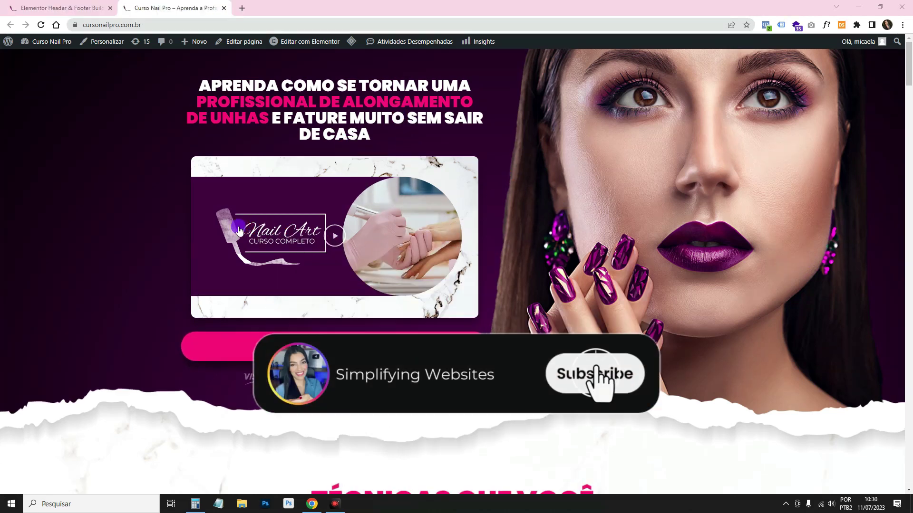
Scroll the Curso Nail Pro landing page from hero to footer, then move to the WordPress admin tab.
scroll(727, 263, "down", 9)
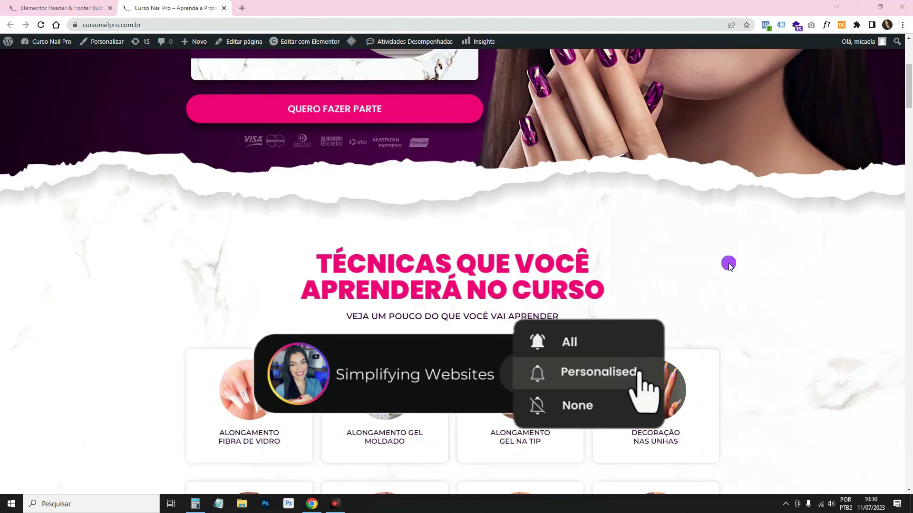
scroll(728, 264, "down", 20)
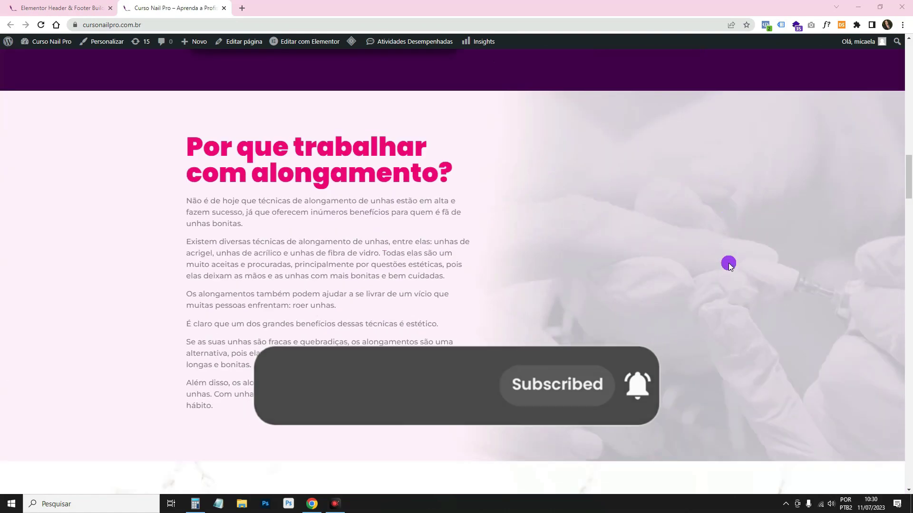
scroll(729, 264, "down", 20)
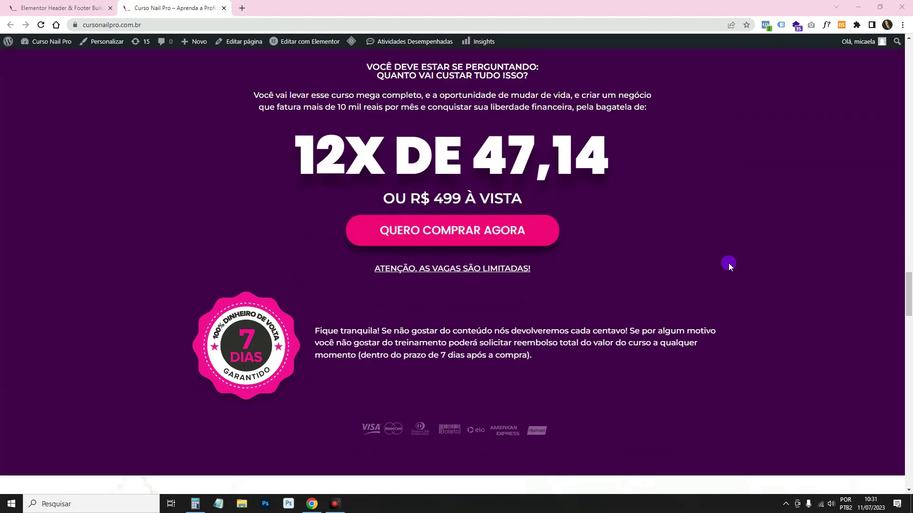
scroll(729, 263, "down", 16)
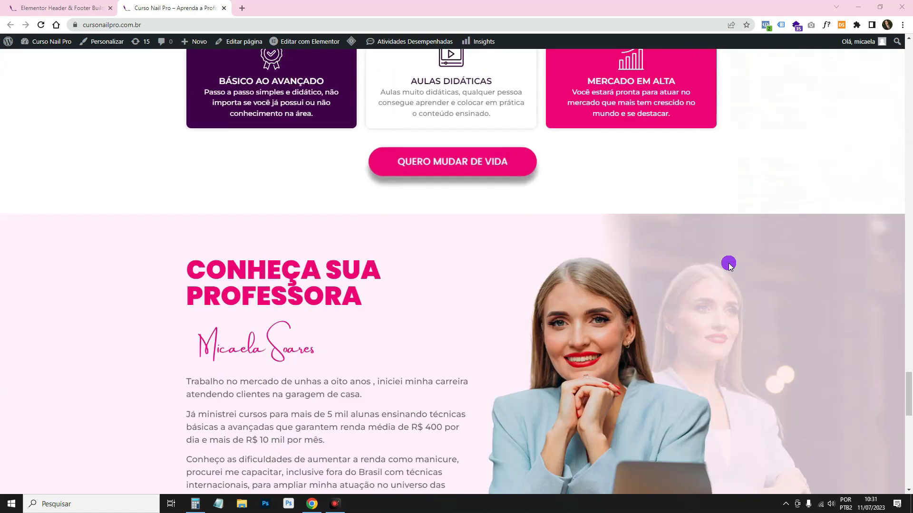
scroll(728, 263, "down", 15)
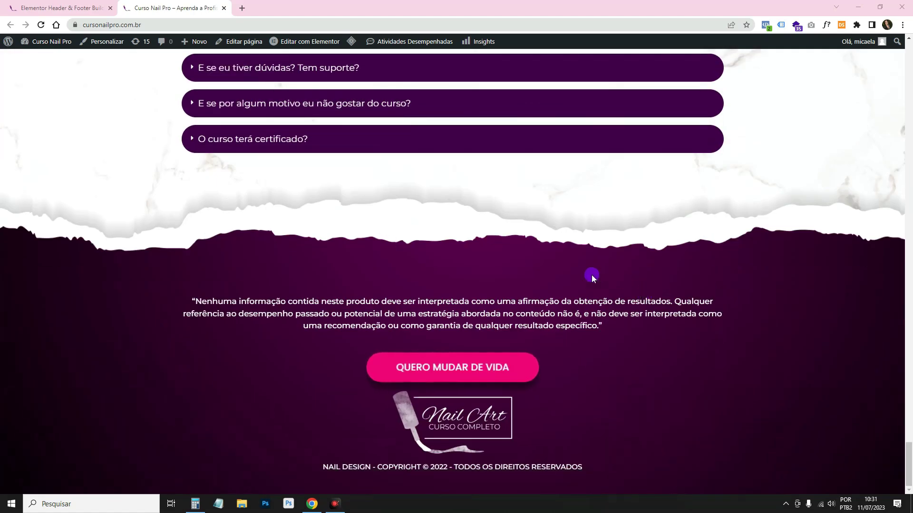
left_click(74, 6)
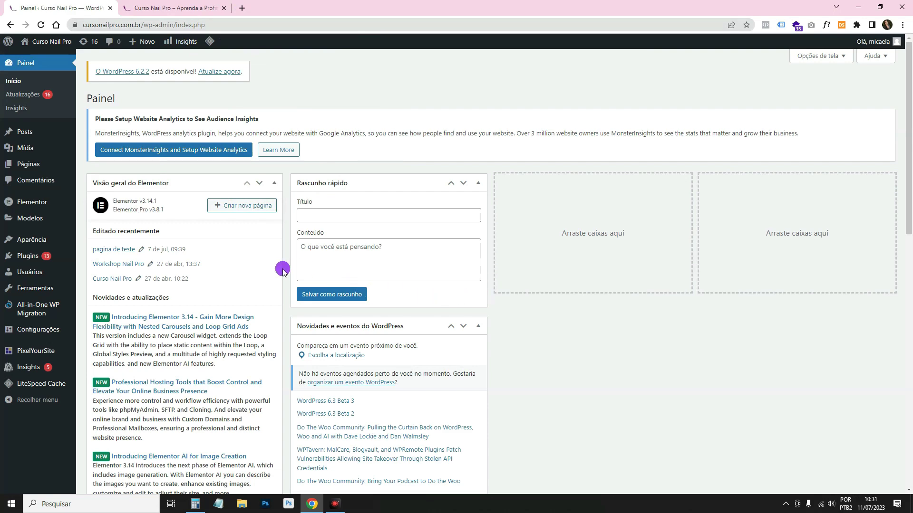
Check Elementor's new template types, close that dialog, and go to Plugins > Adicionar novo.
mouse_move(32, 222)
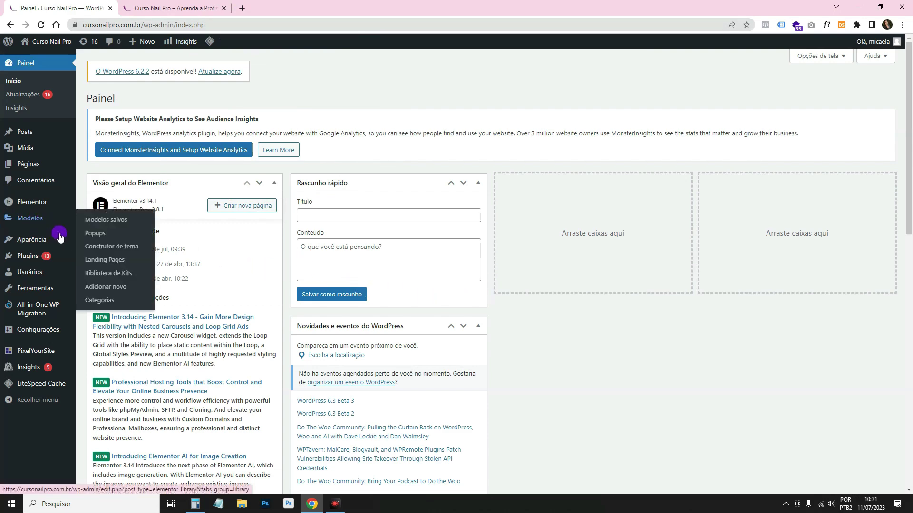
left_click(117, 288)
left_click(515, 248)
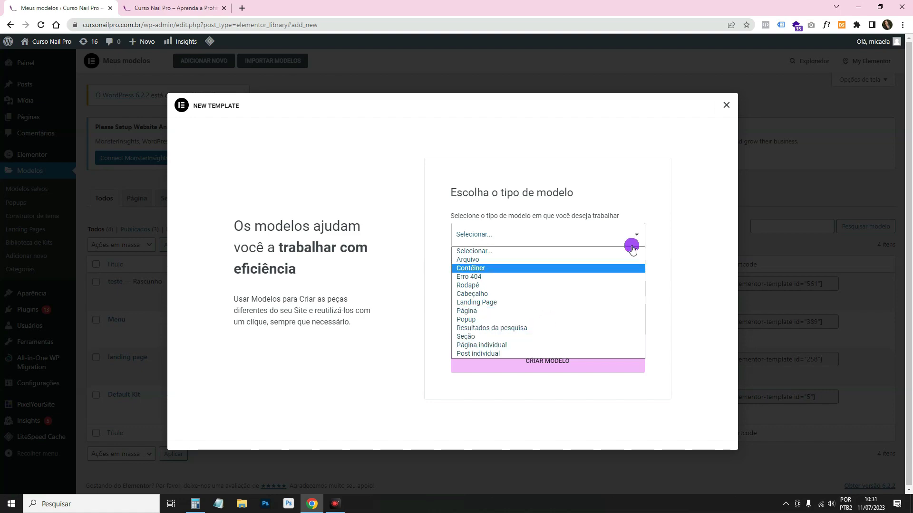
left_click(727, 102)
left_click(727, 102)
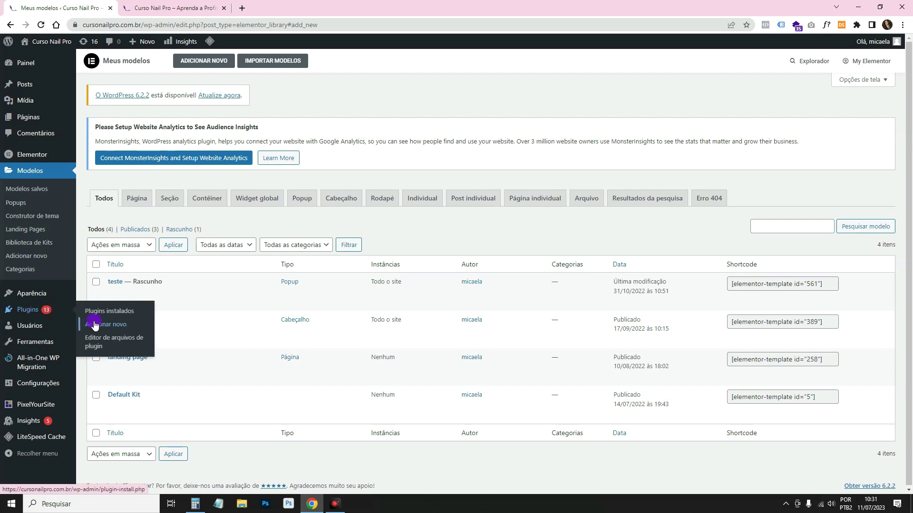
left_click(95, 324)
Search plugins for 'header and footer', then open Aparência > Elementor Header & Footer Builder.
left_click(788, 180)
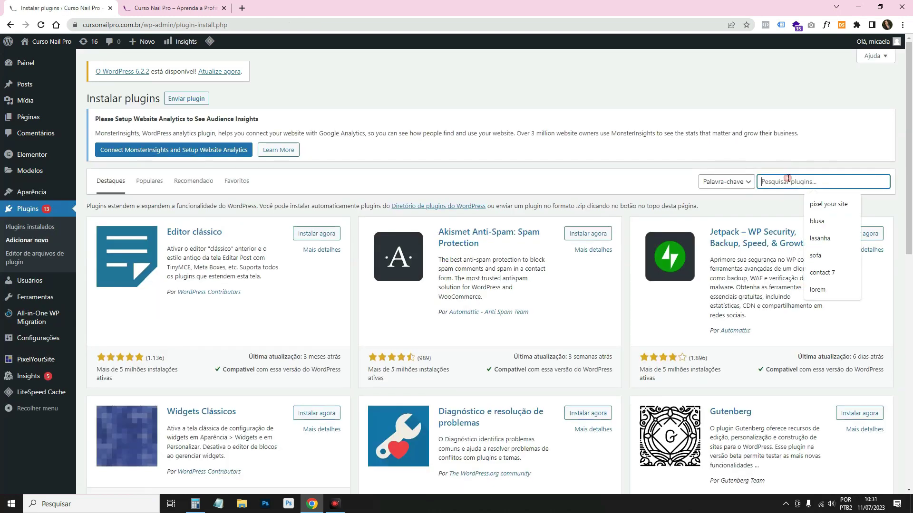
type("head")
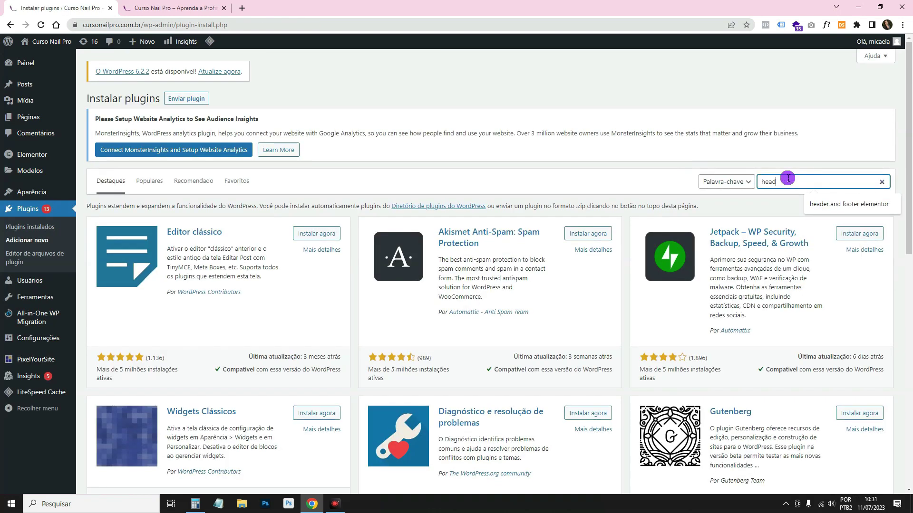
type("er and fo")
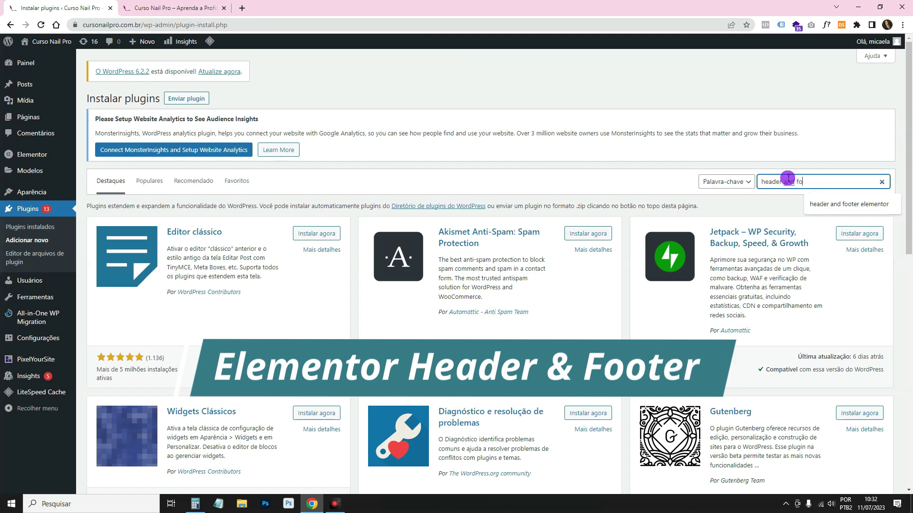
type("oter")
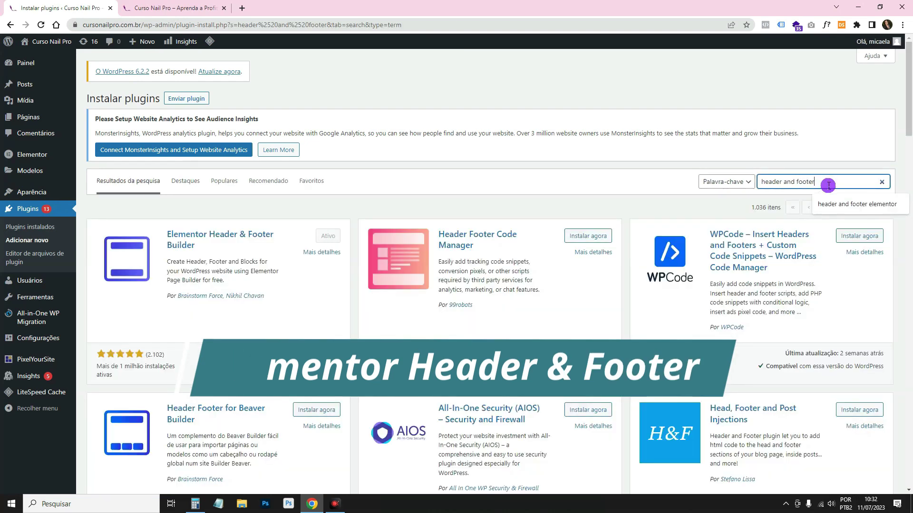
left_click(839, 204)
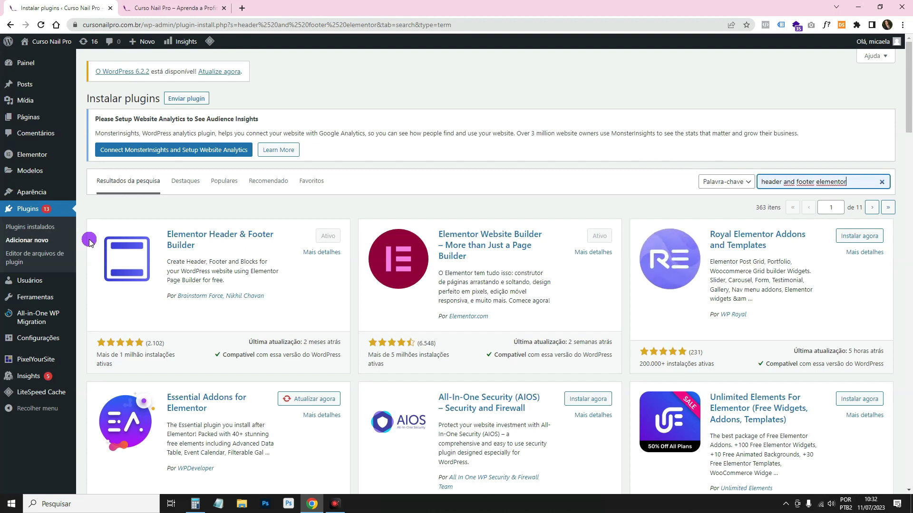
mouse_move(67, 191)
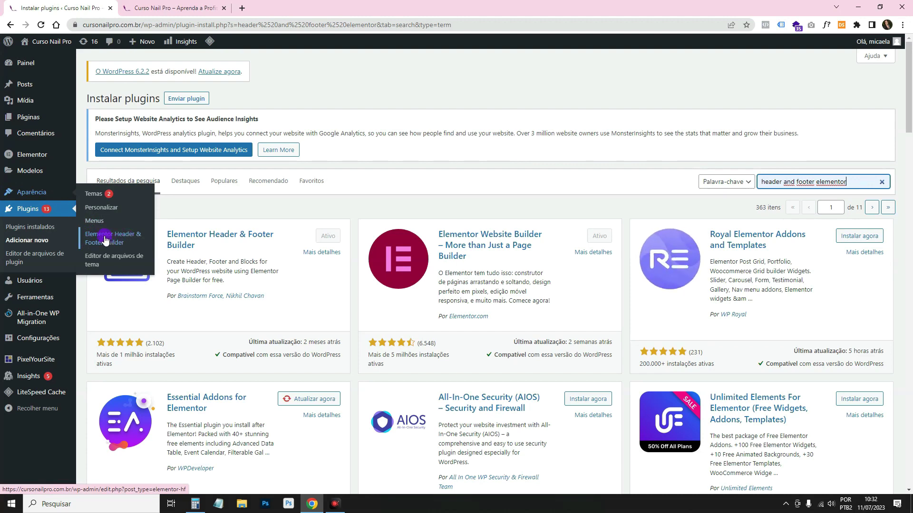
left_click(105, 238)
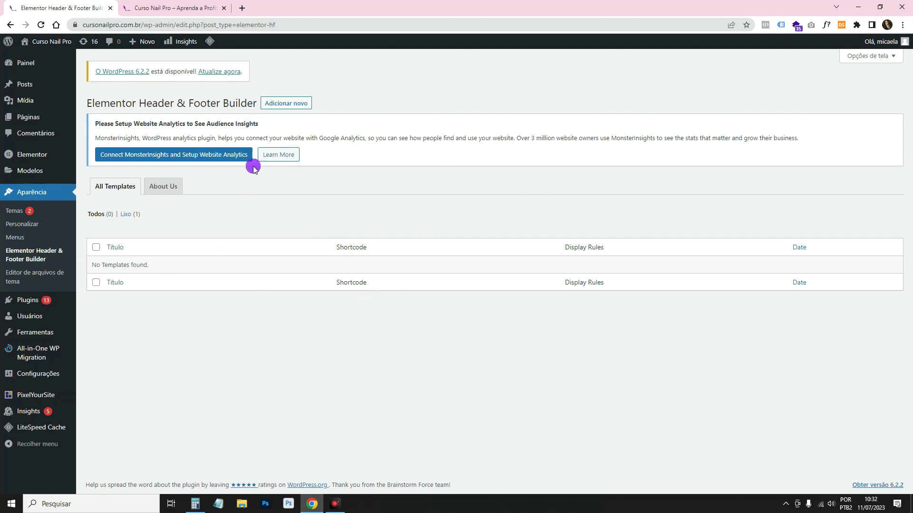
Add a new header/footer template titled 'Menu'.
left_click(294, 105)
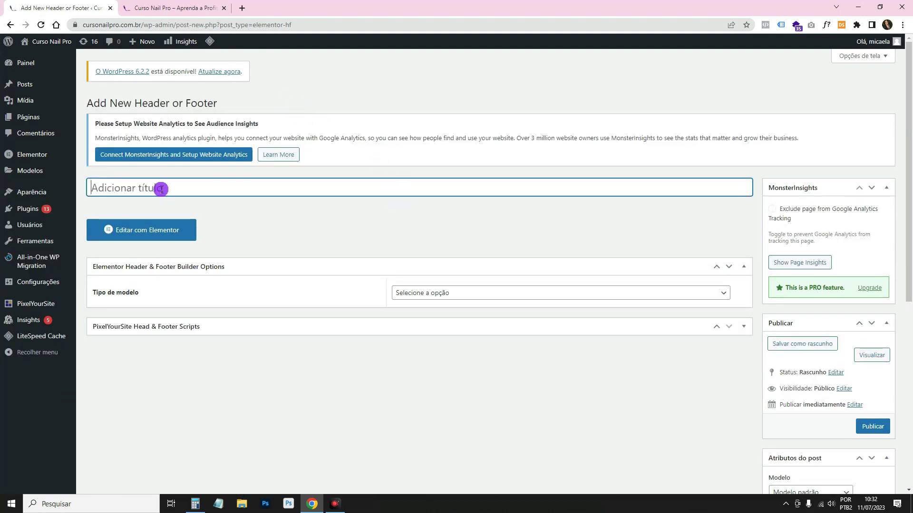
type("Menu")
left_click(265, 223)
Translate the editing page into Portuguese and dismiss the translation notice.
right_click(340, 229)
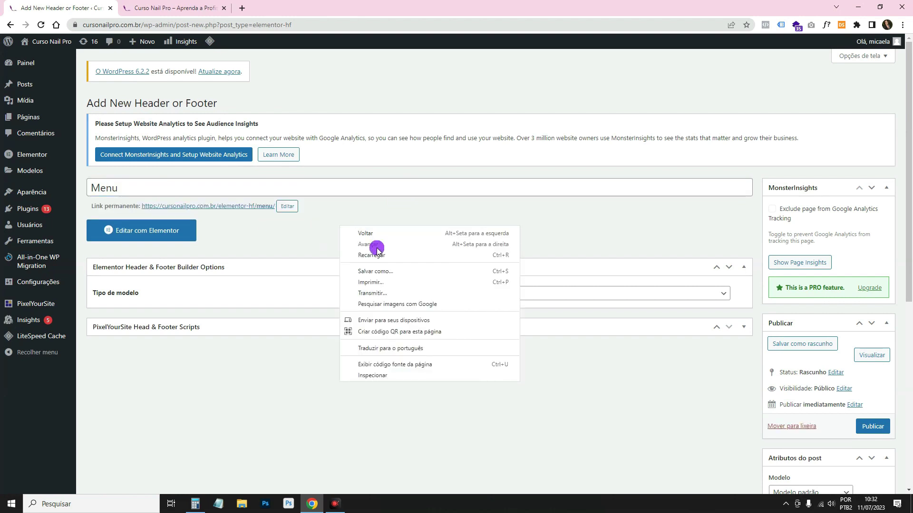
left_click(414, 352)
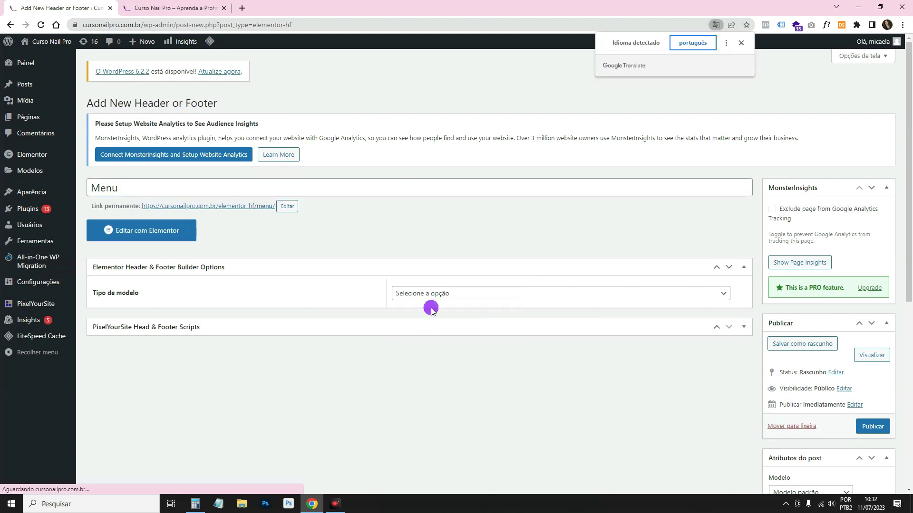
left_click(738, 46)
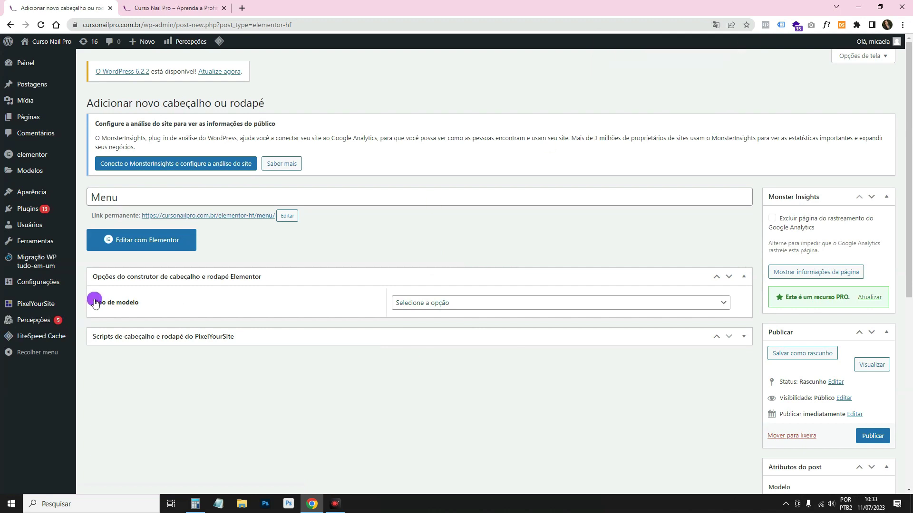
Set the Menu template's type to Cabeçalho (header).
left_click(459, 303)
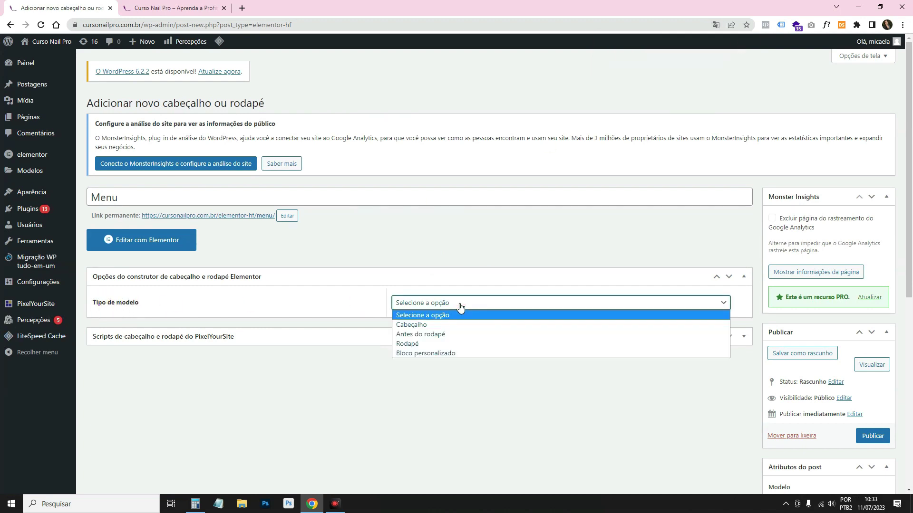
left_click(427, 327)
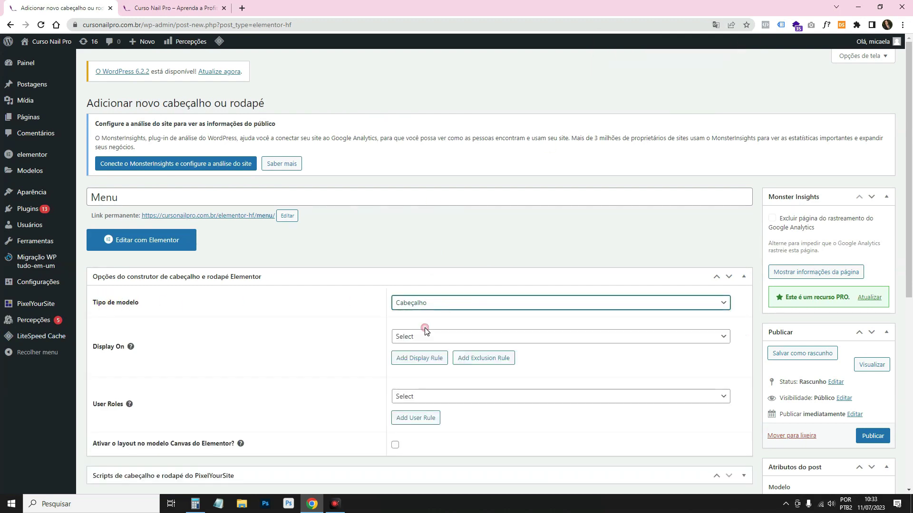
scroll(399, 299, "down", 1)
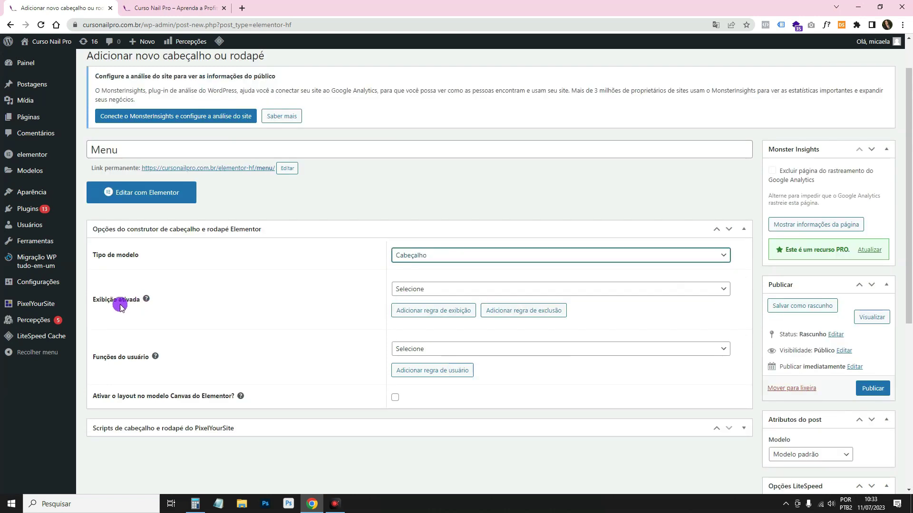
left_click(419, 290)
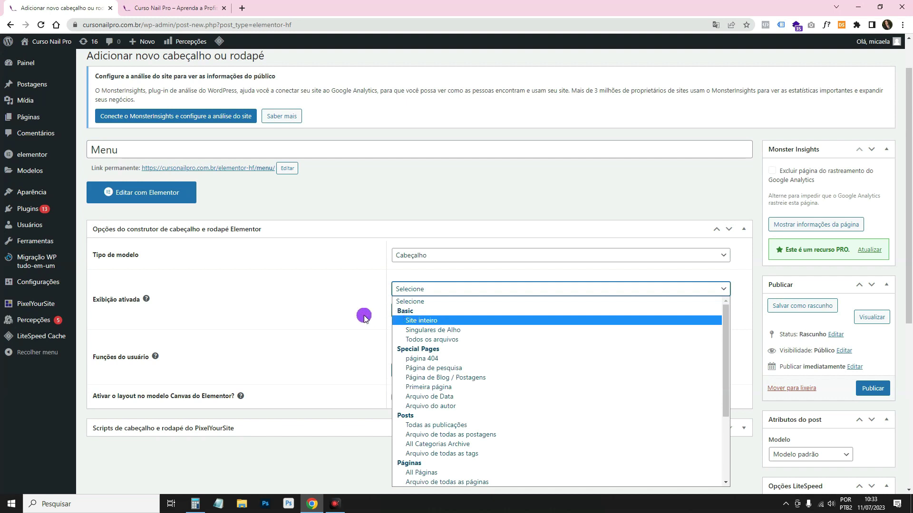
right_click(235, 295)
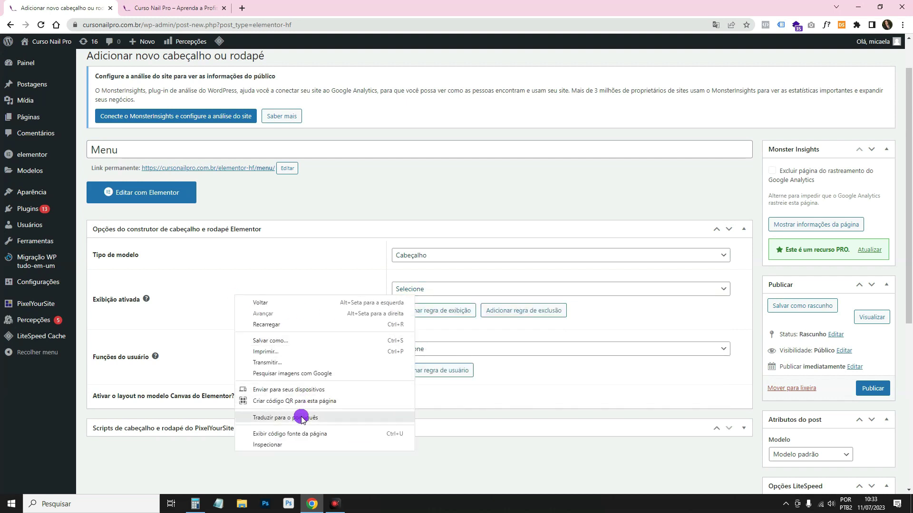
left_click(357, 279)
left_click(401, 291)
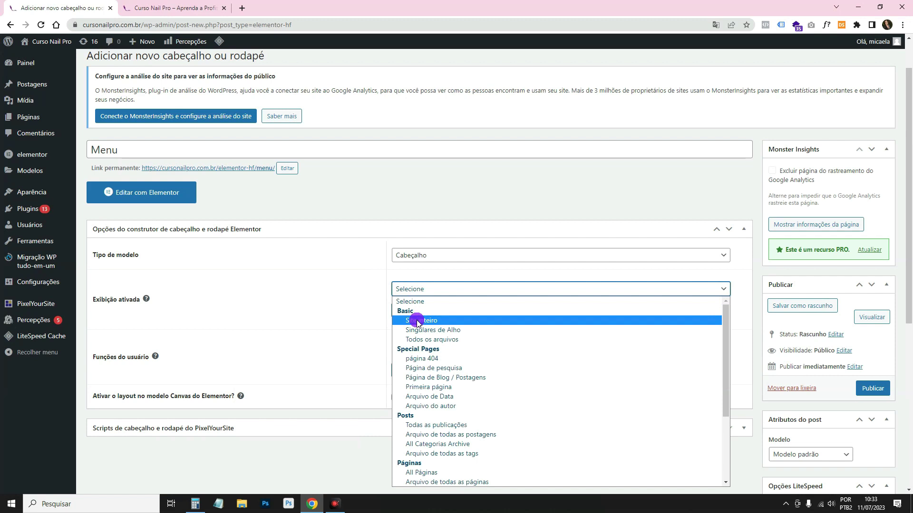
scroll(449, 475, "down", 2)
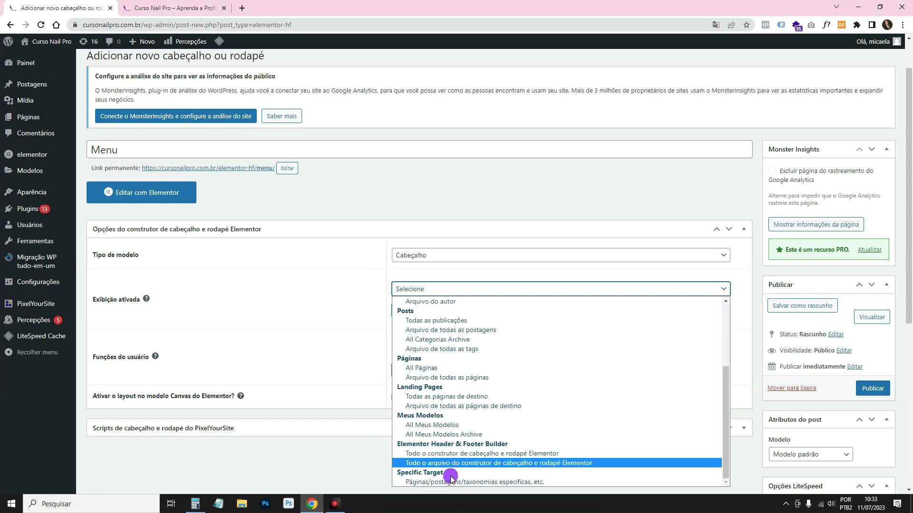
scroll(432, 376, "up", 3)
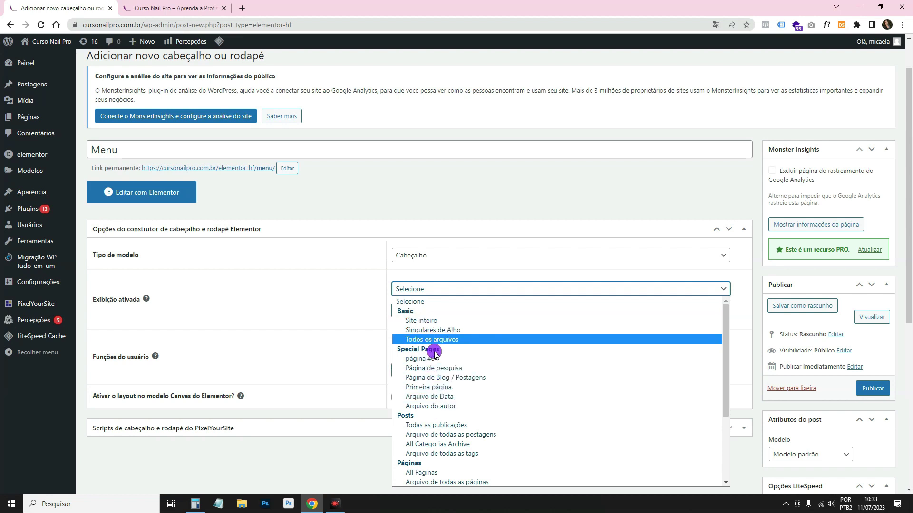
scroll(434, 377, "down", 2)
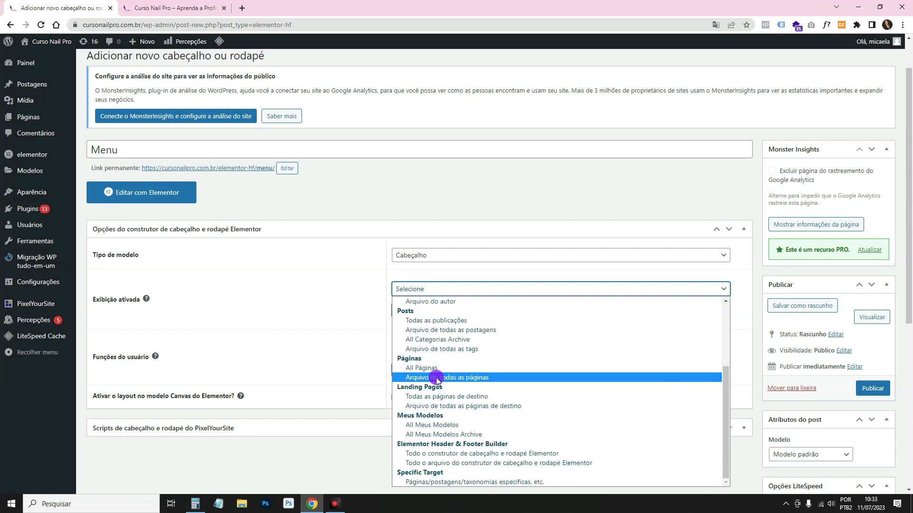
Add a specific-page display rule for the 'teste' page, then remove it.
left_click(438, 482)
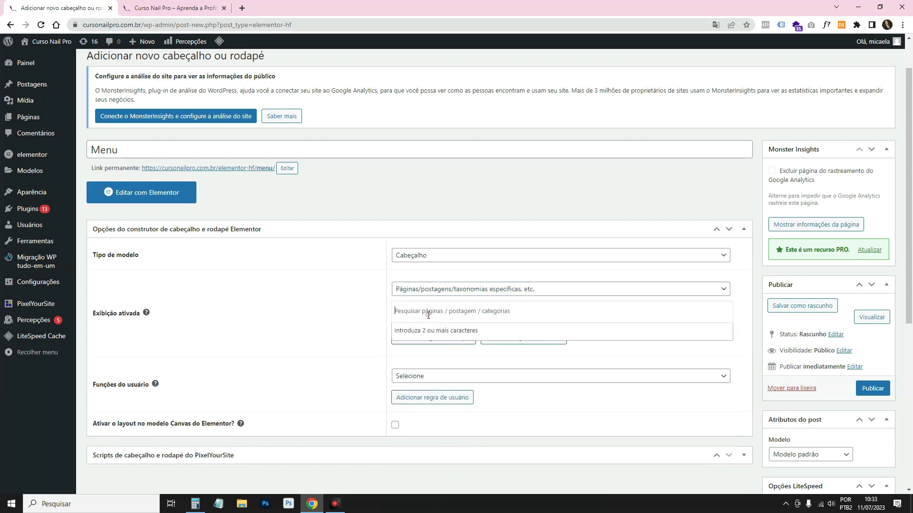
type("te")
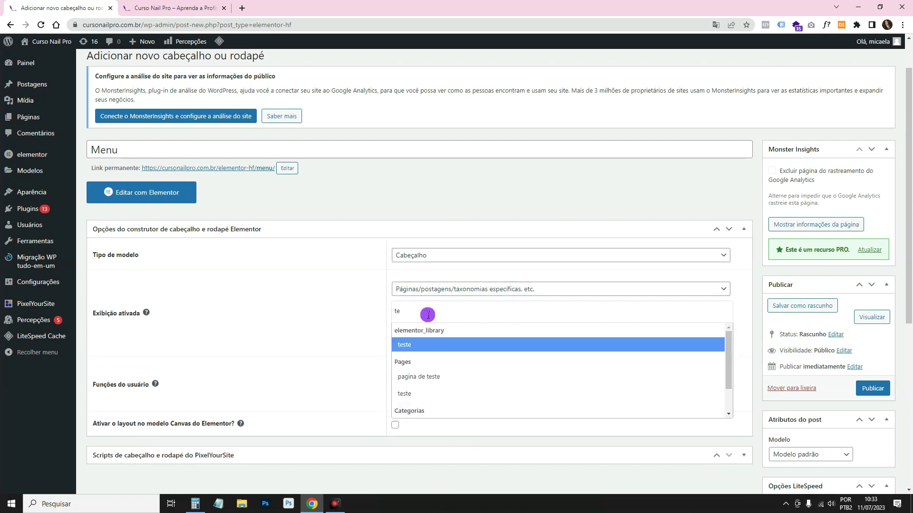
left_click(406, 347)
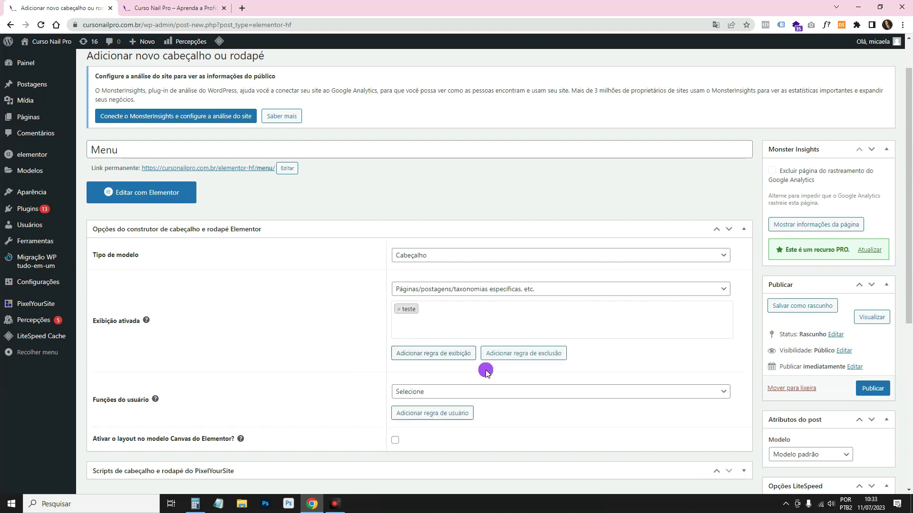
left_click(399, 312)
Display the header on Site inteiro (entire website) and publish the template.
left_click(401, 289)
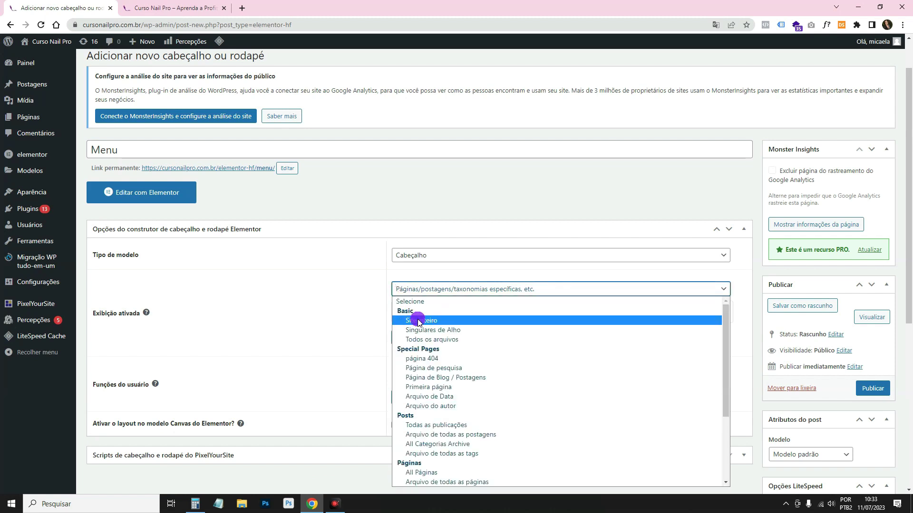
left_click(423, 322)
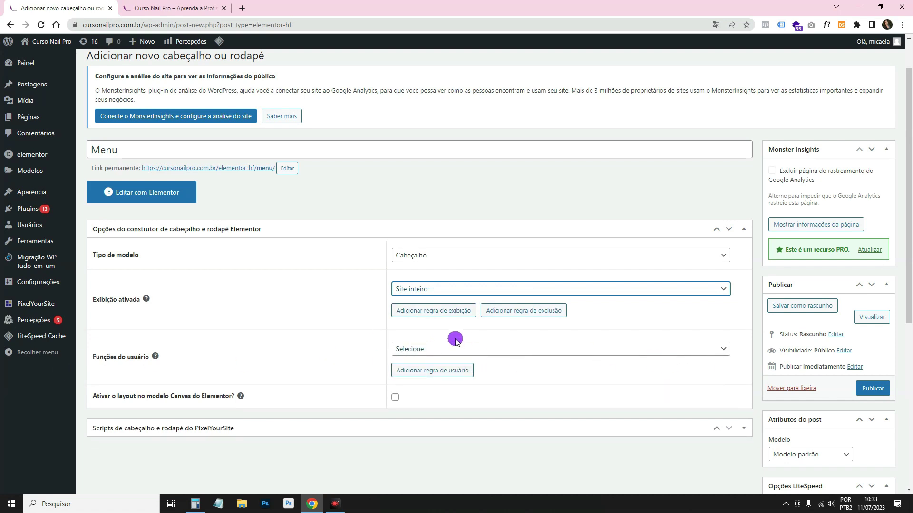
scroll(736, 352, "down", 2)
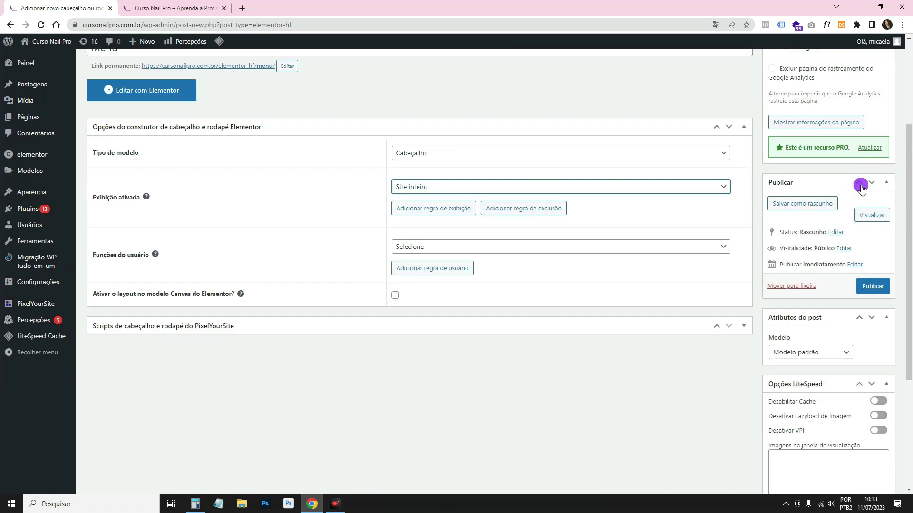
left_click(873, 285)
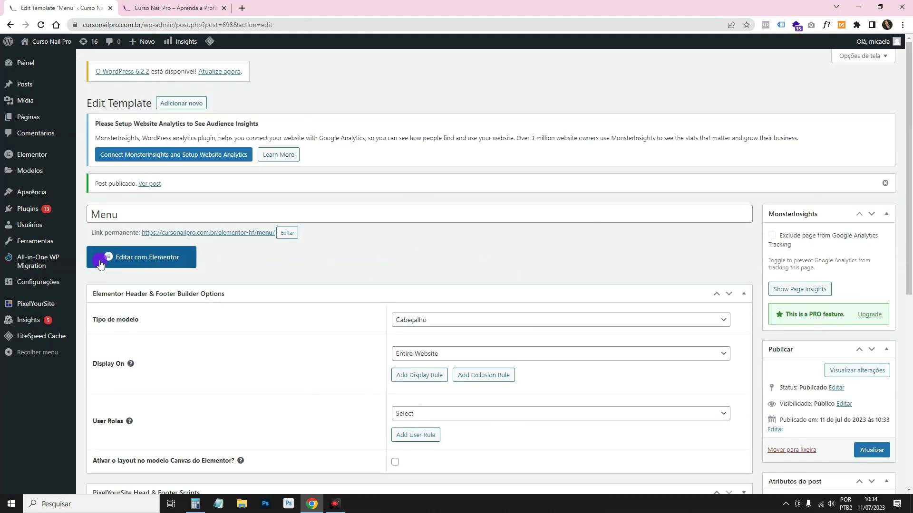
Open the Menu template in Elementor, start a Flexbox container, and open a new Chrome tab.
left_click(133, 261)
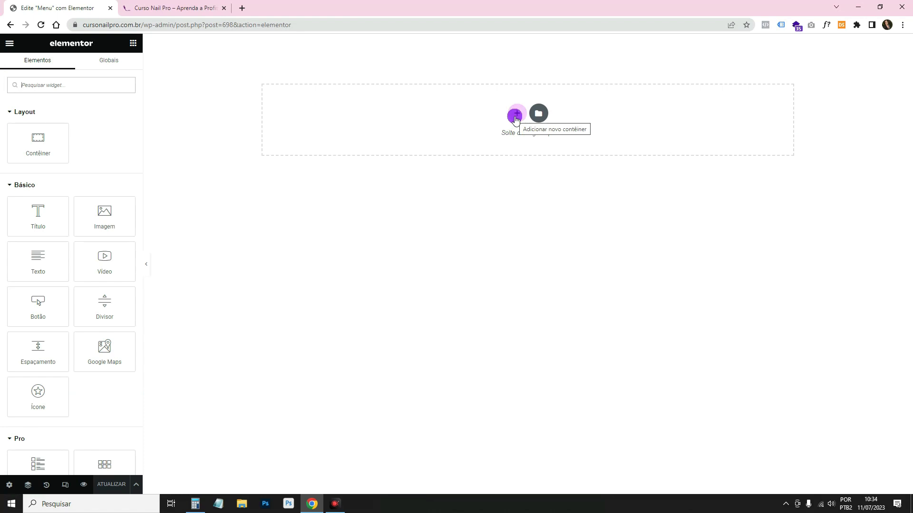
left_click(516, 117)
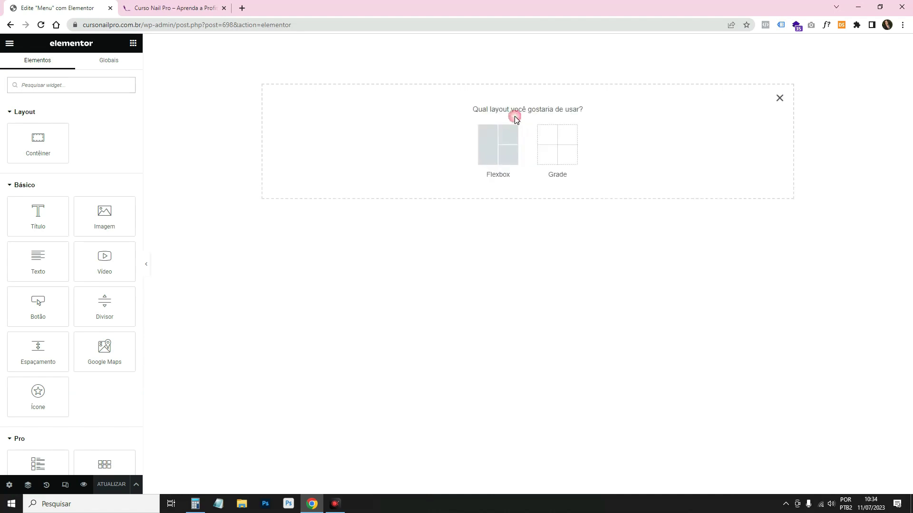
left_click(497, 139)
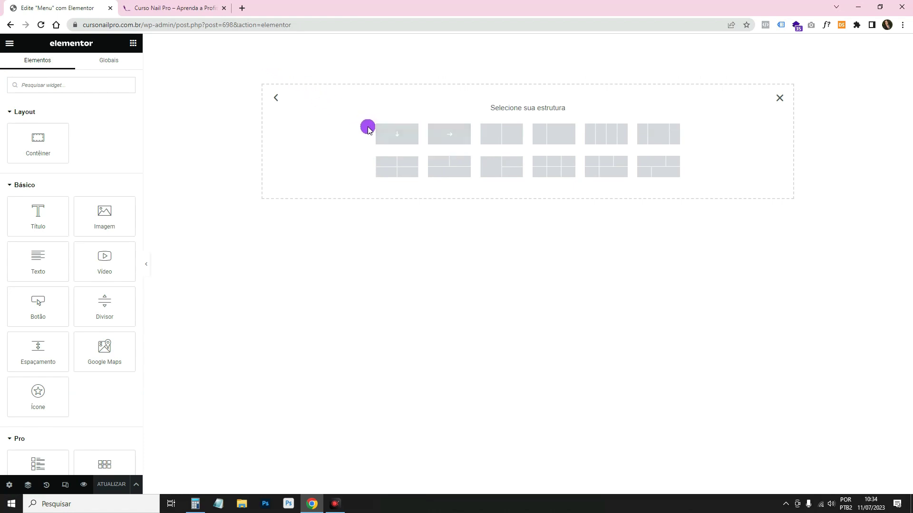
left_click(242, 8)
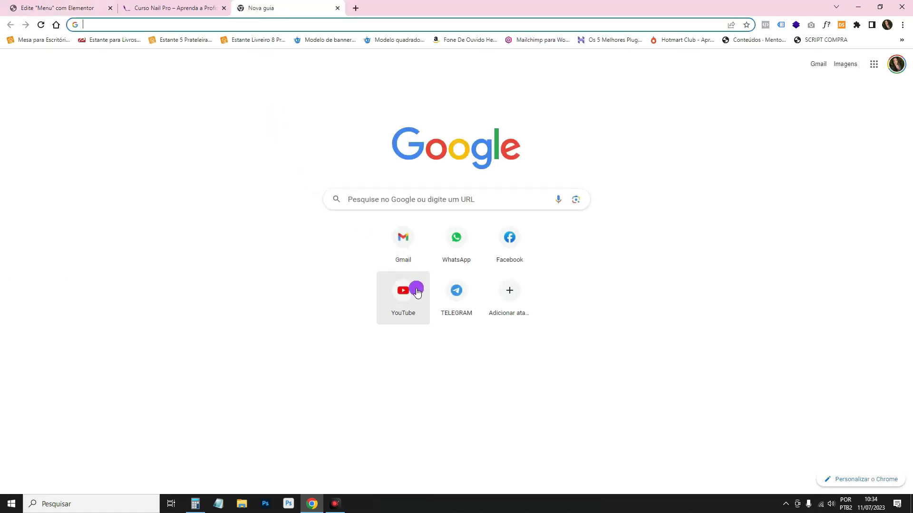
Look up Descomplicando Sites' 'menu elementor free' videos on YouTube, then close that tab.
left_click(413, 288)
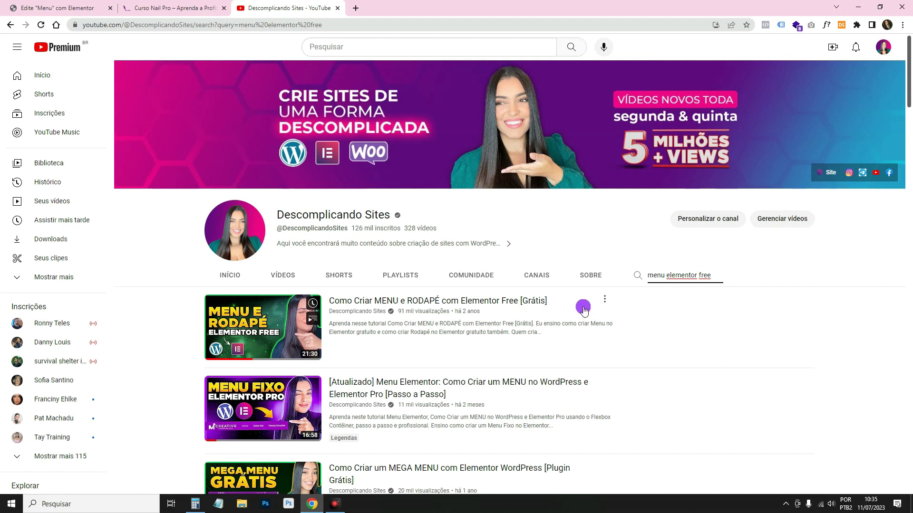
left_click_drag(712, 275, 623, 279)
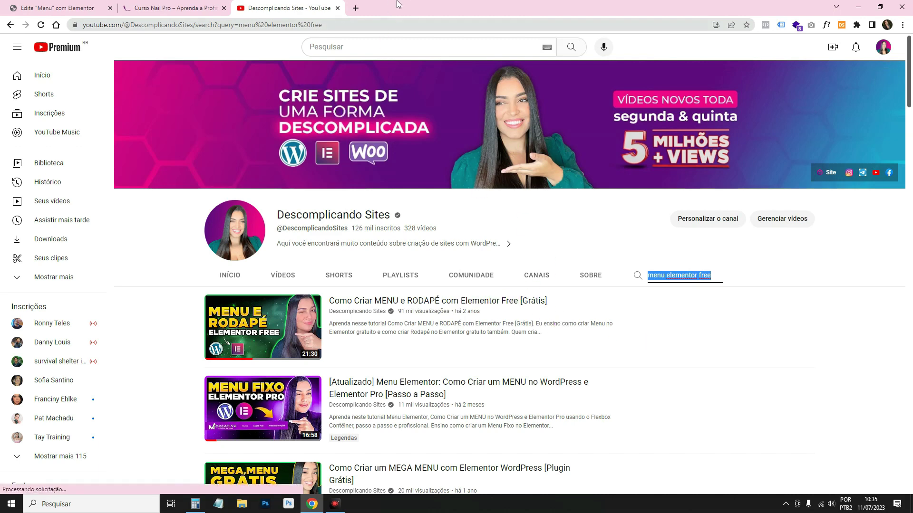
left_click(337, 9)
Confirm Contêiner Flexível is Ativo under Elementor > Configurações > Recursos, then return to the editor.
left_click(186, 4)
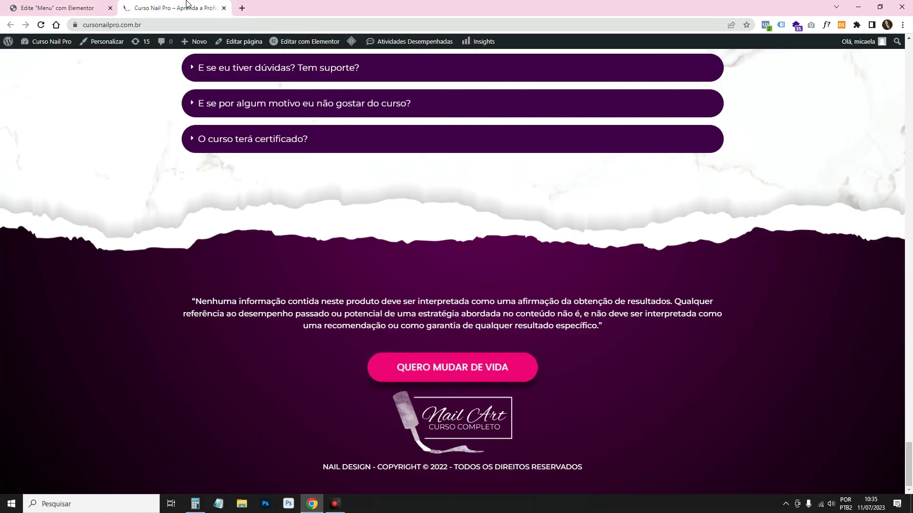
mouse_move(43, 42)
left_click(33, 59)
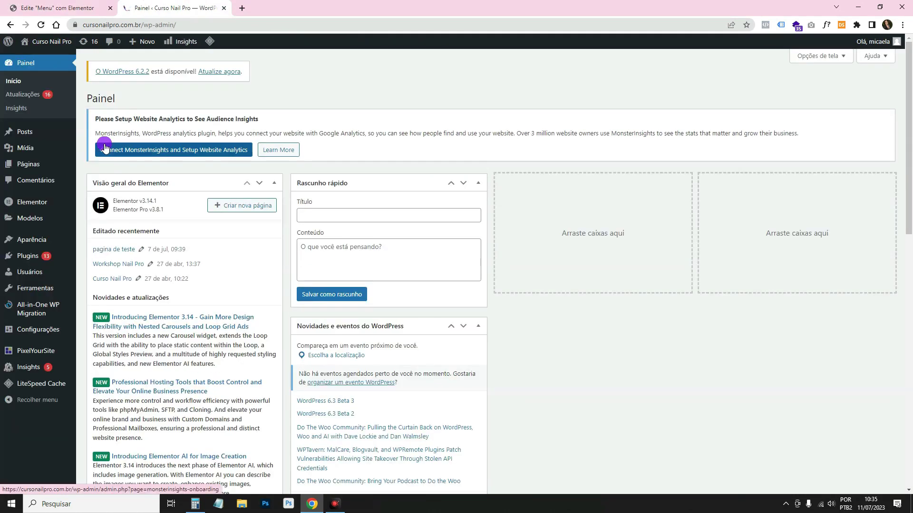
mouse_move(60, 205)
left_click(90, 205)
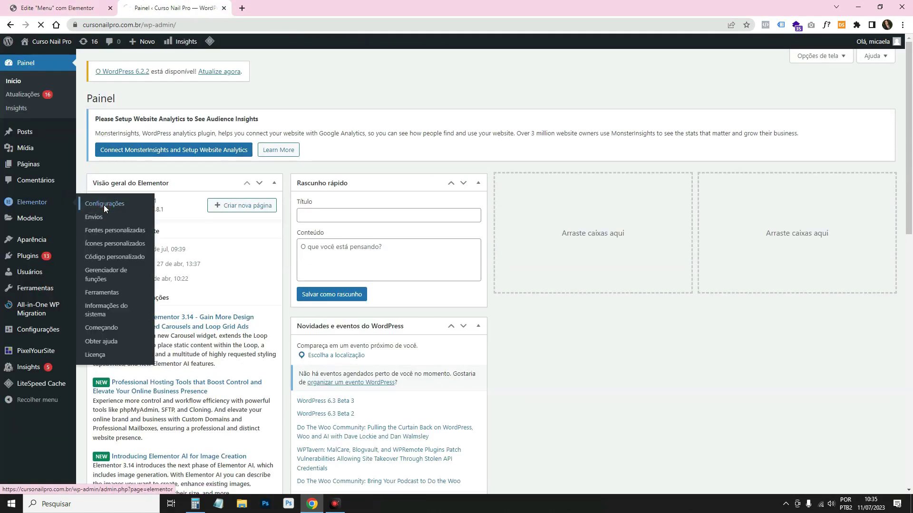
left_click(236, 190)
scroll(365, 321, "down", 3)
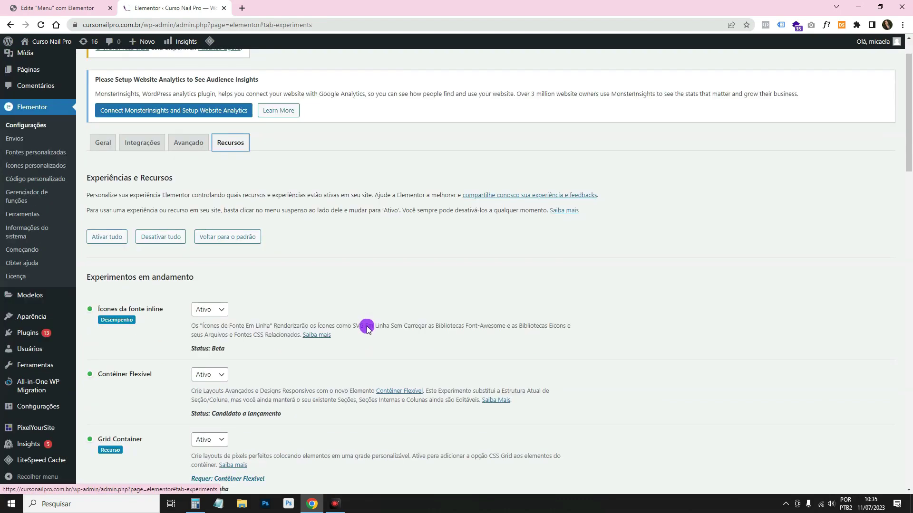
left_click_drag(102, 280, 153, 285)
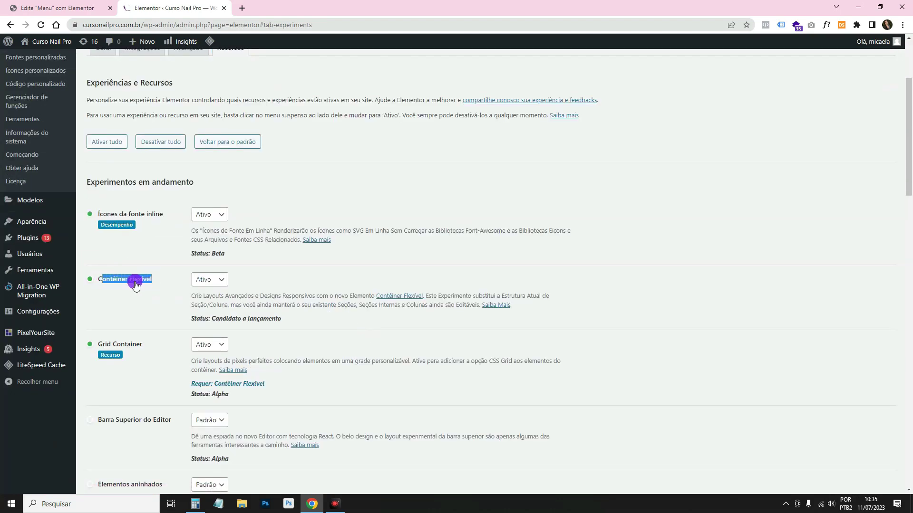
scroll(144, 288, "down", 20)
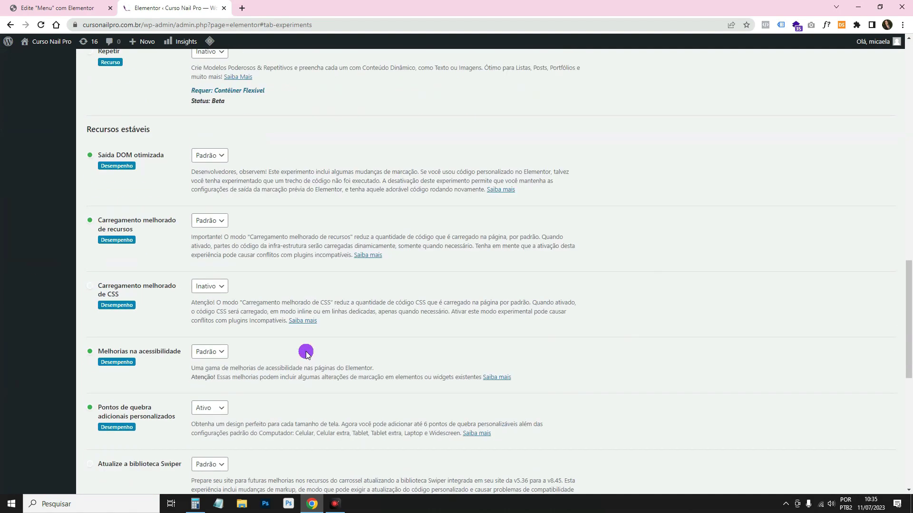
left_click(59, 5)
Add a Flexbox container with a horizontal row structure to the header.
left_click(780, 97)
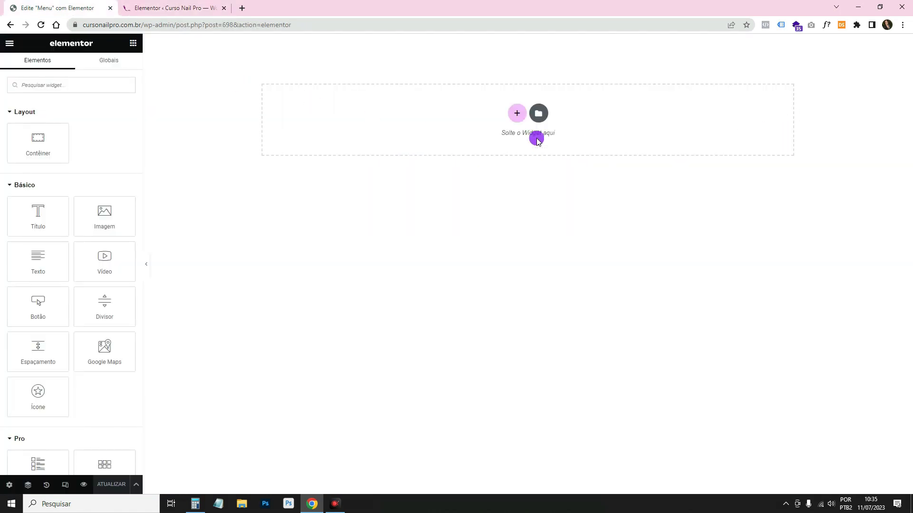
left_click(517, 113)
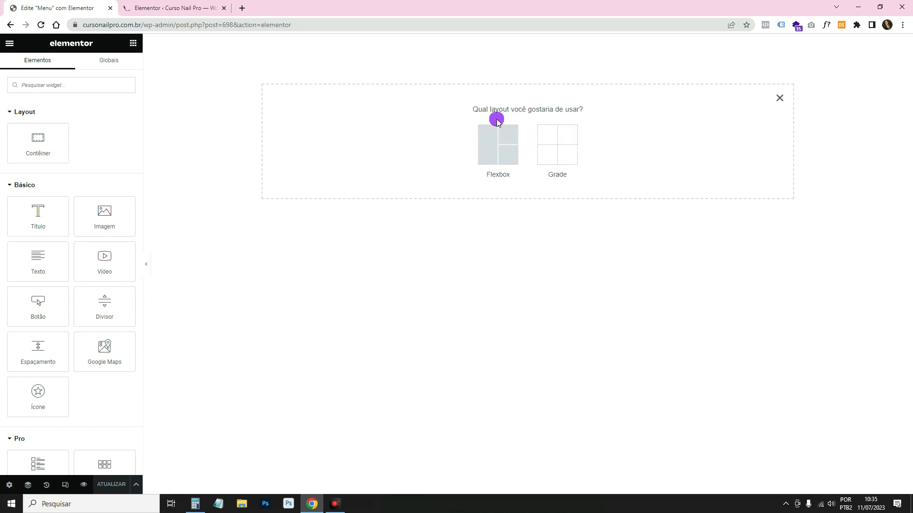
left_click(494, 152)
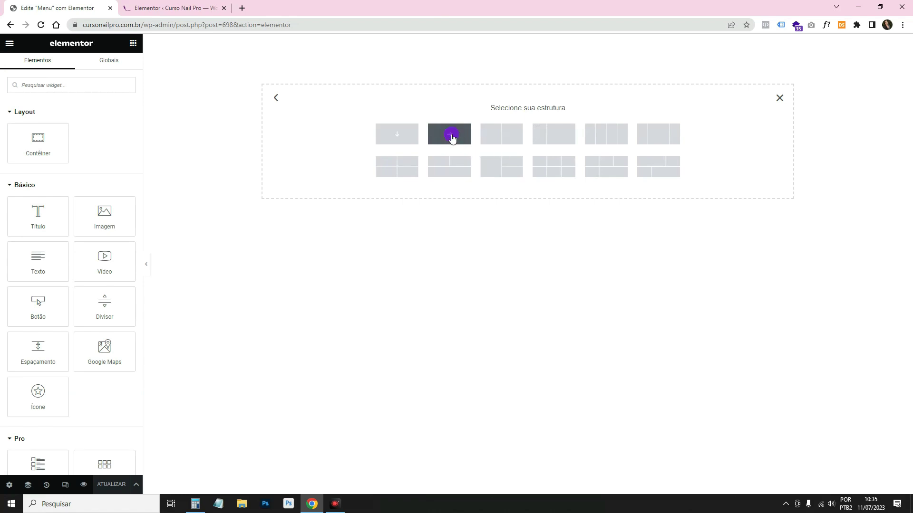
left_click(451, 137)
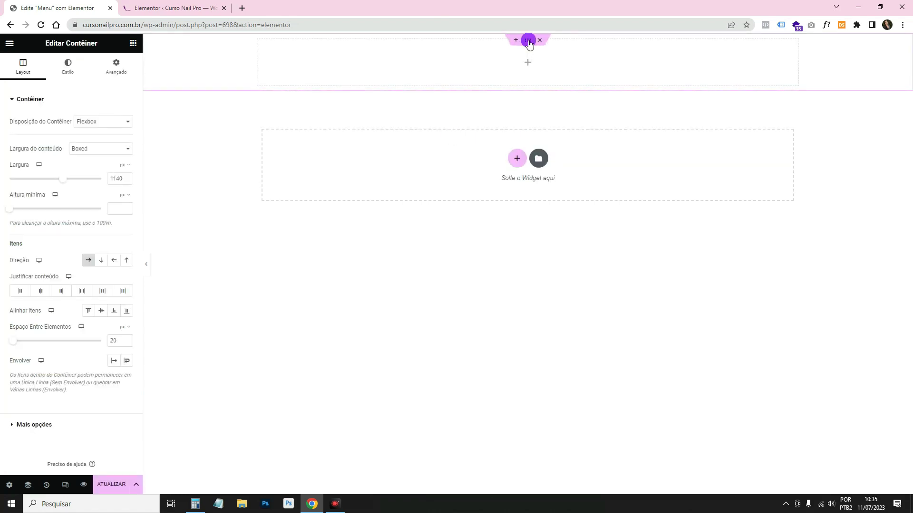
Give the container a Clássico background using the global Acento colour.
left_click(75, 75)
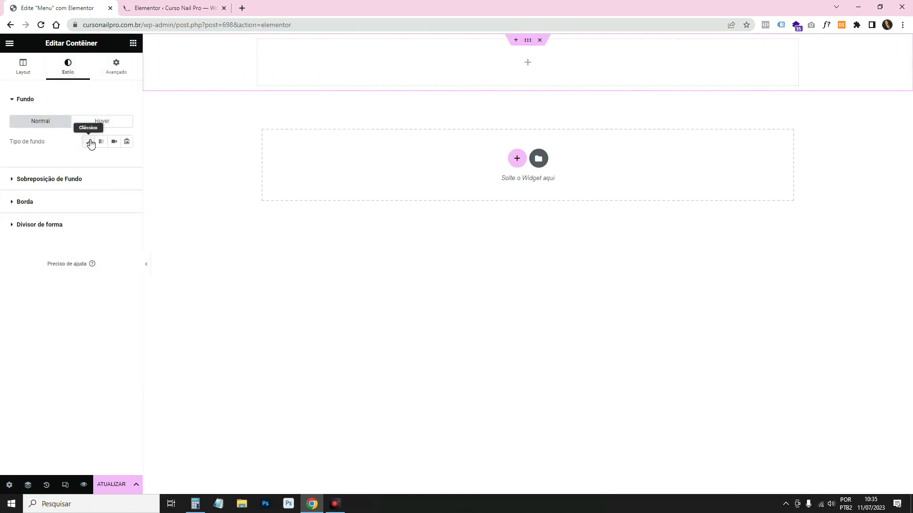
left_click(90, 141)
left_click(127, 162)
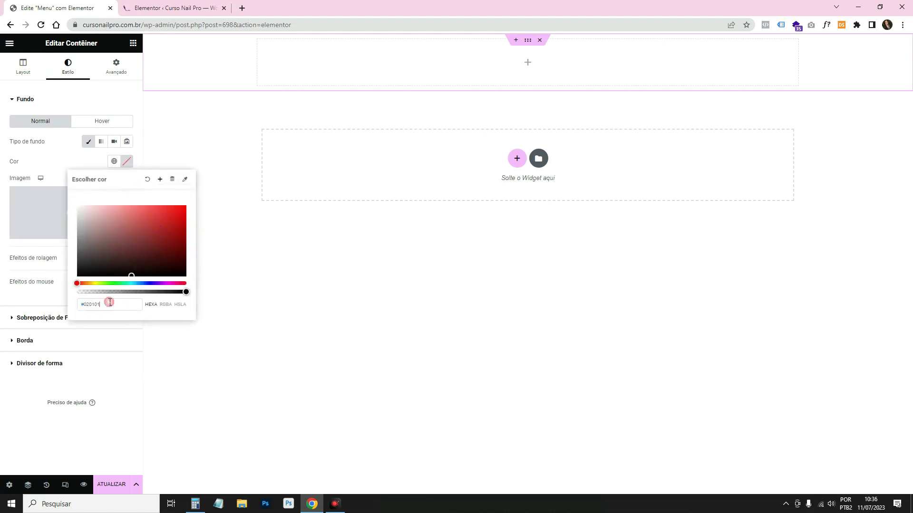
mouse_move(157, 229)
left_mouse_down()
mouse_move(164, 222)
mouse_move(150, 242)
left_mouse_up()
left_click(159, 283)
left_click_drag(160, 283, 169, 283)
left_click(174, 228)
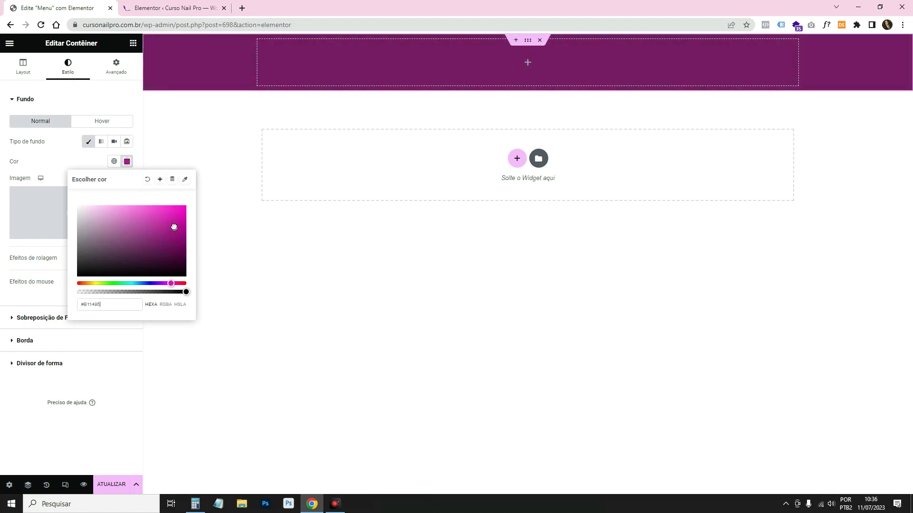
left_click(172, 283)
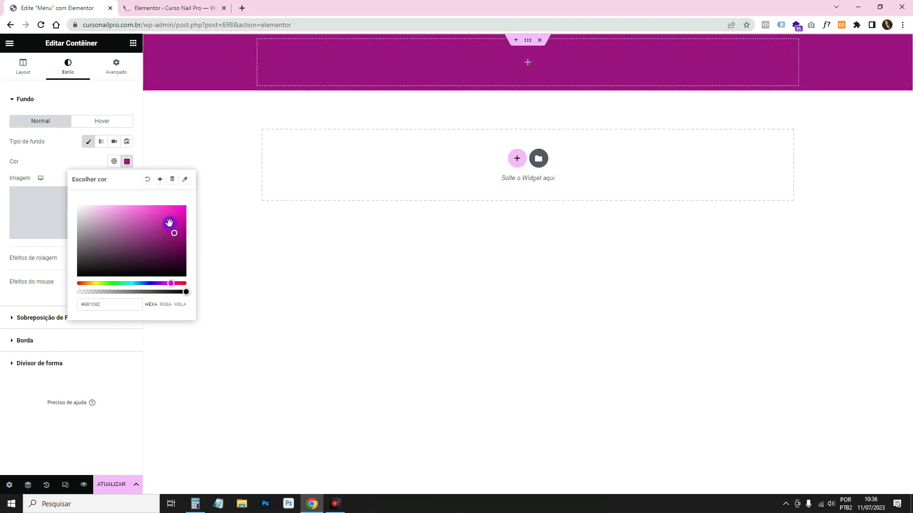
left_click(96, 156)
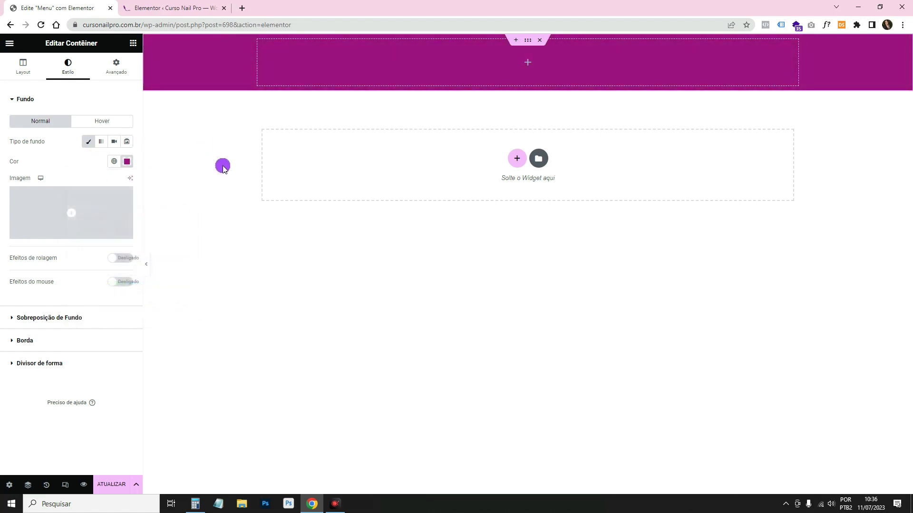
left_click(113, 162)
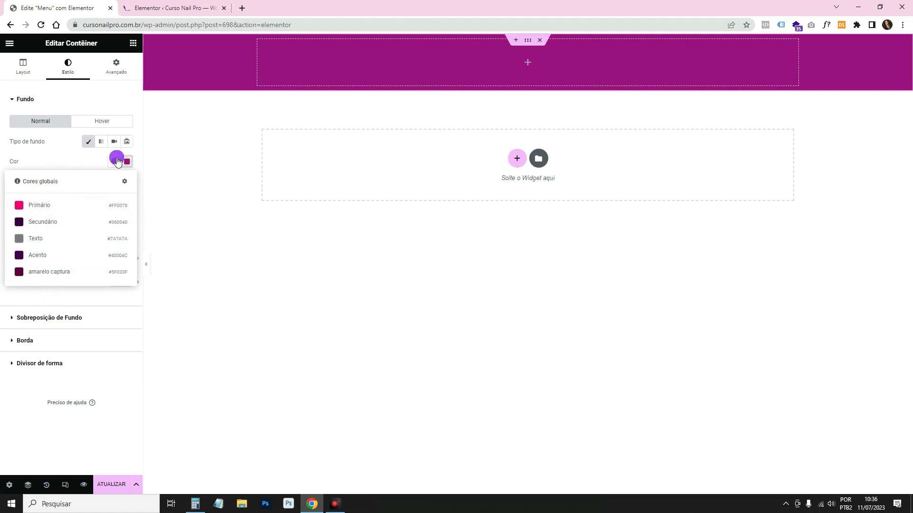
left_click(71, 257)
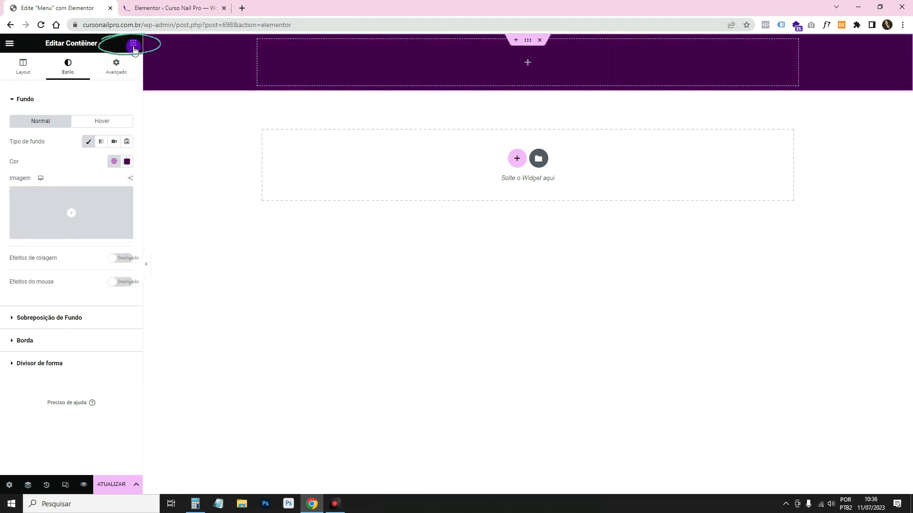
left_click(134, 45)
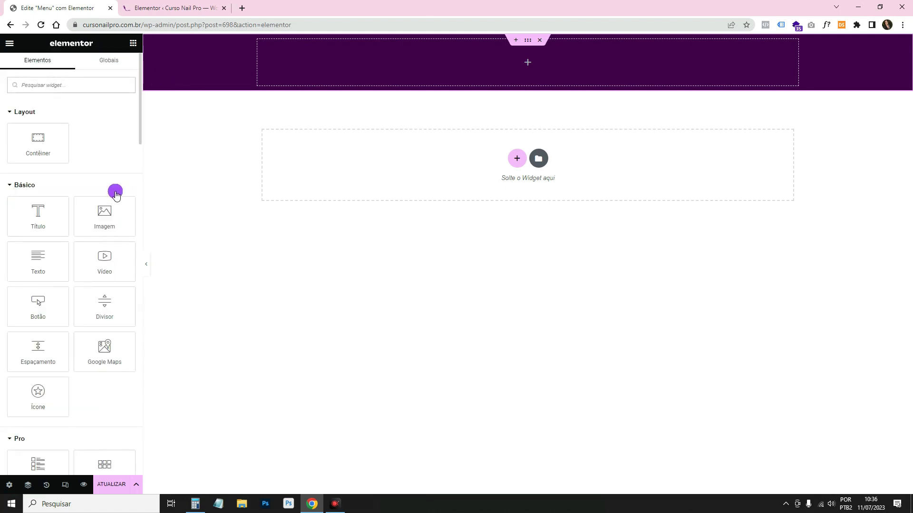
Place an Image widget in the container showing the Nail Art logo from the media library.
left_click_drag(104, 218, 277, 71)
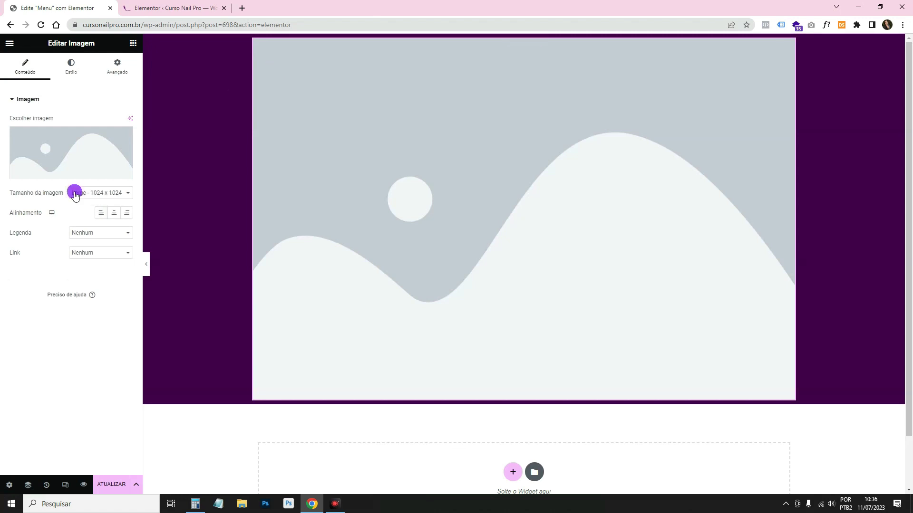
left_click(75, 193)
left_click(97, 246)
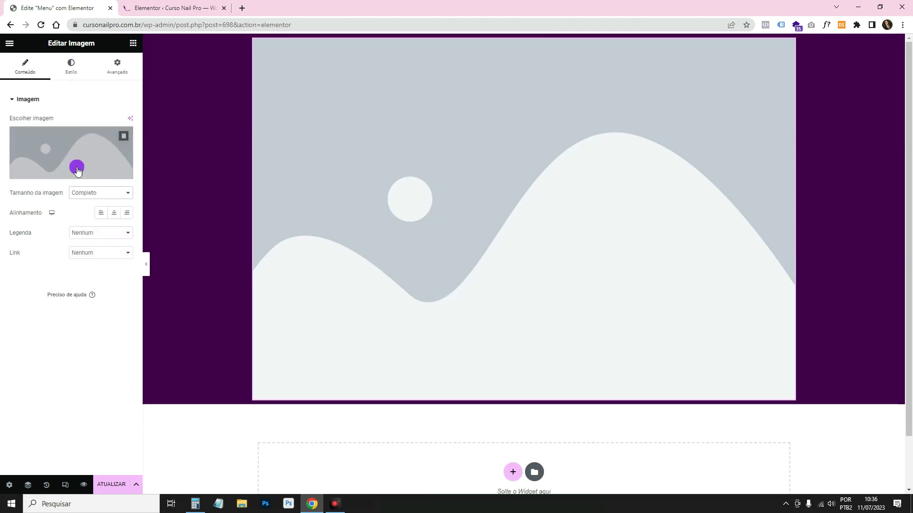
left_click(67, 136)
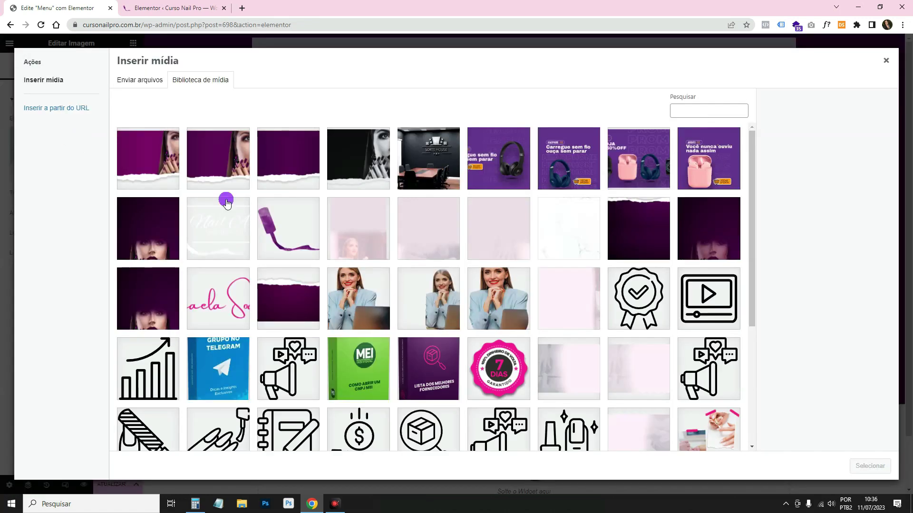
scroll(601, 397, "down", 4)
left_click(496, 380)
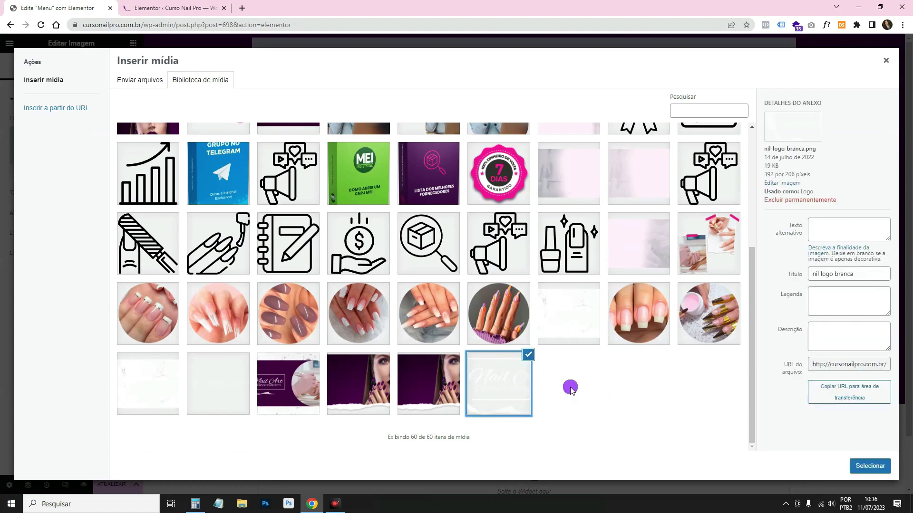
left_click(870, 466)
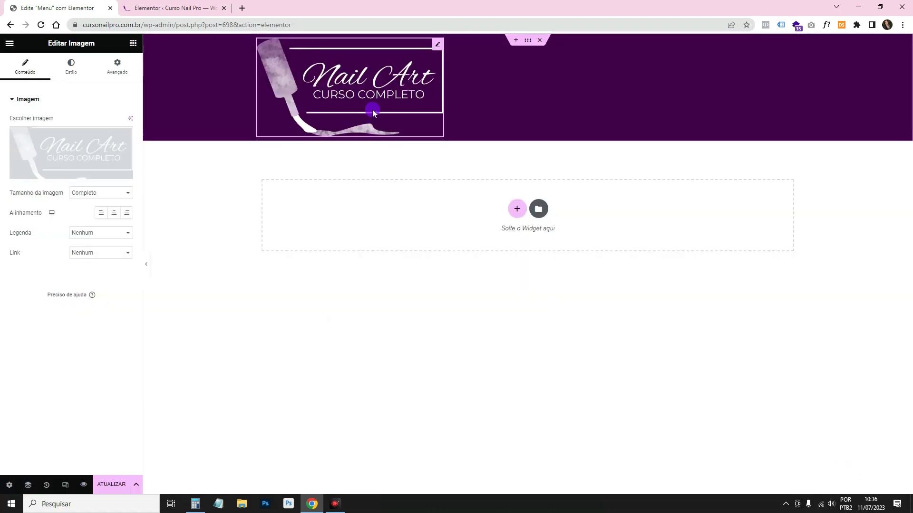
left_click(133, 43)
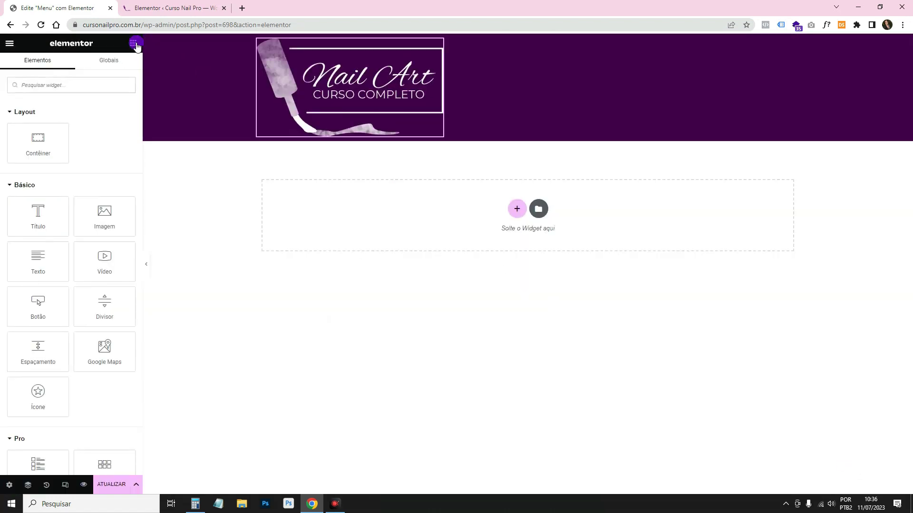
Search widgets for 'menu' and place a Navigation Menu beside the logo.
left_click(89, 79)
type("menu")
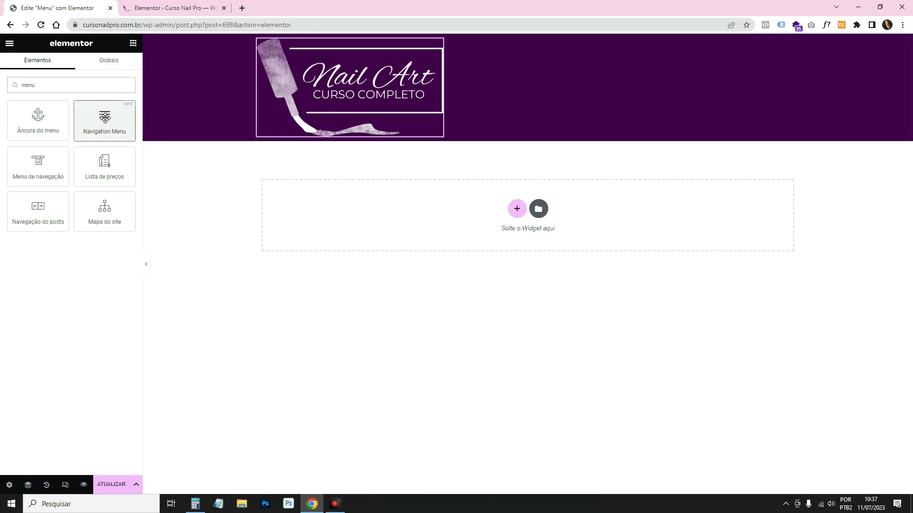
left_click_drag(106, 121, 431, 100)
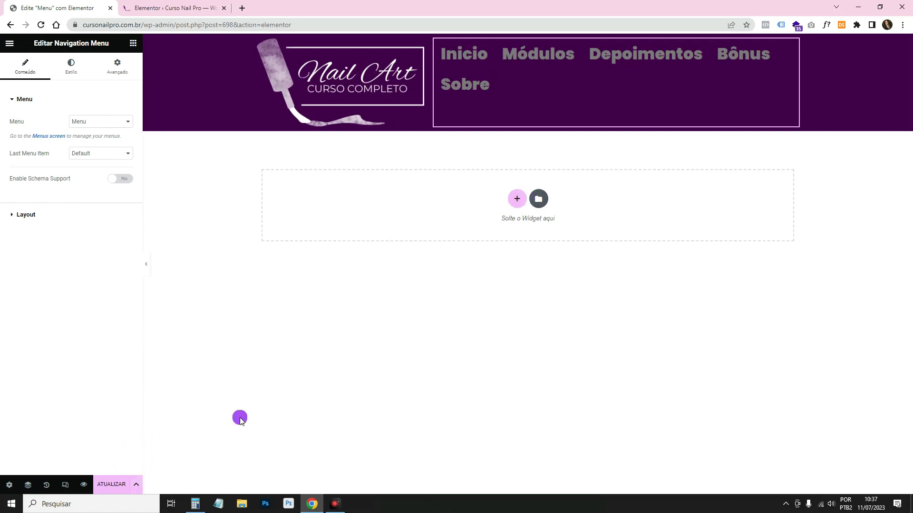
Save the header as a draft (Salvar rascunho) and return to the Recursos settings tab.
left_click(133, 486)
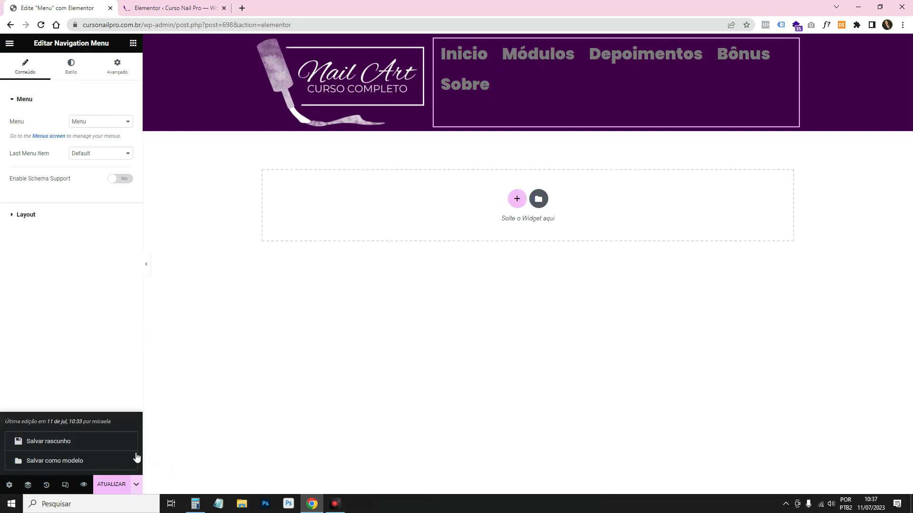
left_click(102, 438)
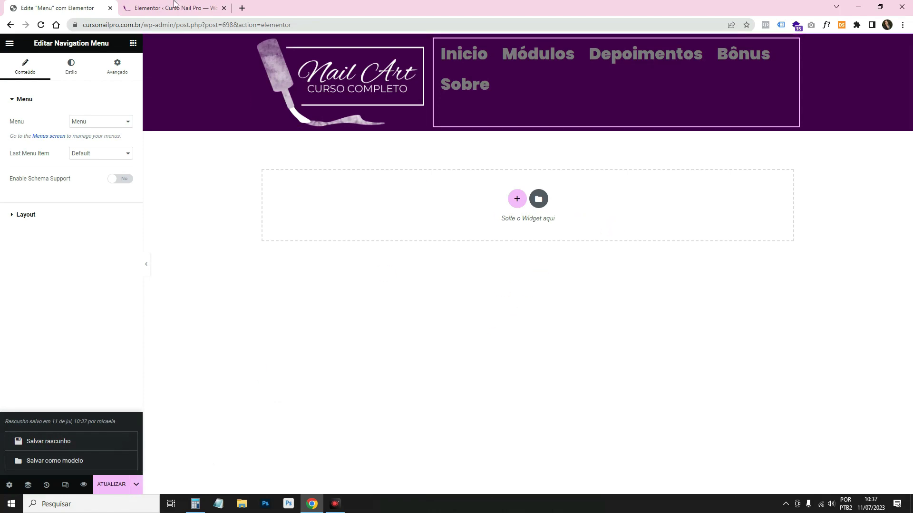
left_click(144, 5)
scroll(306, 183, "up", 20)
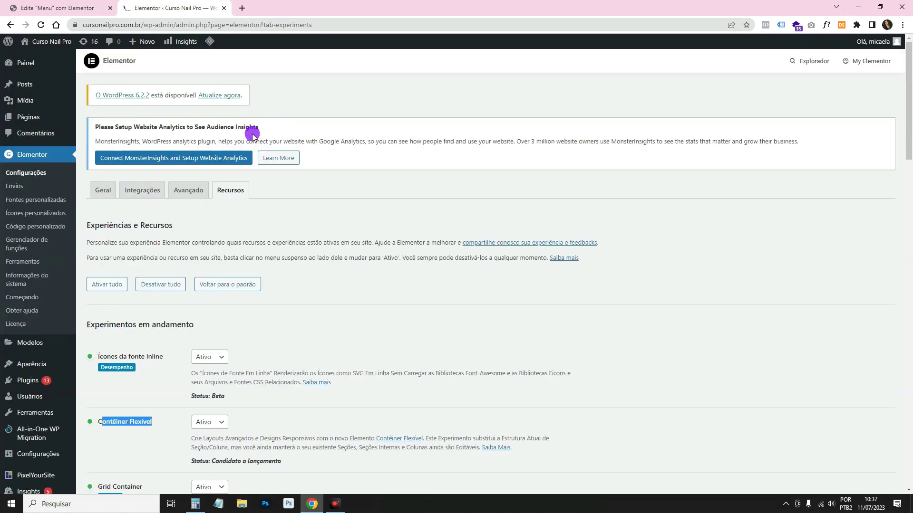
Go to Aparência > Menus, review the existing five-item Menu, and begin a blank new menu.
scroll(269, 303, "down", 1)
mouse_move(50, 317)
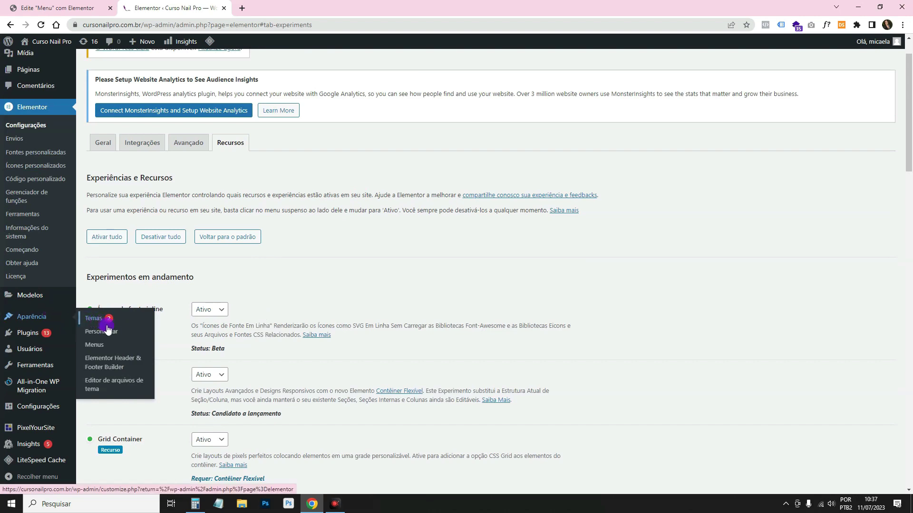
left_click(96, 344)
scroll(428, 323, "down", 2)
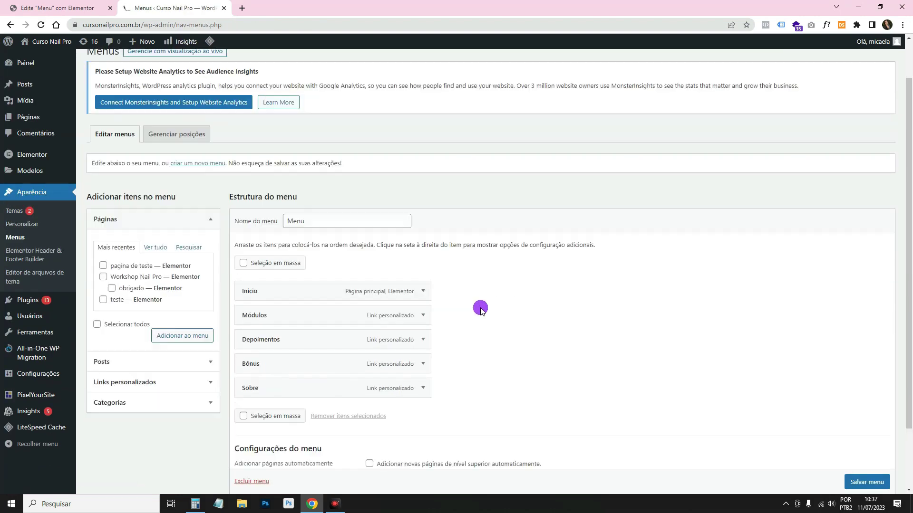
scroll(520, 319, "up", 2)
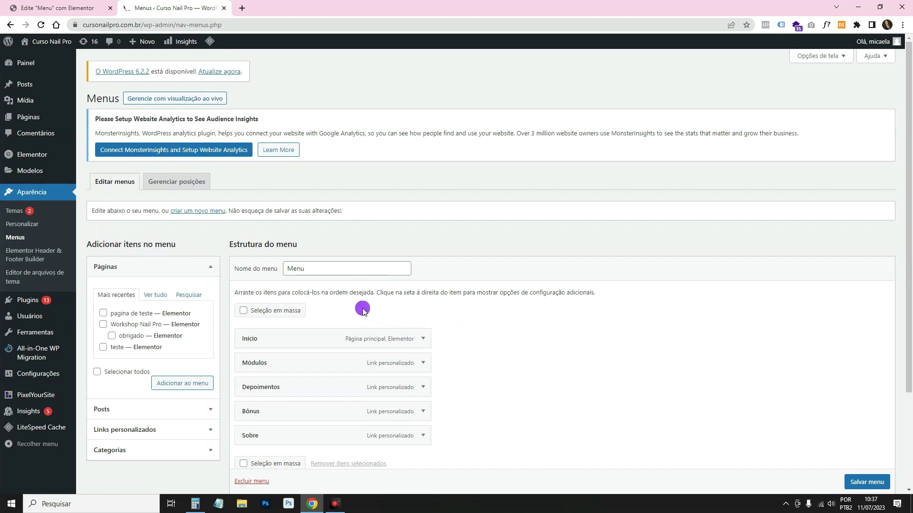
left_click(316, 264)
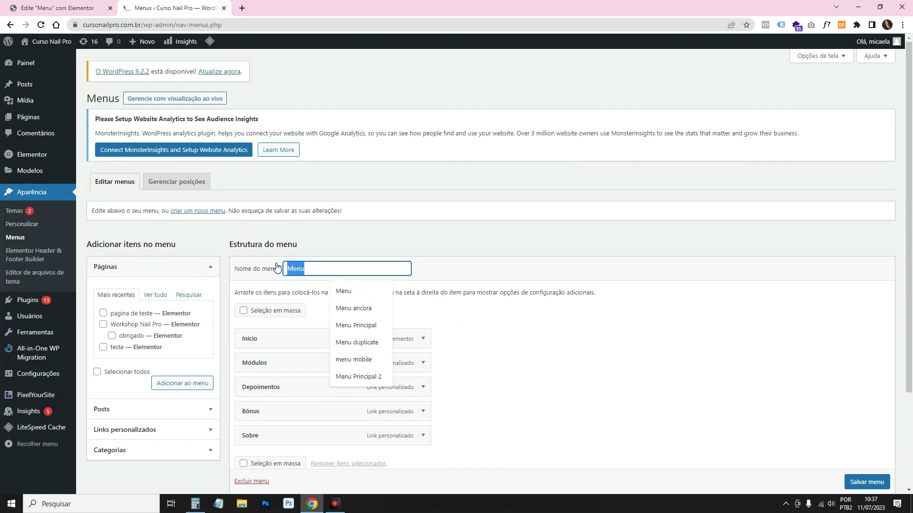
left_click(682, 341)
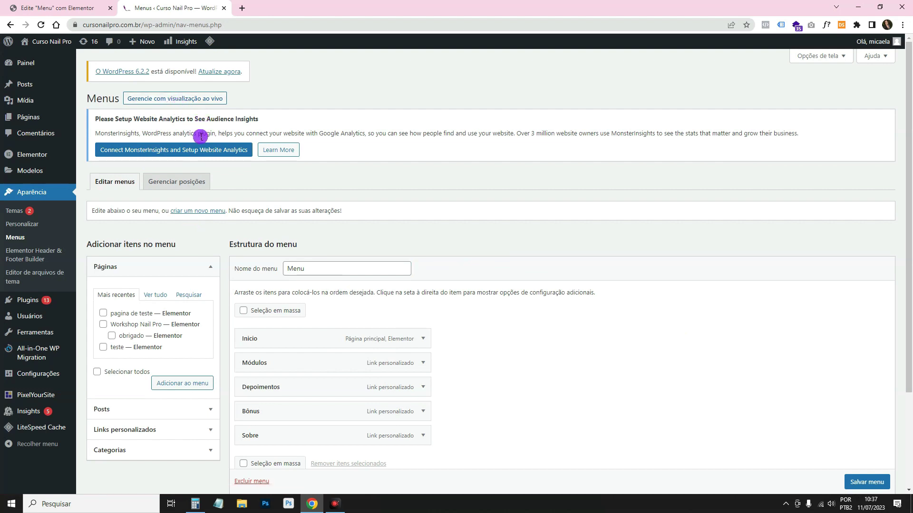
left_click(184, 211)
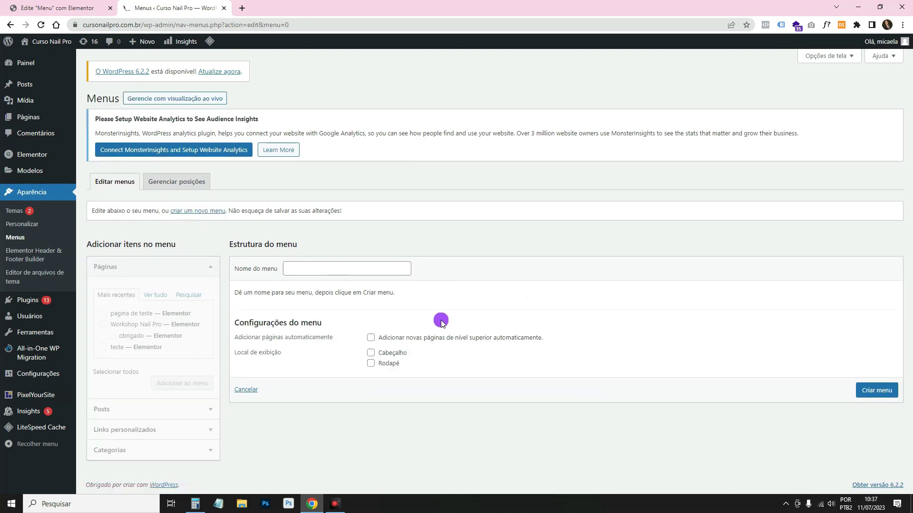
Create a new menu named 'menu teste'.
left_click(323, 269)
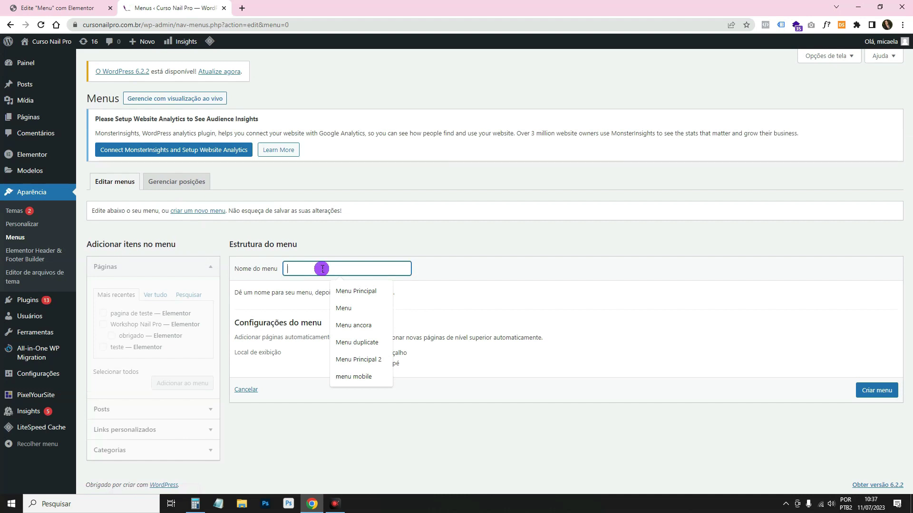
type("menu teste")
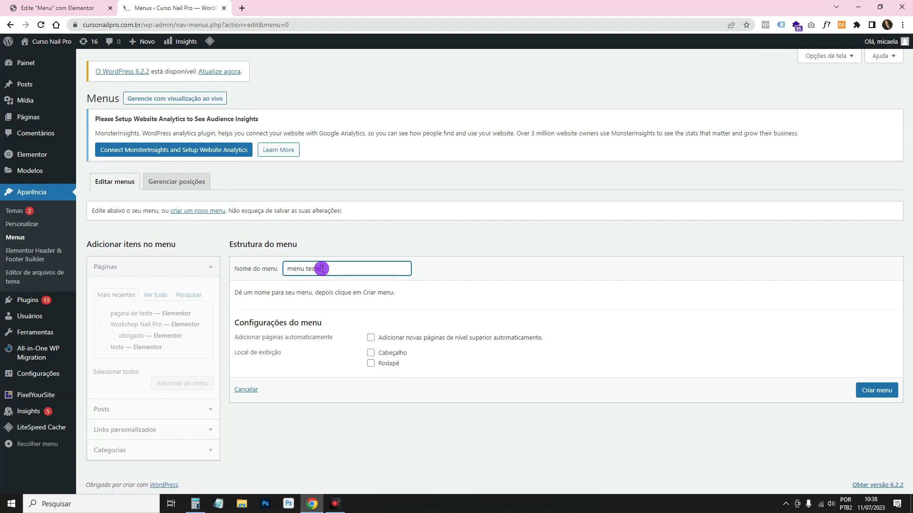
left_click(440, 269)
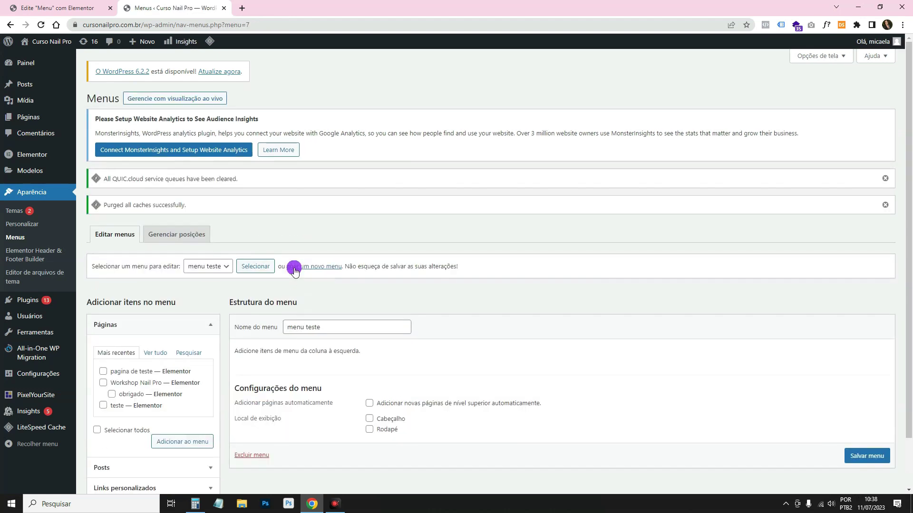
Add the pages Curso Nail Pro, pagina de teste, teste and Workshop Nail Pro to it.
scroll(428, 285, "down", 1)
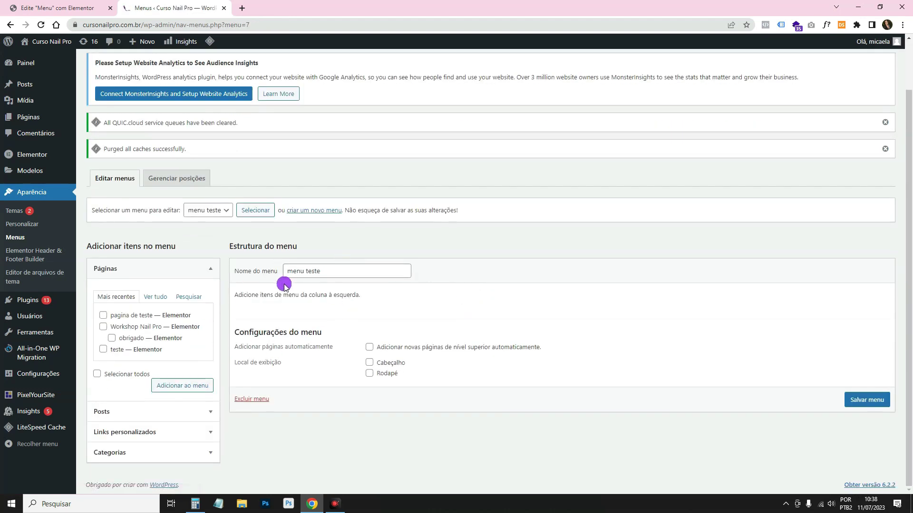
left_click(147, 297)
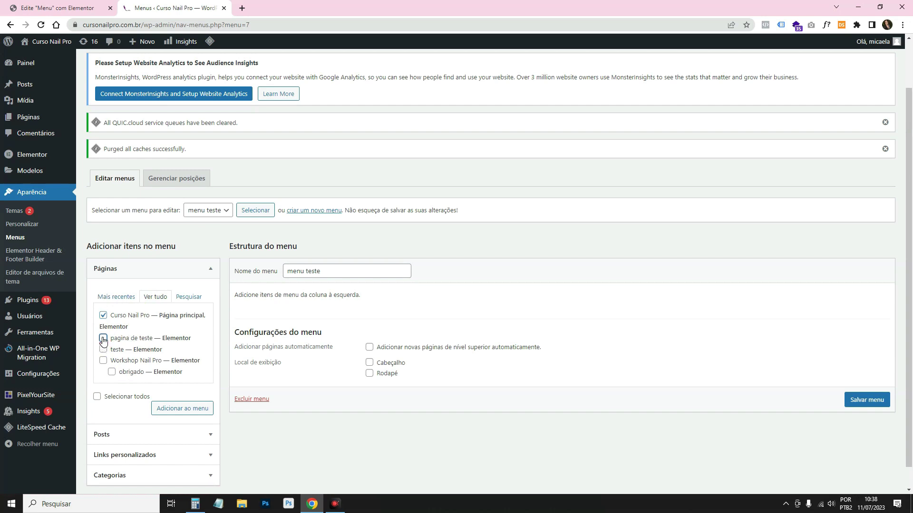
left_click(105, 362)
left_click(129, 376)
left_click(182, 408)
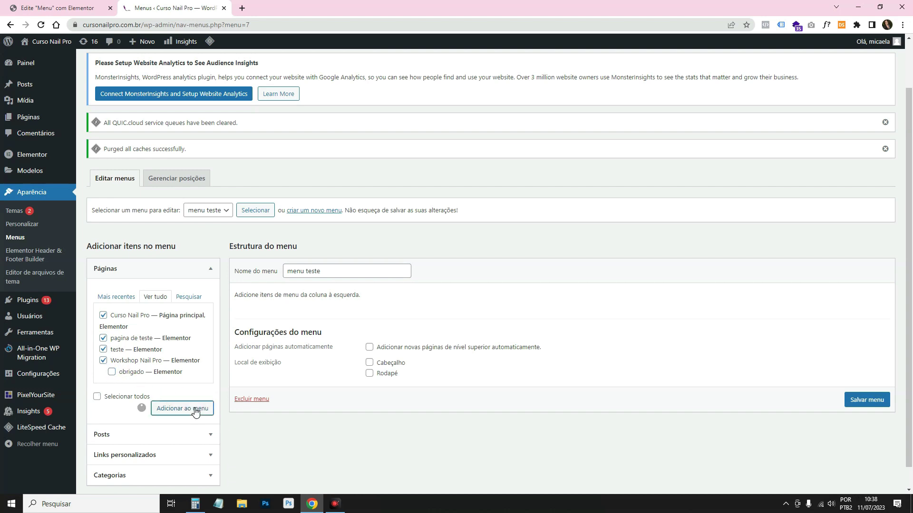
left_click_drag(316, 341, 312, 333)
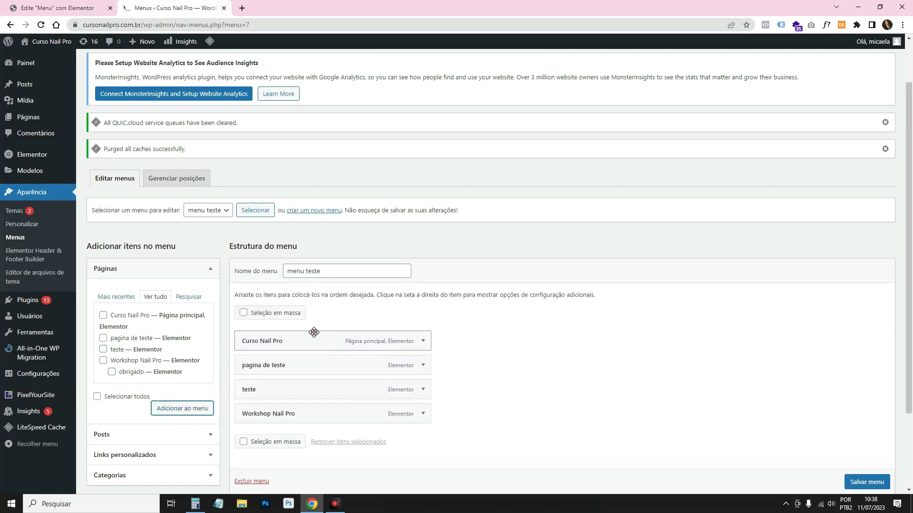
Under Custom Links, enter 'Home' as link text with the site's address as URL.
left_click(116, 297)
scroll(116, 297, "down", 3)
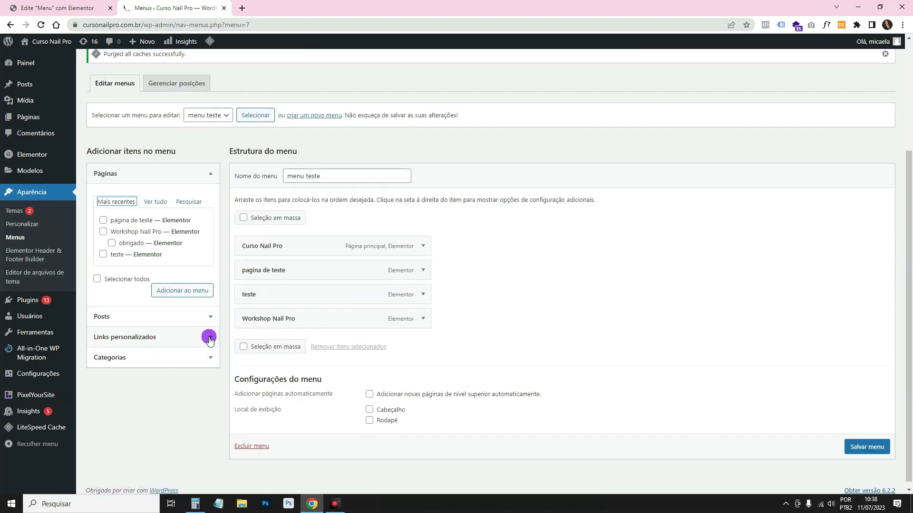
left_click(209, 335)
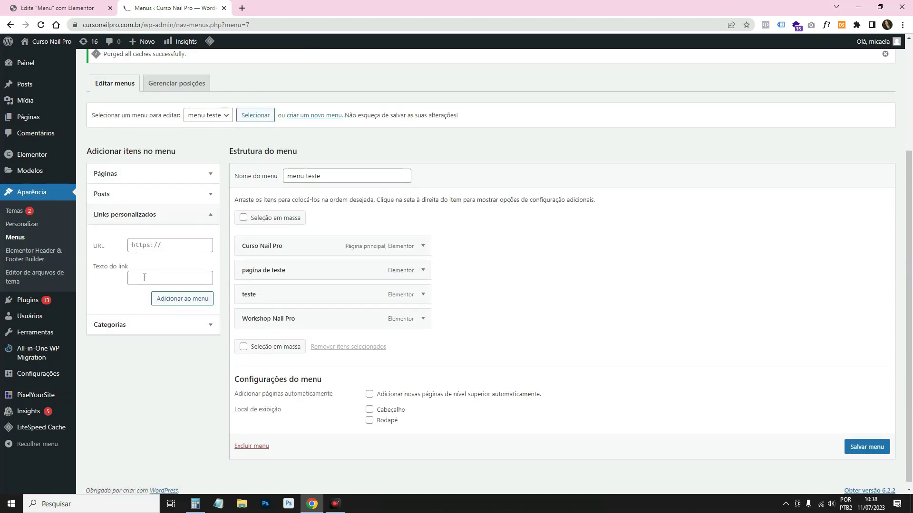
left_click(144, 277)
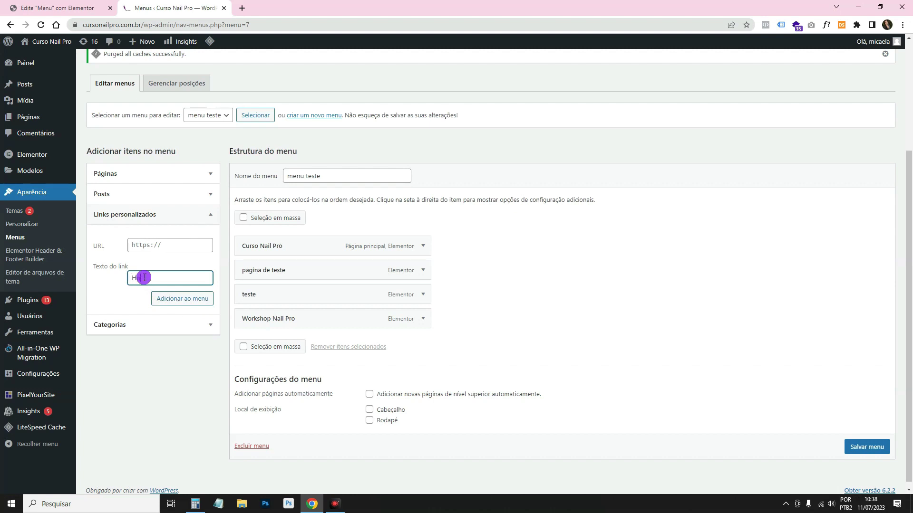
left_click(152, 246)
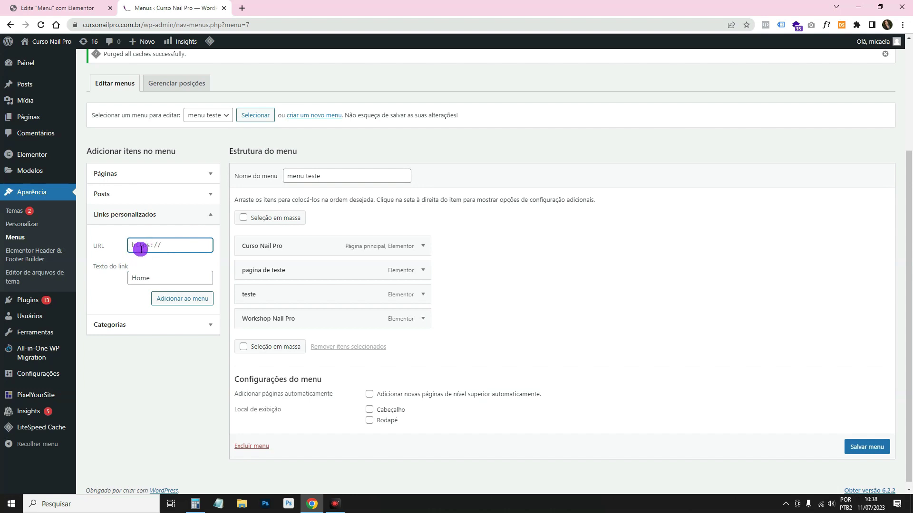
left_click_drag(146, 25, 83, 24)
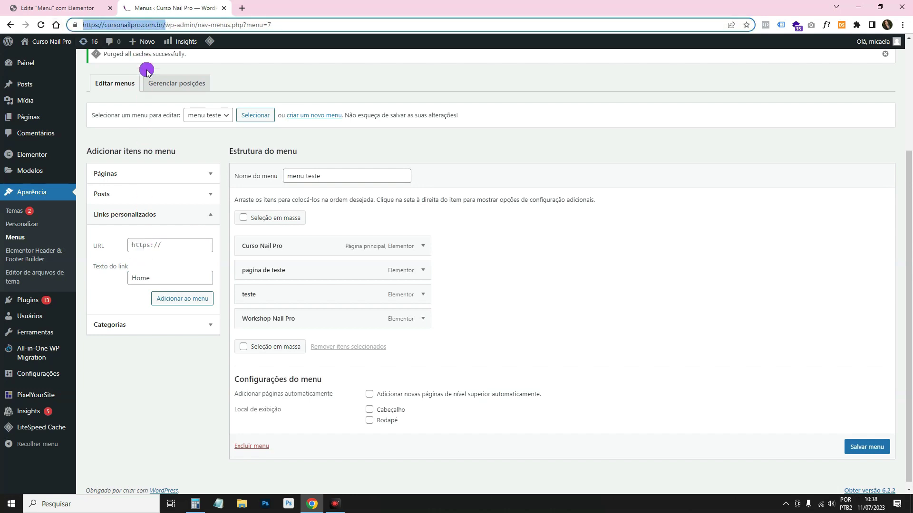
left_click(179, 245)
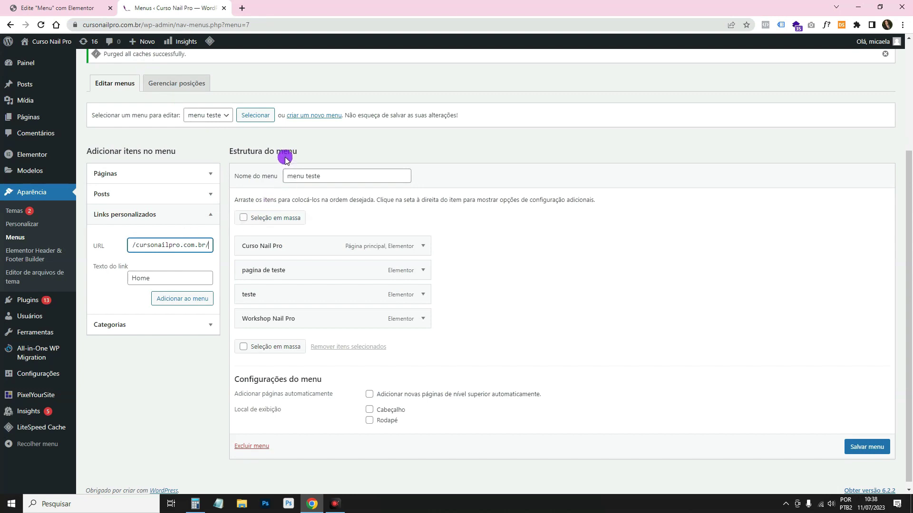
Check the live site in a new tab, then add the Home link to the menu.
scroll(283, 151, "up", 3)
right_click(42, 49)
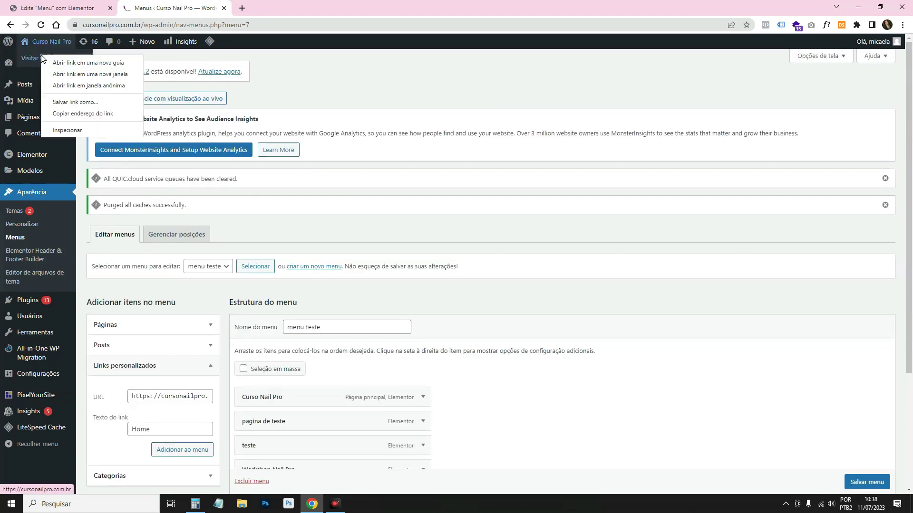
left_click(71, 60)
scroll(503, 173, "down", 10)
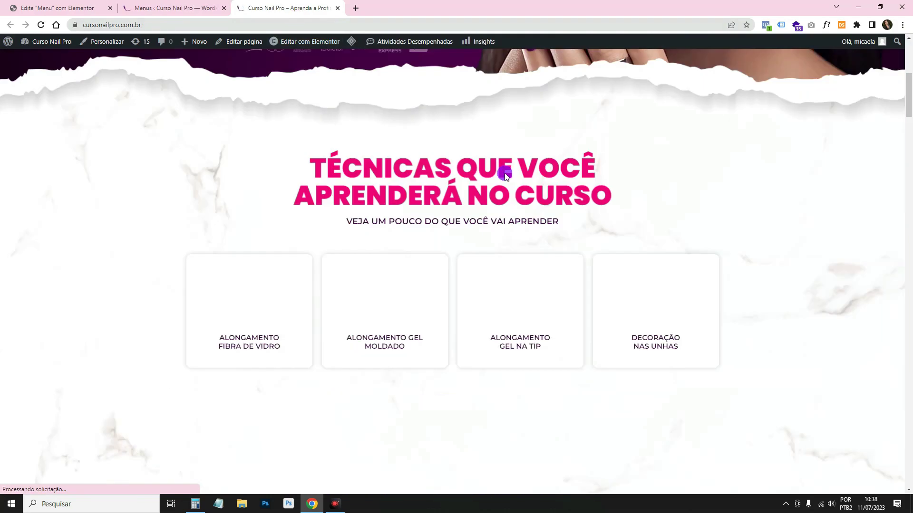
scroll(504, 173, "down", 10)
scroll(504, 173, "down", 20)
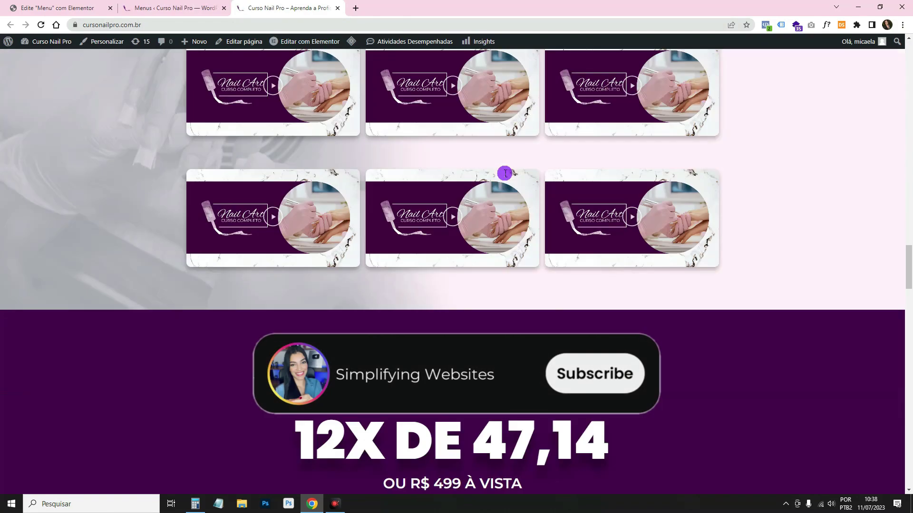
scroll(505, 175, "up", 3)
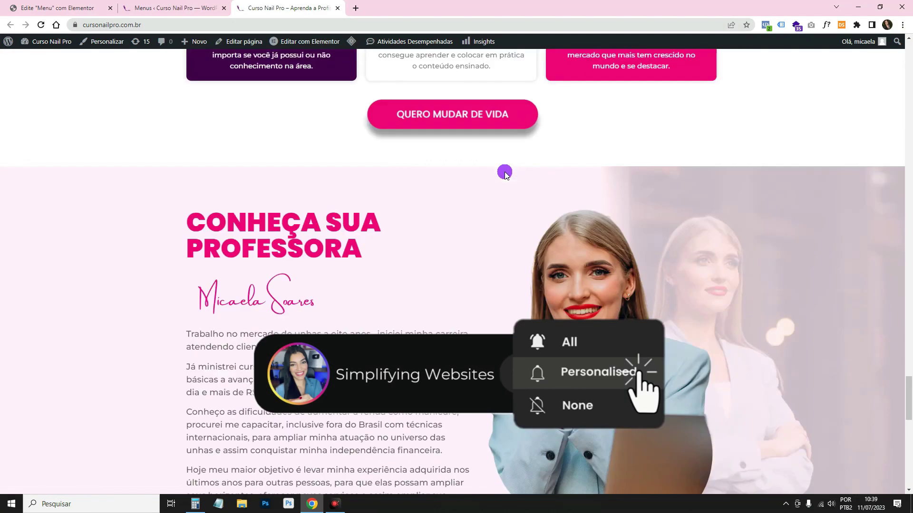
left_click(169, 7)
scroll(210, 224, "down", 3)
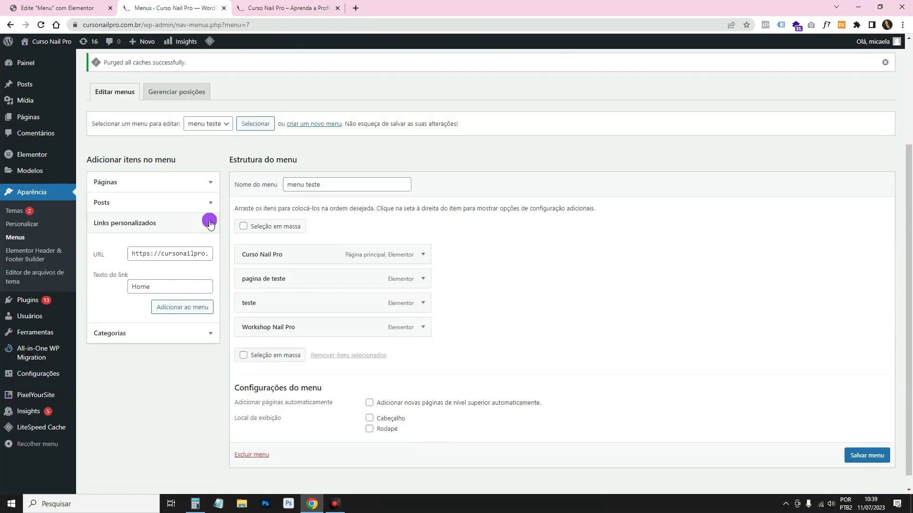
left_click(187, 308)
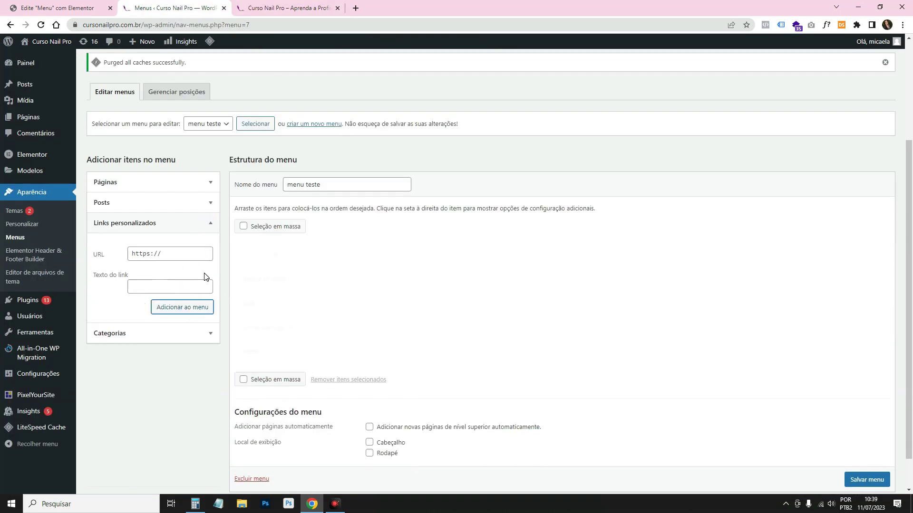
Add a 'Quem Sou?' custom link with URL cursonailpro.com.br/#quemsou.
left_click(138, 281)
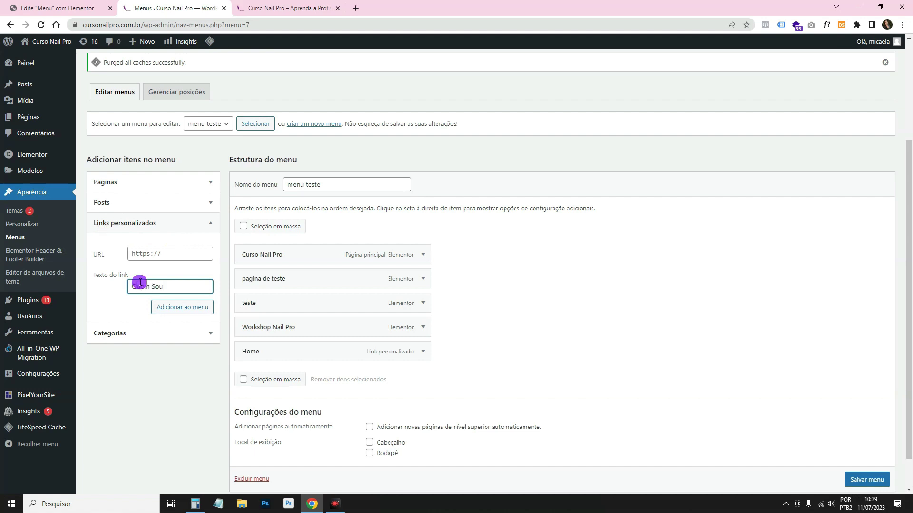
left_click(138, 252)
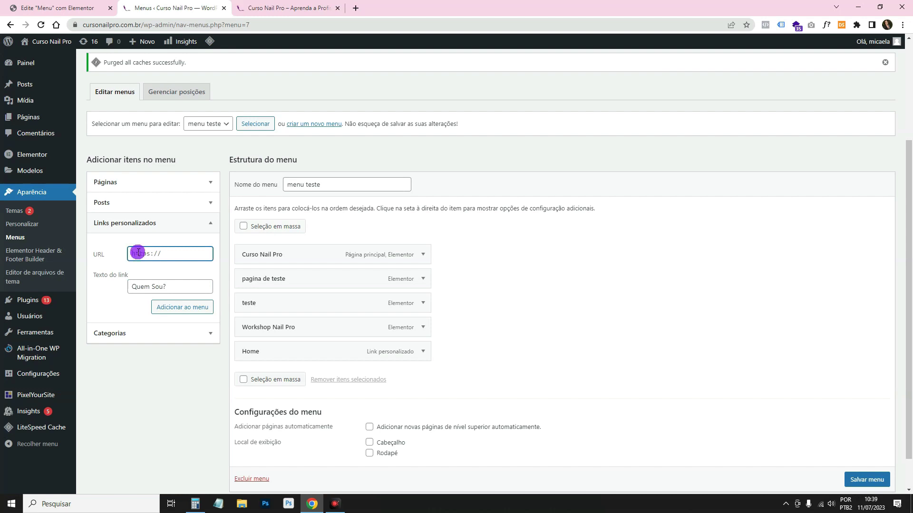
left_click(264, 8)
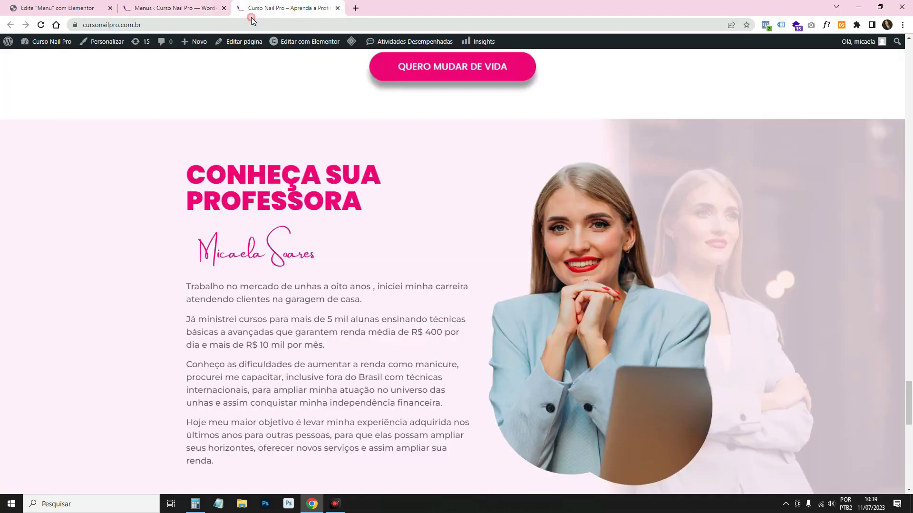
left_click(73, 25)
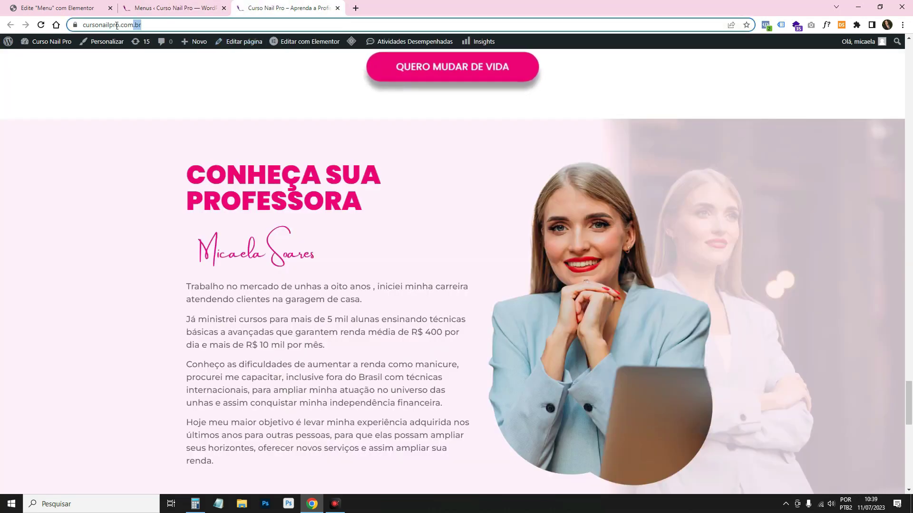
left_click(193, 9)
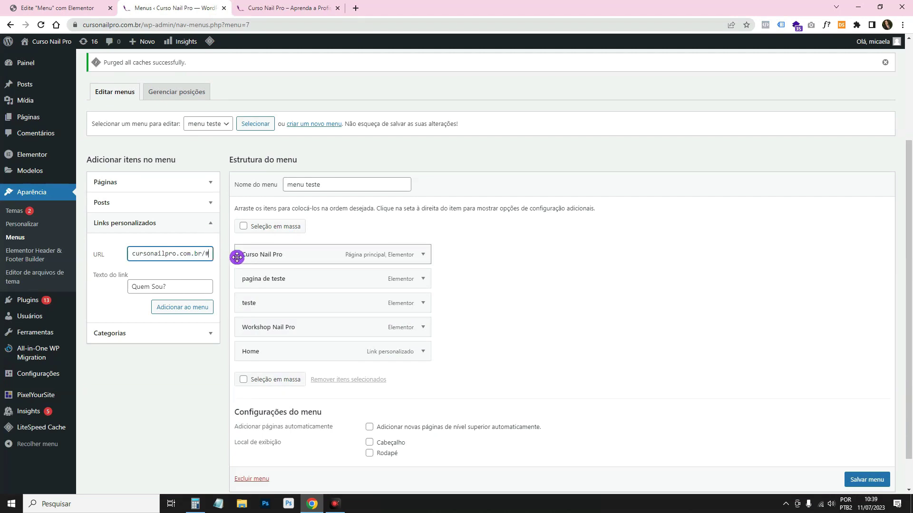
left_click(271, 8)
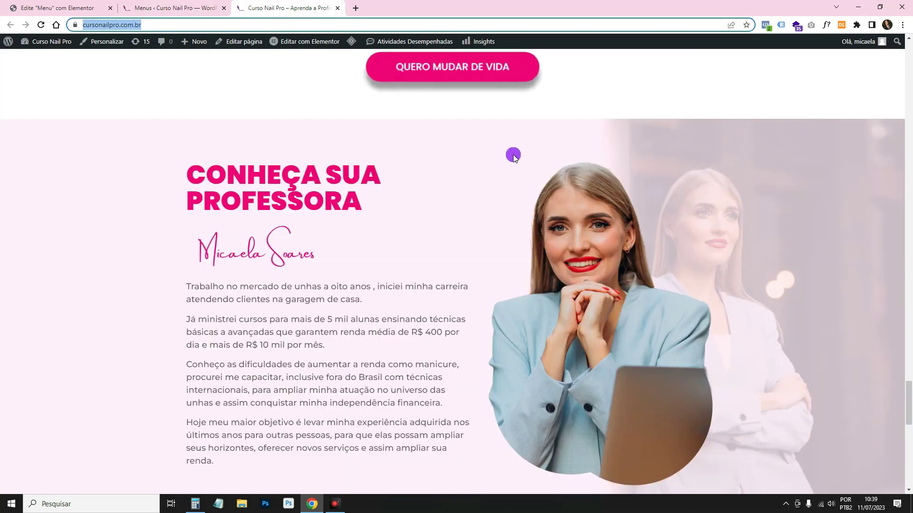
left_click(183, 7)
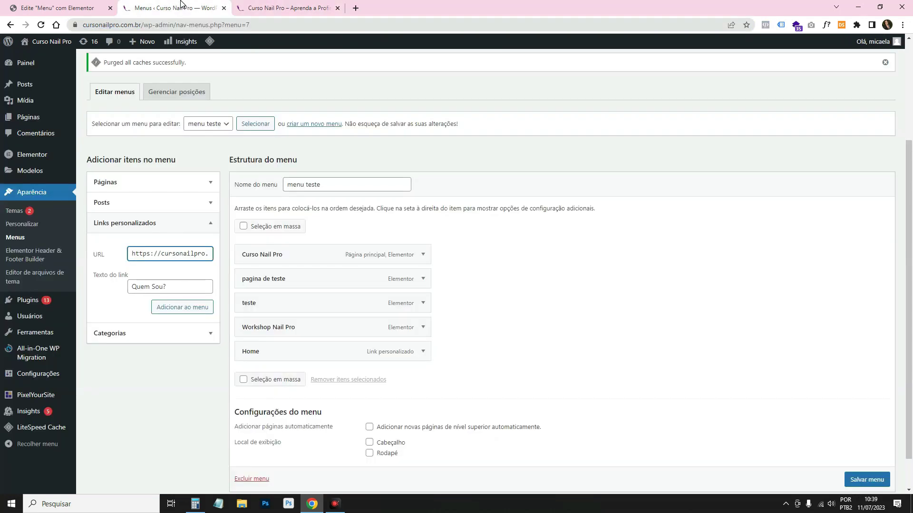
left_click_drag(206, 257, 210, 252)
left_click(209, 253)
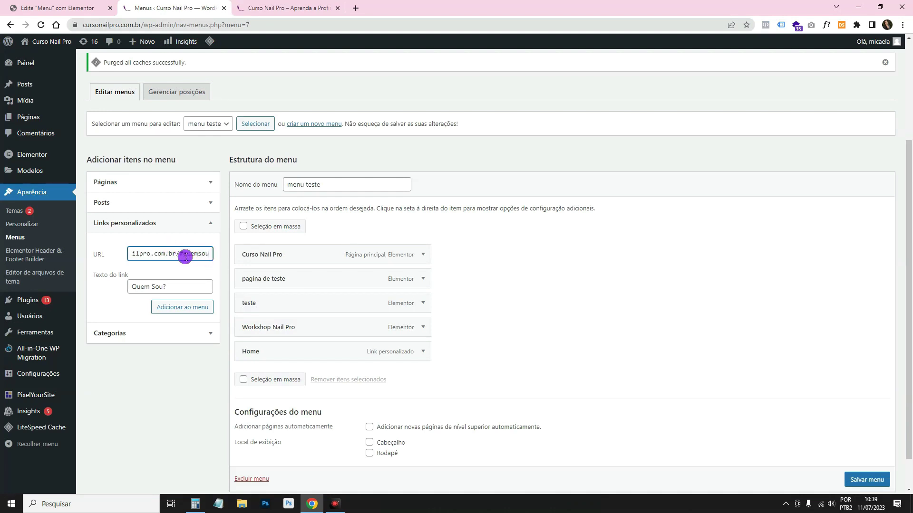
left_click(199, 314)
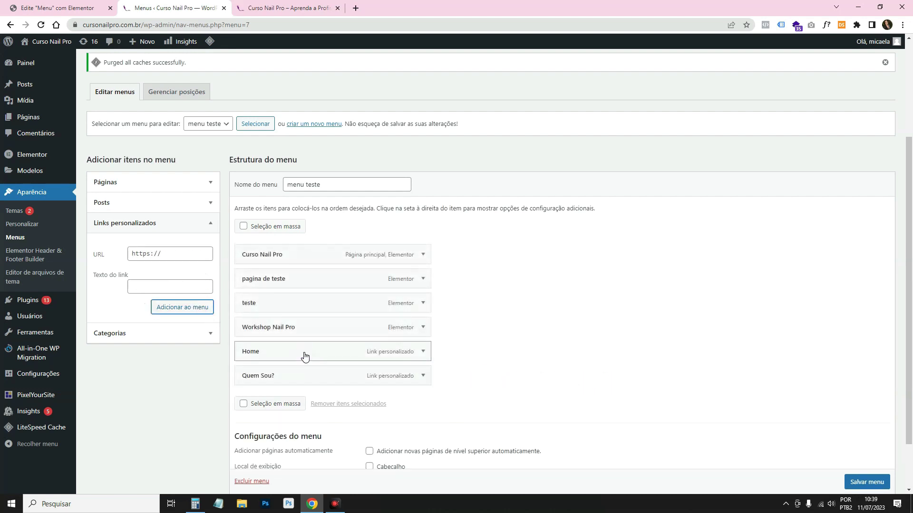
Move Home to the top of menu teste and Quem Sou? higher up.
left_click_drag(304, 356, 301, 256)
left_click(288, 375)
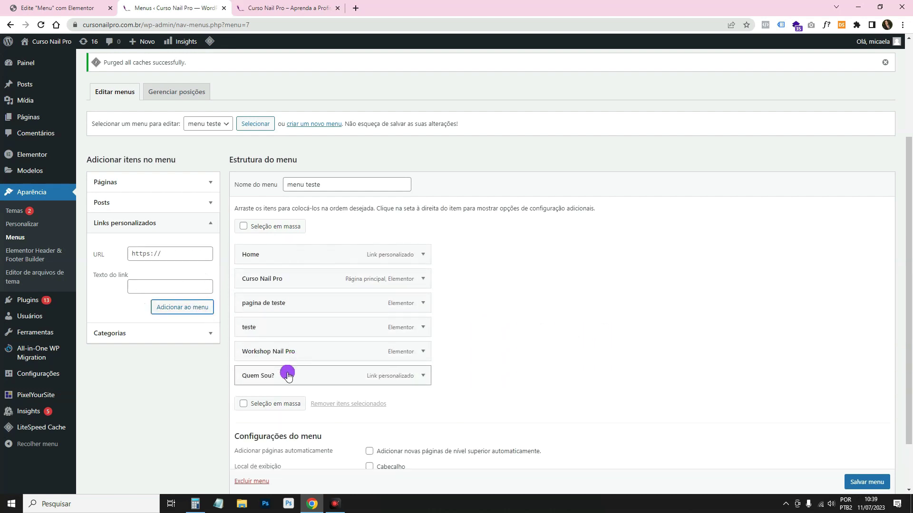
left_click_drag(285, 365, 286, 325)
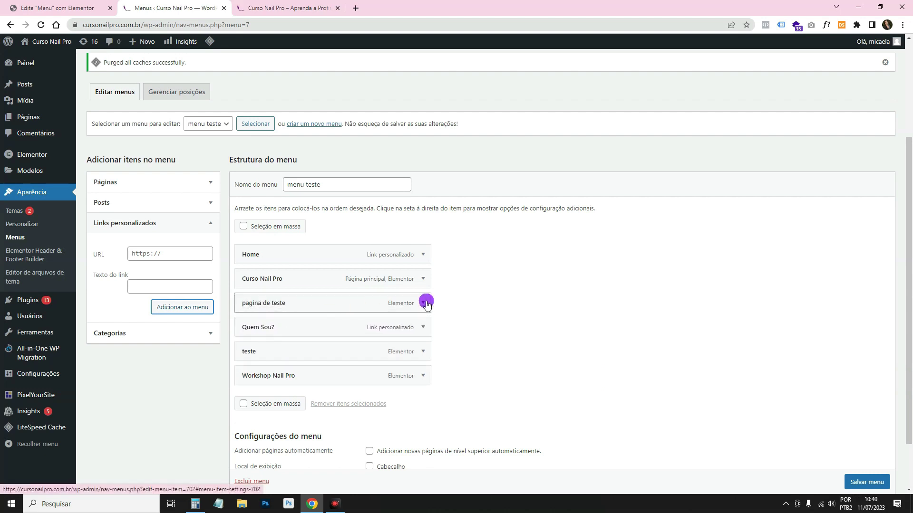
Remove pagina de teste and teste from the menu and save it.
left_click(424, 303)
left_click(251, 390)
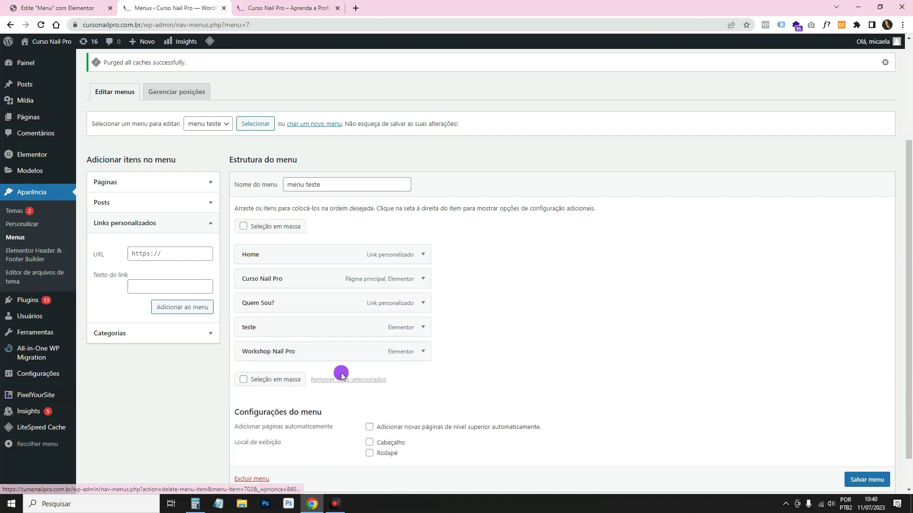
left_click(422, 327)
left_click(246, 411)
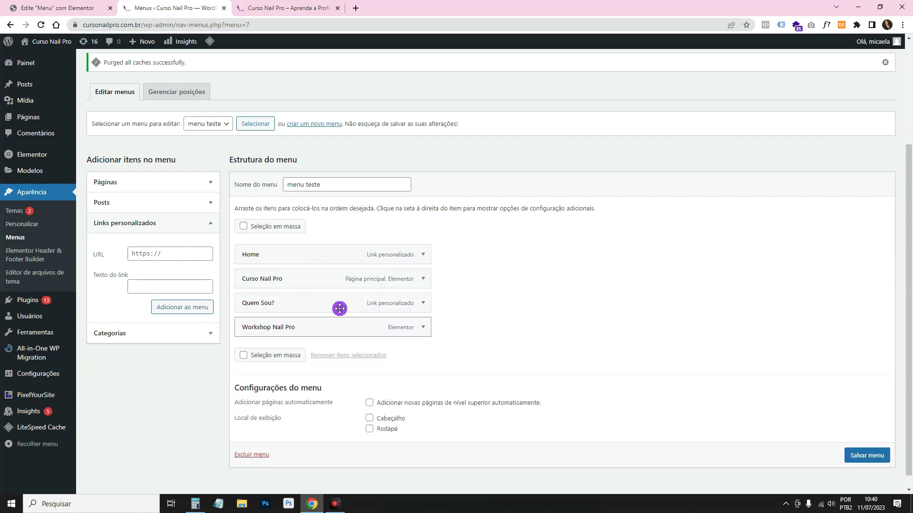
left_click(857, 461)
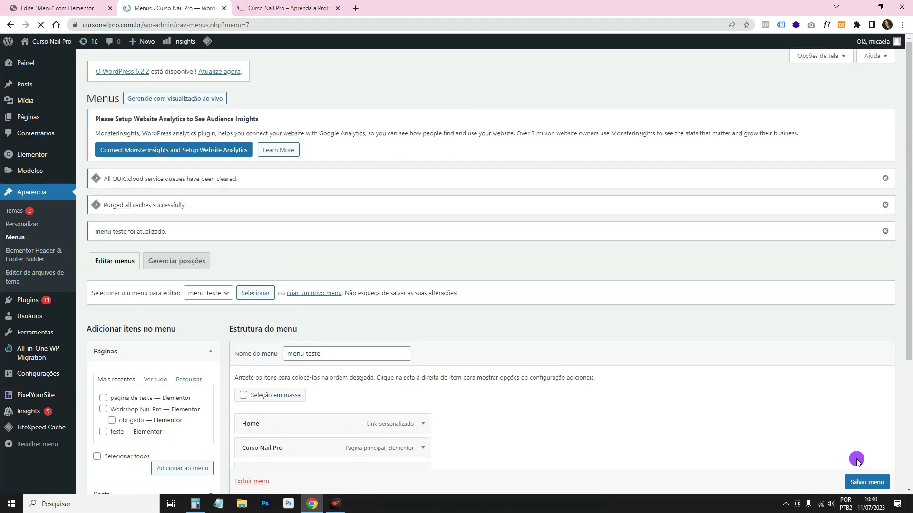
Check the Quem Sou? link's #quemsou anchor, then open the homepage in Elementor.
scroll(387, 212, "down", 3)
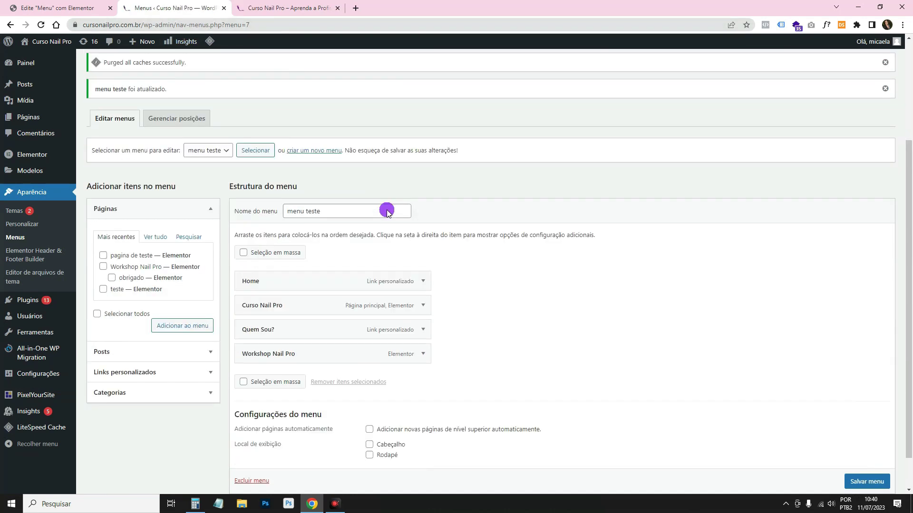
left_click(423, 332)
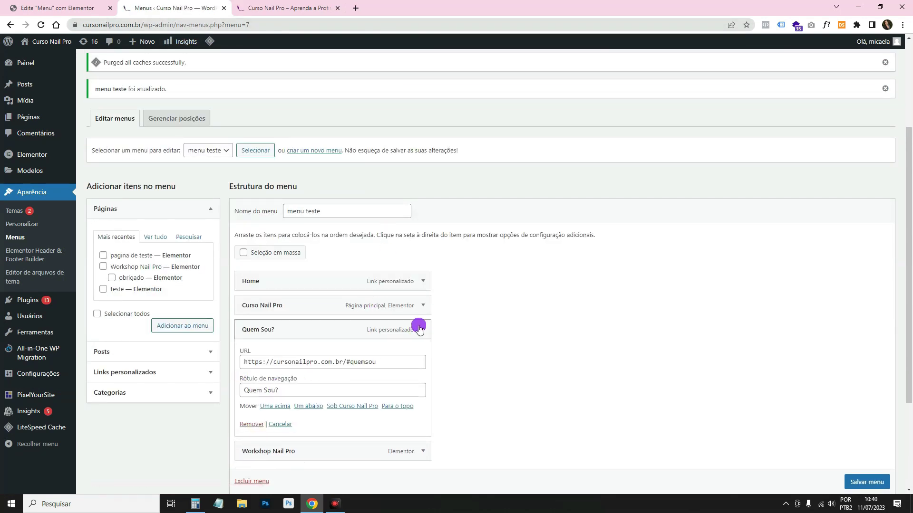
left_click(287, 8)
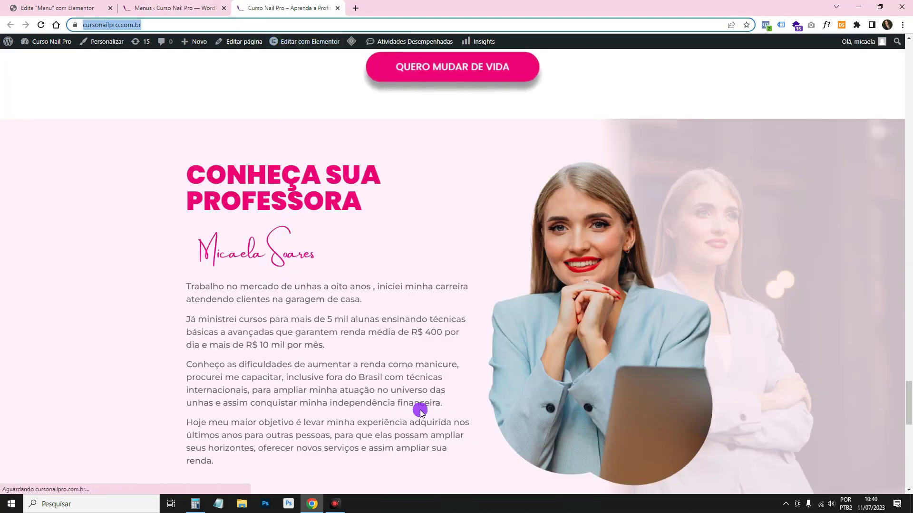
left_click(174, 8)
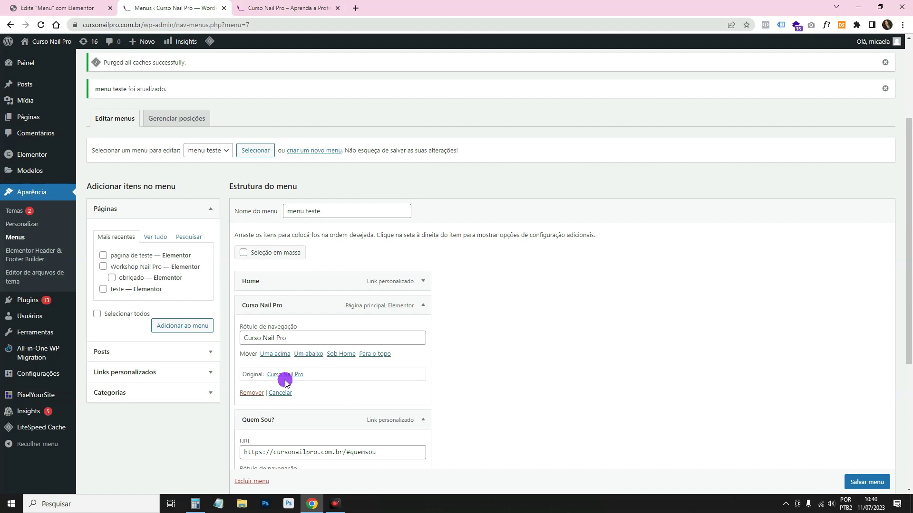
left_click_drag(346, 452, 393, 454)
left_click(259, 6)
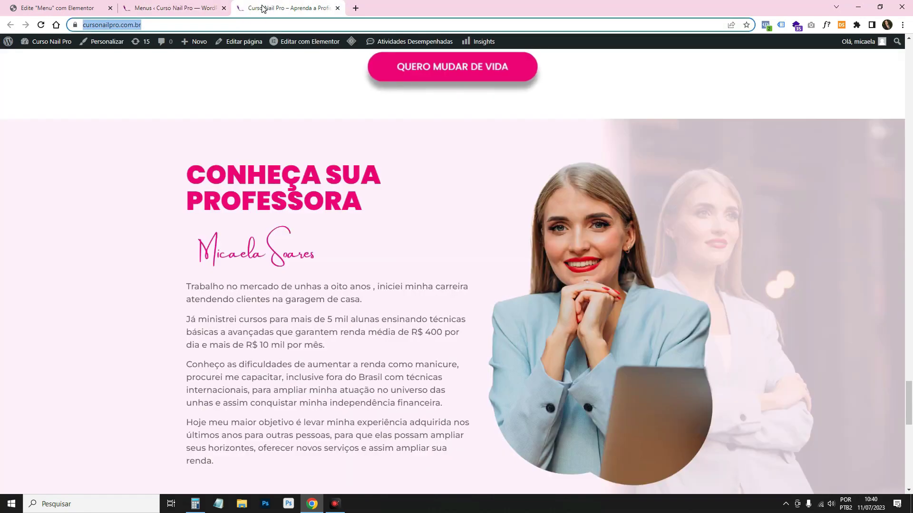
left_click(332, 272)
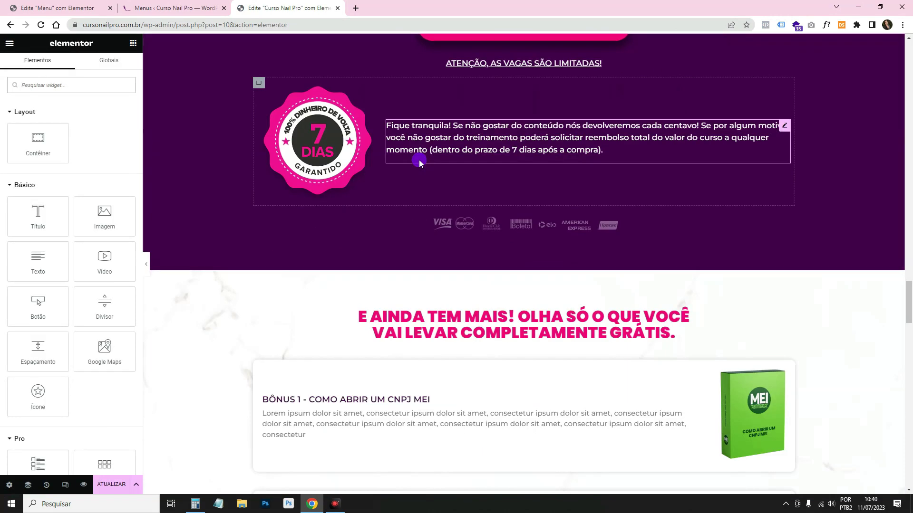
Enter 'quemsou' as the Conheça sua professora section's Advanced CSS ID and update the page.
scroll(475, 157, "down", 10)
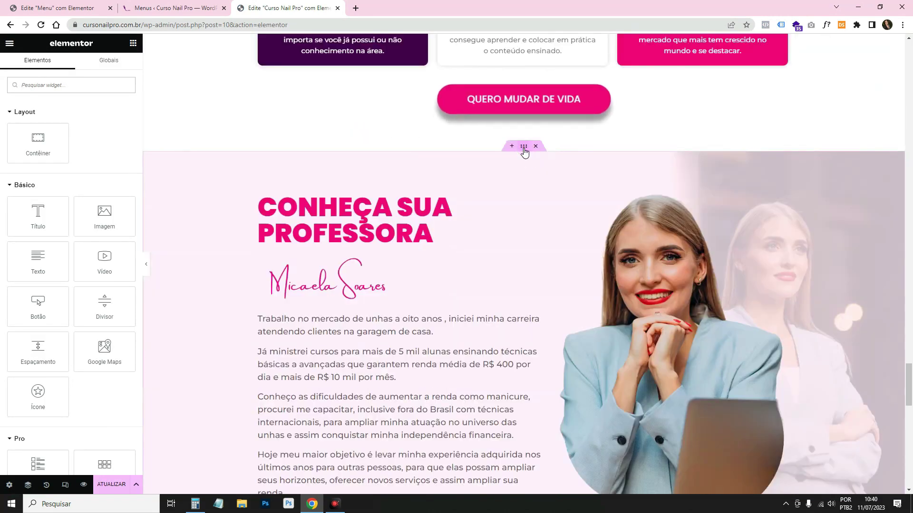
left_click(523, 147)
left_click(116, 71)
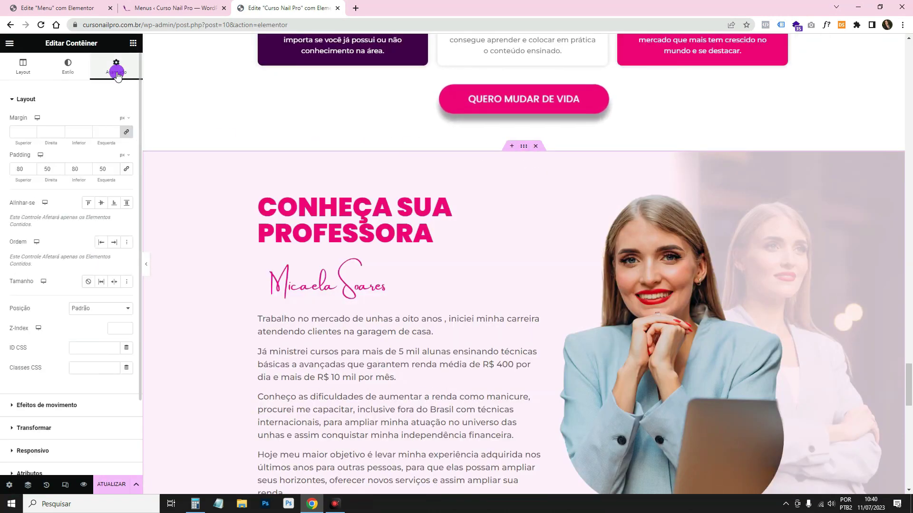
left_click(92, 347)
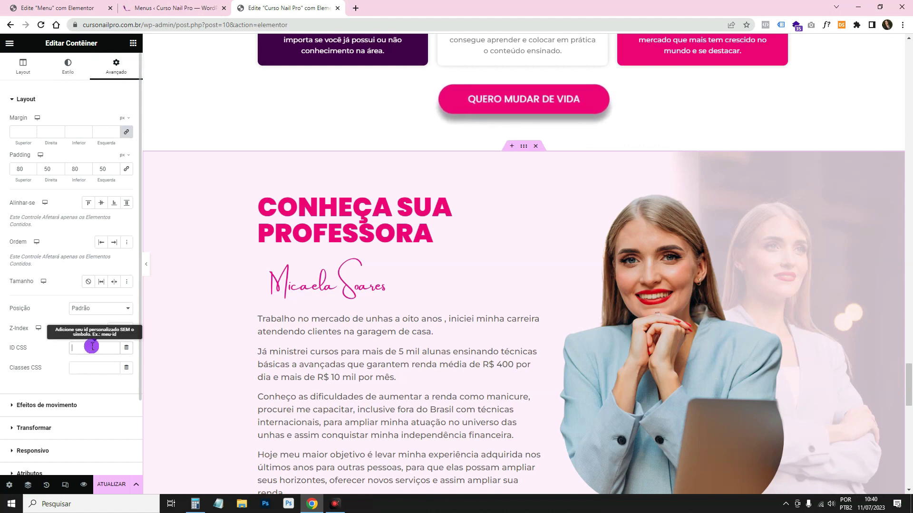
type("quemsou")
left_click(107, 485)
Return to the Menu header template tab and reload its editor.
key("ctrl+shift+Tab")
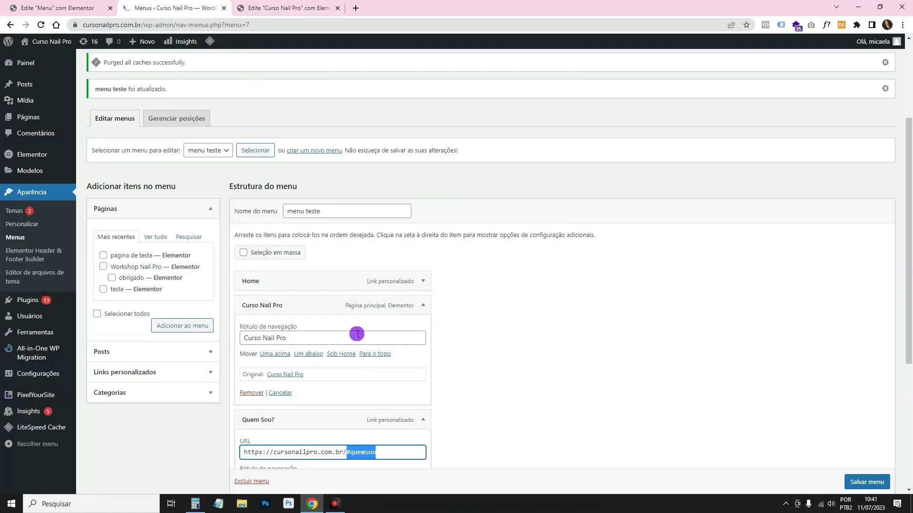
key("ctrl+shift+Tab")
left_click(40, 24)
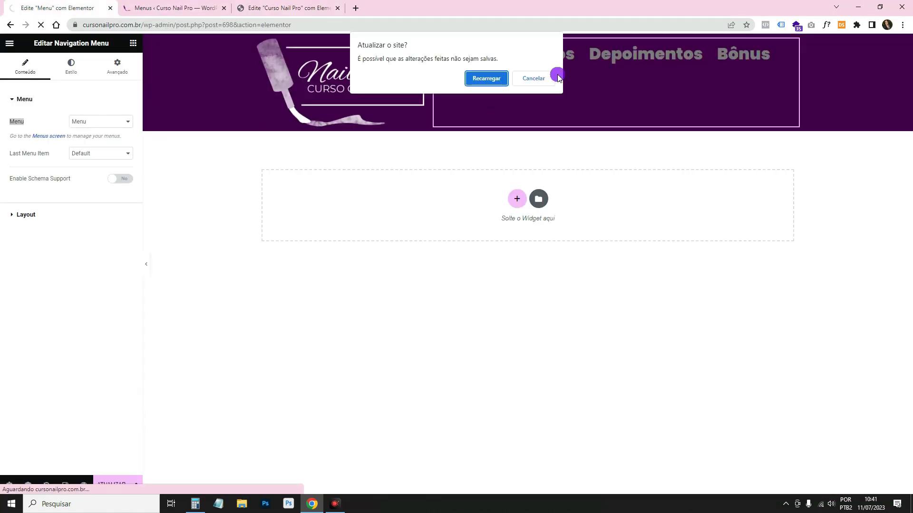
Point the header navigation to menu teste, update, and test Quem Sou? in the preview.
left_click(486, 78)
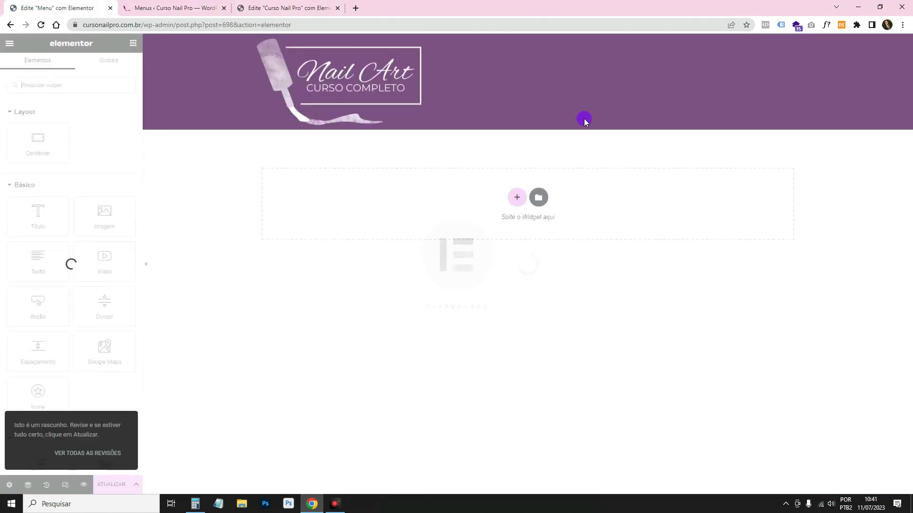
left_click(698, 83)
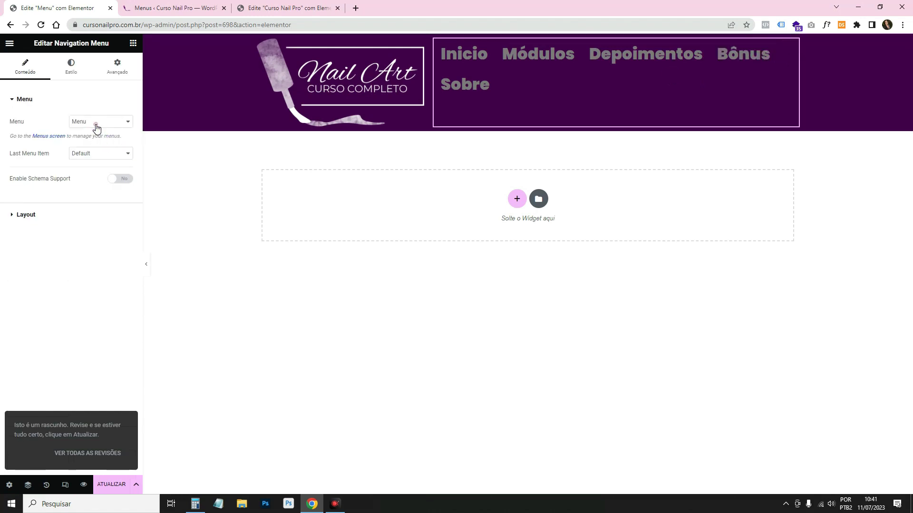
mouse_move(110, 122)
left_mouse_down()
mouse_move(95, 143)
mouse_move(91, 132)
left_mouse_up()
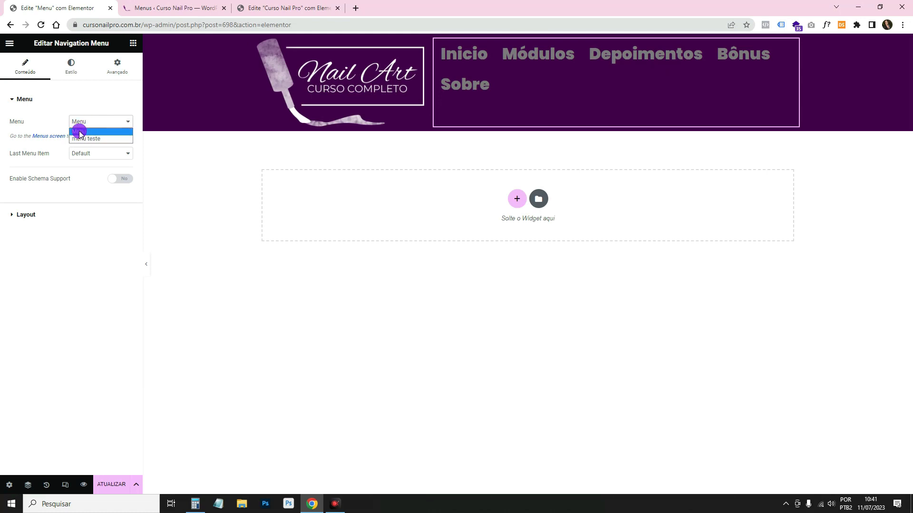
left_click_drag(80, 133, 84, 138)
left_click(127, 486)
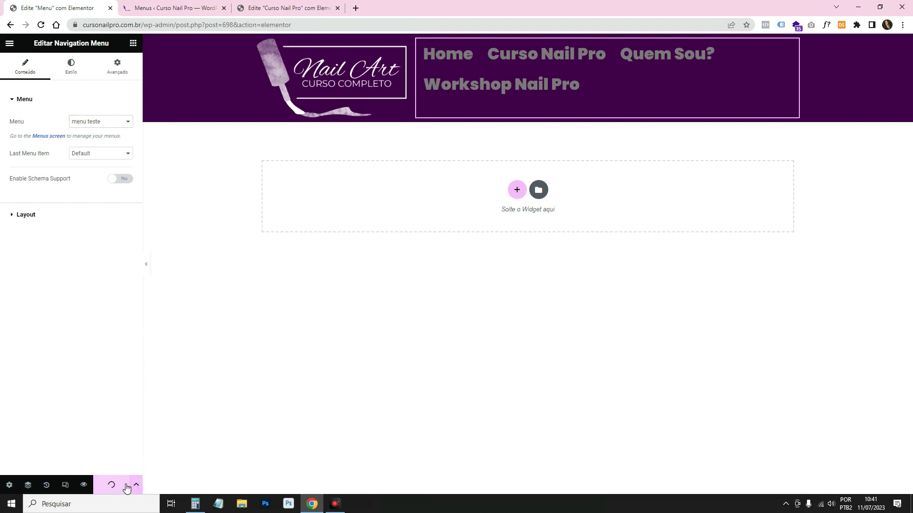
left_click(84, 485)
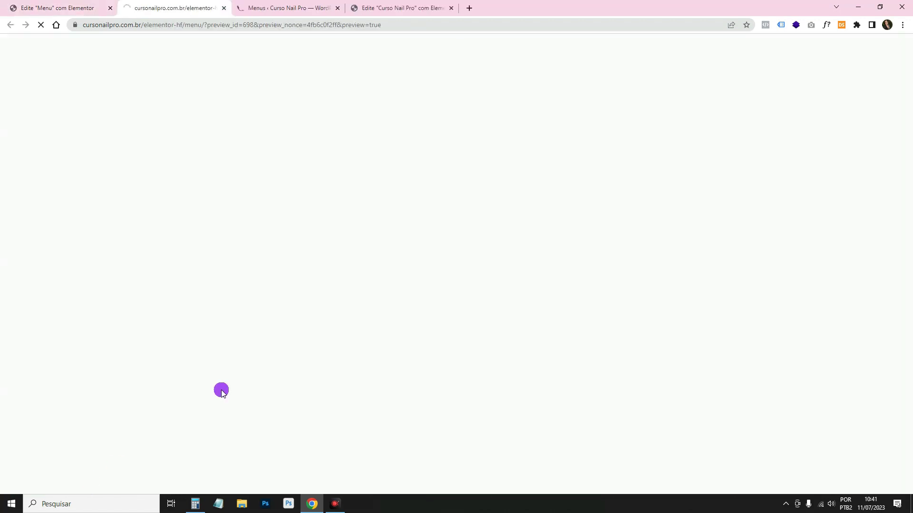
left_click(519, 66)
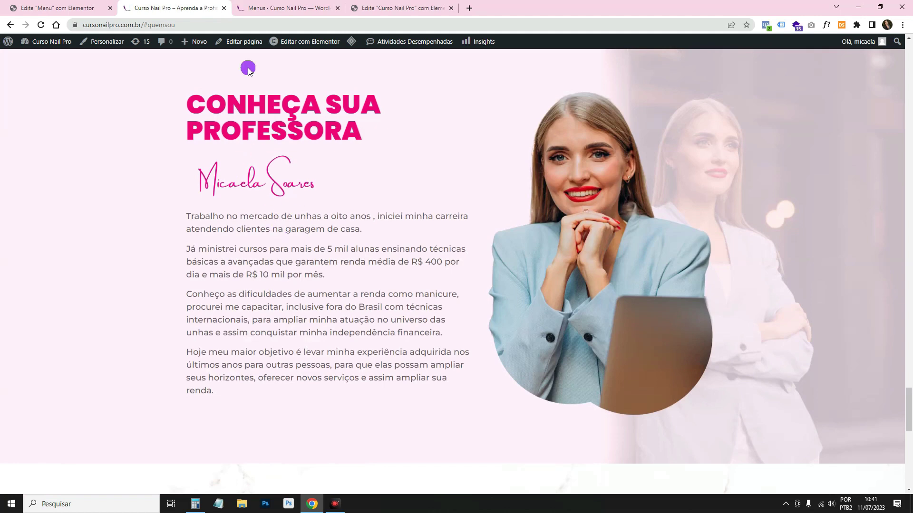
left_click(223, 8)
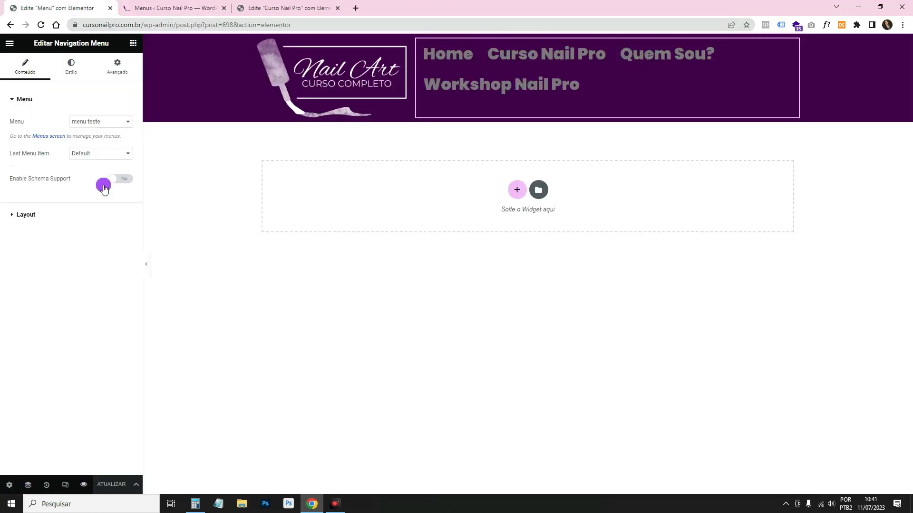
Switch the header navigation back to the Menu menu and bring up the widget list.
left_click(90, 125)
left_click(95, 130)
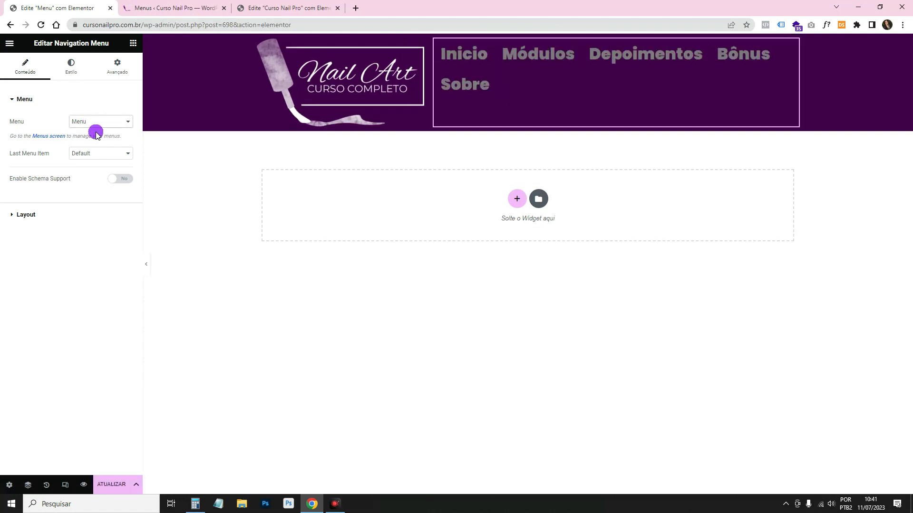
left_click(513, 69)
left_click(268, 7)
key("ctrl+shift+Tab")
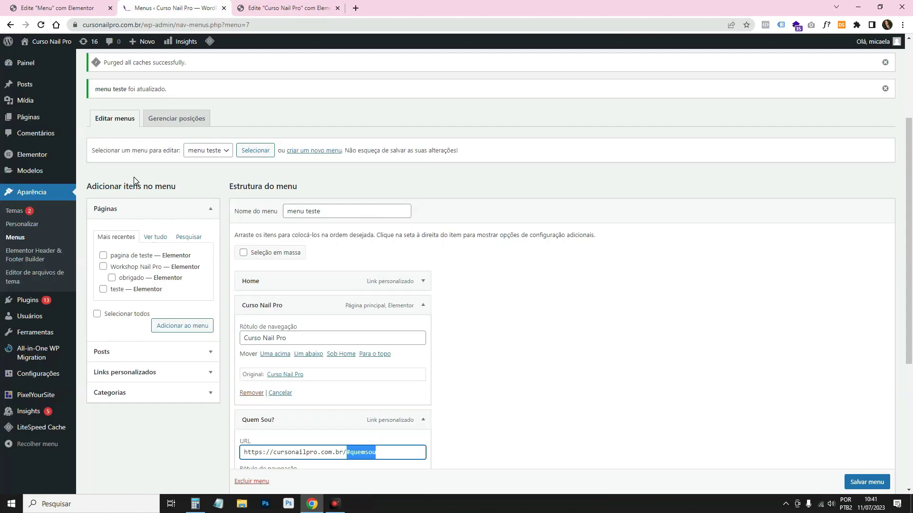
left_click(67, 5)
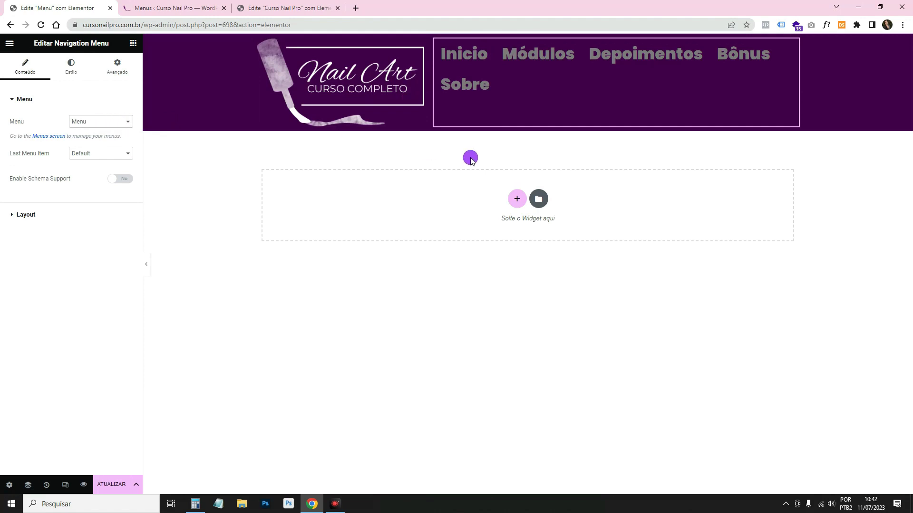
left_click(133, 43)
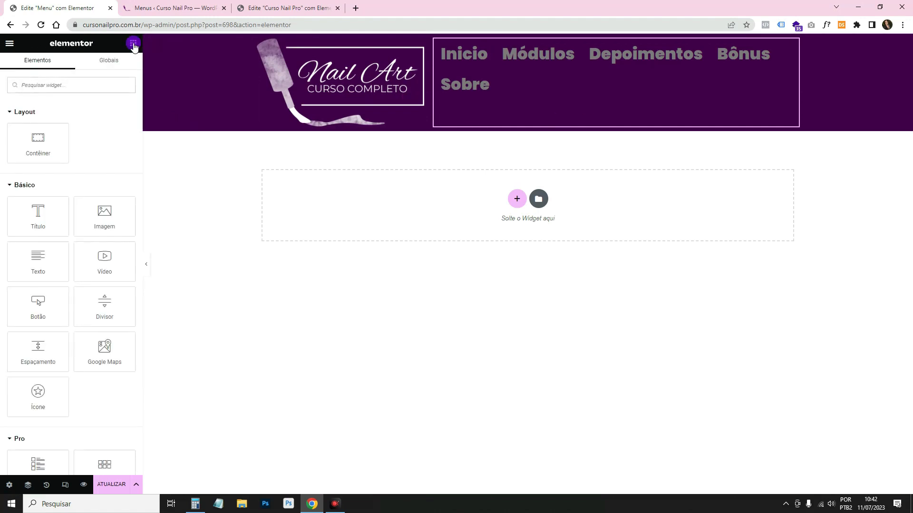
Place a Button widget on the right side of the header.
left_click_drag(60, 308, 778, 68)
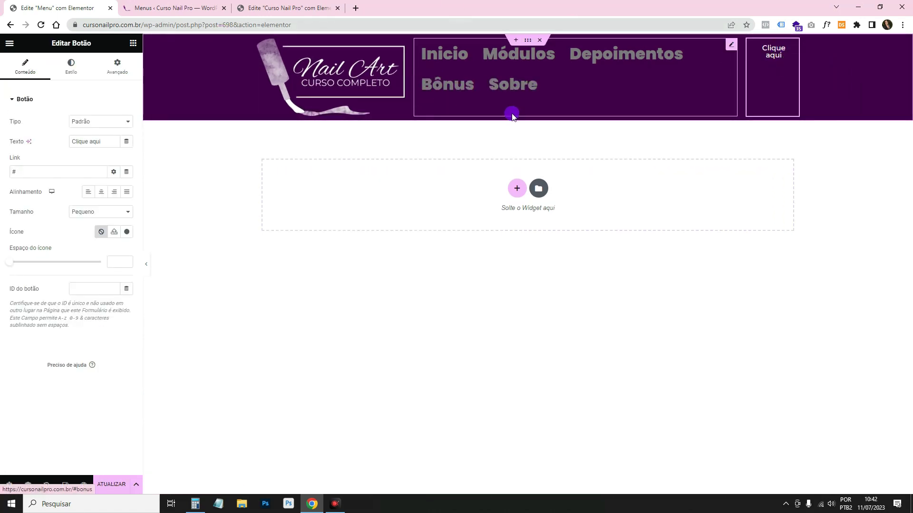
left_click(731, 46)
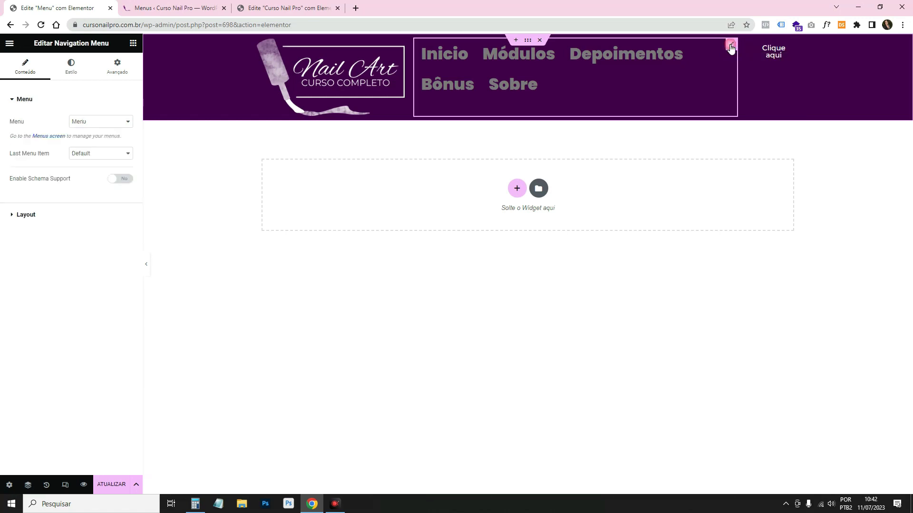
left_click(66, 72)
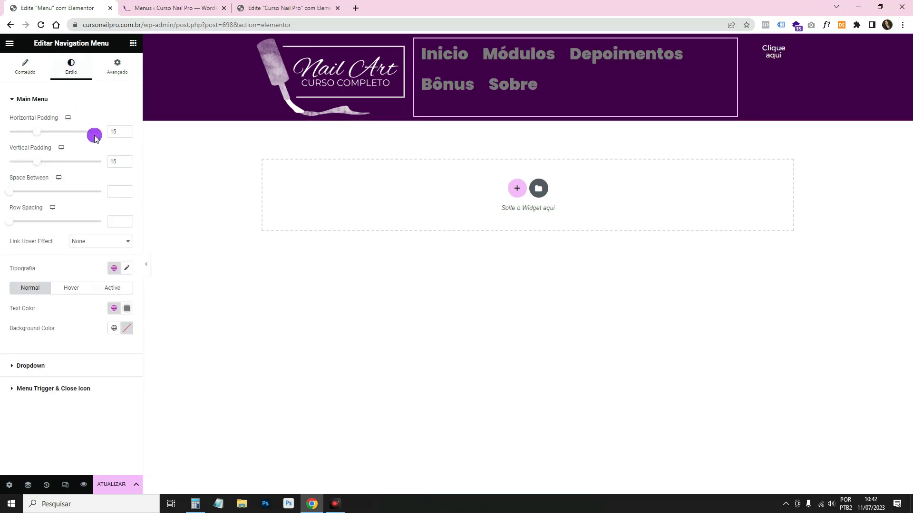
Make the menu link text white and its hover colour the pink primary colour.
left_click(126, 308)
left_click_drag(88, 373, 39, 326)
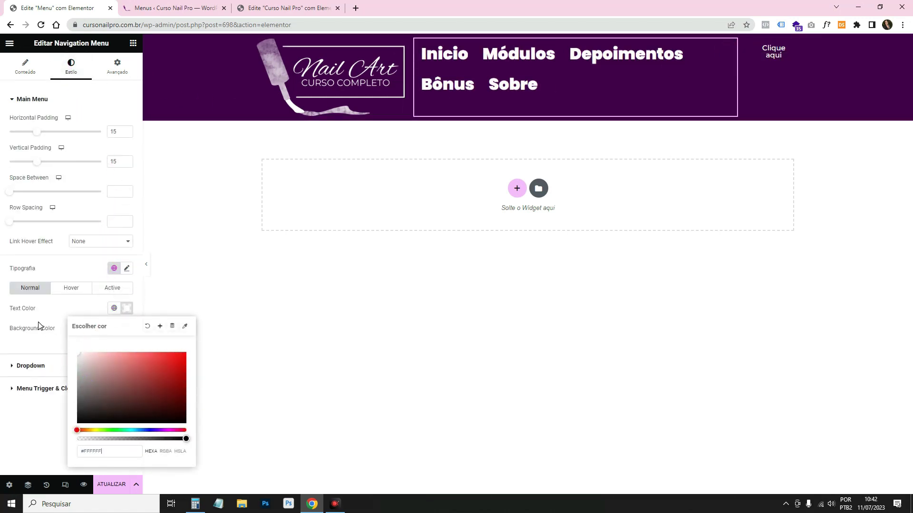
left_click(39, 317)
left_click(74, 288)
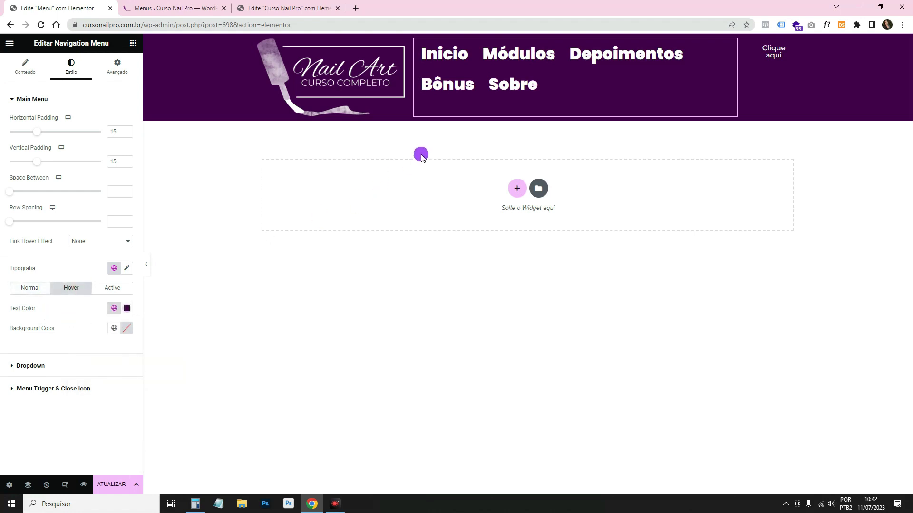
left_click(116, 309)
left_click(87, 352)
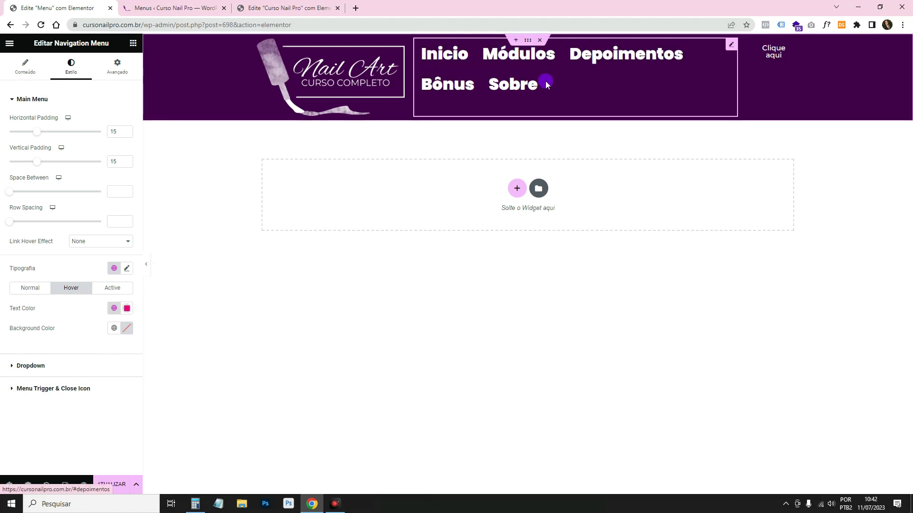
Apply the Texto global font (Montserrat) to the menu links.
left_click(114, 269)
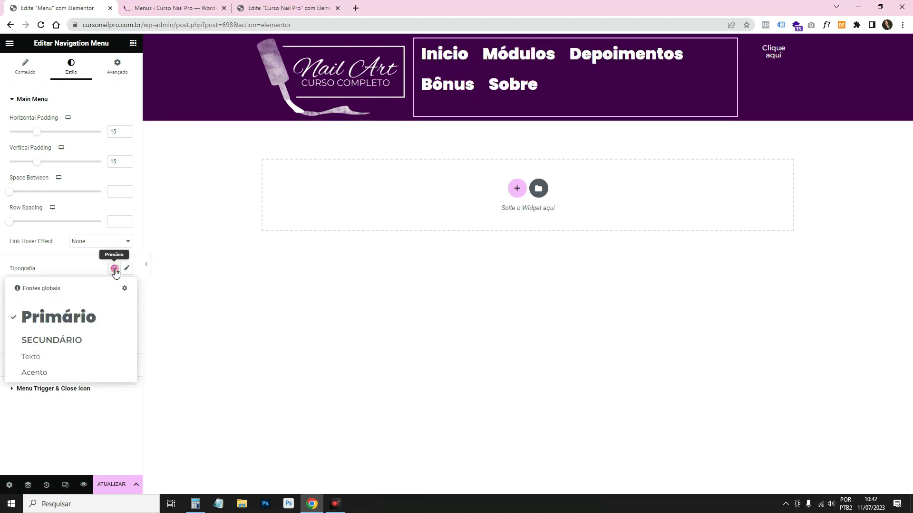
left_click(73, 365)
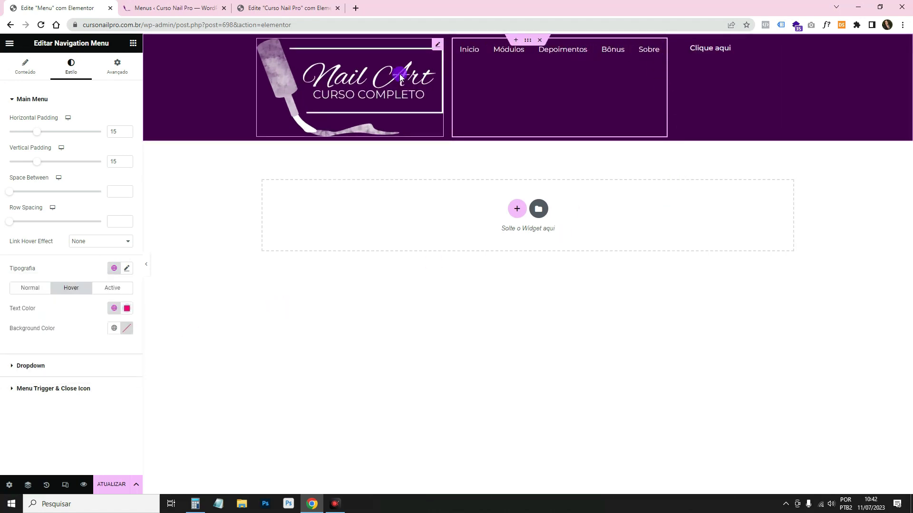
left_click(128, 269)
left_click(102, 317)
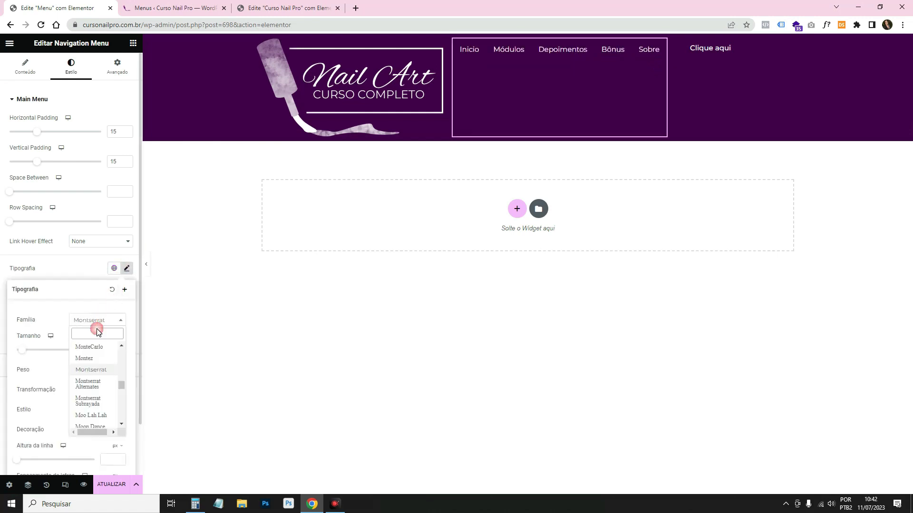
left_click(71, 323)
left_click(119, 350)
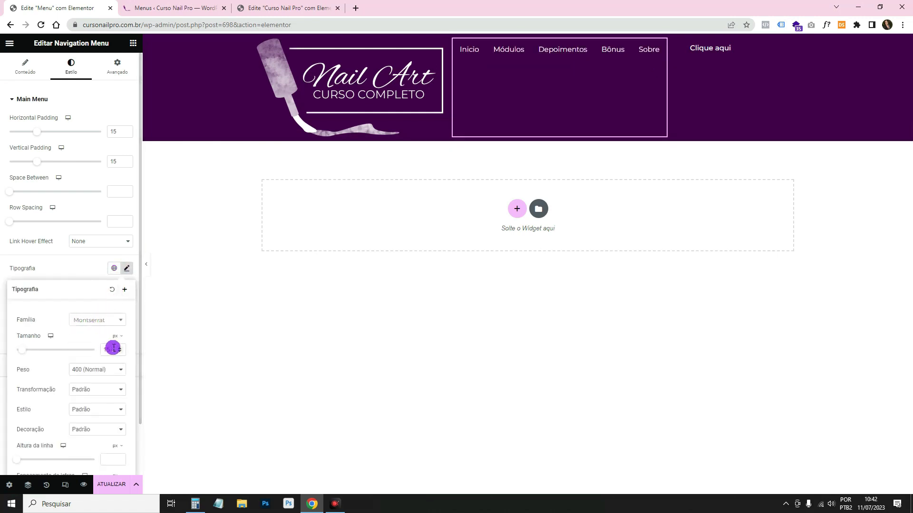
left_click(93, 275)
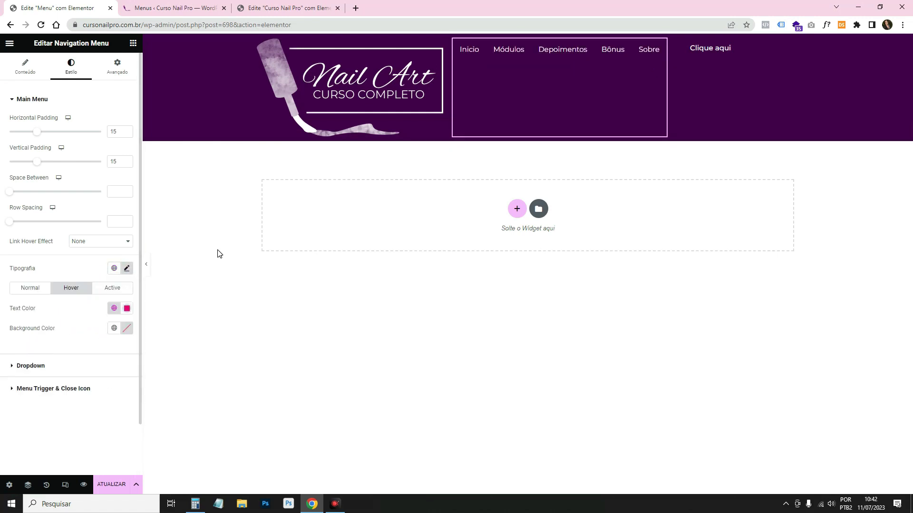
Set the active-link text colour to the pink global colour.
left_click(118, 288)
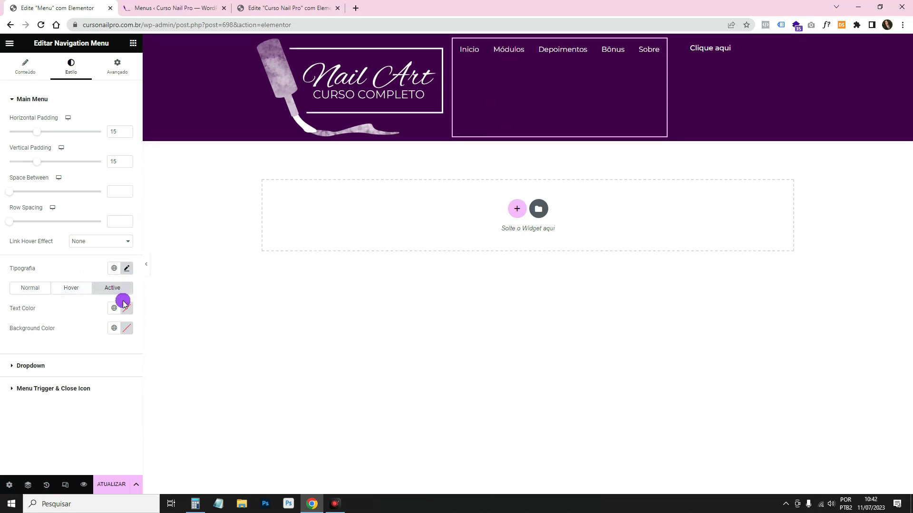
left_click(471, 50)
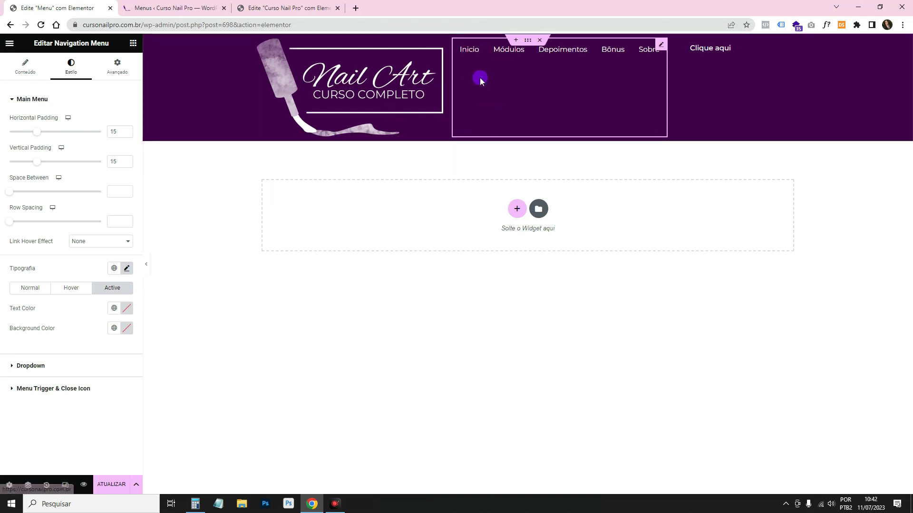
left_click(114, 308)
left_click(97, 348)
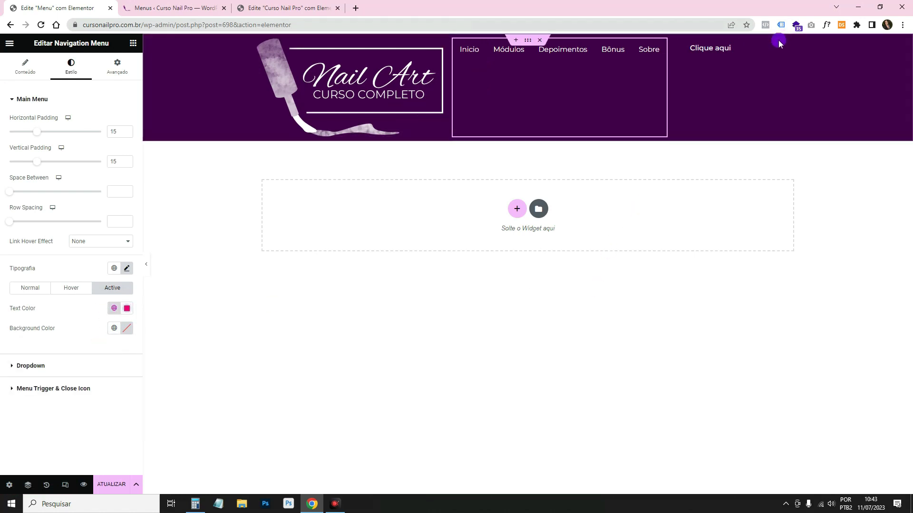
left_click(713, 53)
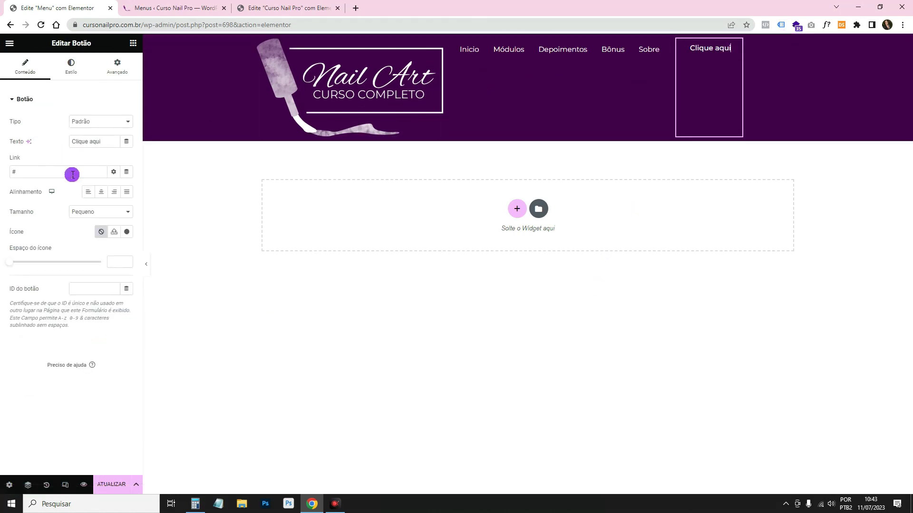
triple_click(97, 142)
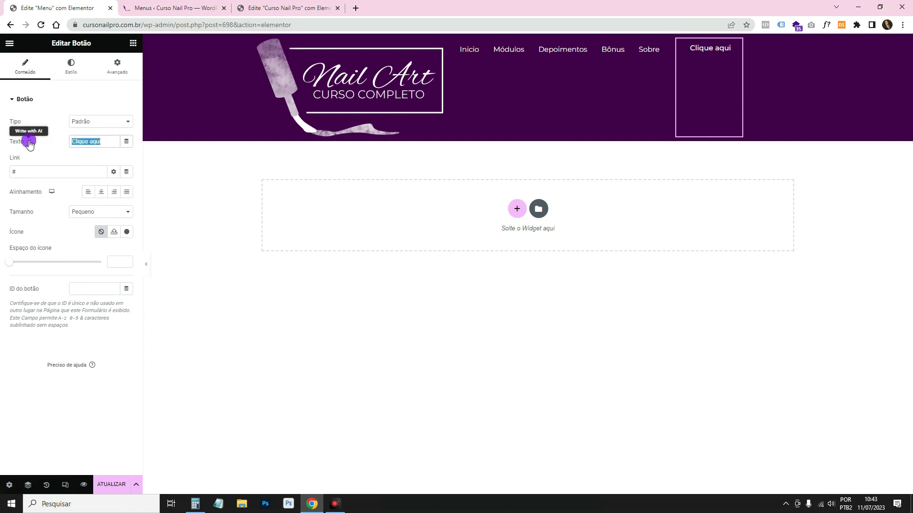
type("Inscreva")
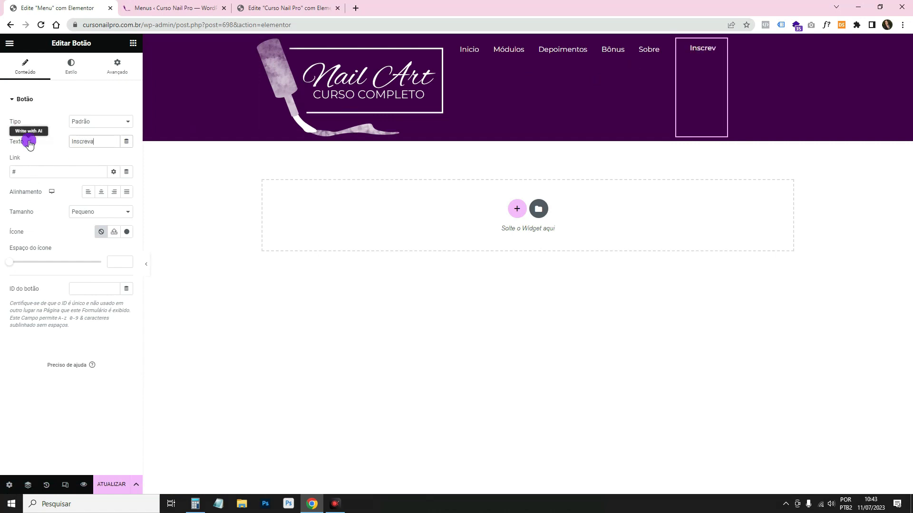
type("-se")
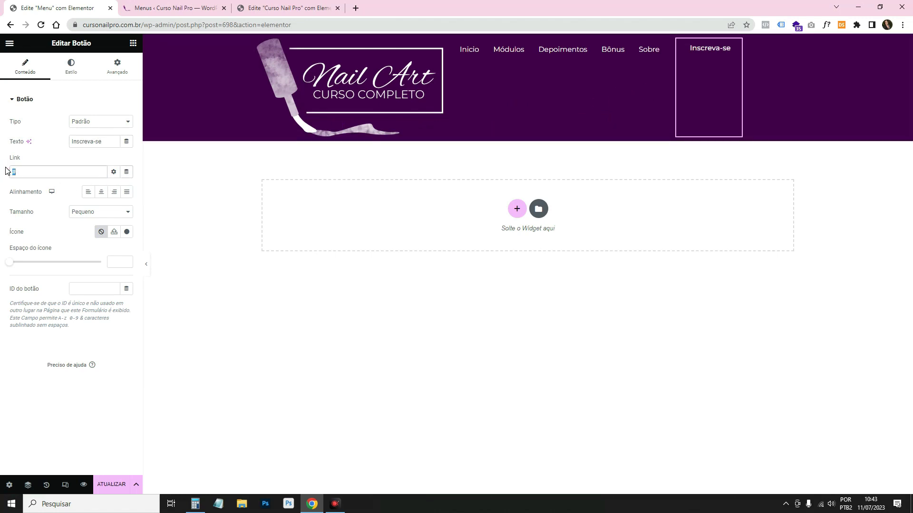
type("https://cursonailpro.com.br/")
left_click(63, 145)
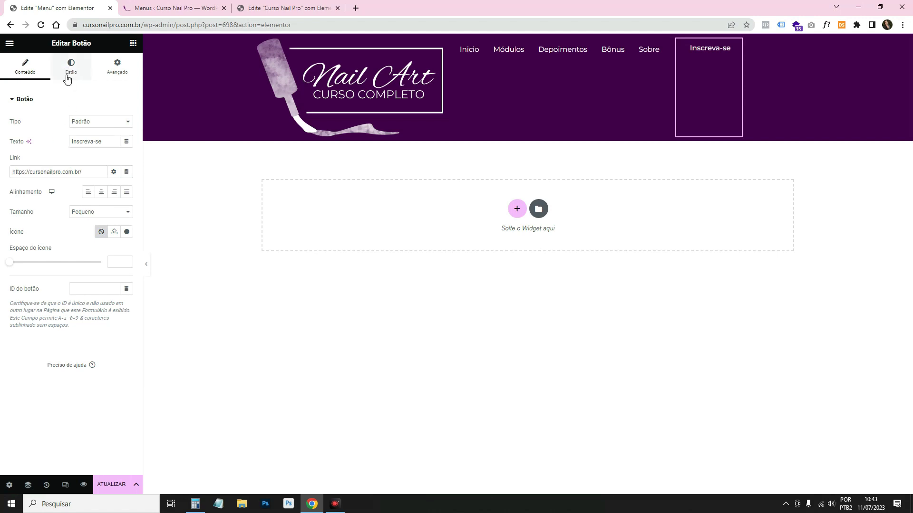
Give the button a solid pink primary background and 30 px rounded corners.
left_click(74, 88)
left_click(113, 203)
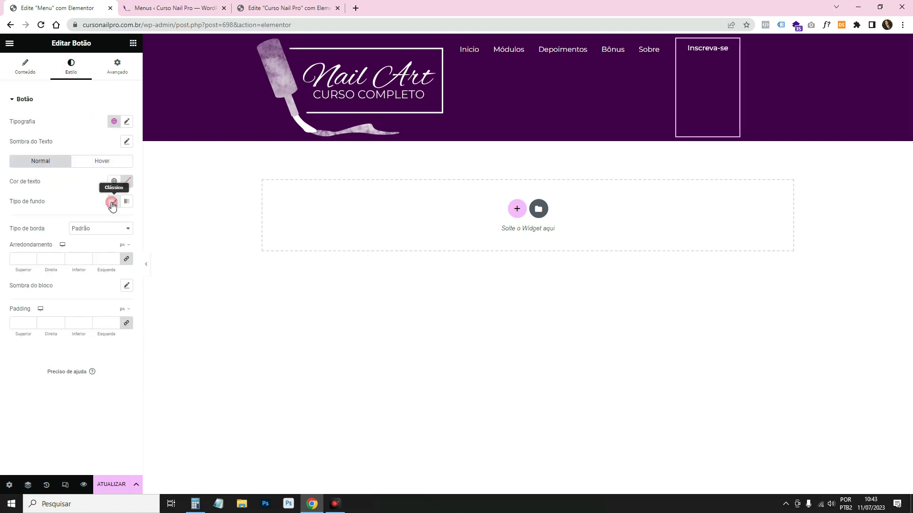
left_click(115, 222)
left_click(92, 263)
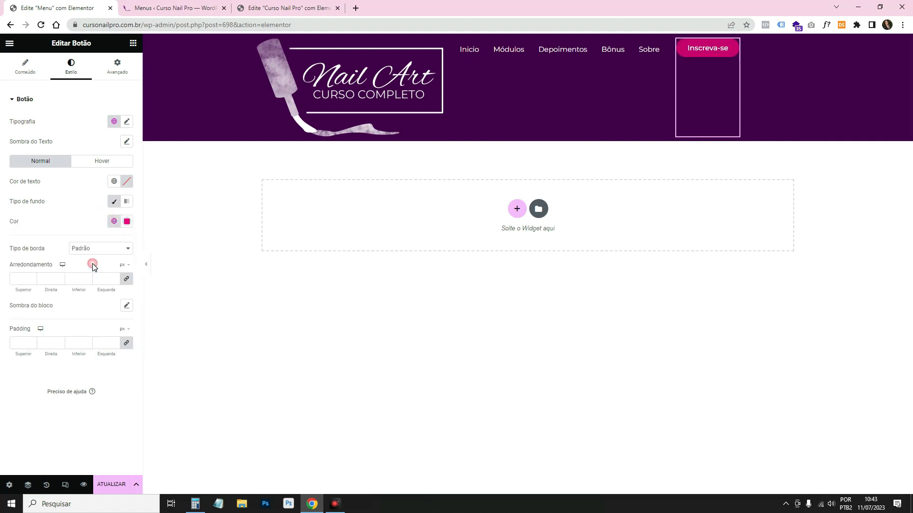
left_click(718, 48)
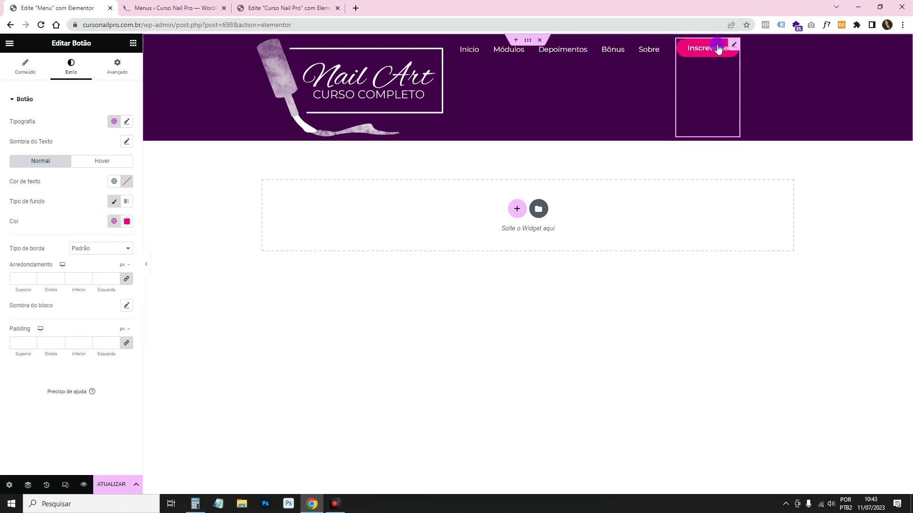
left_click(43, 275)
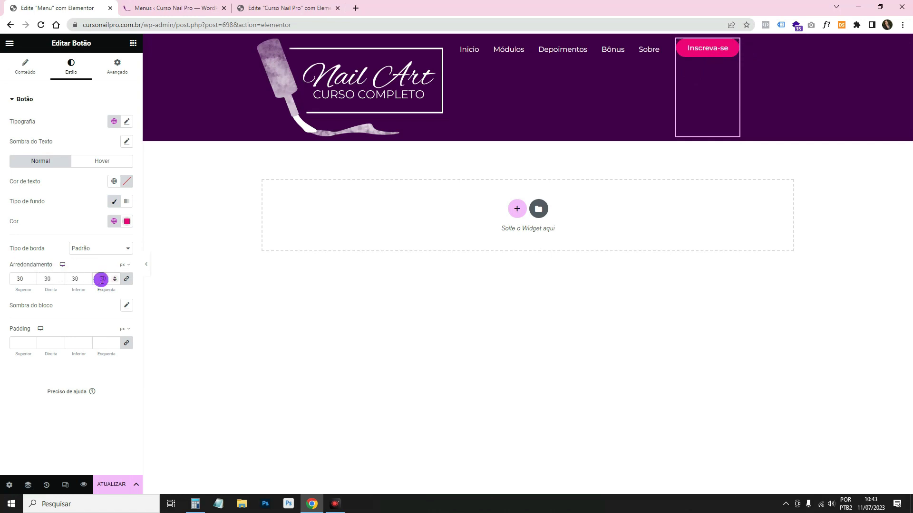
Try Poppins at 17 px, weight 300 (Claro), for the button text.
left_click(113, 123)
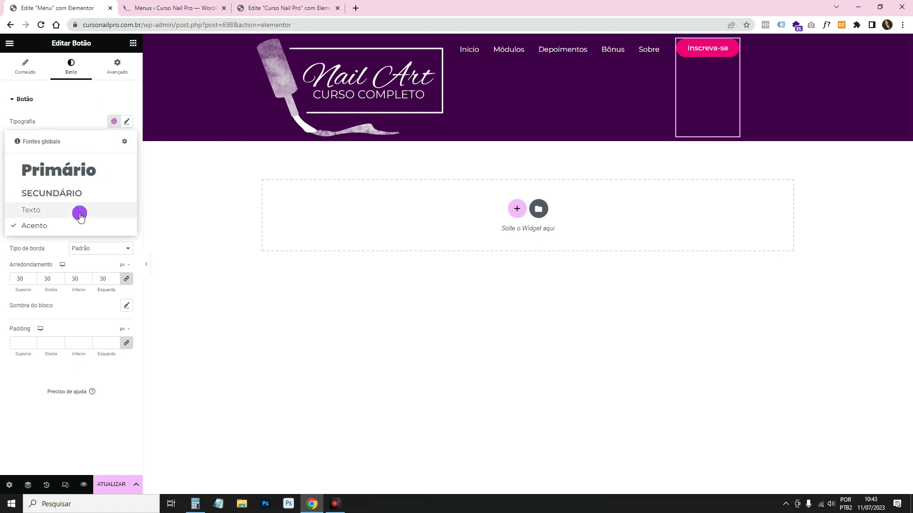
left_click(116, 123)
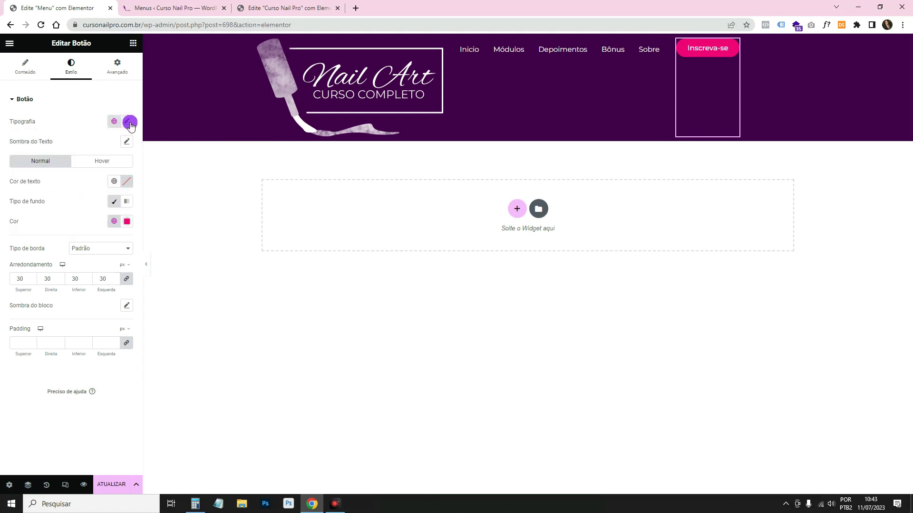
left_click(129, 123)
left_click(105, 163)
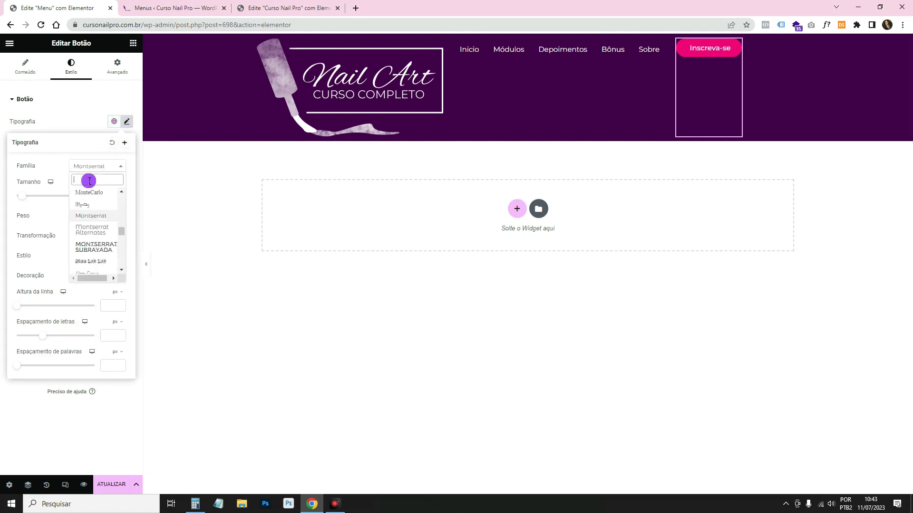
type("popp")
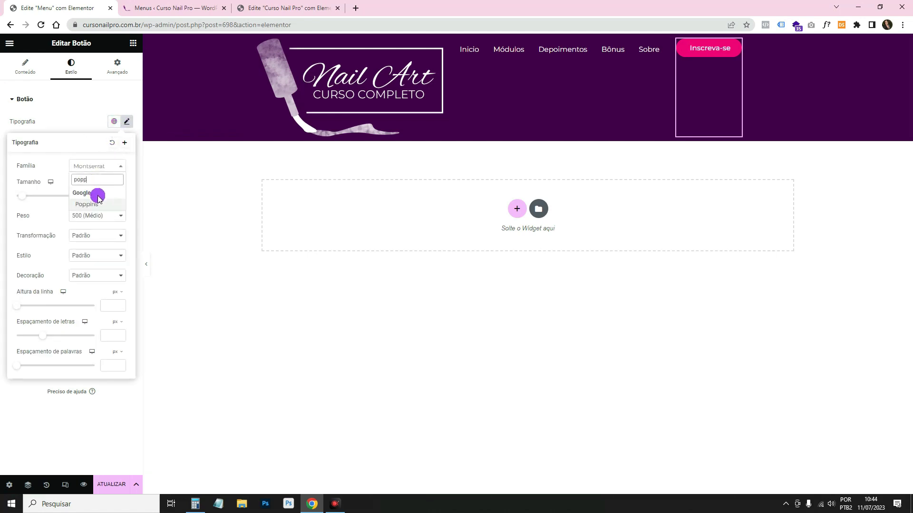
left_click(105, 206)
left_click(93, 146)
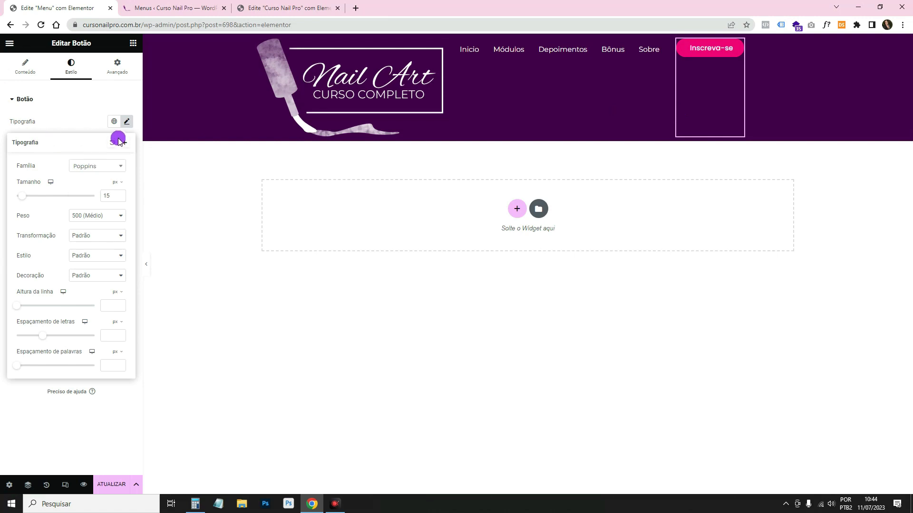
left_click(121, 193)
left_click(121, 194)
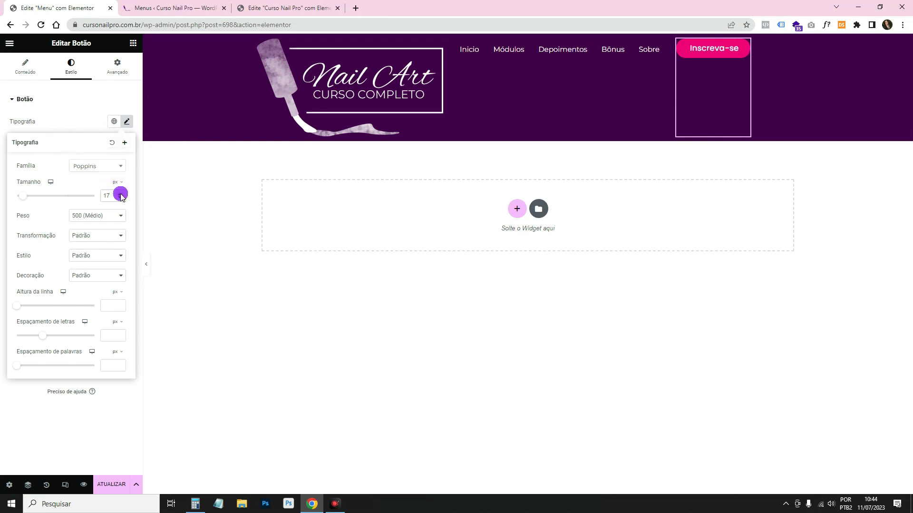
left_click(103, 219)
left_click(101, 241)
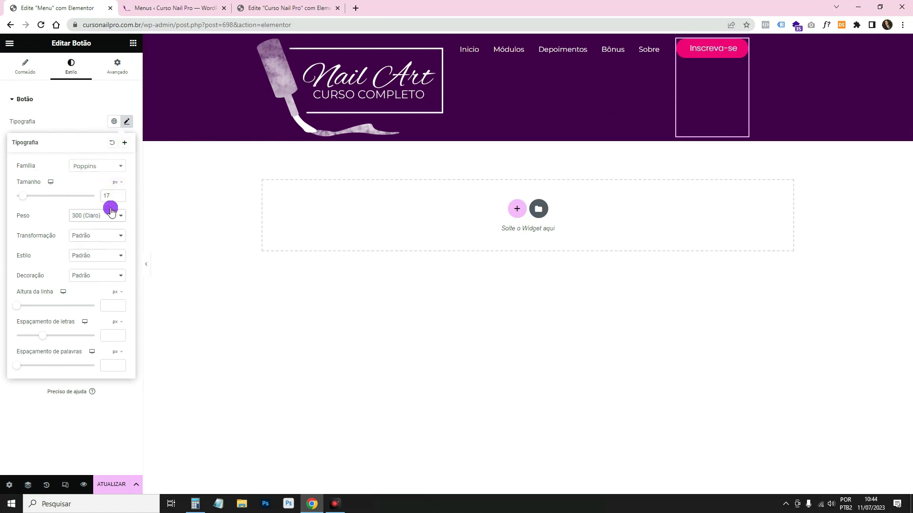
Switch the button to the Acento global font and add a Grow hover animation.
left_click(103, 128)
left_click(114, 121)
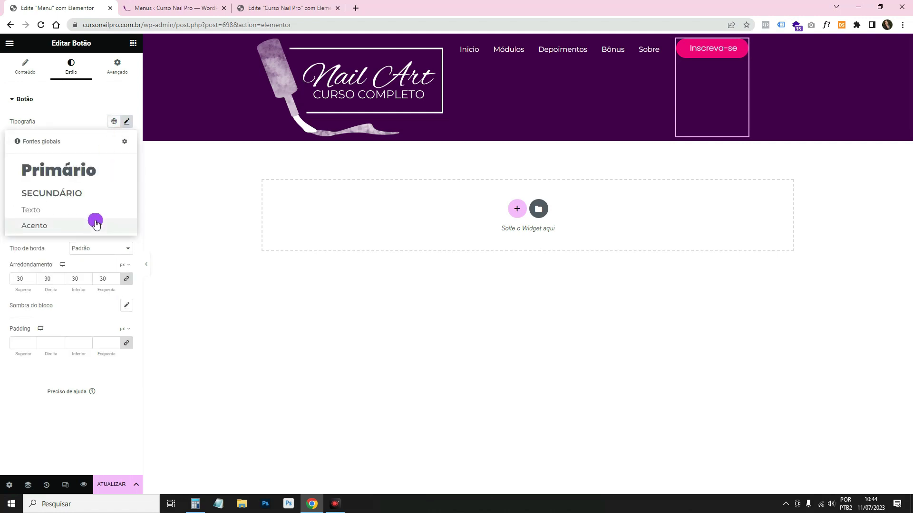
left_click(98, 233)
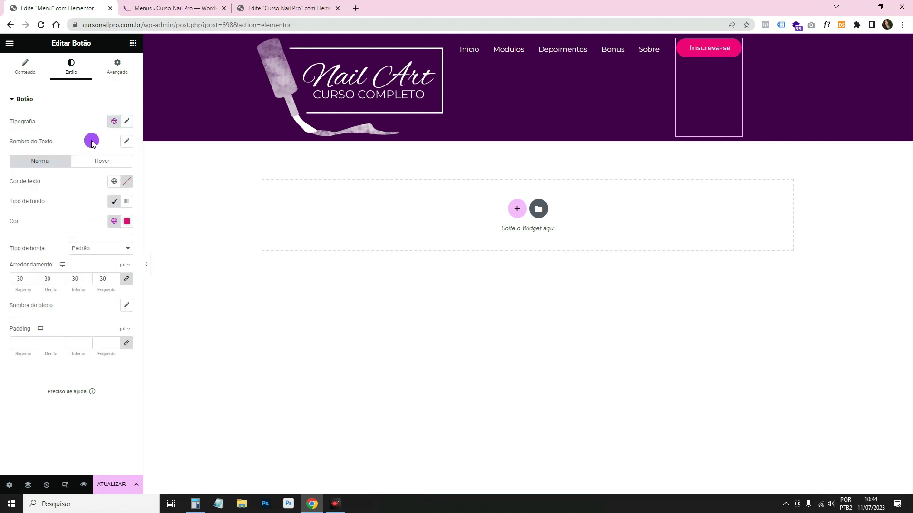
left_click(98, 162)
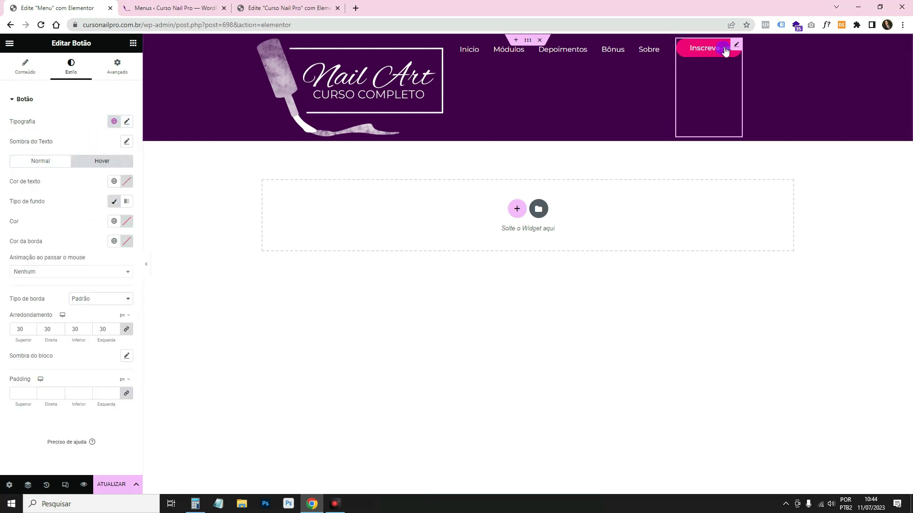
left_click(41, 273)
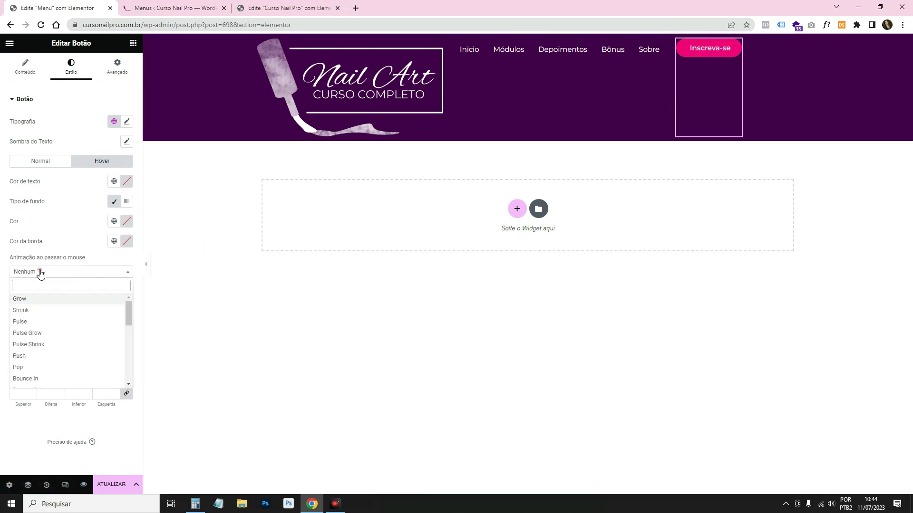
left_click(39, 299)
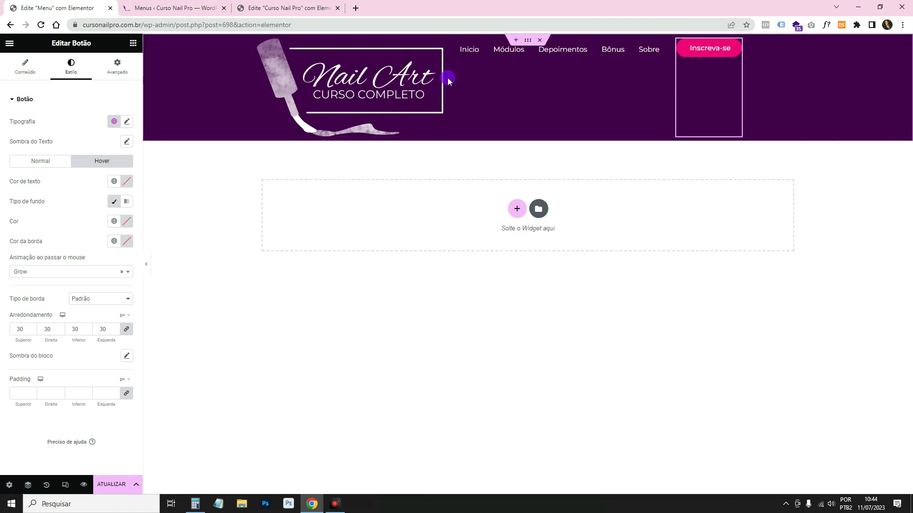
Set the header container's gap between elements to 2%.
left_click(531, 41)
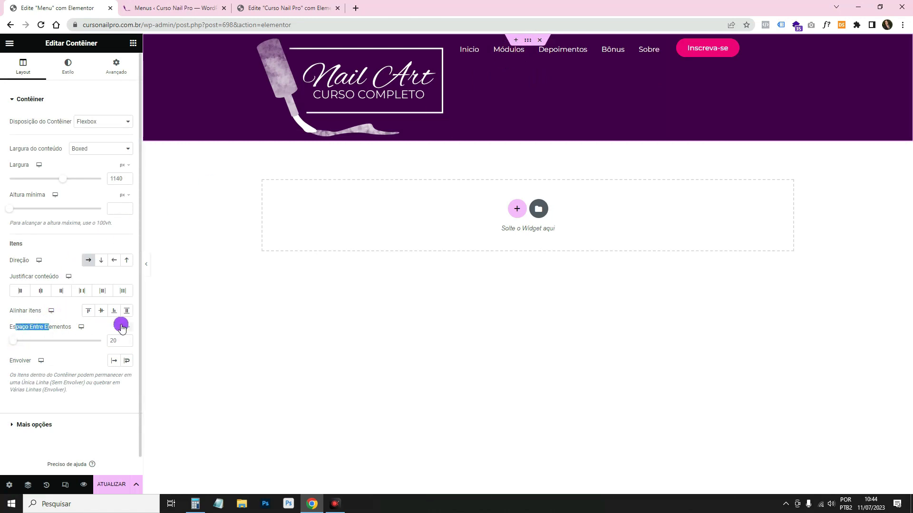
left_click(123, 342)
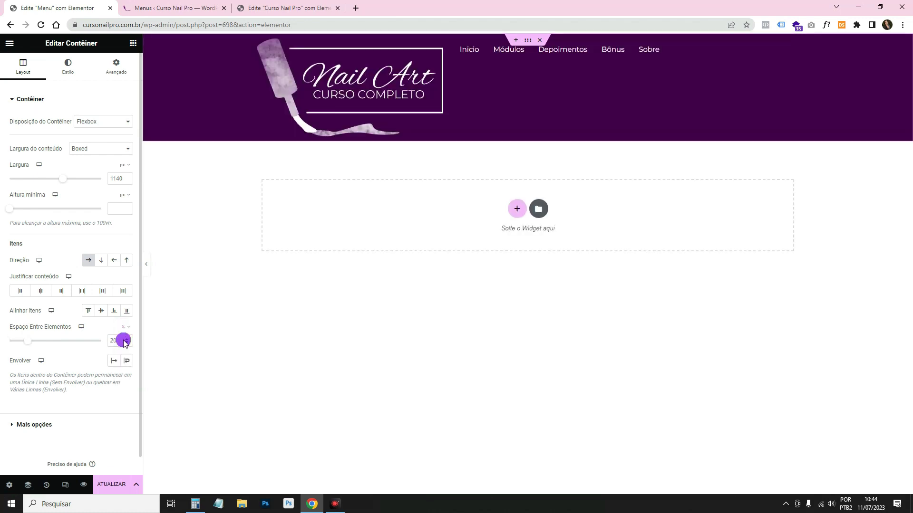
key("BackSpace")
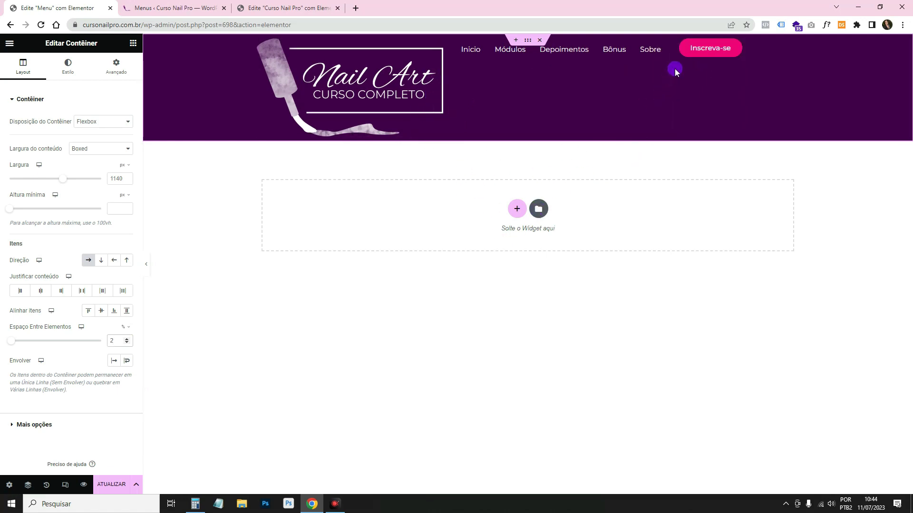
Compute 100 − 4 = 96 in Windows Calculator.
left_click(198, 503)
left_click(158, 271)
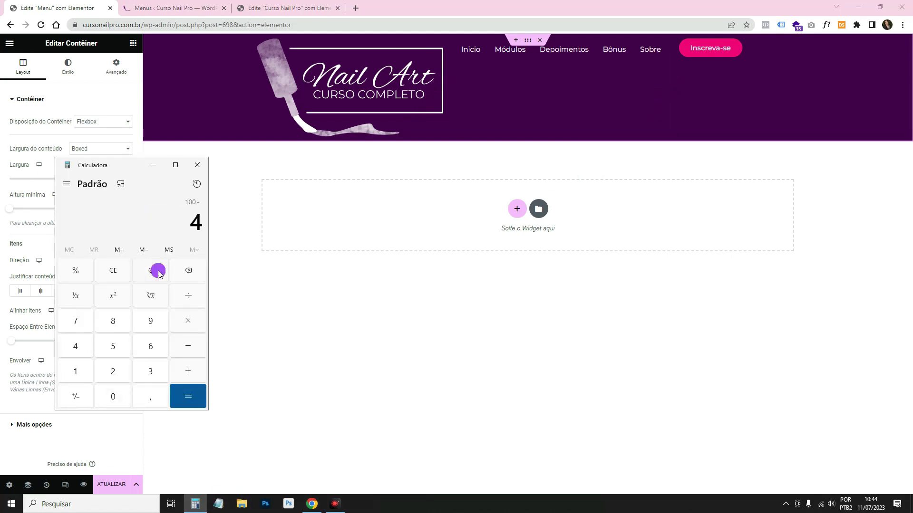
key("Return")
Give the header logo a Custom width of 14% under Advanced > Layout.
left_click(441, 52)
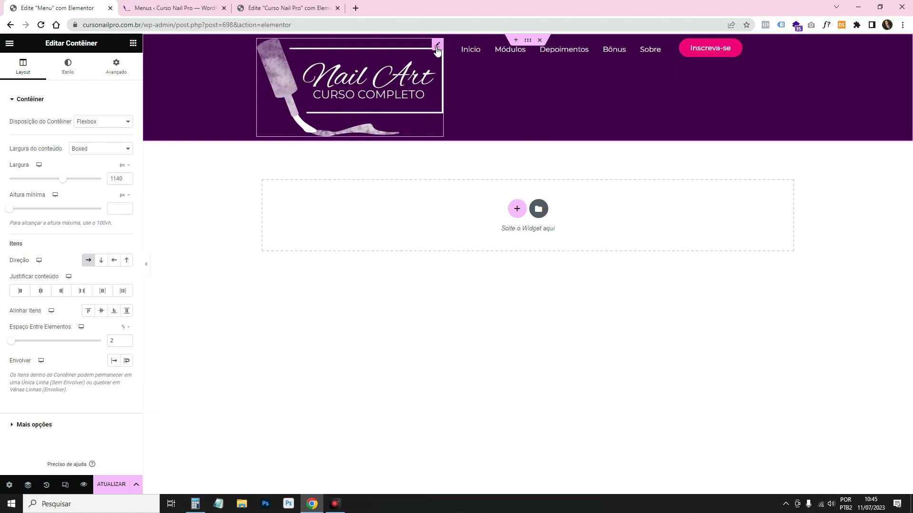
left_click(128, 74)
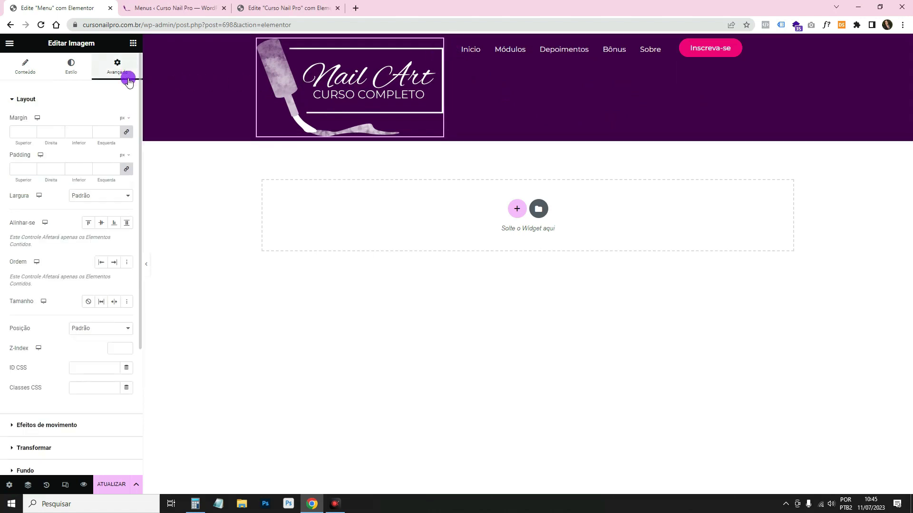
left_click(120, 197)
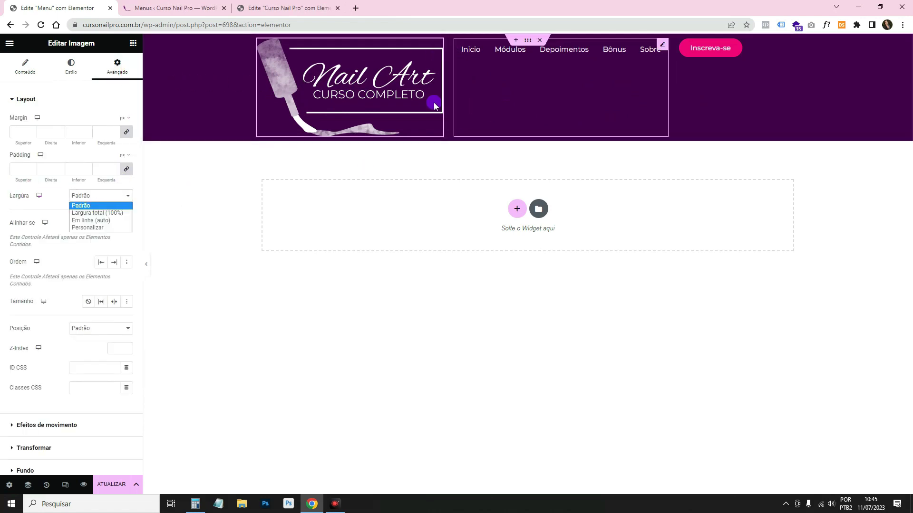
left_click(111, 227)
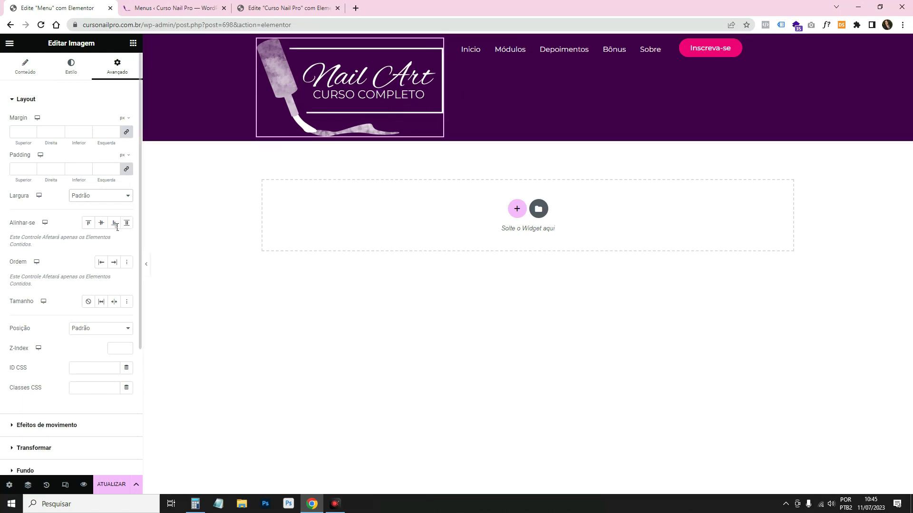
left_click_drag(6, 227, 23, 232)
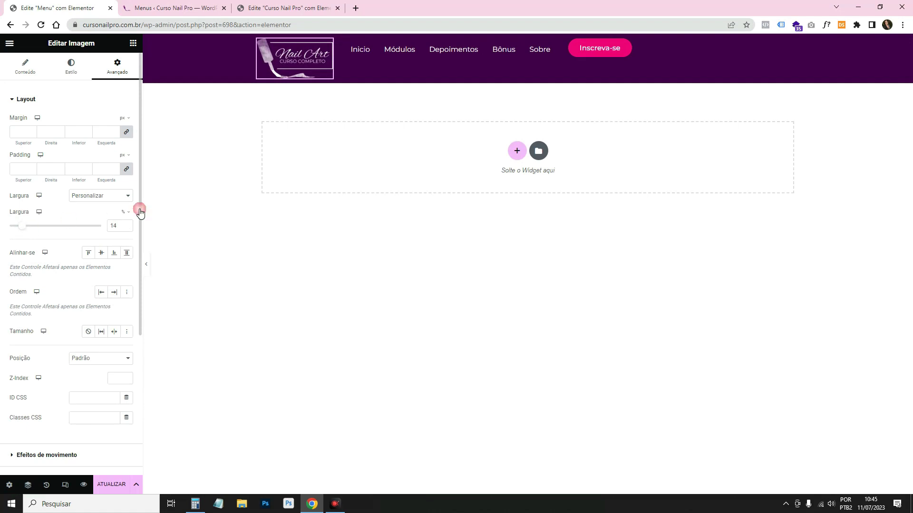
Give the Inscreva-se button a Custom width of 13% under Advanced.
left_click(628, 45)
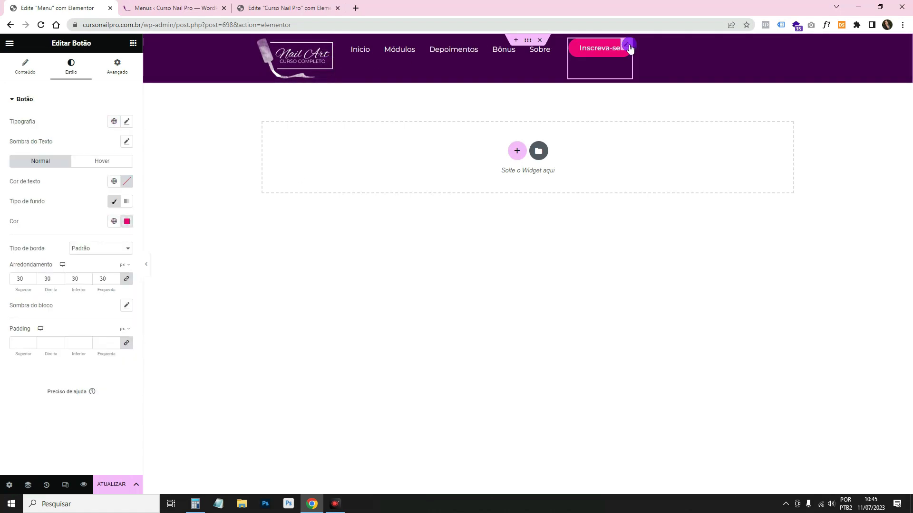
left_click(117, 67)
left_click(93, 199)
left_click(94, 227)
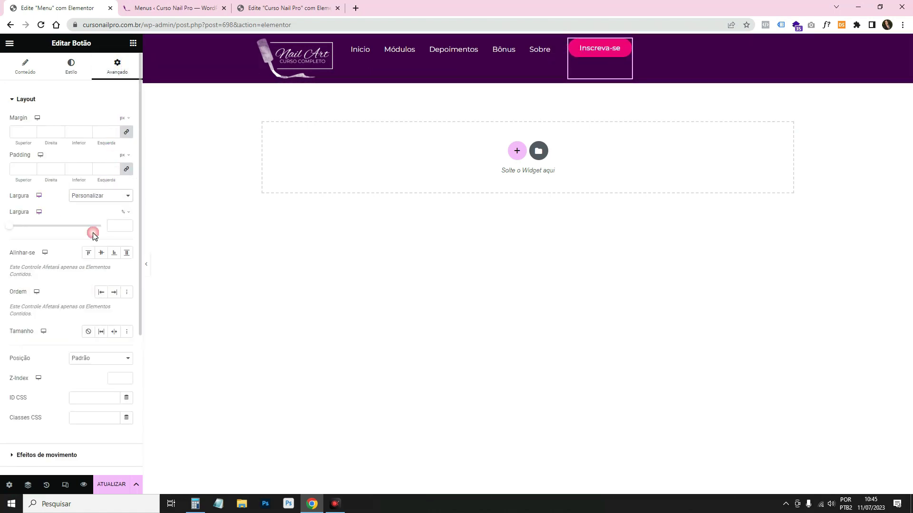
left_click_drag(13, 229, 23, 229)
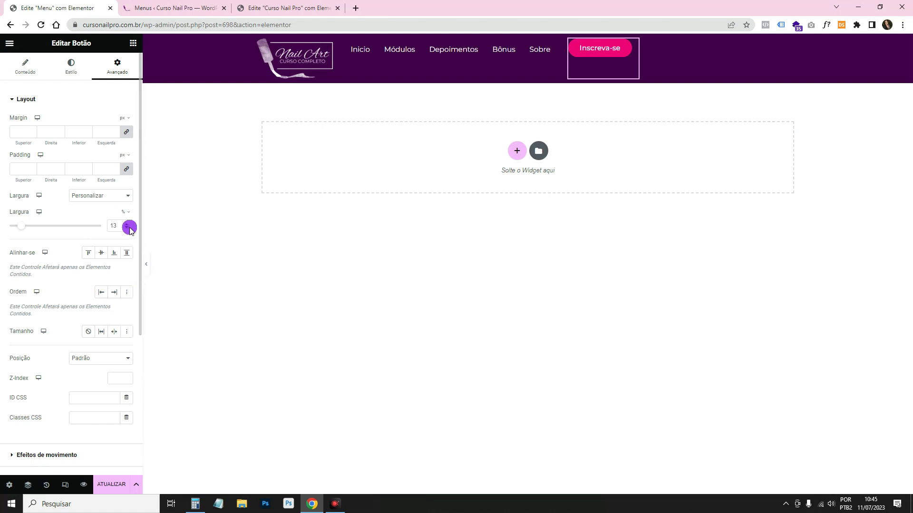
Compute 83 − 14 = 69 in Calculator, then select the Nav Menu widget.
key("alt+Tab")
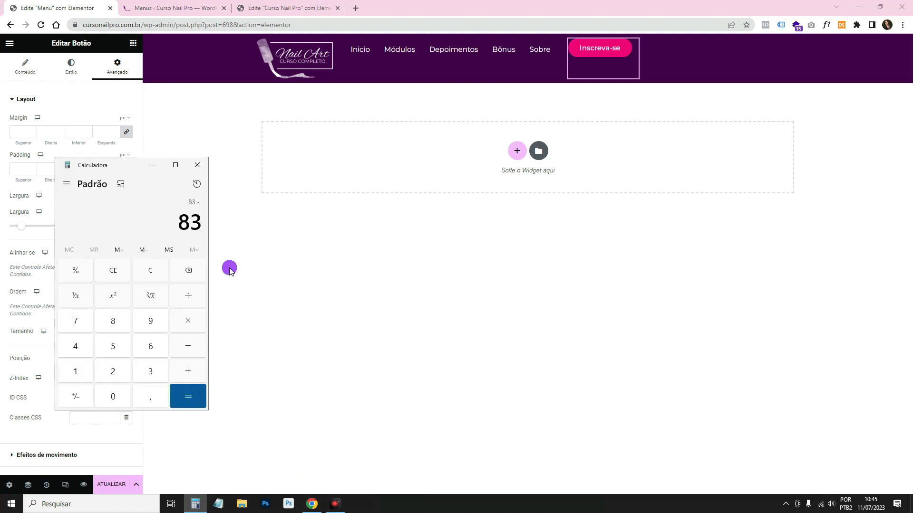
key("Return")
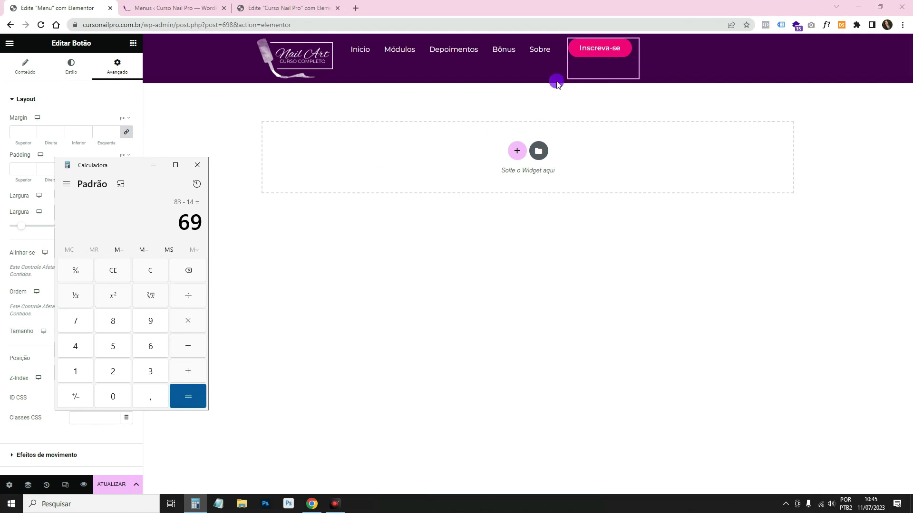
left_click(553, 45)
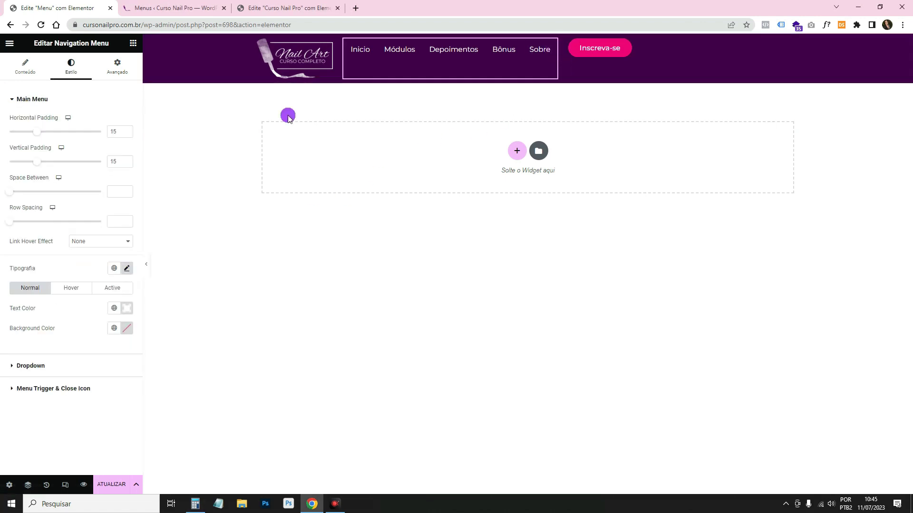
Set the Nav Menu widget's Advanced width to Custom 69, keeping % as the unit.
left_click(117, 68)
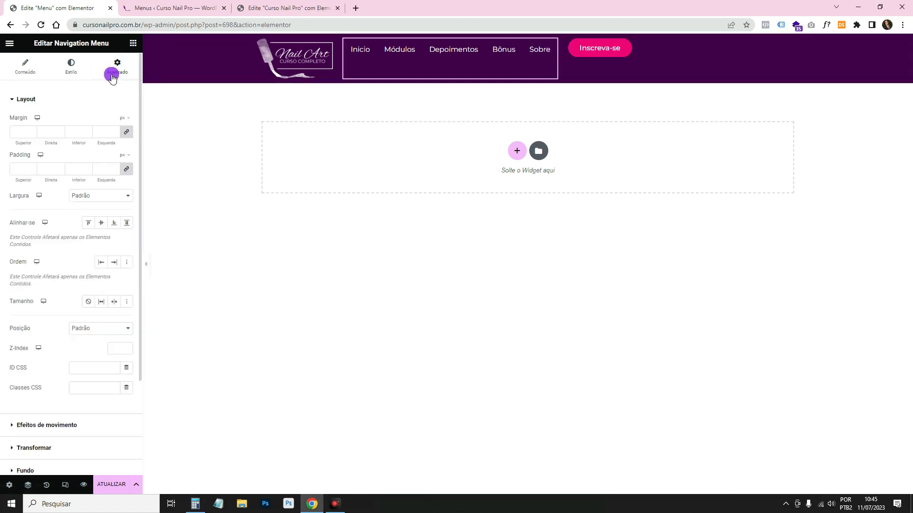
left_click(109, 199)
left_click(109, 224)
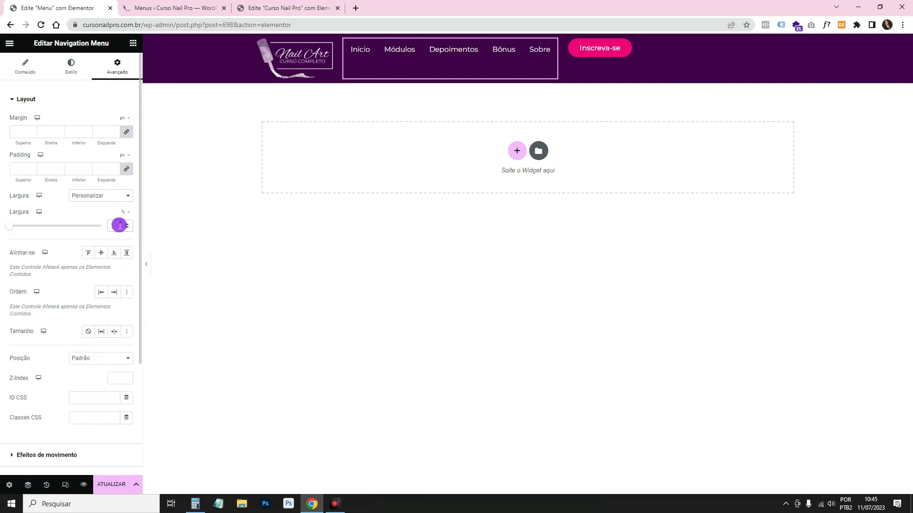
type("69")
left_click(126, 213)
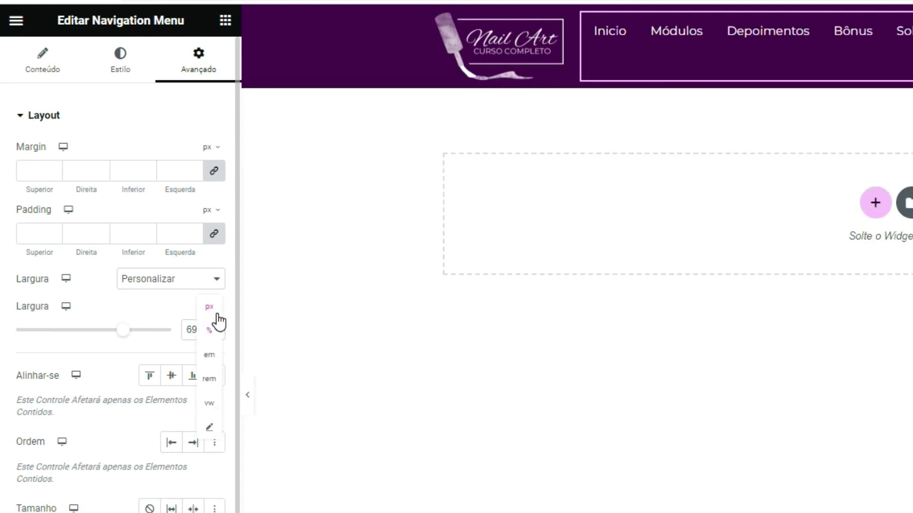
left_click(214, 327)
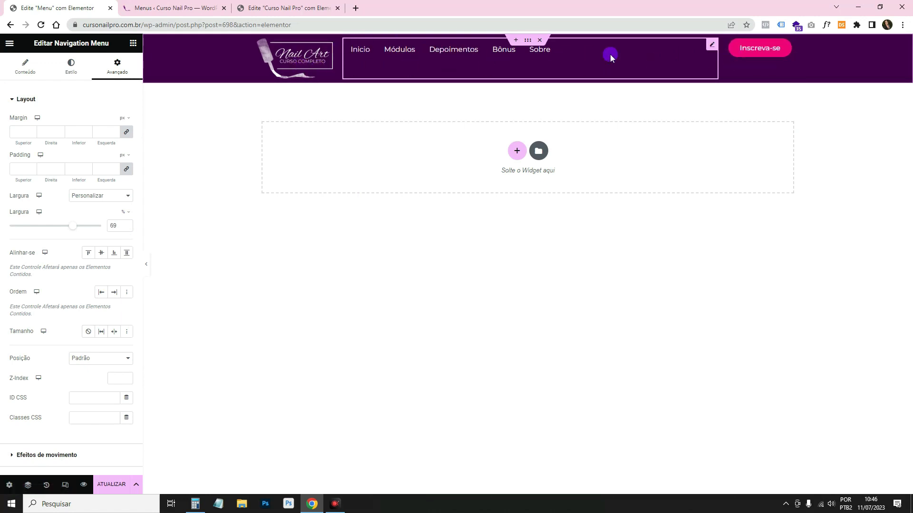
Set the header container's Justificar conteúdo and Alinhar itens both to Centro.
left_click(529, 40)
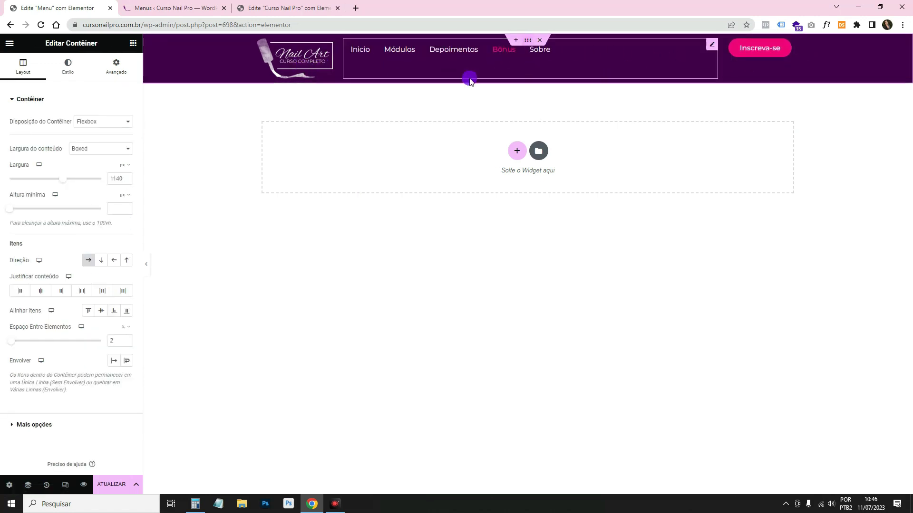
left_click(44, 290)
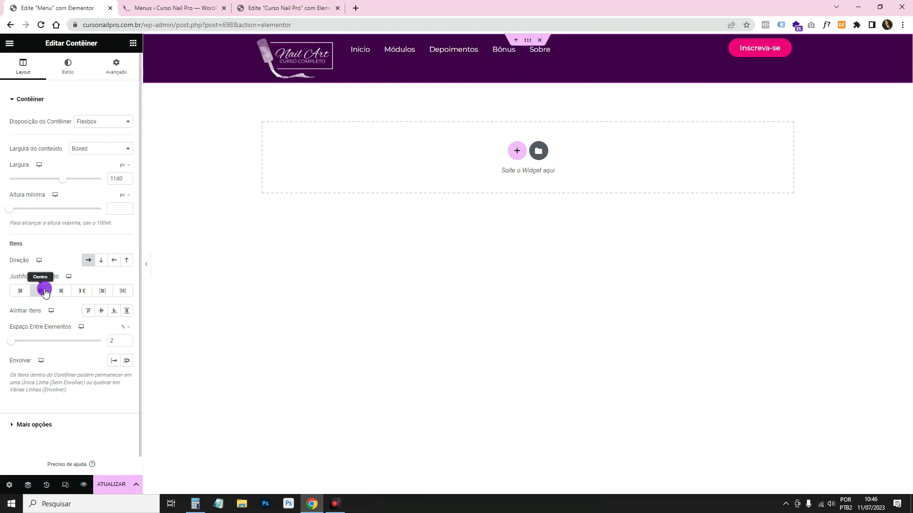
left_click(102, 311)
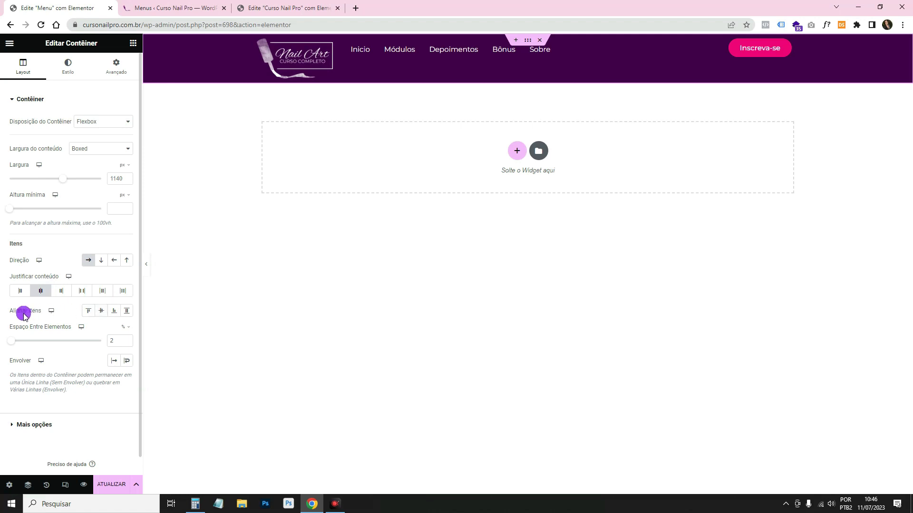
left_click(100, 311)
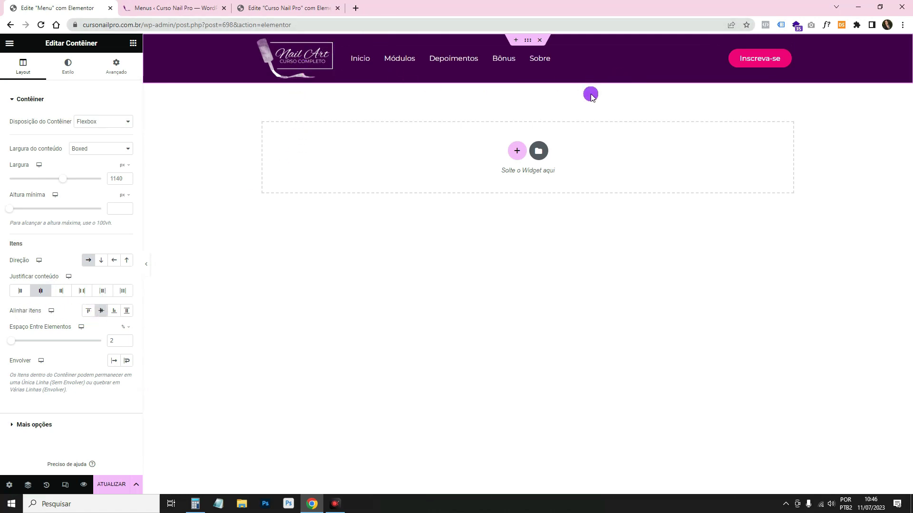
left_click(712, 54)
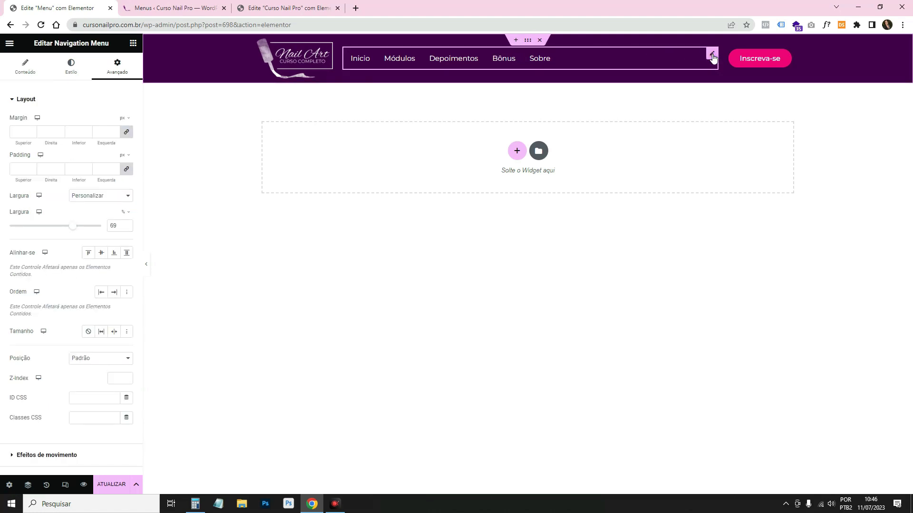
Set the nav menu's Conteúdo > Layout alignment to Center.
left_click(26, 67)
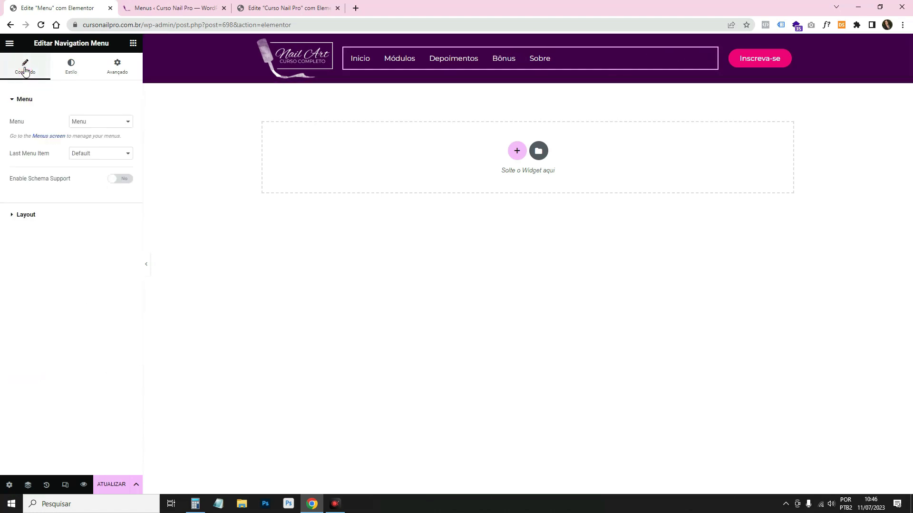
left_click(41, 219)
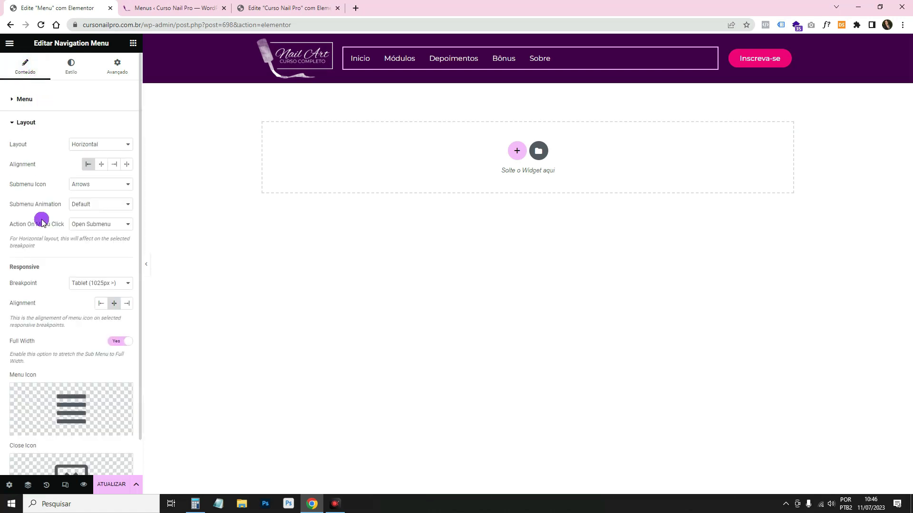
left_click(102, 164)
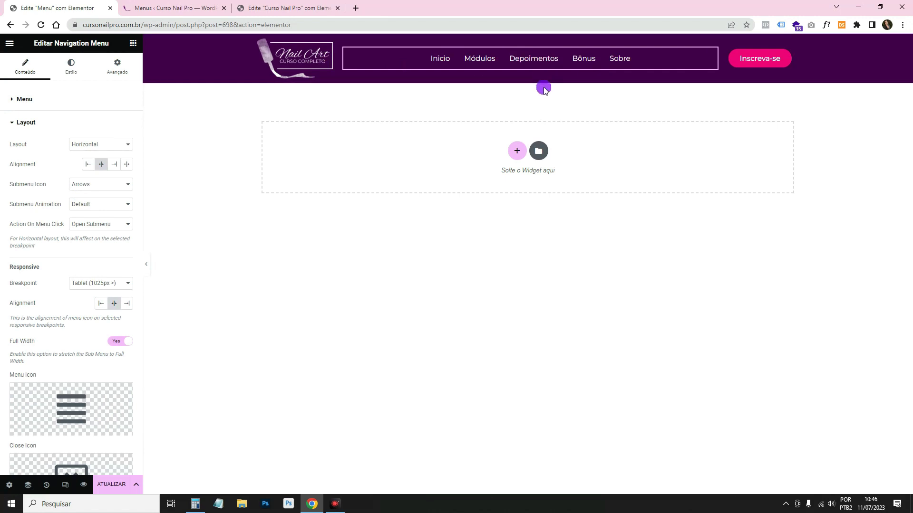
Preview the header with the editor panel hidden, then save it with ATUALIZAR.
left_click(147, 265)
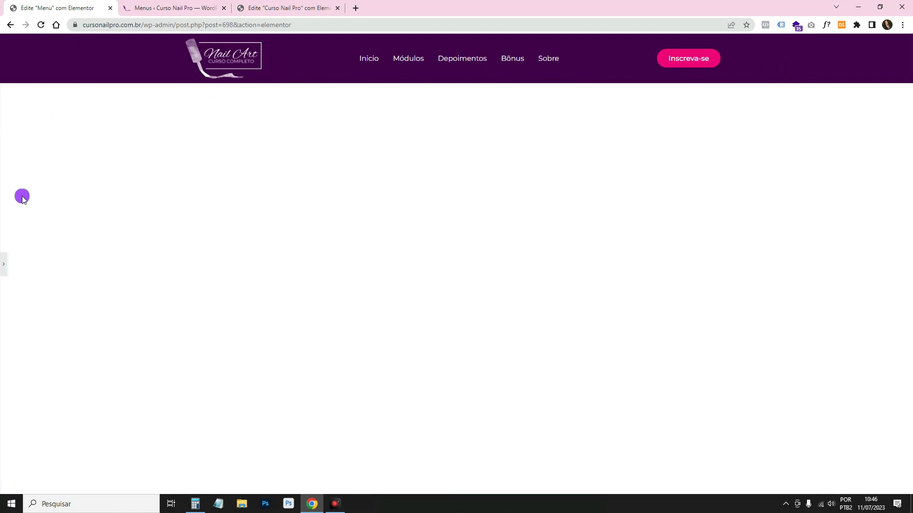
left_click(2, 266)
left_click(117, 487)
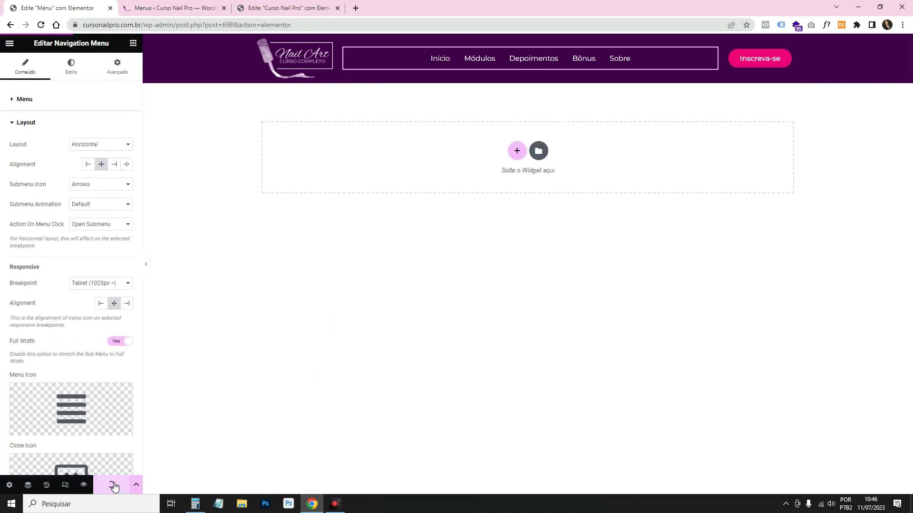
Open the live site from Visitar site in a new tab and close the old editor tab.
left_click(175, 8)
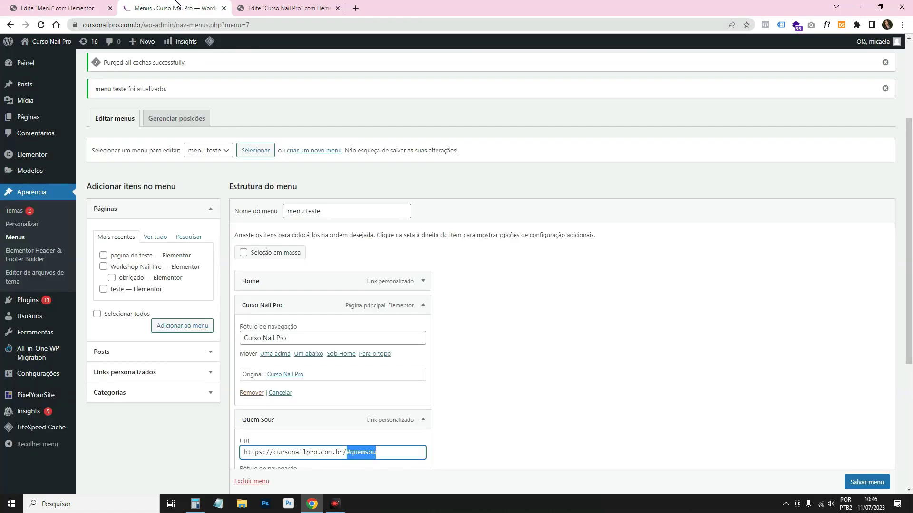
left_click(285, 7)
scroll(217, 68, "up", 4)
left_click(217, 68)
left_click(158, 8)
right_click(33, 58)
left_click(72, 67)
left_click(285, 7)
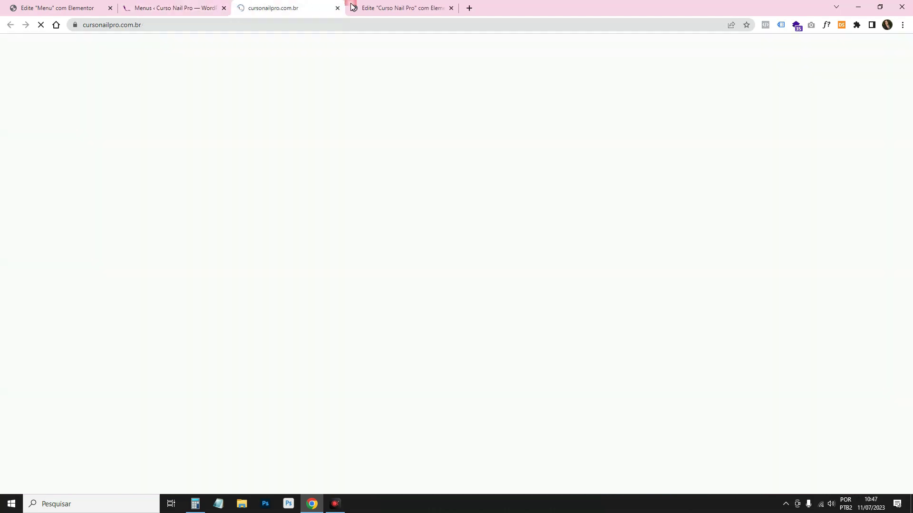
left_click(451, 7)
Scroll through the live homepage, then open it with Editar com Elementor.
scroll(374, 140, "down", 2)
scroll(374, 139, "down", 15)
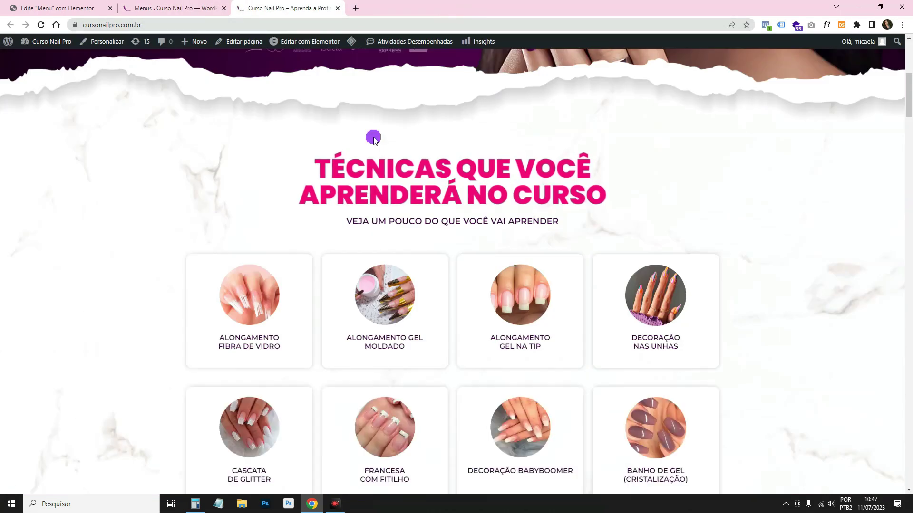
scroll(373, 140, "up", 6)
scroll(373, 136, "up", 10)
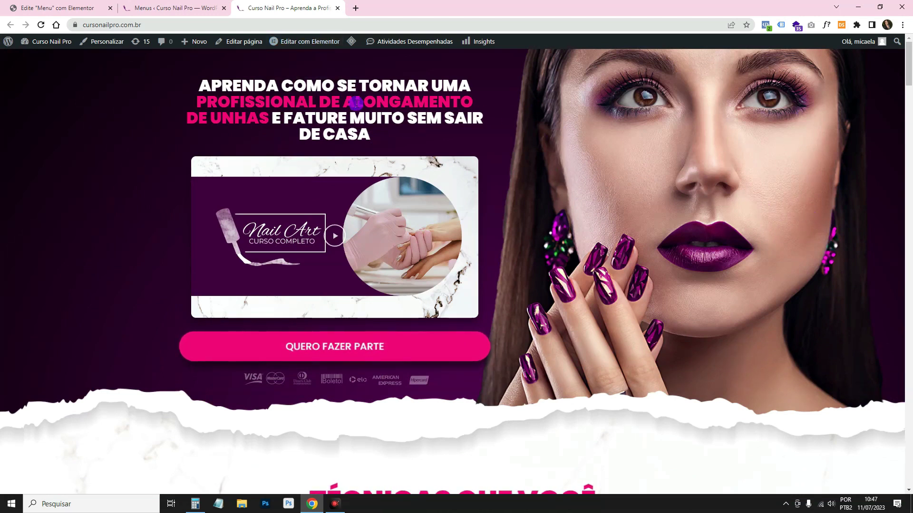
left_click(284, 43)
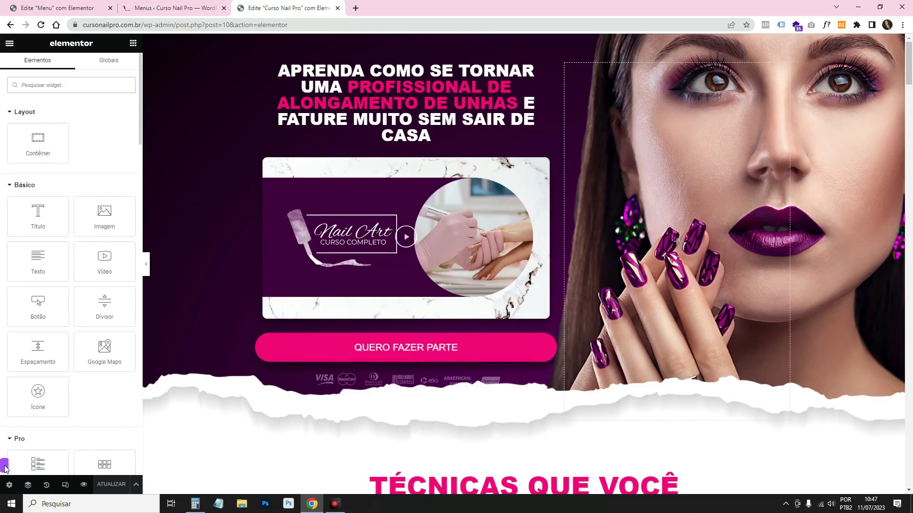
Set Layout da página to Elementor largura total, save with ATUALIZAR, and open the preview.
left_click(8, 485)
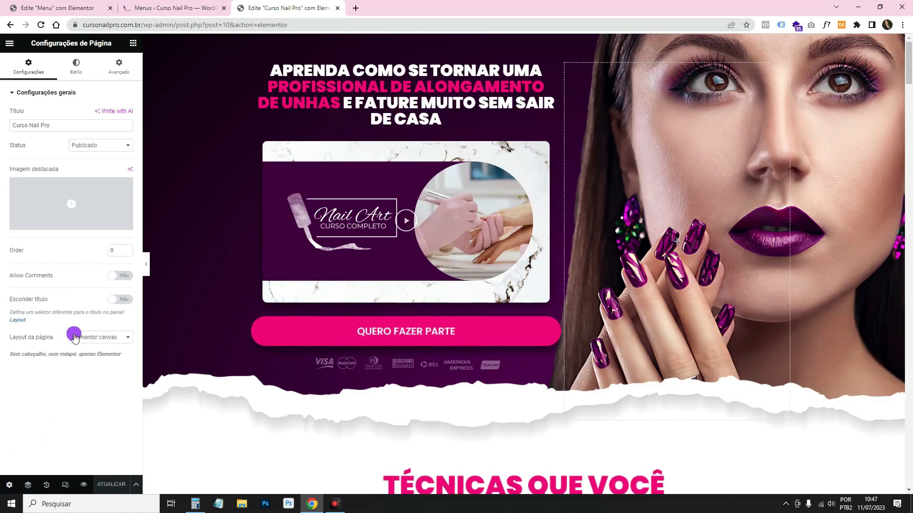
left_click(113, 334)
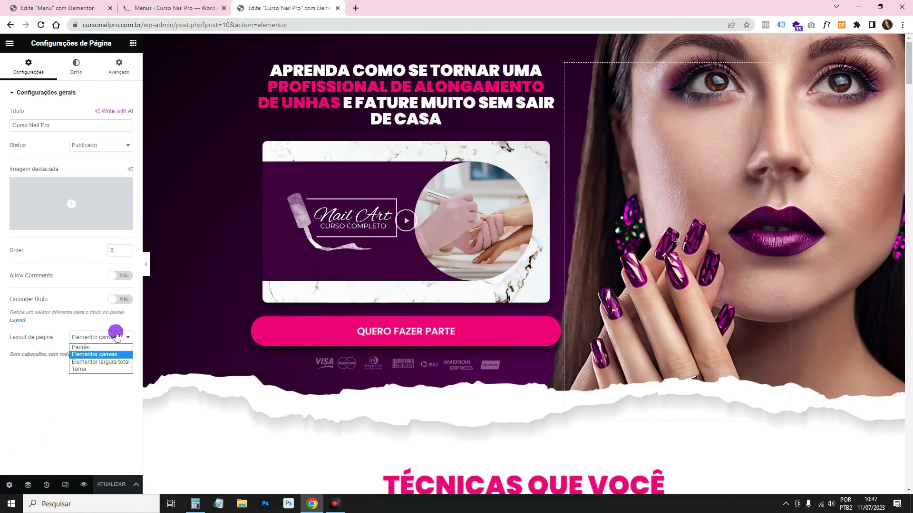
left_click(125, 363)
left_click(115, 485)
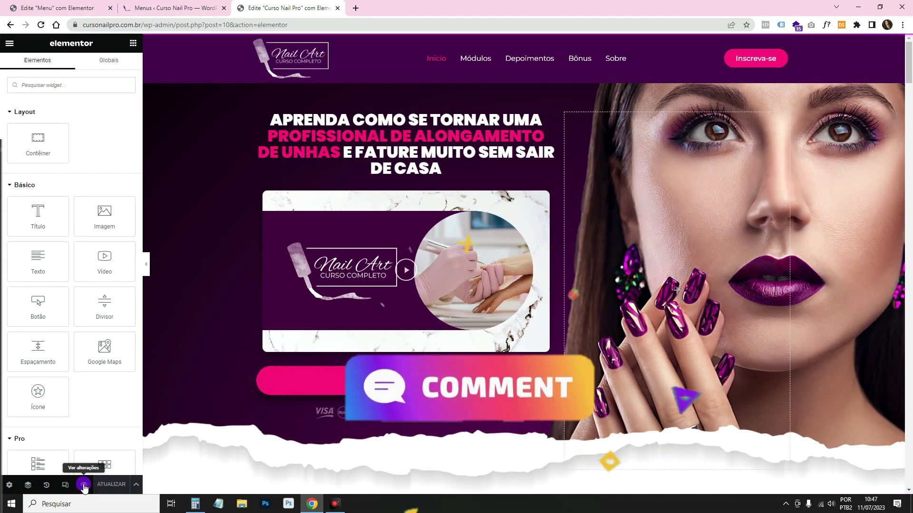
left_click(84, 484)
left_click_drag(165, 24, 460, 3)
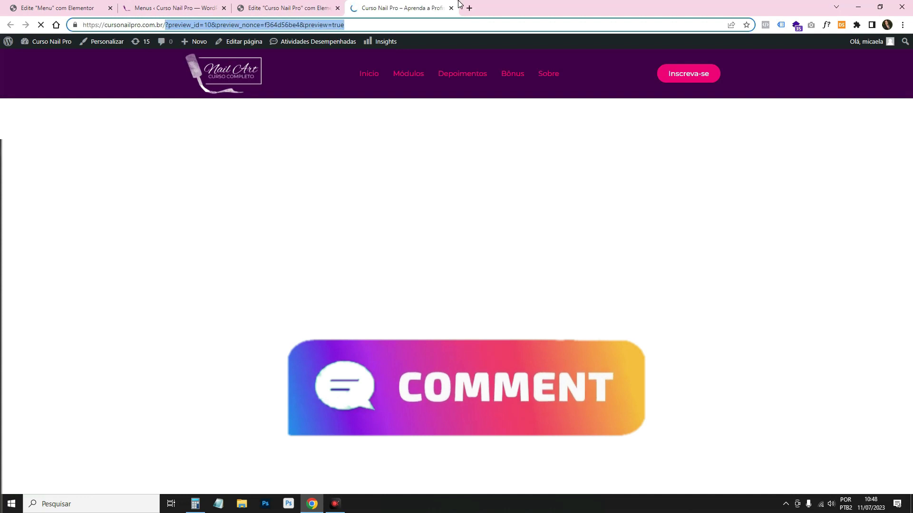
Load the live homepage without the preview query, then return to the Menu header editor.
key("BackSpace")
key("Return")
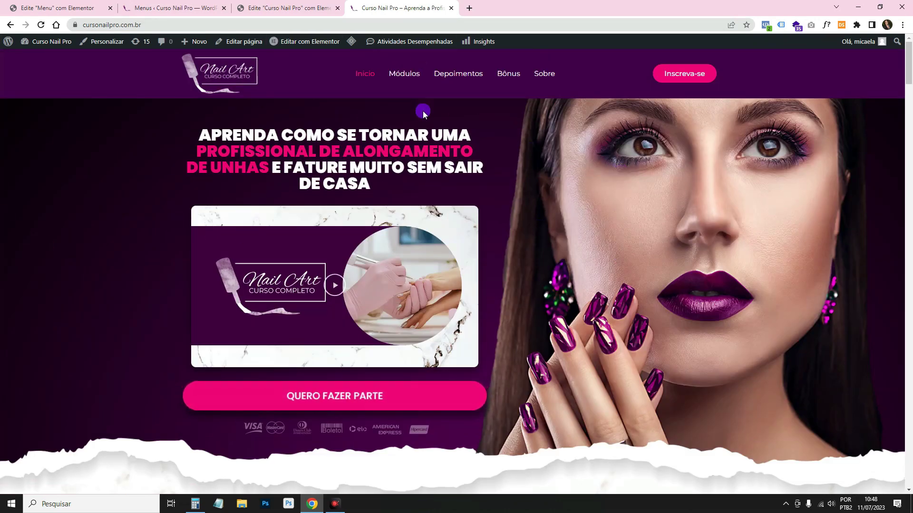
left_click(285, 8)
left_click(9, 484)
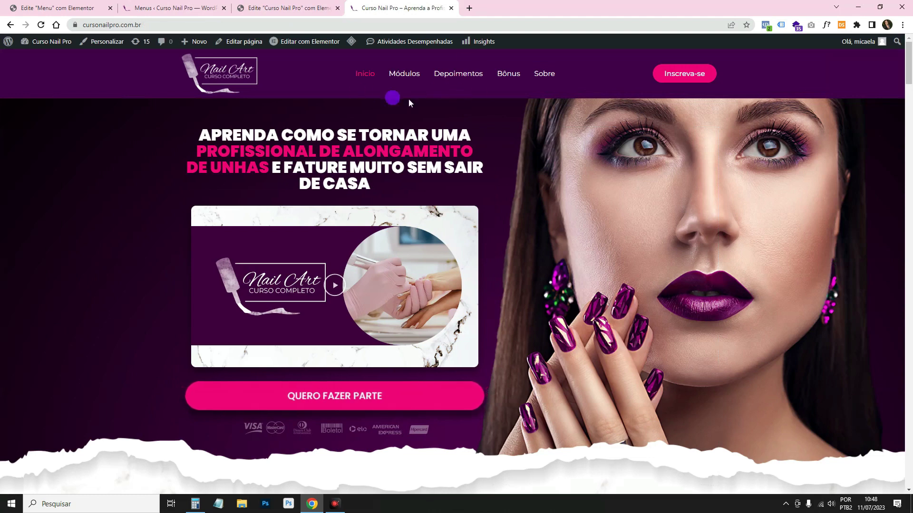
left_click(93, 4)
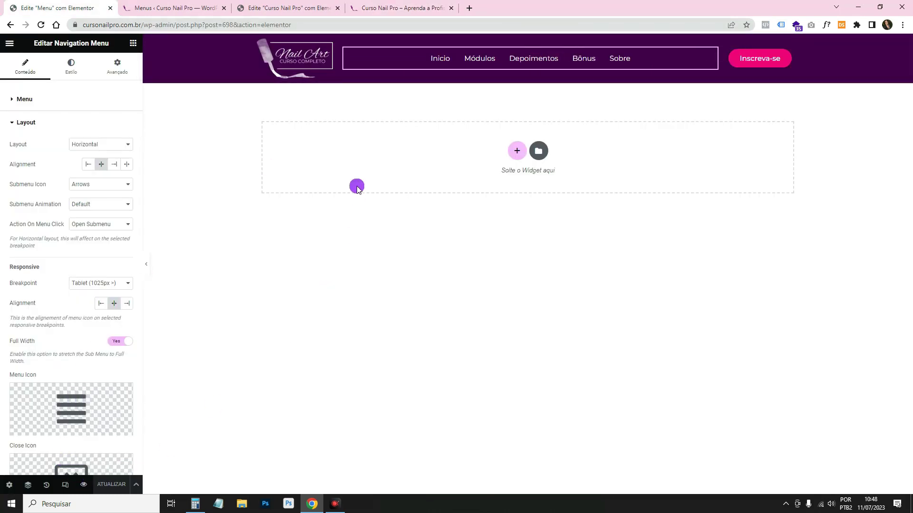
In mobile portrait preview, set the header logo's width to 42%.
left_click(66, 484)
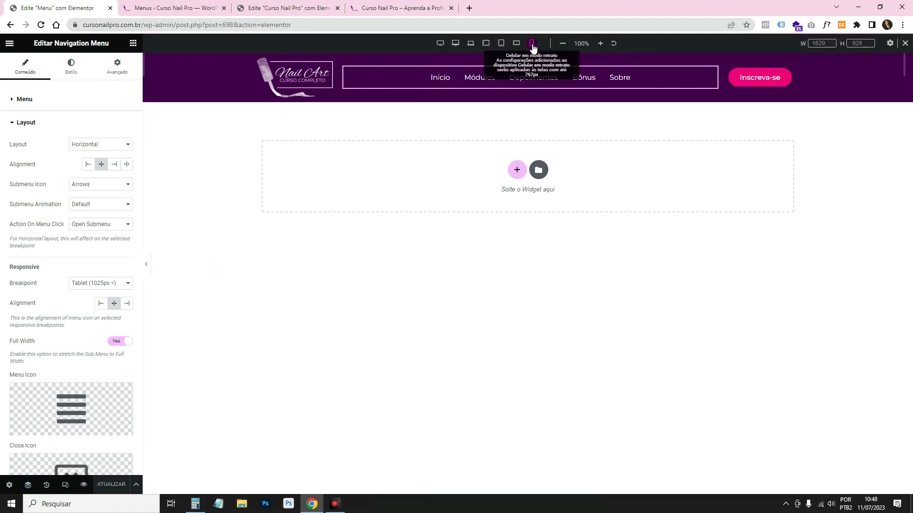
left_click(532, 45)
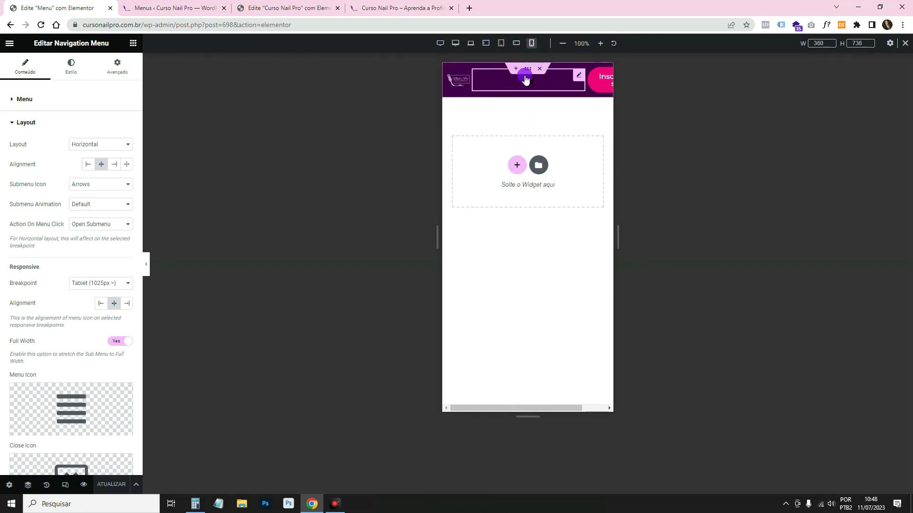
left_click(529, 71)
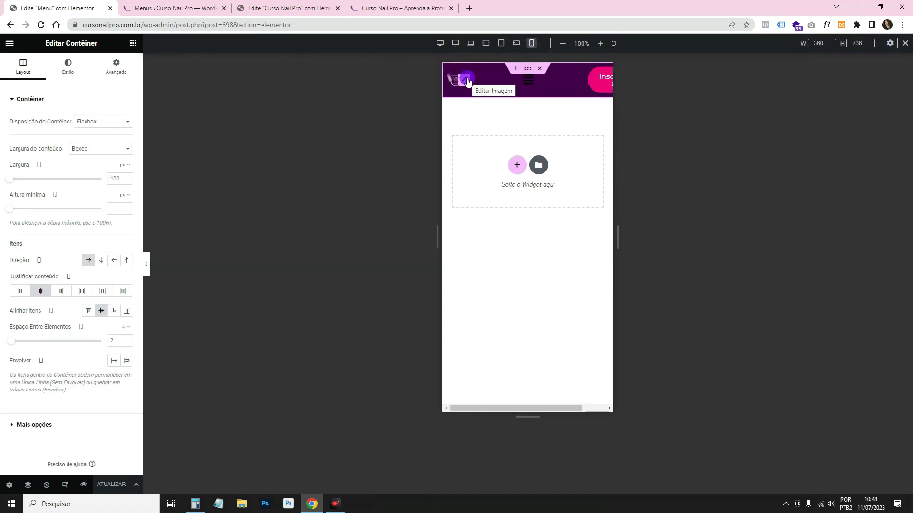
left_click(467, 79)
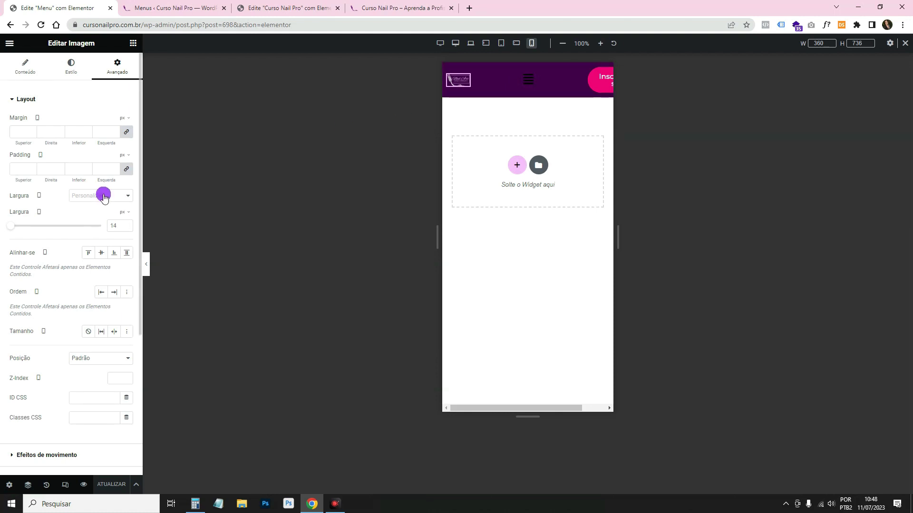
left_click(126, 212)
left_click(126, 227)
left_click_drag(20, 227, 48, 232)
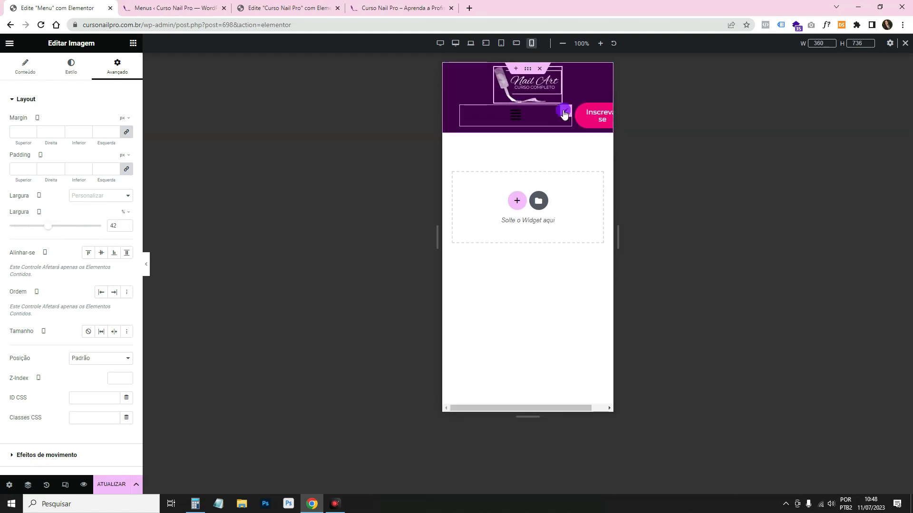
Reselect the nav menu and logo, then briefly bring up Calculator.
left_click(564, 113)
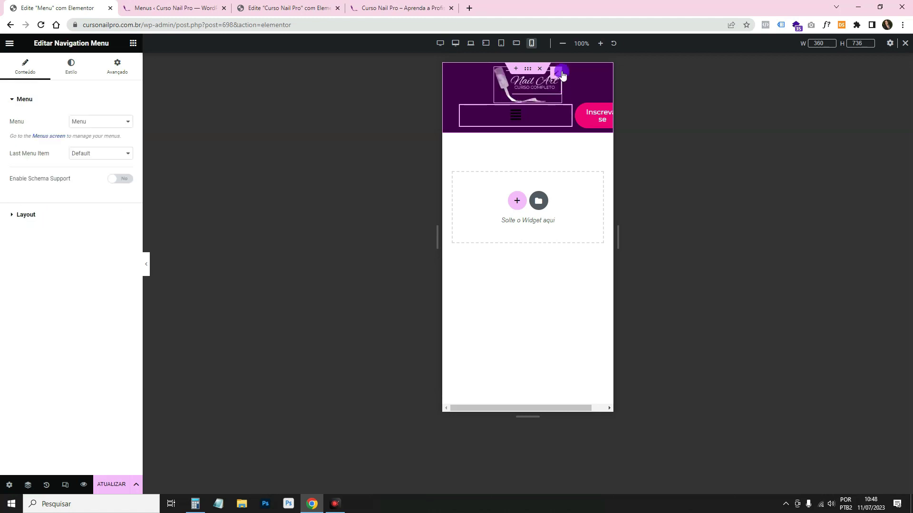
left_click(556, 74)
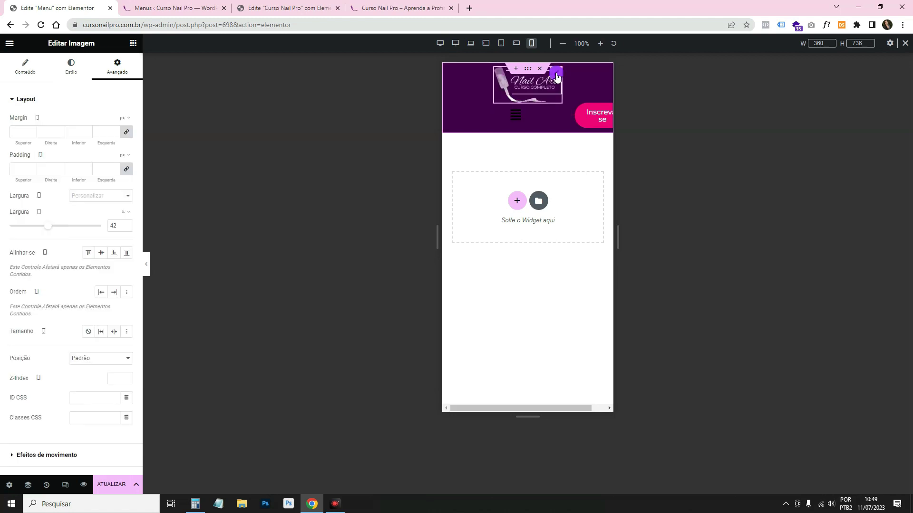
left_click(195, 504)
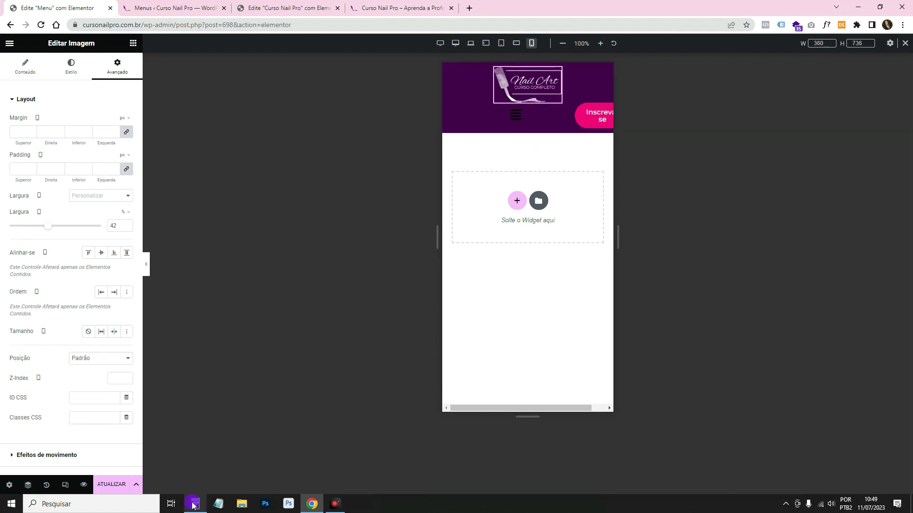
left_click(155, 164)
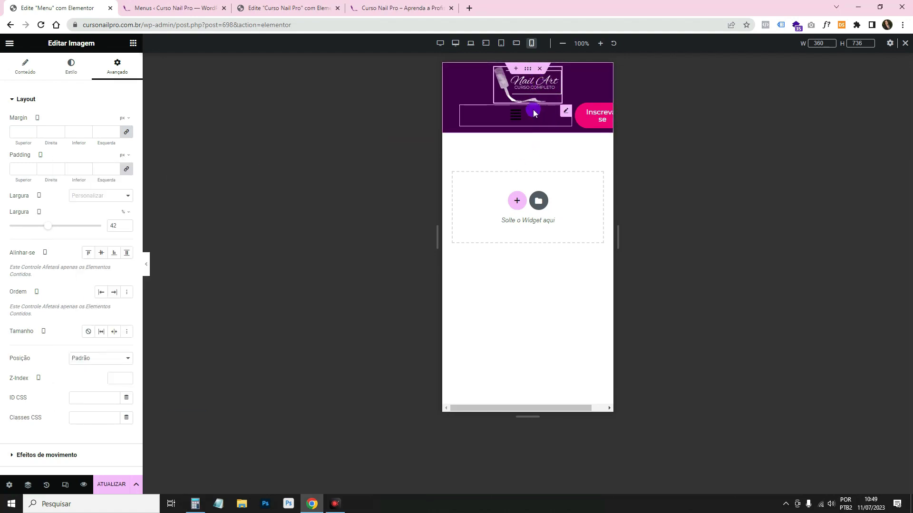
Clear Calculator and compute 100 − 2 − 42 to get 56.
left_click(191, 504)
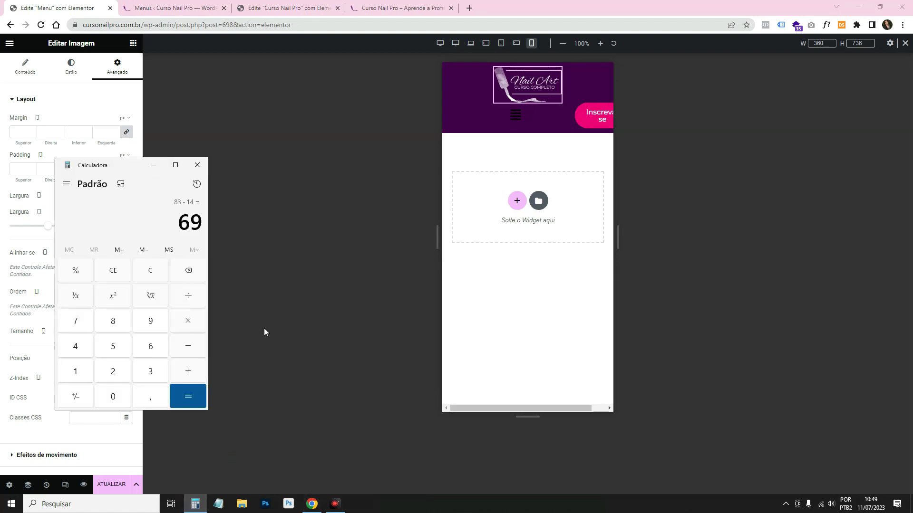
left_click(145, 273)
type("1")
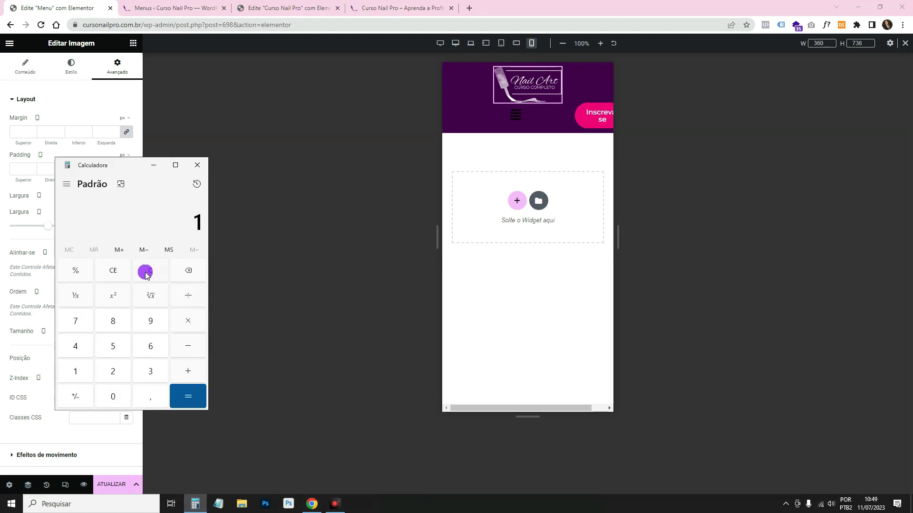
type("00 - 2")
key("Return")
type("42")
key("Return")
Set the Nav Menu widget's advanced layout width to 56%.
left_click(154, 164)
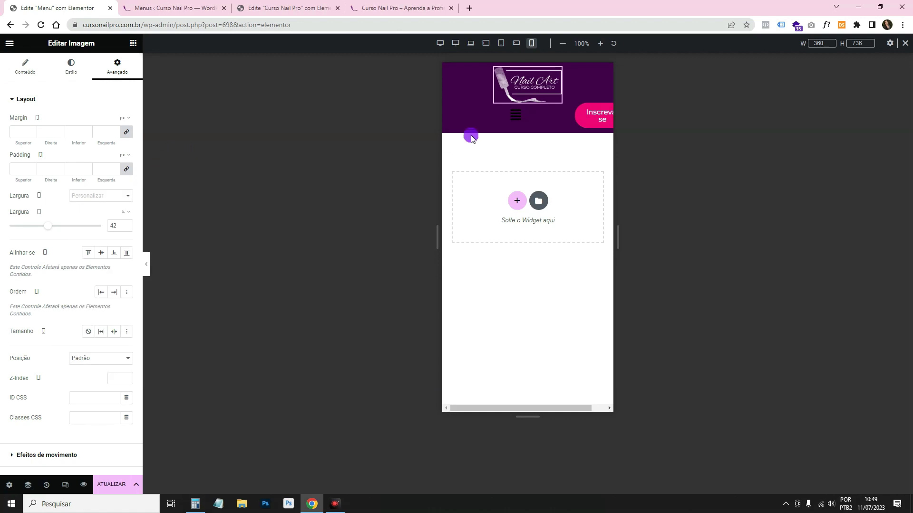
left_click(567, 113)
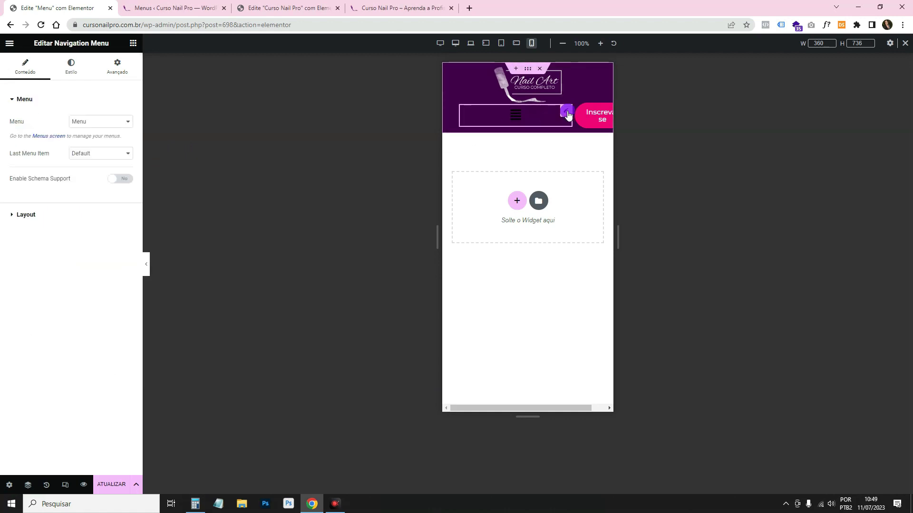
left_click(112, 65)
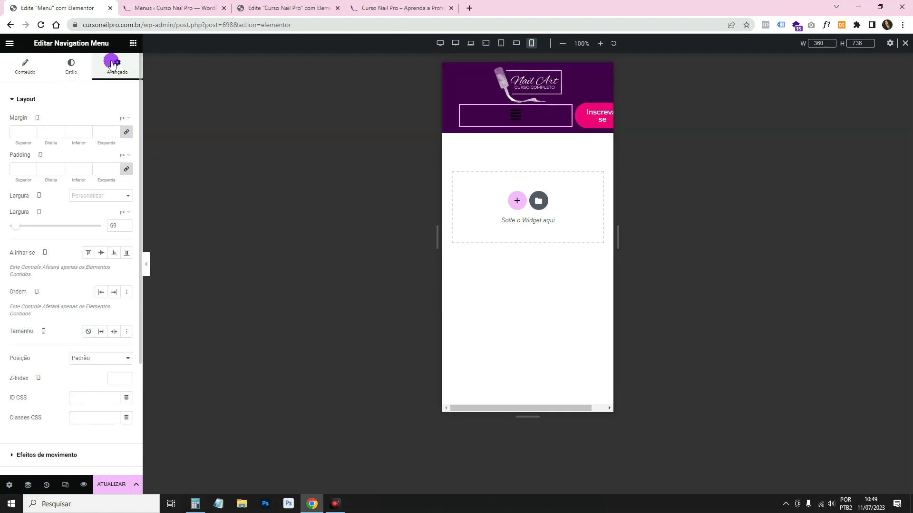
left_click(126, 226)
left_click(126, 226)
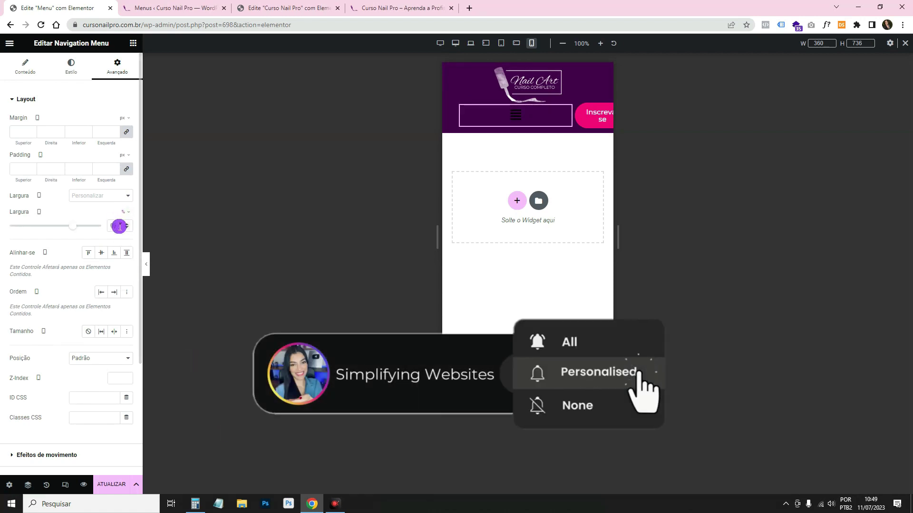
left_click(90, 225)
type("56")
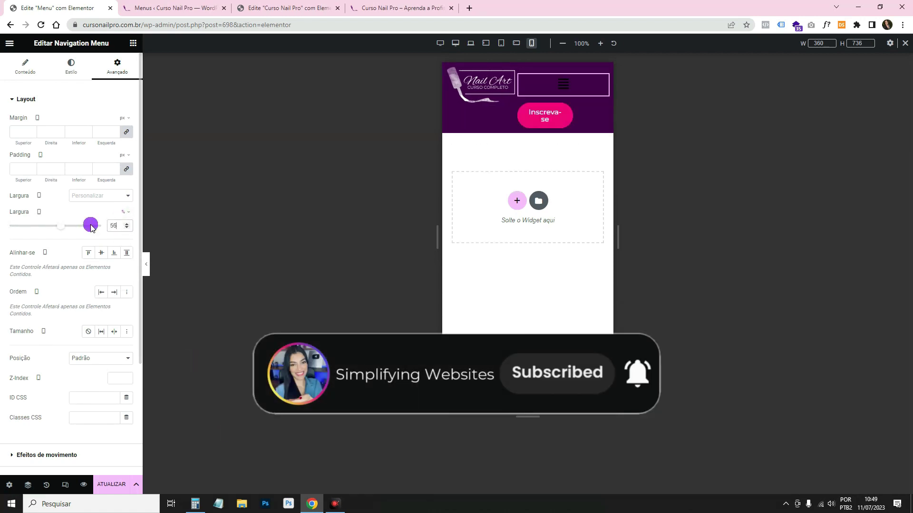
left_click(213, 153)
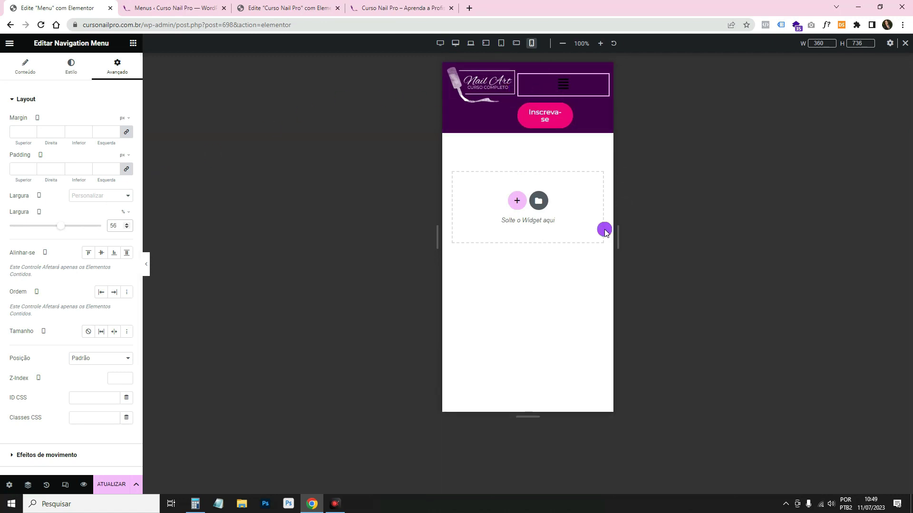
Try making the Inscreva-se button full width in its advanced layout settings.
left_click(509, 77)
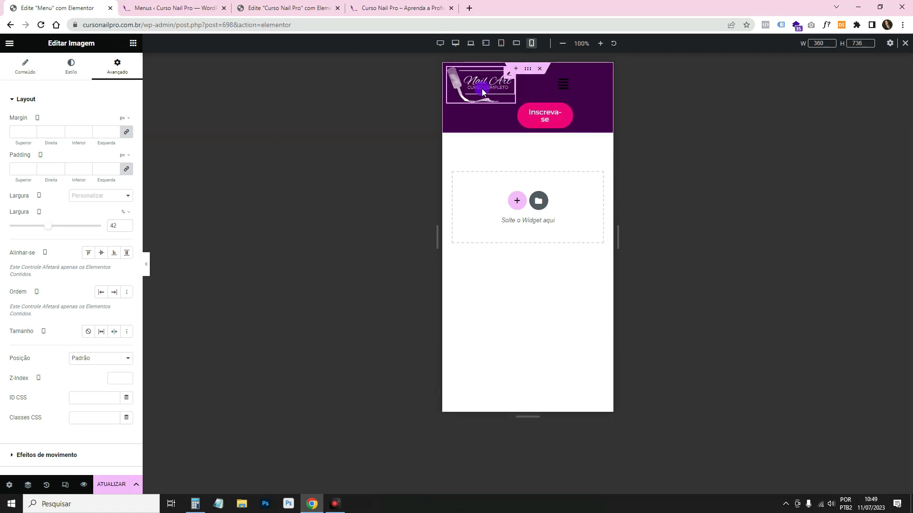
left_click(595, 88)
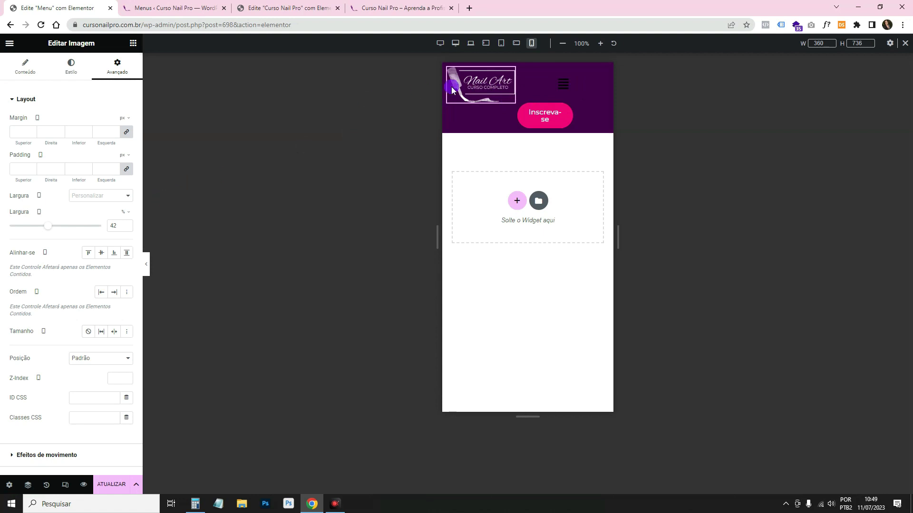
left_click(540, 234)
left_click(532, 111)
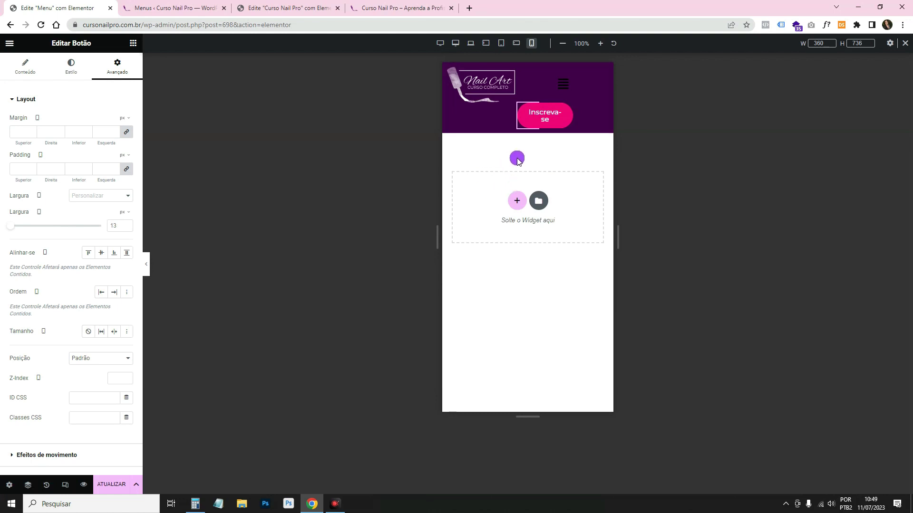
left_click(537, 111)
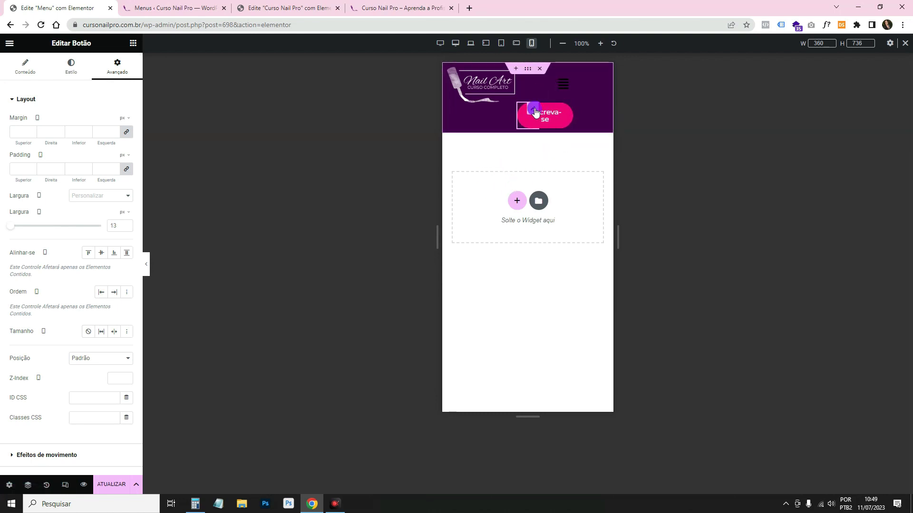
left_click(114, 78)
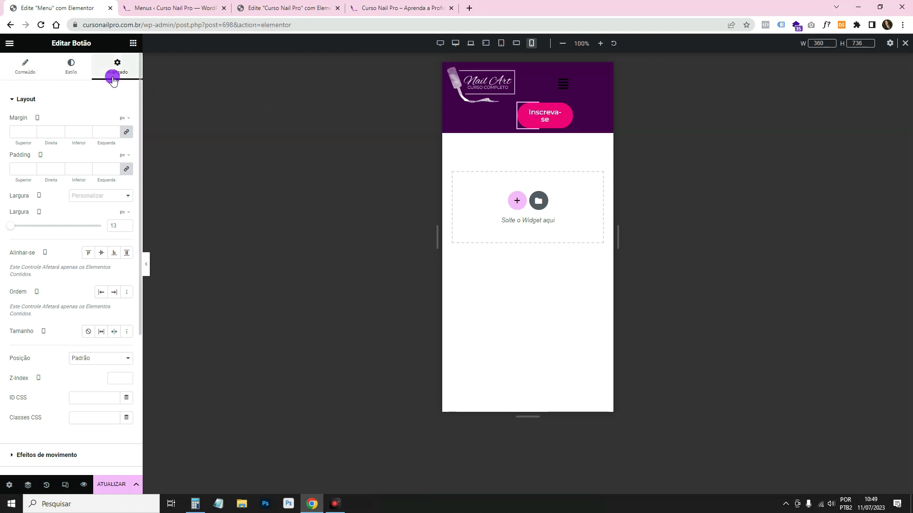
left_click(535, 112)
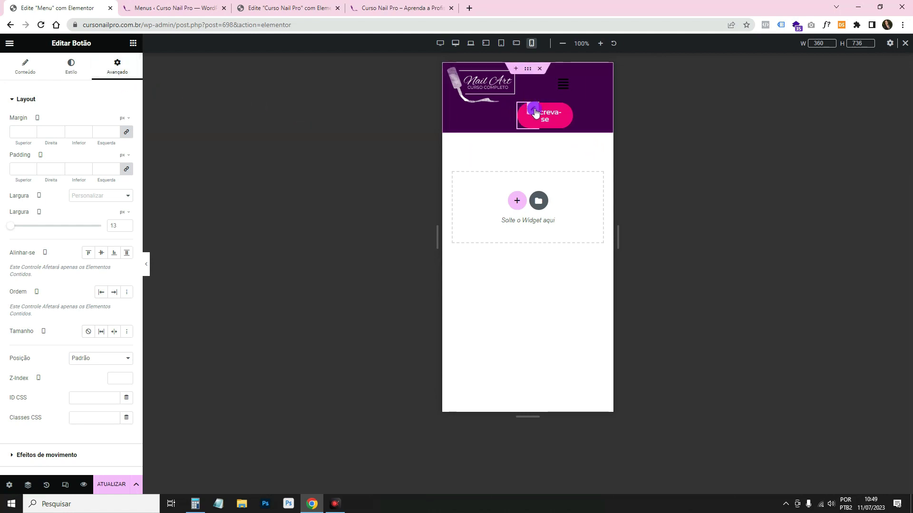
left_click(122, 199)
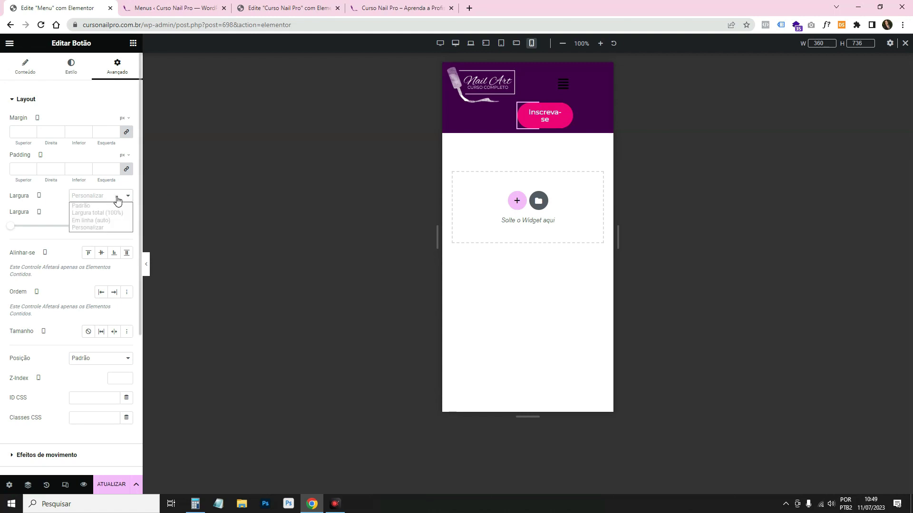
left_click(123, 213)
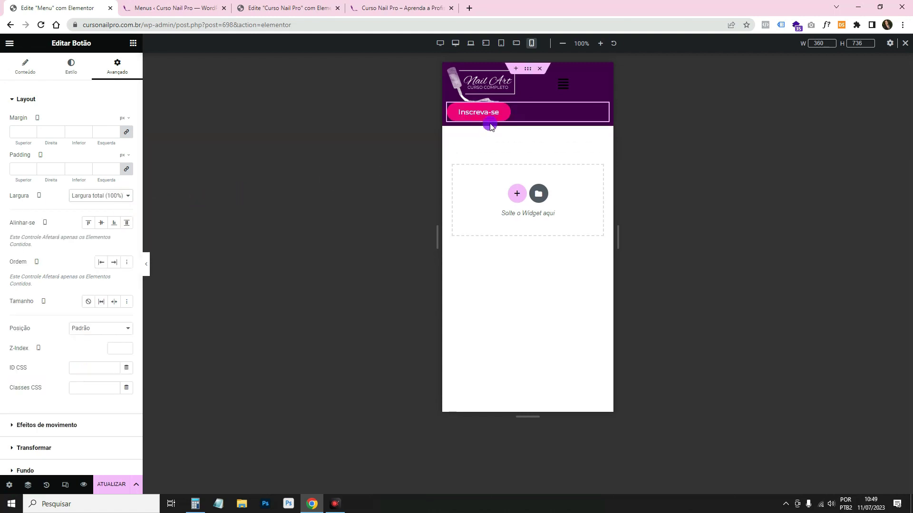
Try stretching the button and a 156 header minimum height, then undo both changes.
left_click(27, 69)
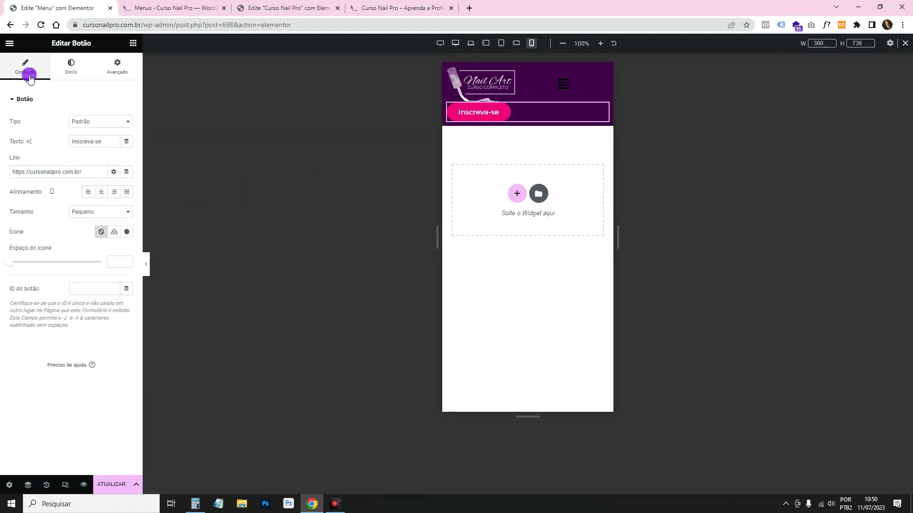
left_click(126, 192)
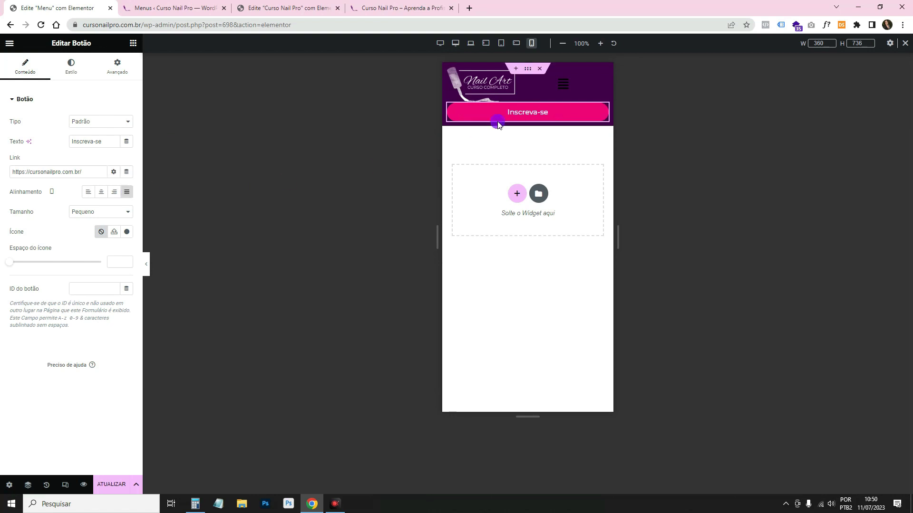
mouse_move(523, 82)
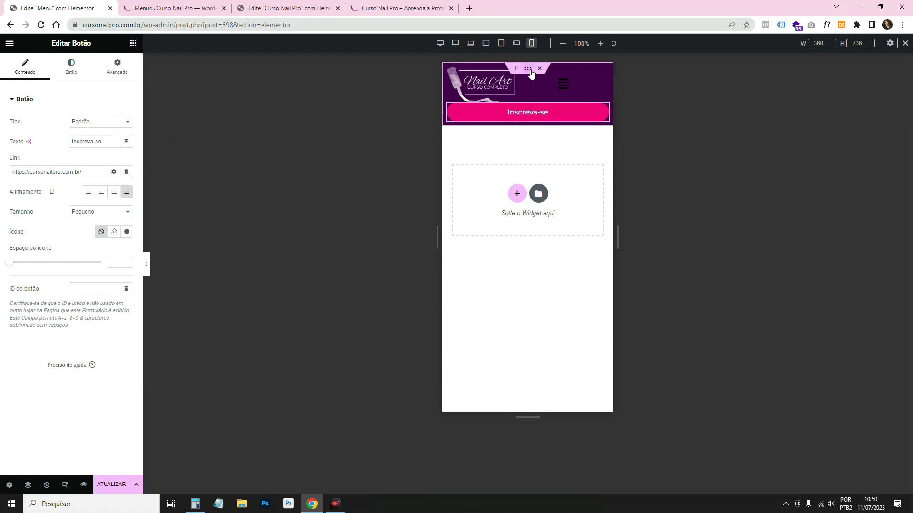
left_click(530, 70)
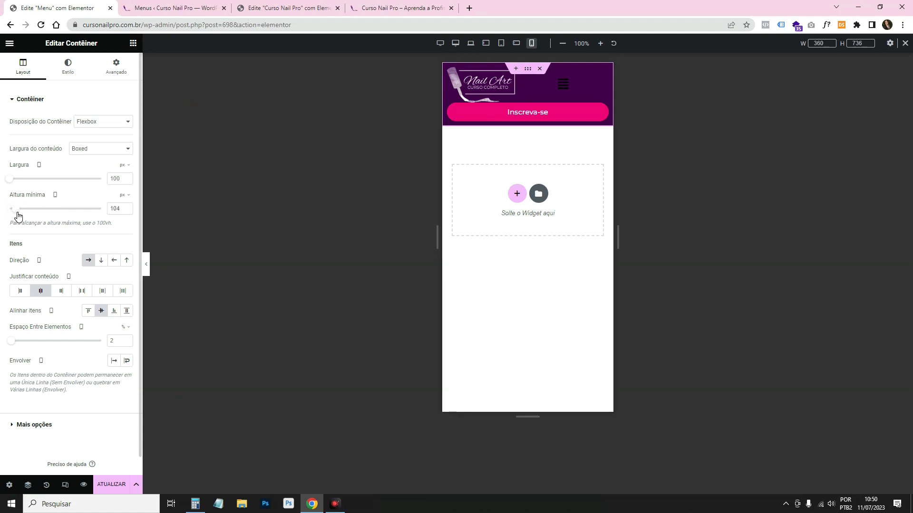
left_click_drag(18, 215, 20, 212)
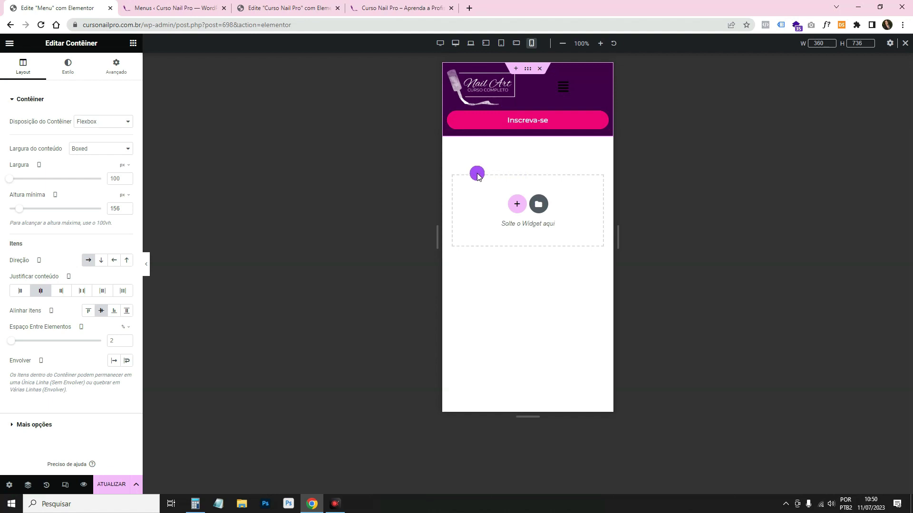
key("ctrl+z")
key("ctrl+z")
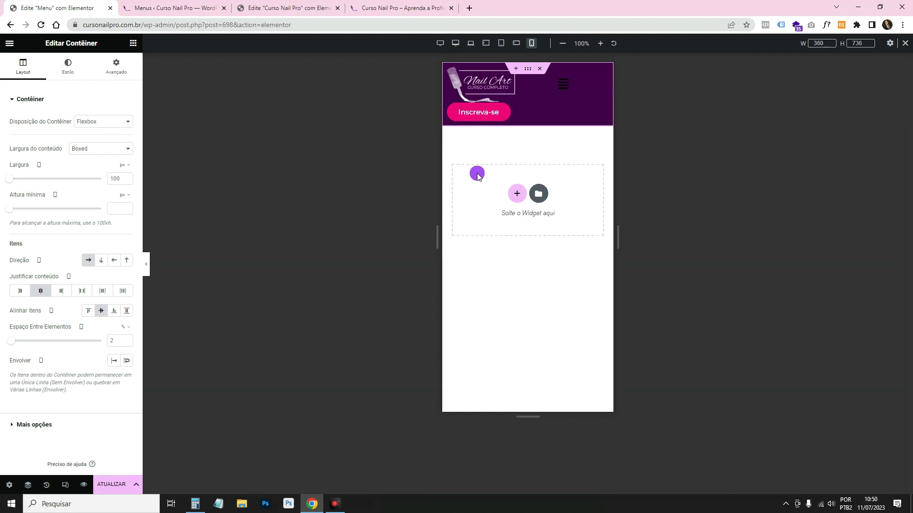
key("ctrl+z")
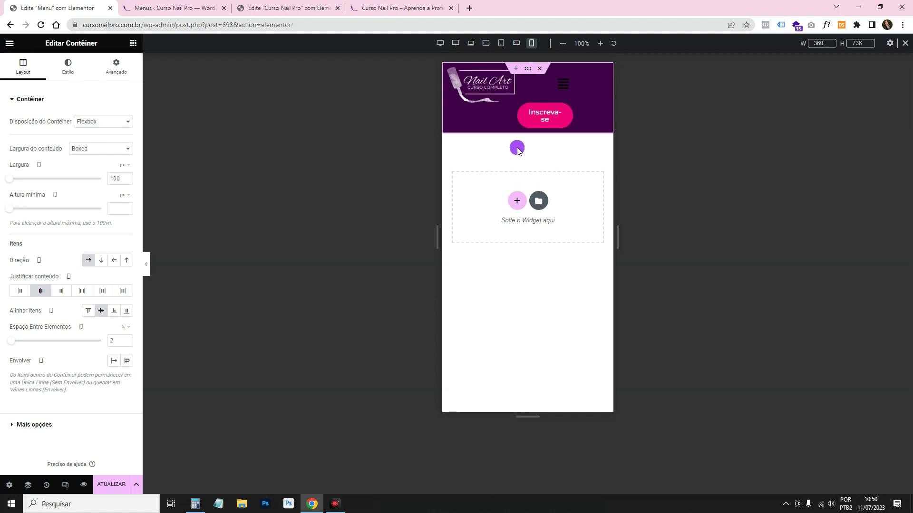
left_click(533, 109)
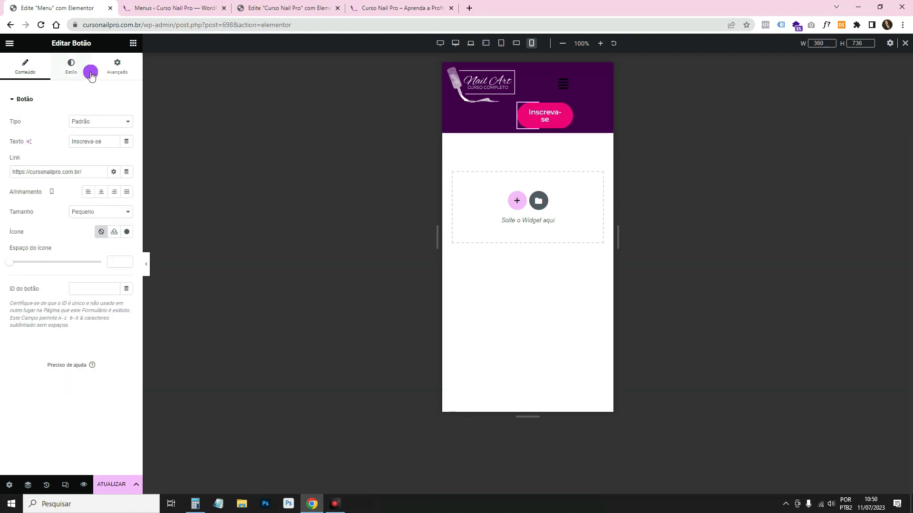
Switch on the Inscreva-se button's Responsive hide toggles for tablet and phone layouts.
left_click(117, 67)
scroll(81, 391, "down", 4)
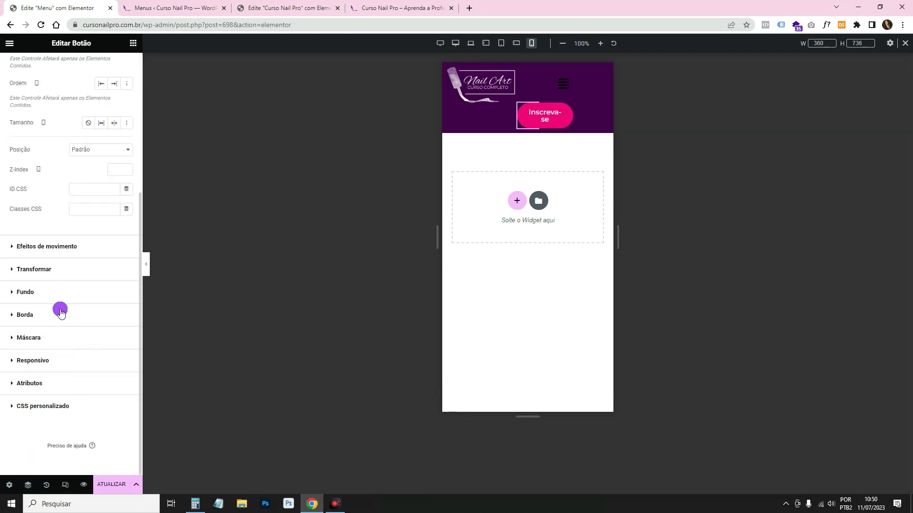
left_click(57, 360)
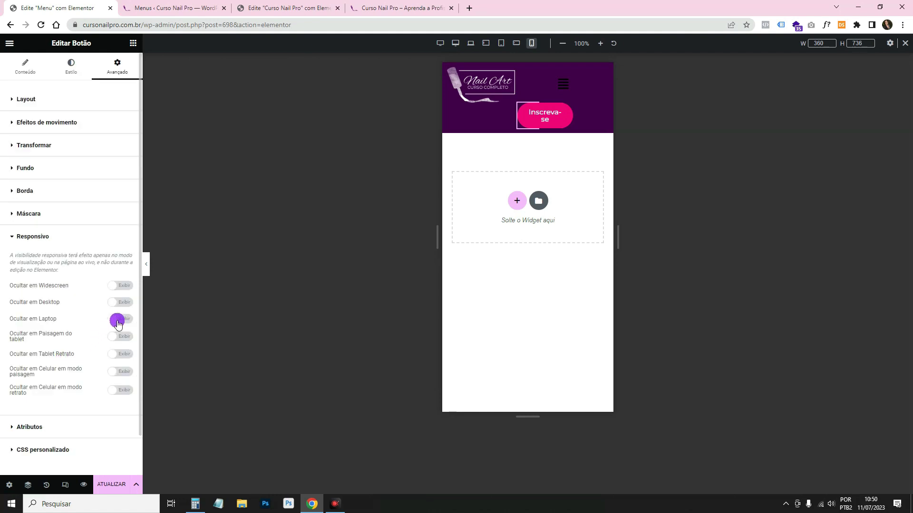
left_click(129, 390)
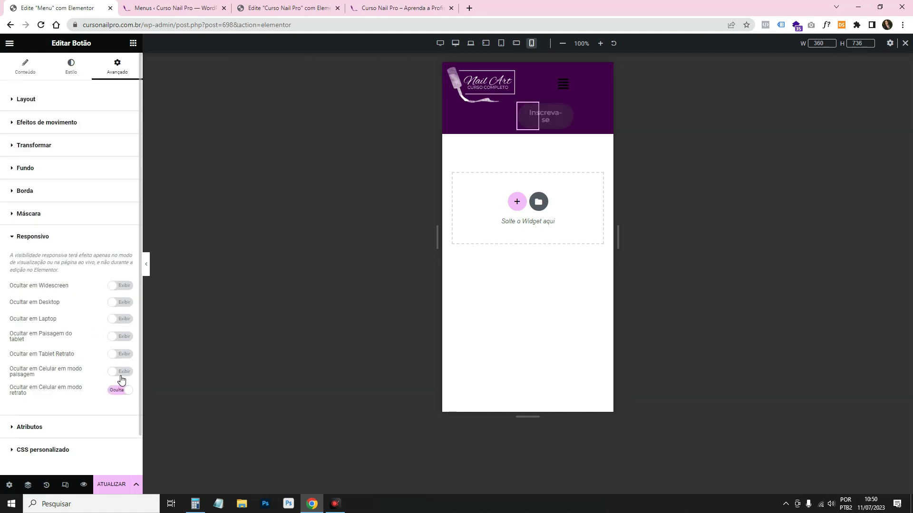
left_click(123, 371)
left_click(123, 354)
left_click(123, 338)
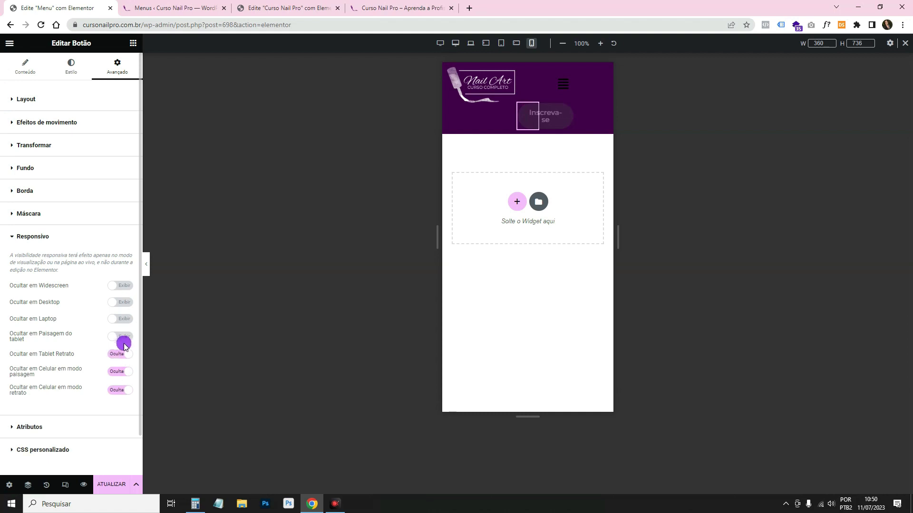
left_click(125, 323)
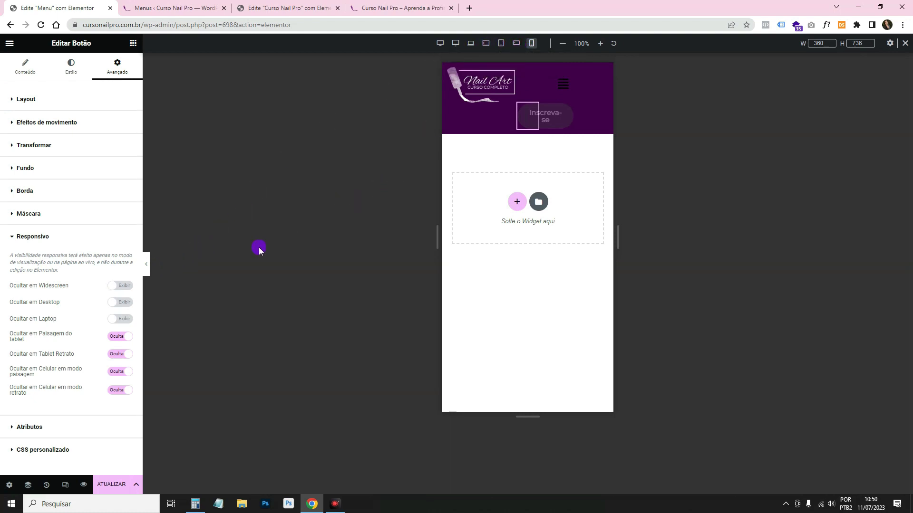
Collapse the editor panel and preview the mobile hamburger dropdown opening.
left_click(147, 265)
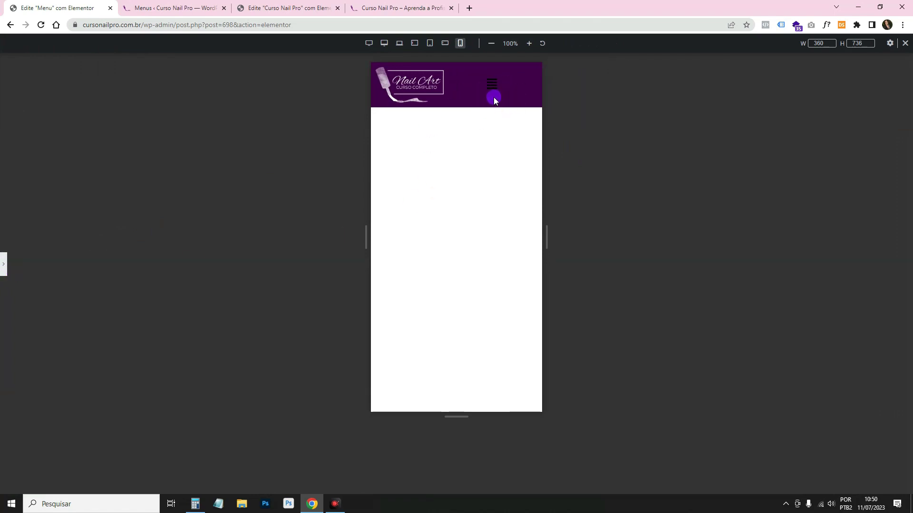
left_click(493, 85)
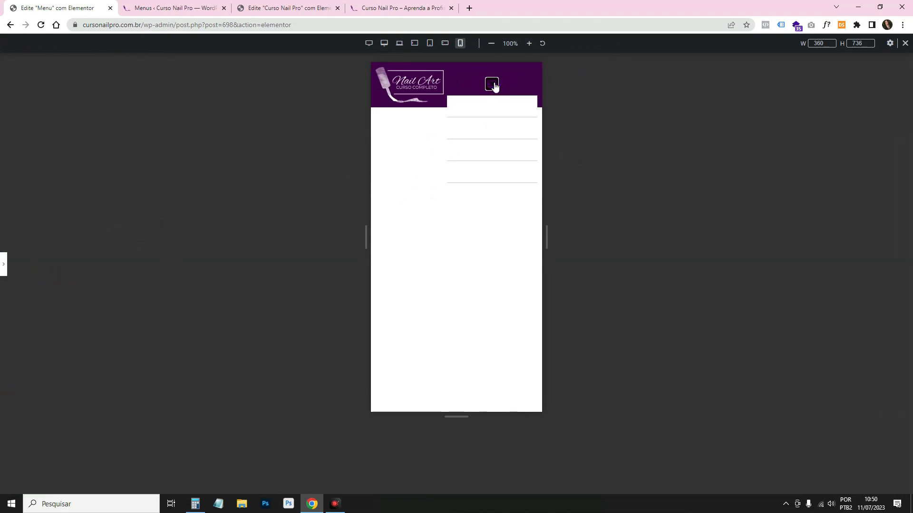
left_click(493, 84)
left_click(493, 86)
left_click(486, 103)
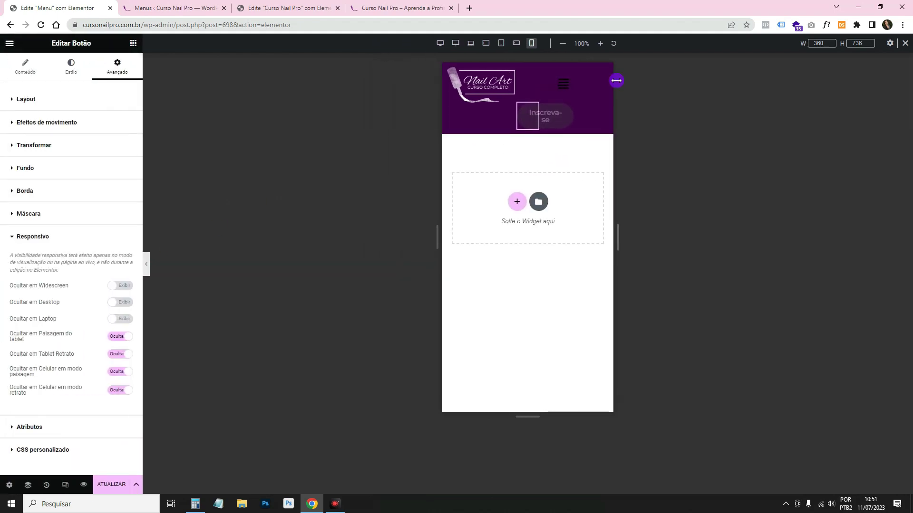
Make the menu toggle icon white and try a pink Primário toggle background.
left_click(591, 84)
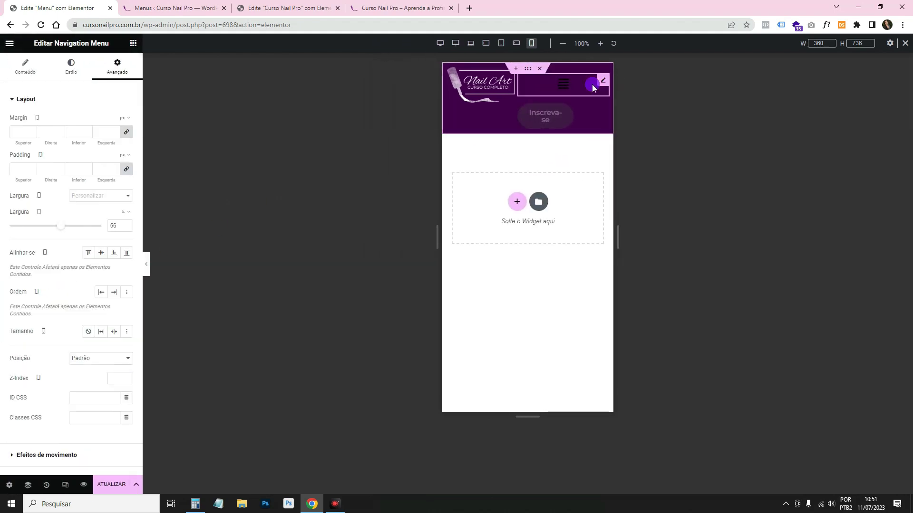
left_click(69, 70)
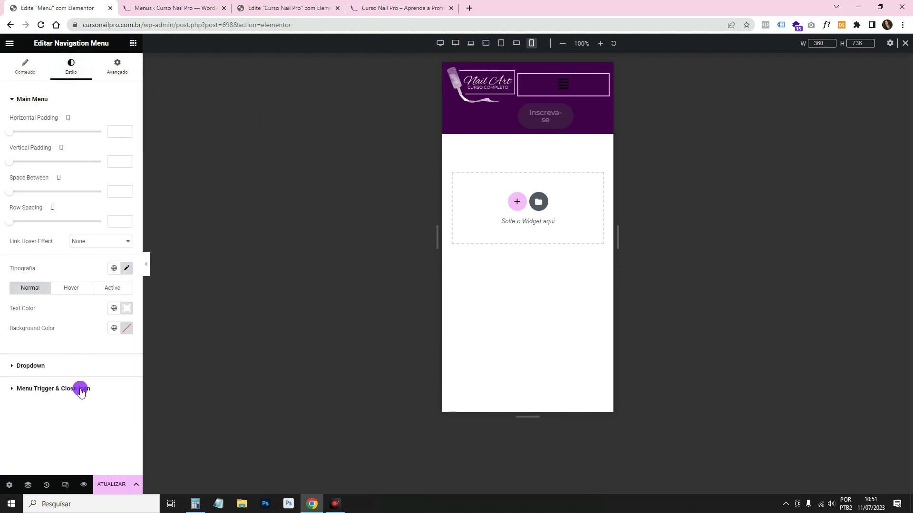
left_click(81, 388)
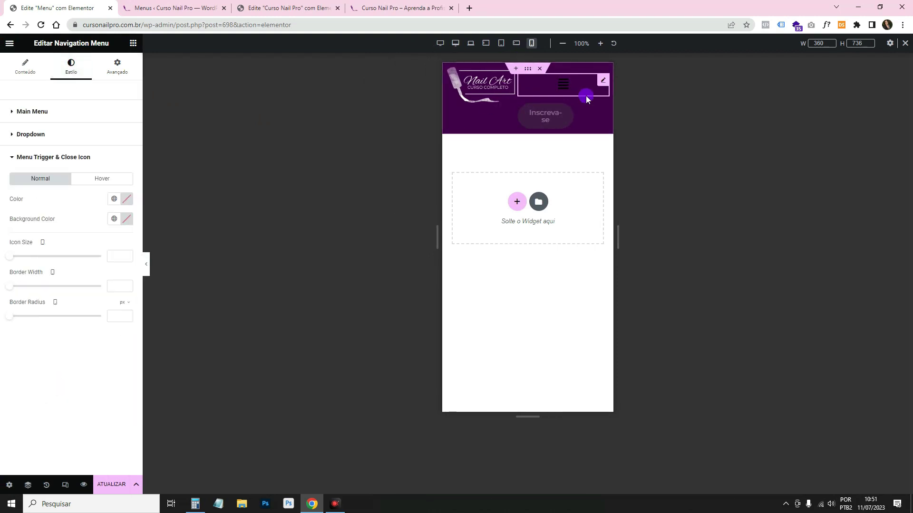
left_click(566, 93)
left_click(287, 196)
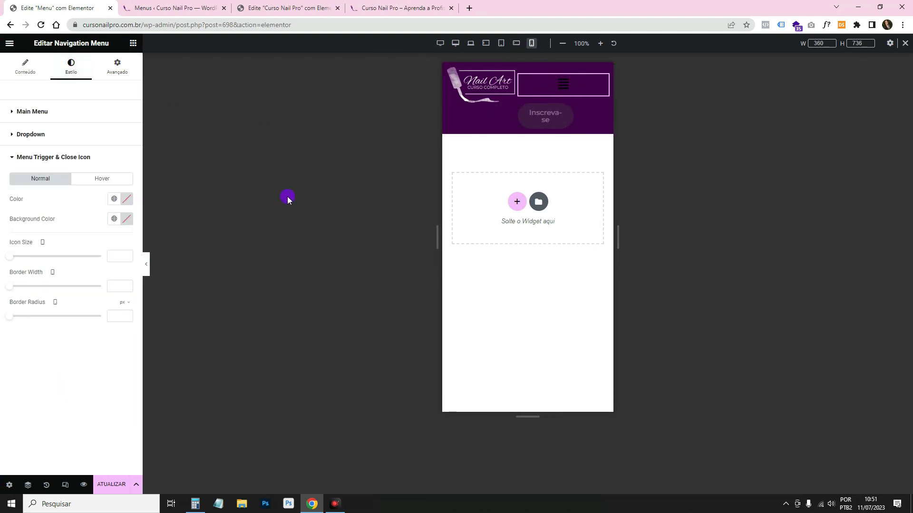
left_click(126, 199)
left_click_drag(87, 259, 45, 224)
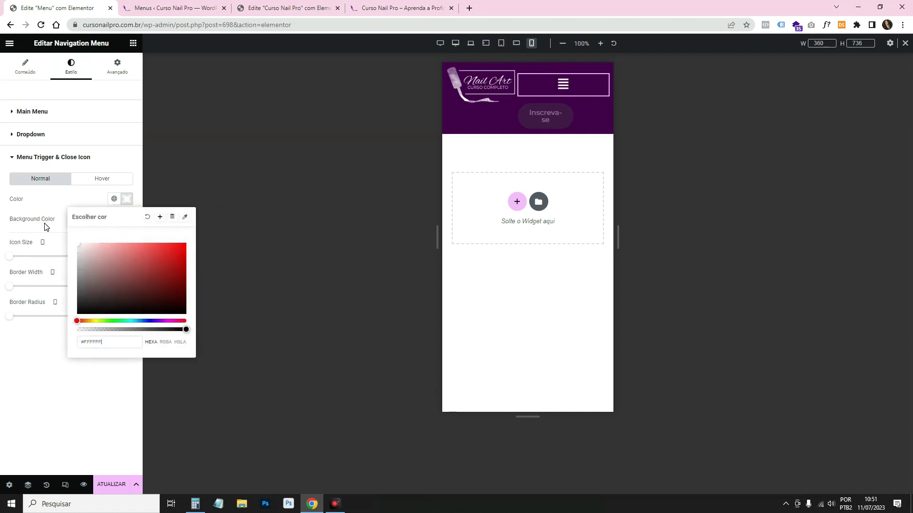
left_click(67, 198)
left_click(114, 219)
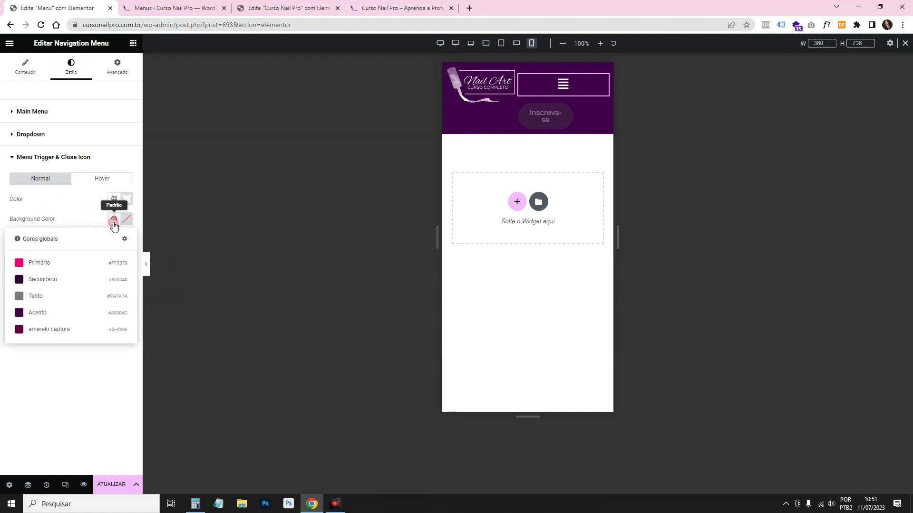
left_click(99, 263)
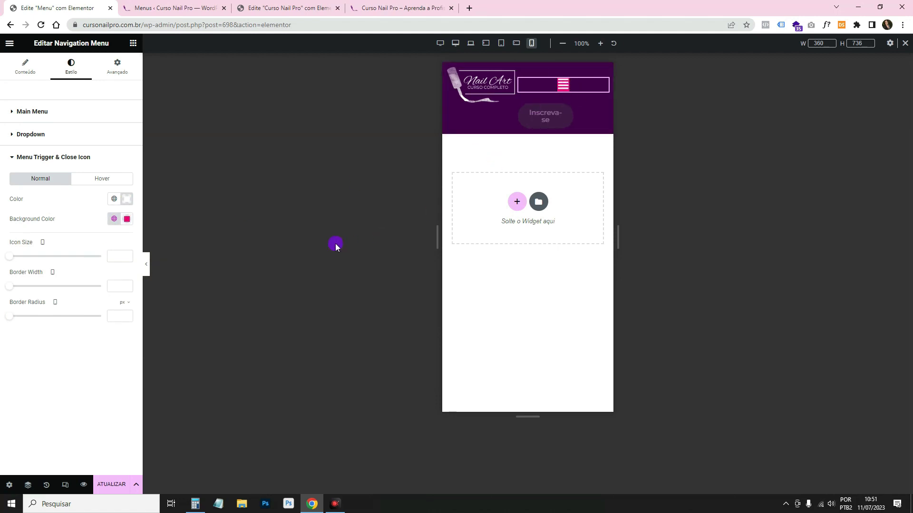
Try a toggle icon size of 28 and rounded corners, then clear the border radius.
left_click_drag(11, 258, 19, 286)
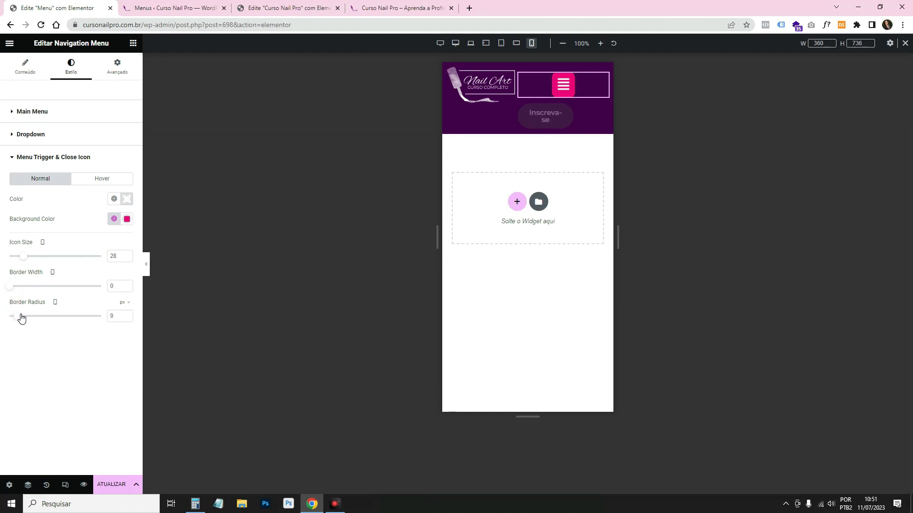
left_click_drag(21, 319, 52, 322)
key("BackSpace")
left_click(118, 286)
left_click(119, 254)
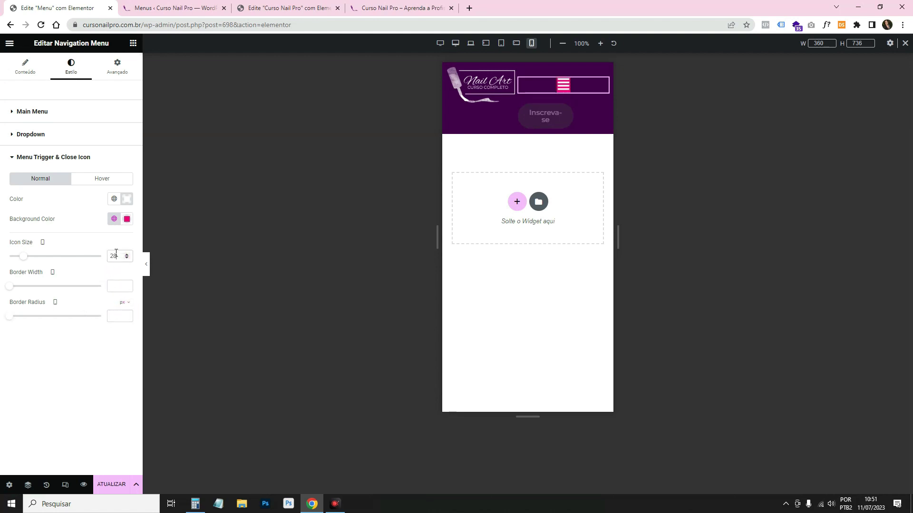
Change the toggle background to translucent white #FFFFFF17 and the icon size to 23.
left_click(126, 219)
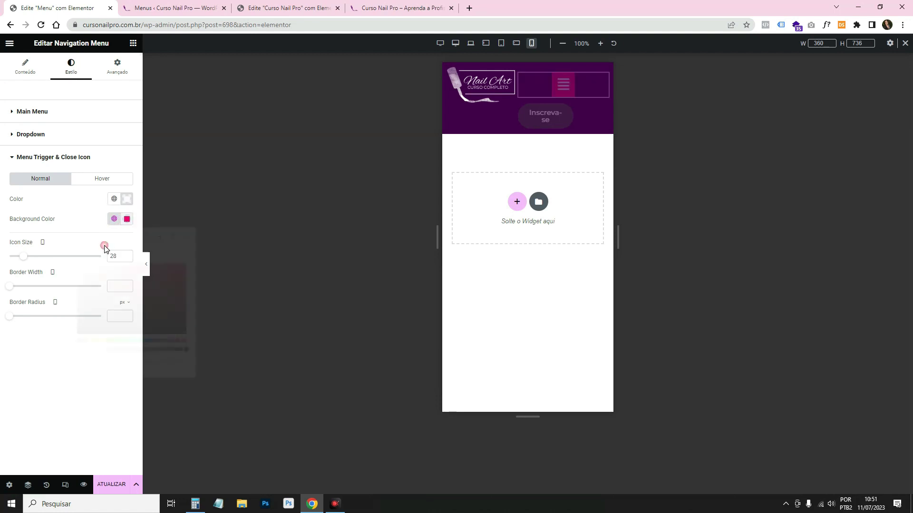
left_click(78, 264)
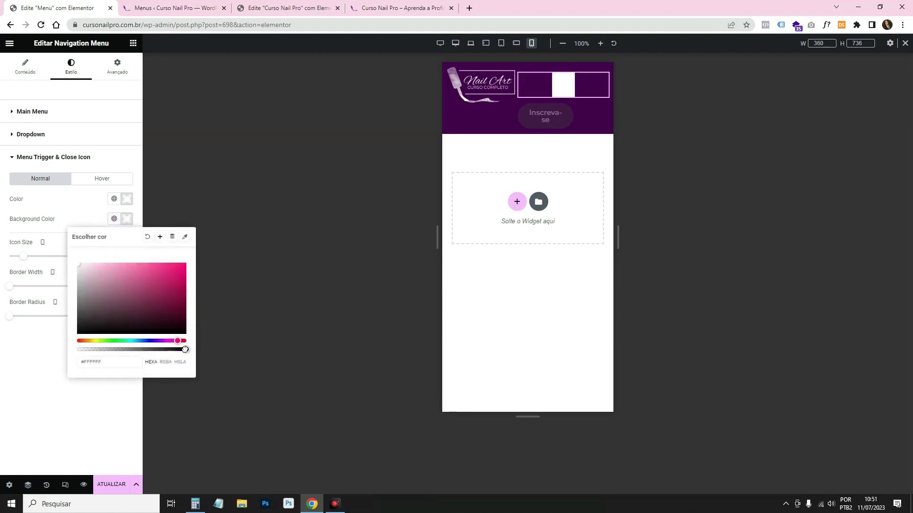
left_click_drag(185, 349, 97, 338)
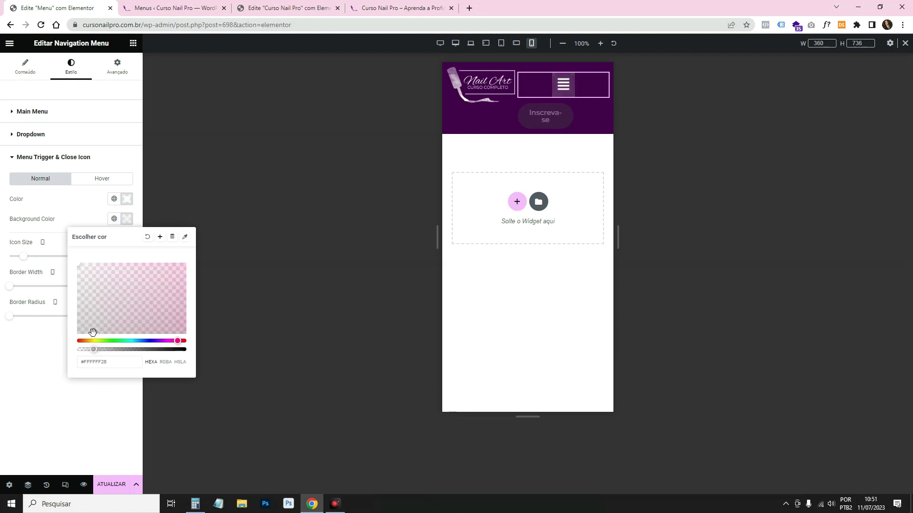
left_click(60, 211)
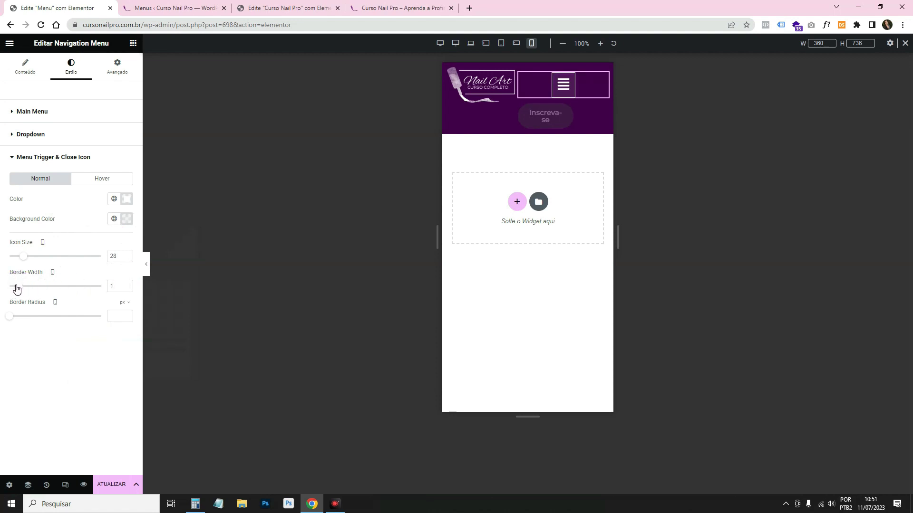
left_click_drag(23, 256, 19, 259)
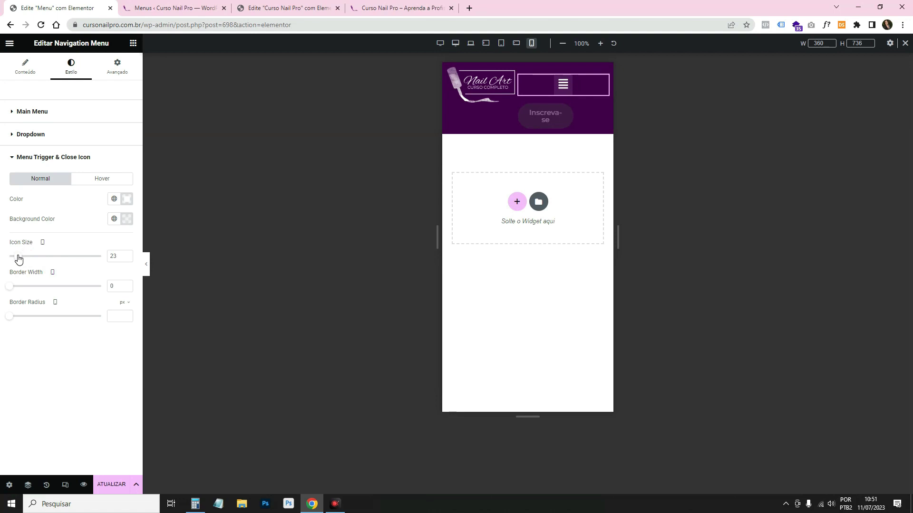
left_click(105, 232)
left_click(25, 66)
left_click(563, 85)
Set the dropdown's normal link text colour to dark grey #444141.
left_click(563, 86)
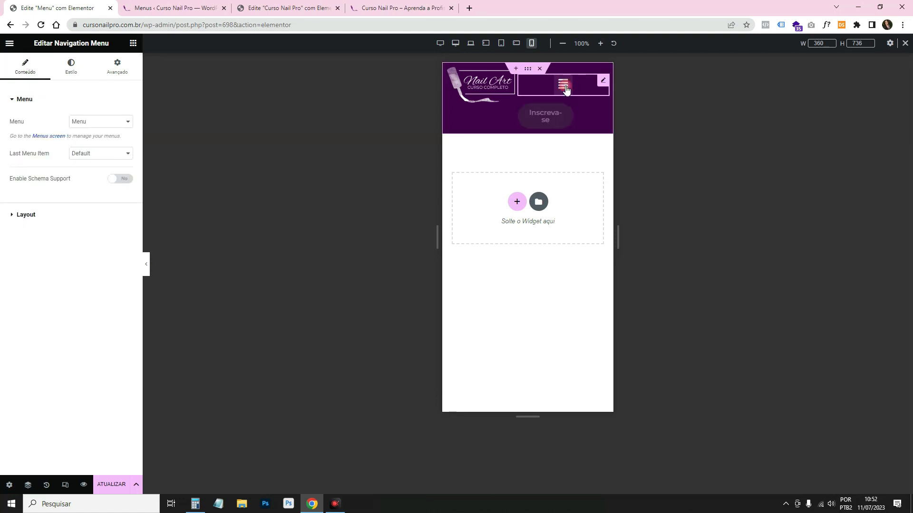
left_click(563, 85)
left_click(91, 89)
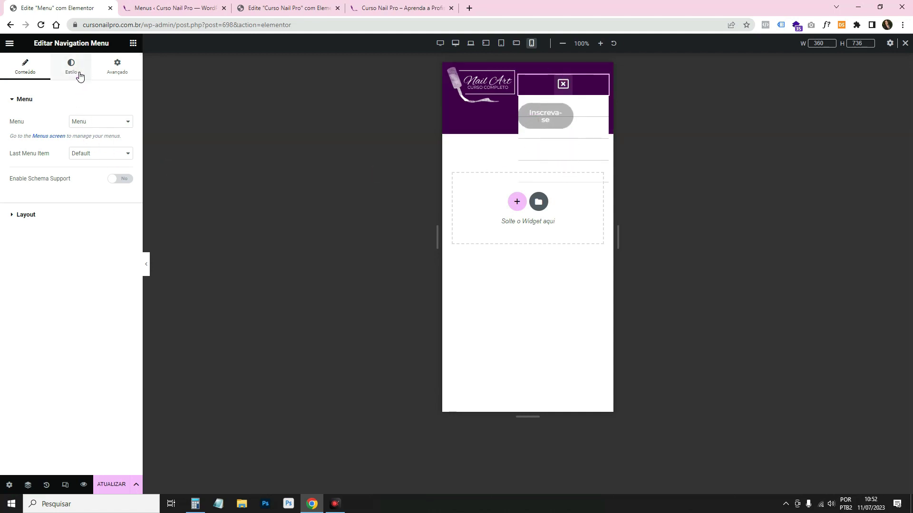
left_click(76, 69)
left_click(31, 366)
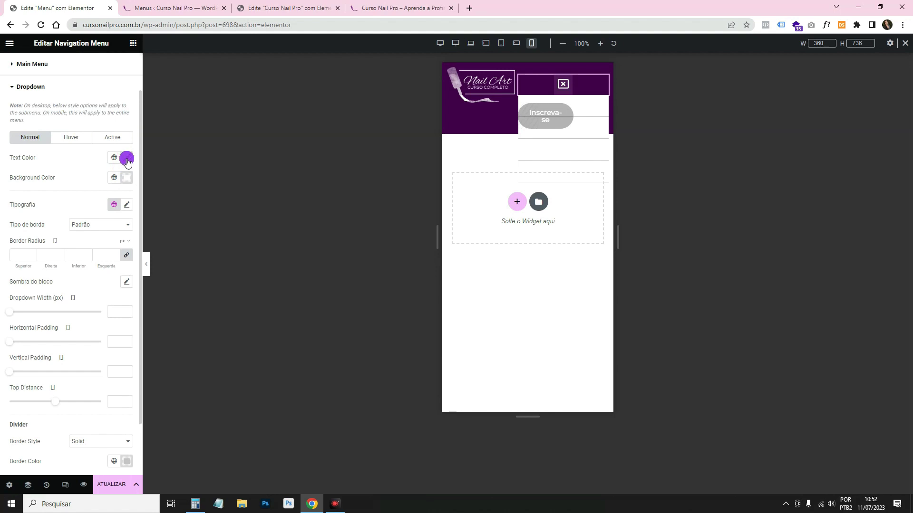
left_click(114, 158)
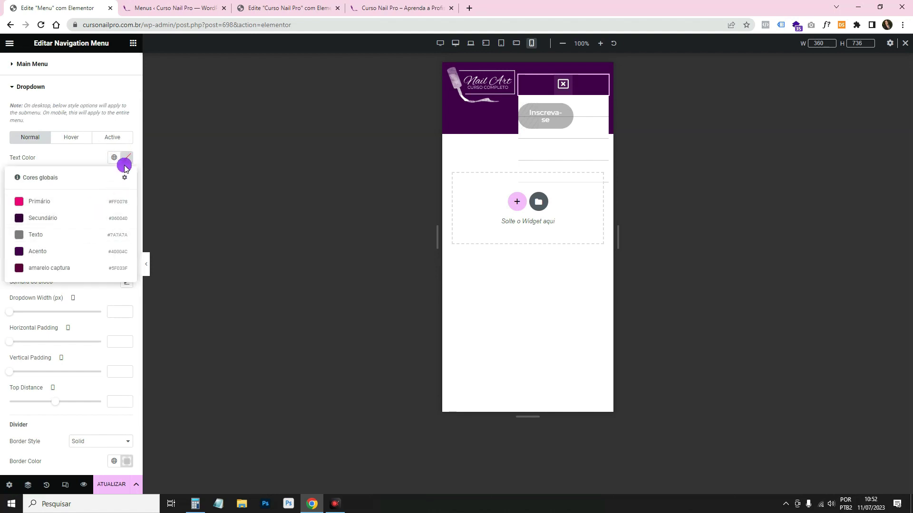
left_click(125, 165)
left_click_drag(105, 259, 83, 254)
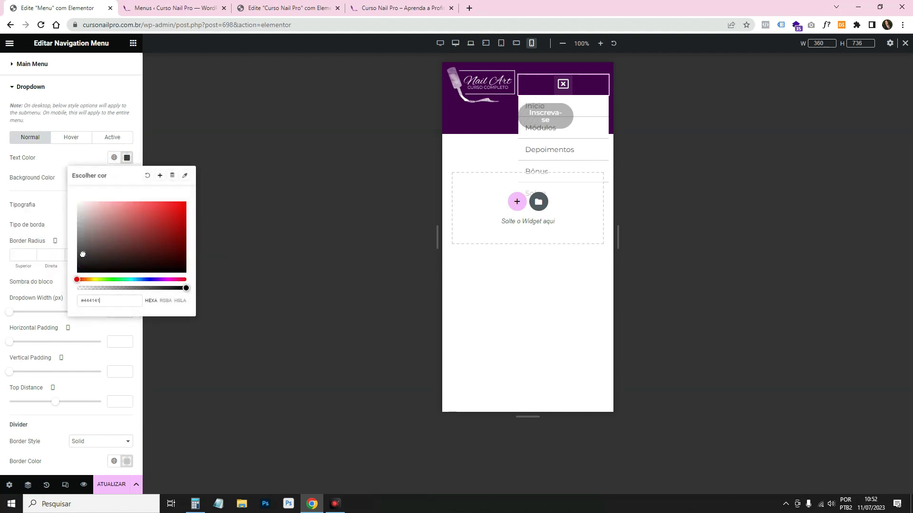
left_click(63, 170)
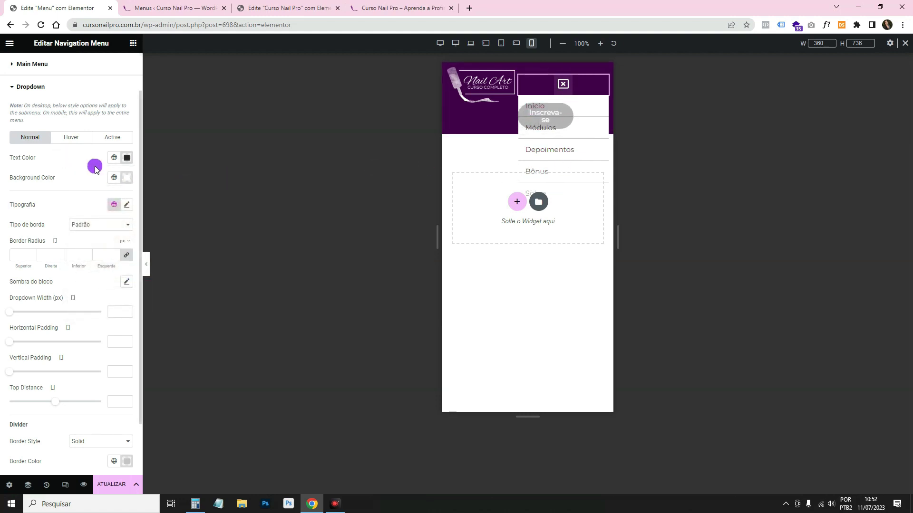
Give hovered dropdown items the global dark purple Acento background colour.
left_click(71, 138)
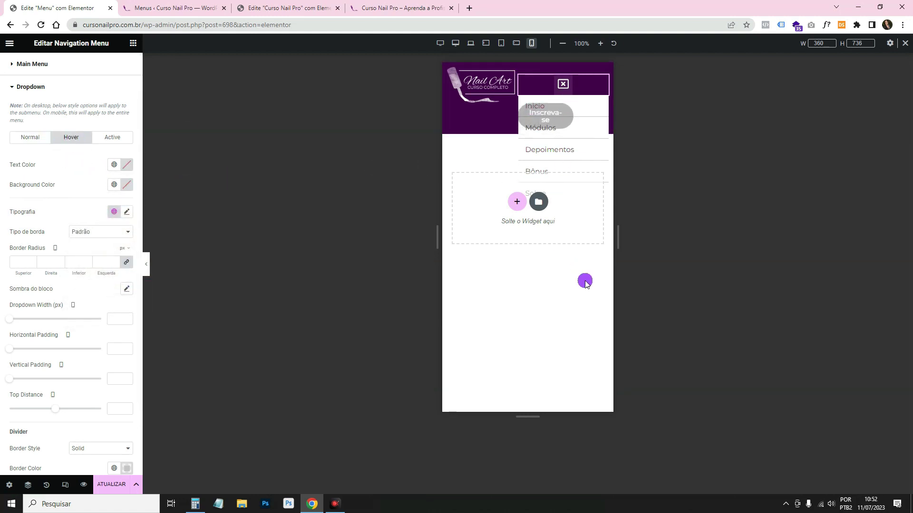
left_click(128, 169)
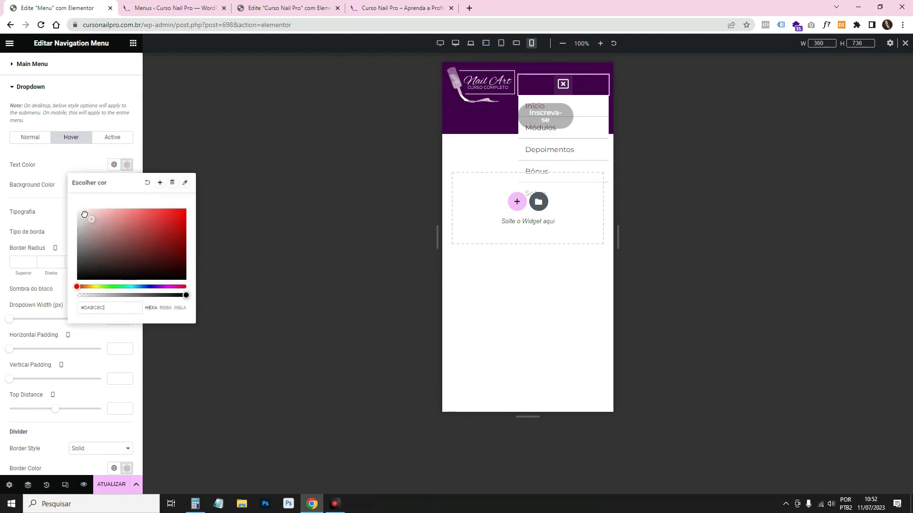
left_click(125, 187)
left_click(115, 185)
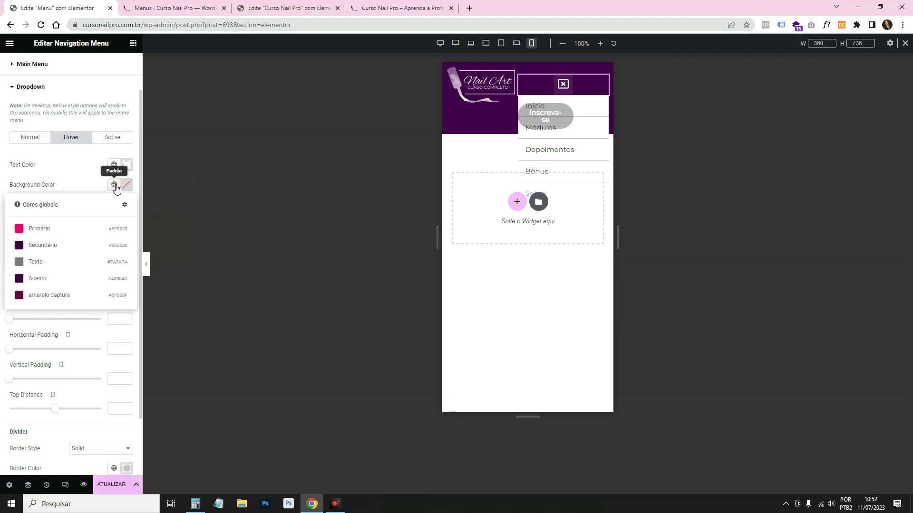
left_click(89, 284)
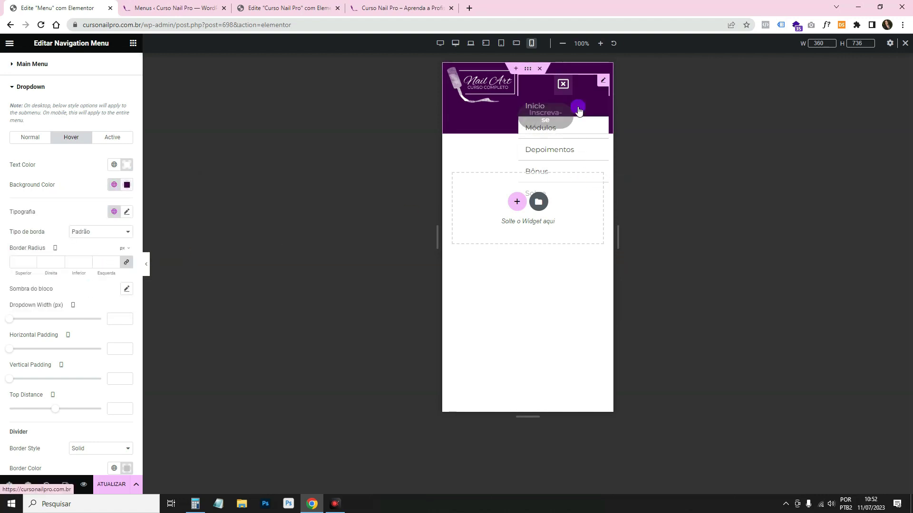
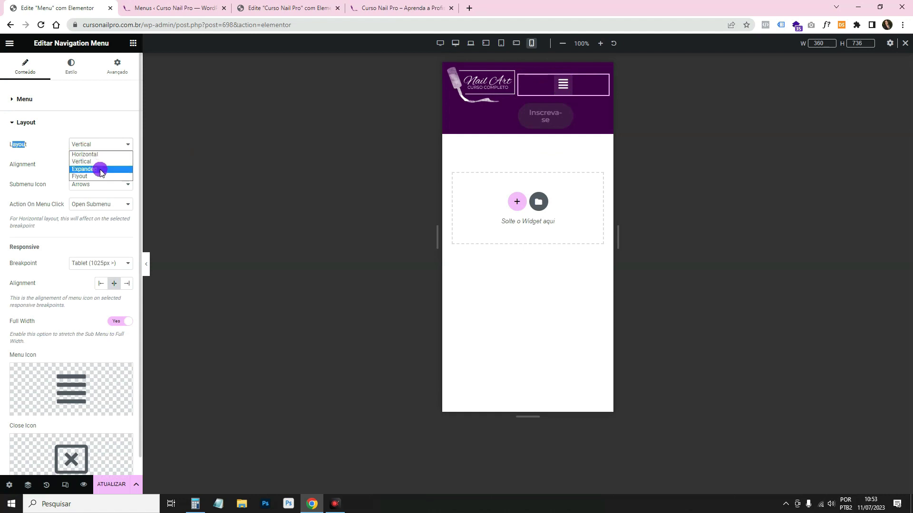
Change the nav menu from Expanded to Flyout sliding from the left, and open it in the preview.
left_click(101, 170)
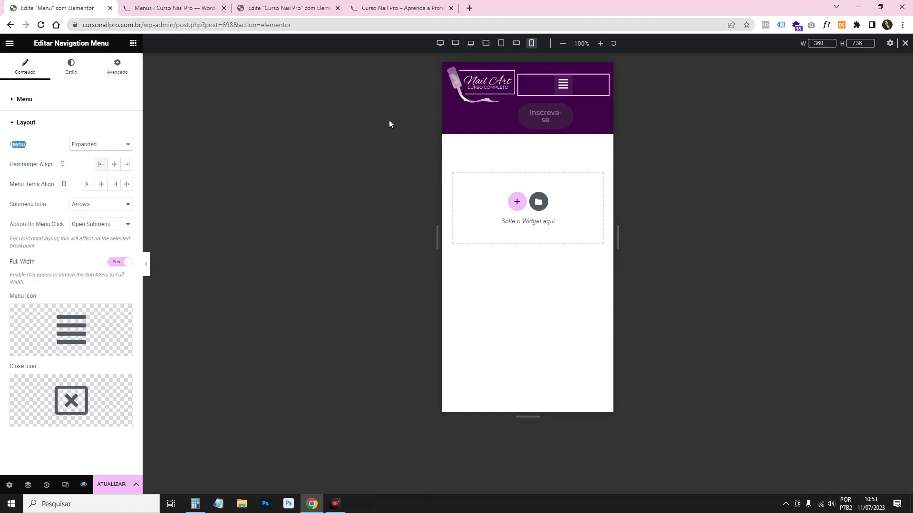
left_click(563, 85)
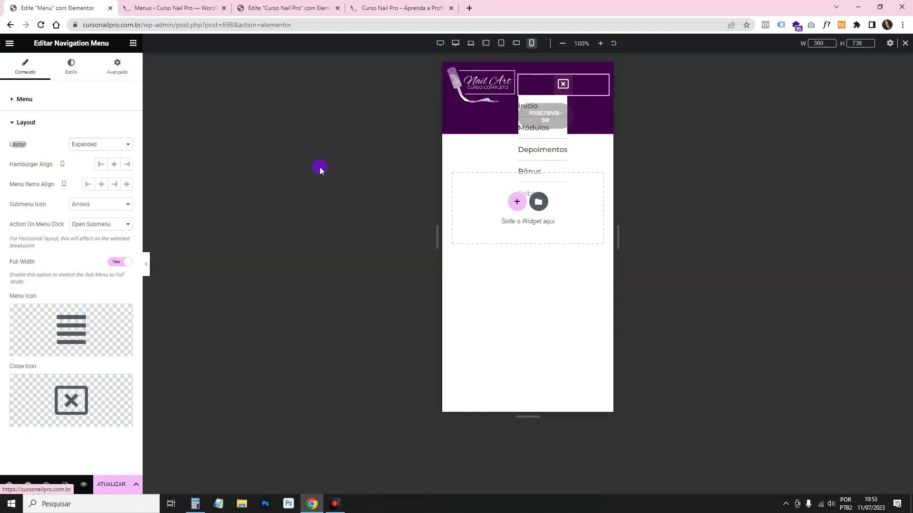
left_click(132, 144)
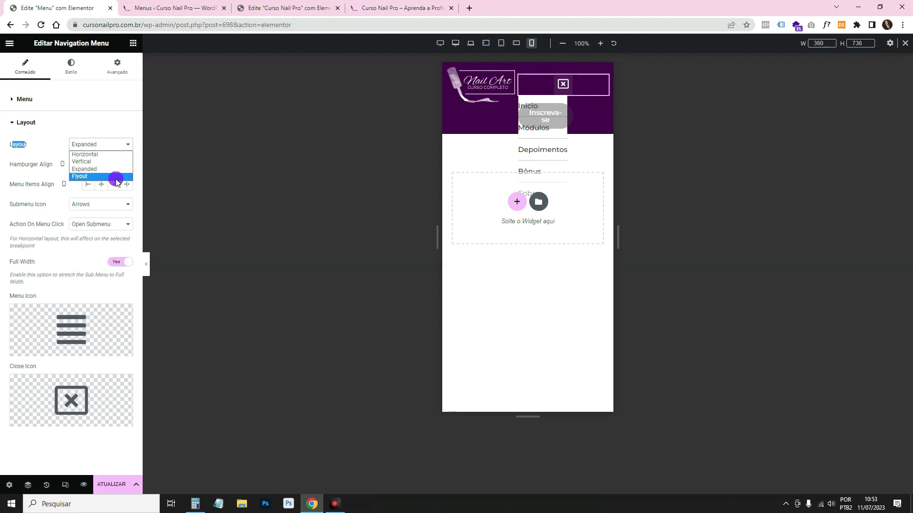
left_click(79, 177)
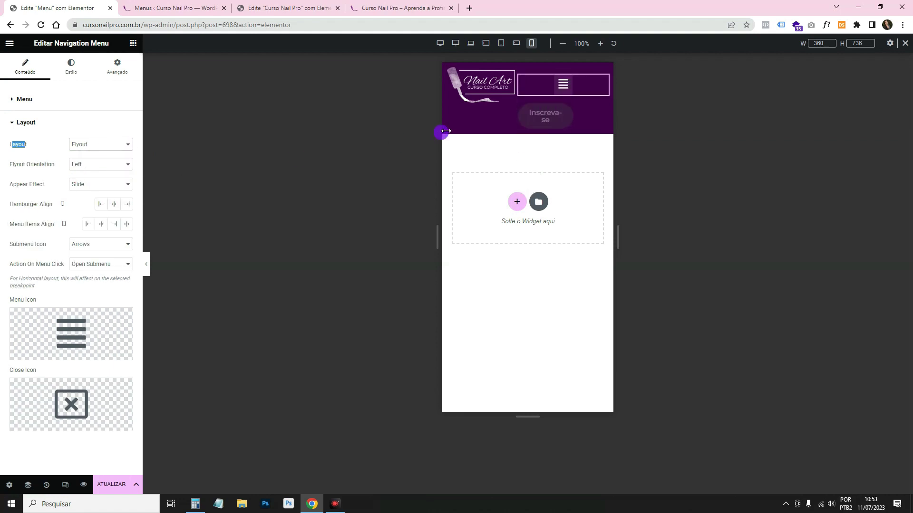
left_click(564, 85)
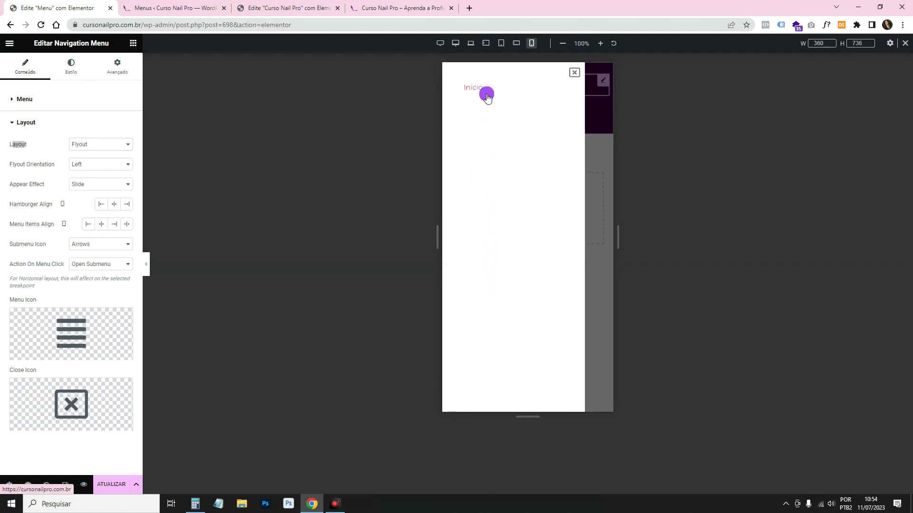
Give the flyout panel the Secundário global colour (#360040) as its background.
left_click(71, 71)
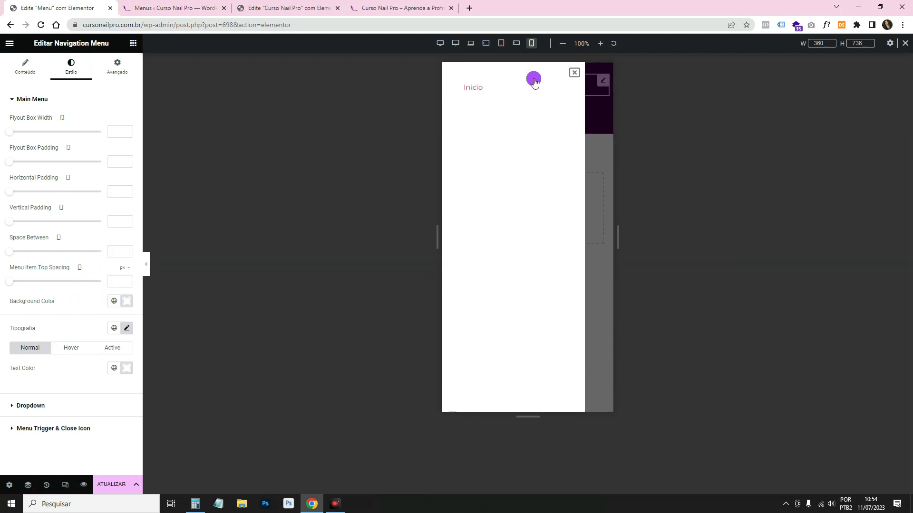
left_click(114, 302)
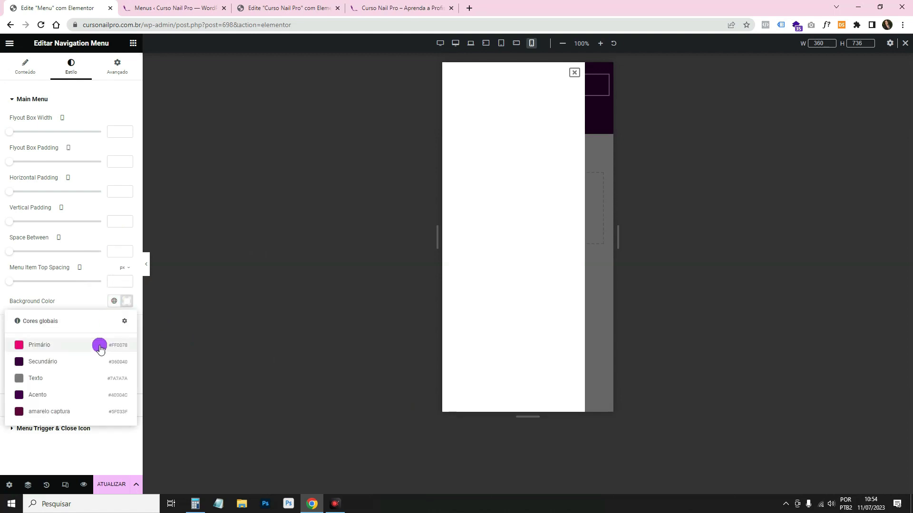
left_click(87, 368)
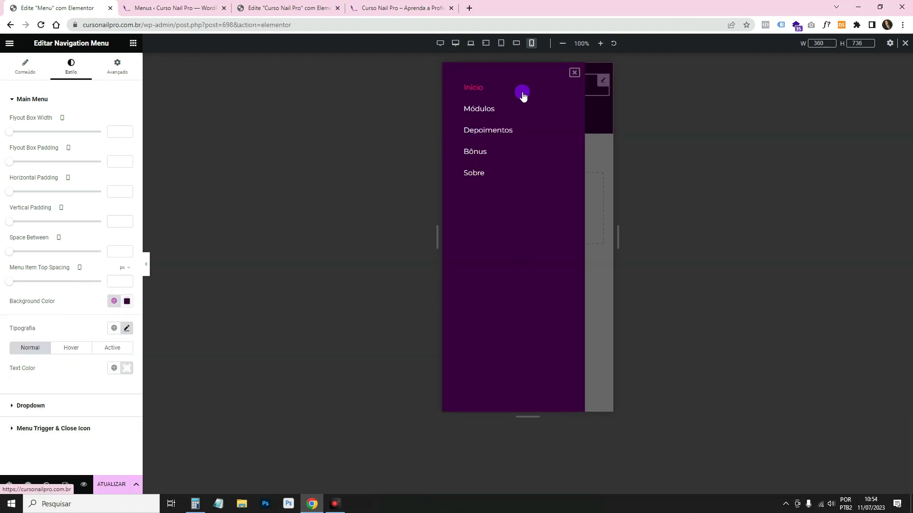
left_click(577, 73)
left_click(77, 106)
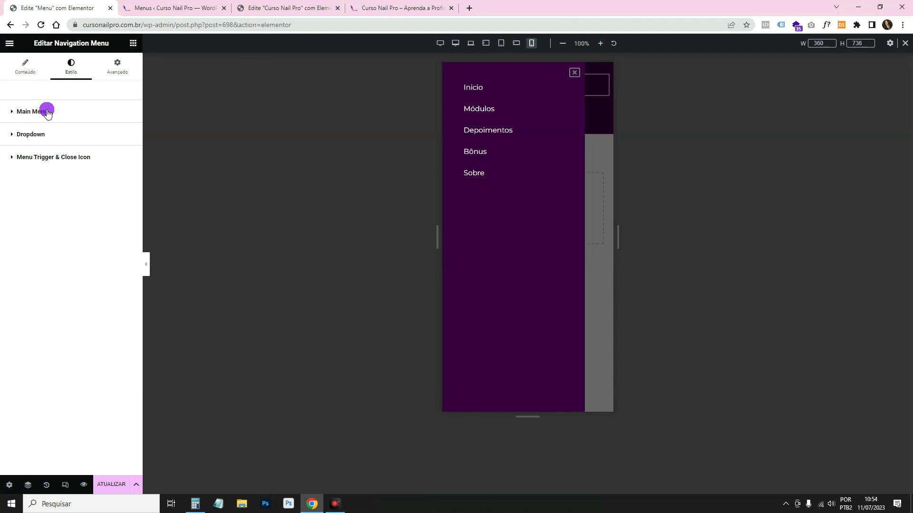
left_click(127, 313)
Set the flyout menu items' text colour to white, replacing the Secundário global colour.
left_click_drag(101, 338, 82, 368)
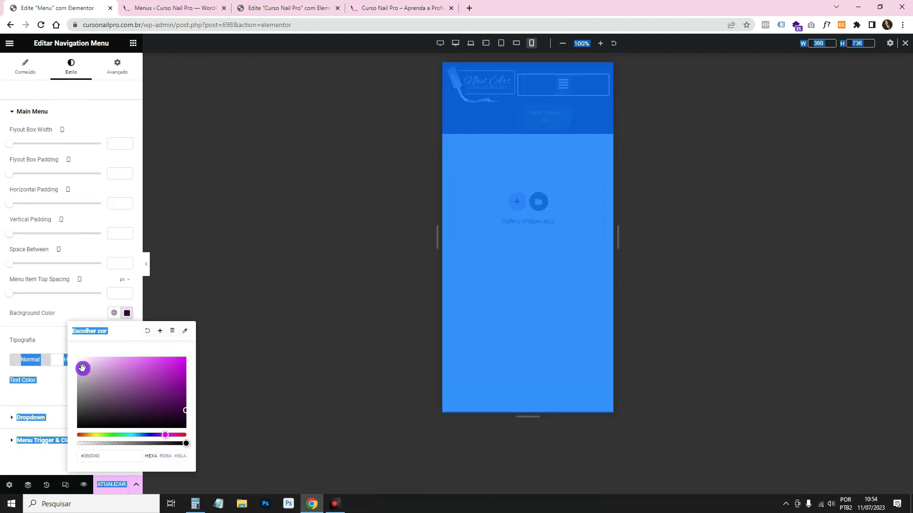
left_click(569, 88)
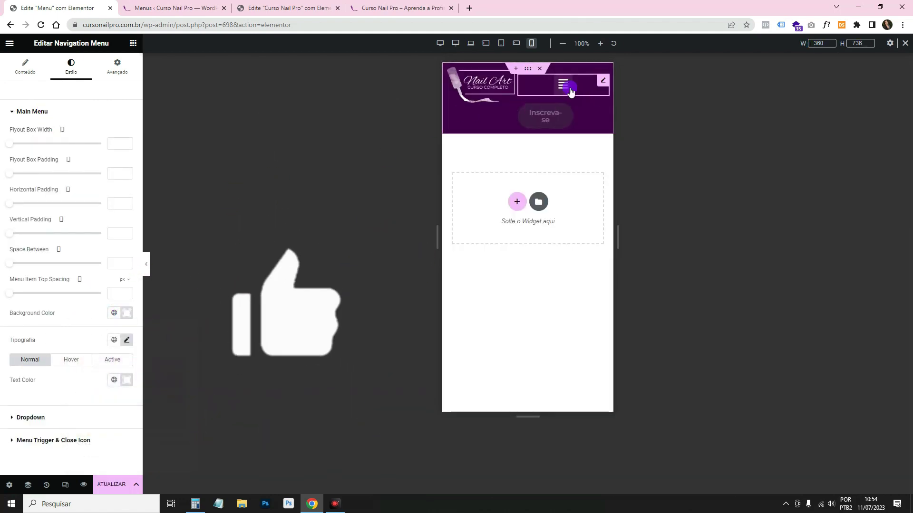
left_click(112, 169)
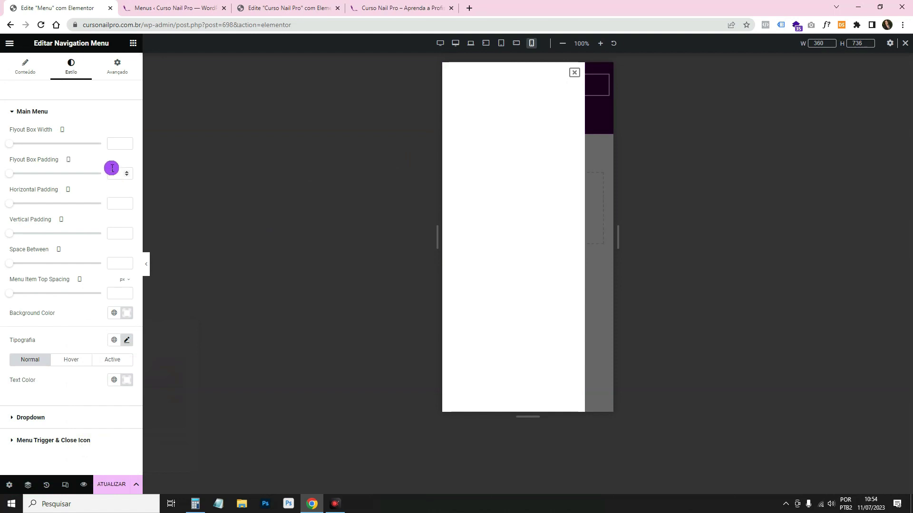
left_click(115, 343)
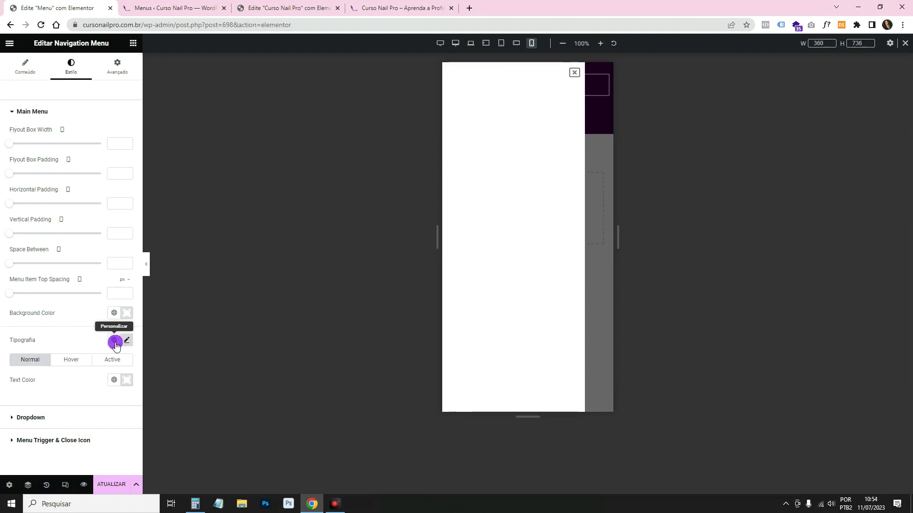
left_click(114, 380)
left_click(68, 309)
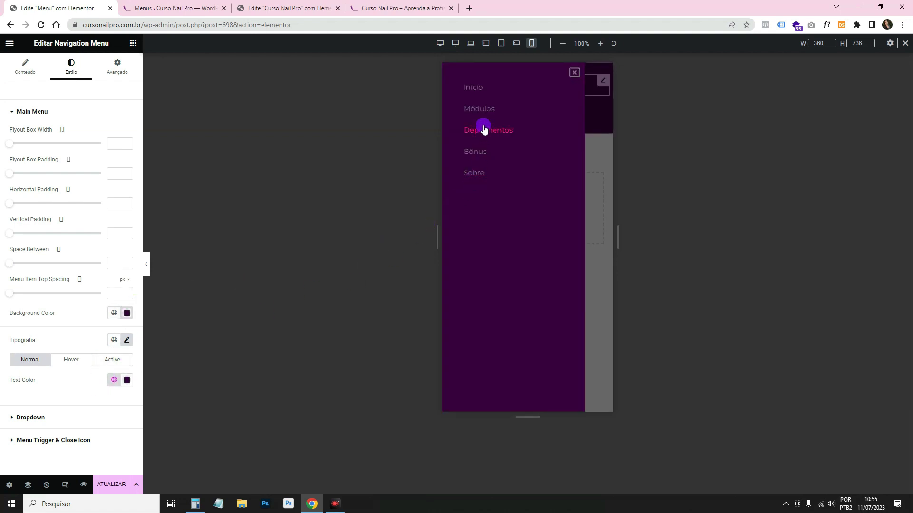
left_click(126, 380)
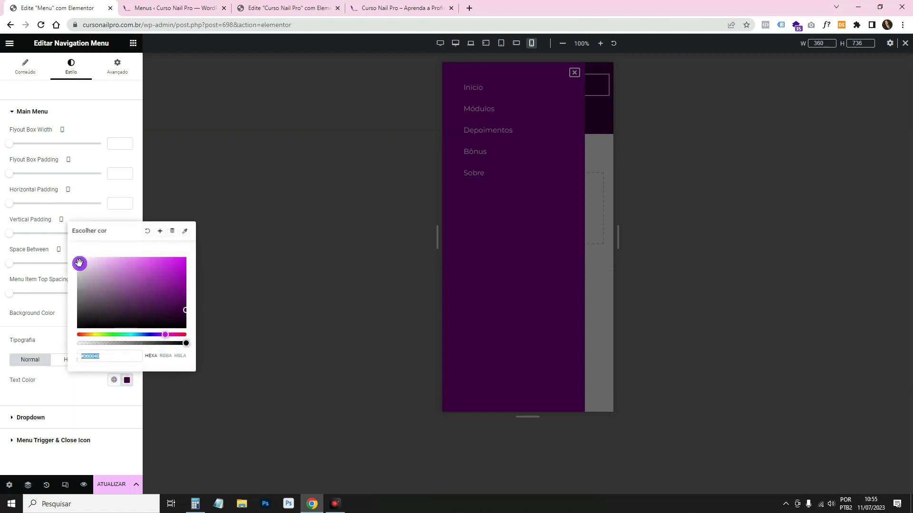
left_click(81, 392)
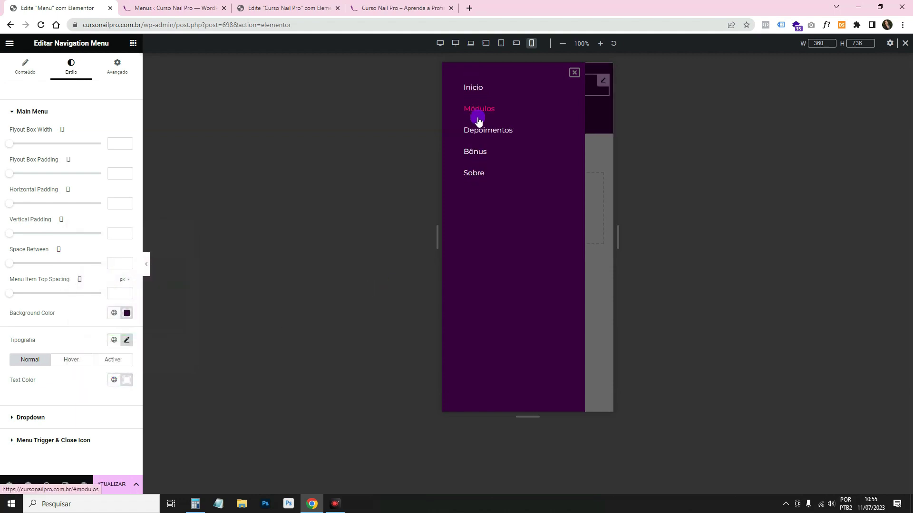
Check the white-on-purple flyout in the enlarged preview and close it again.
left_click(574, 71)
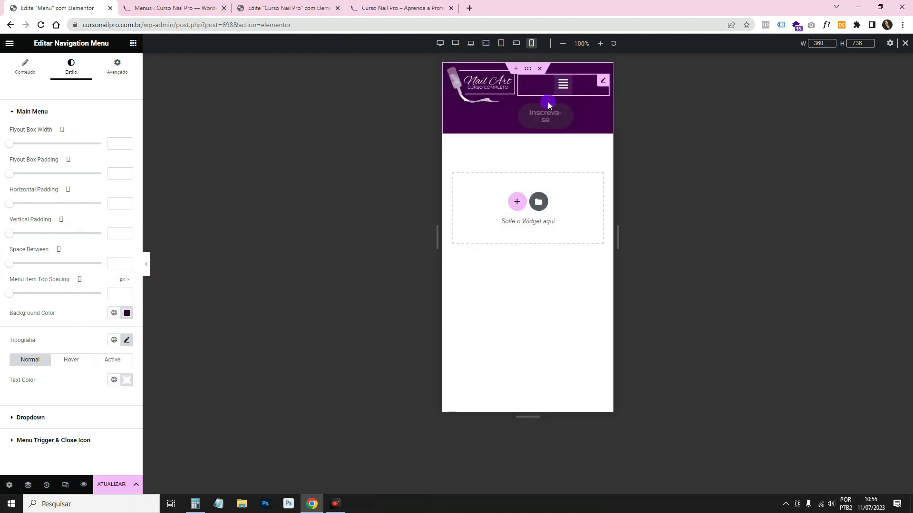
left_click(146, 266)
left_click(493, 86)
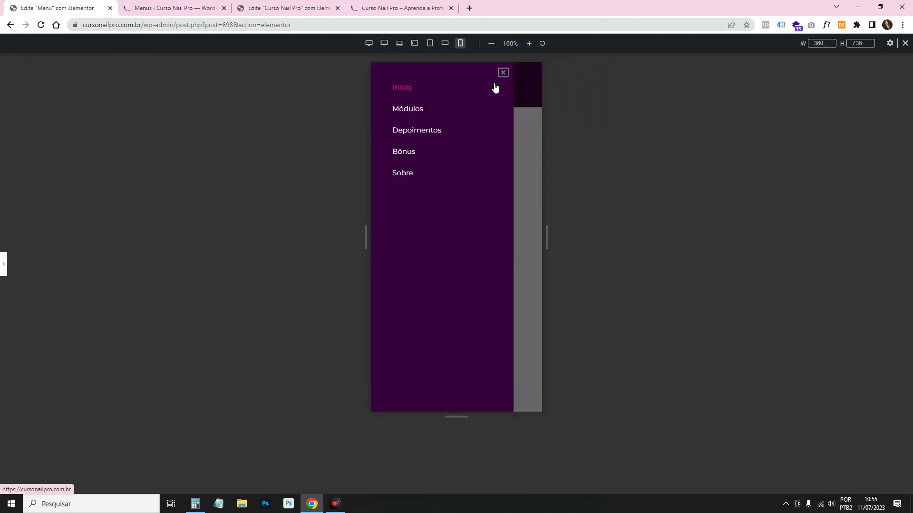
left_click(503, 73)
left_click(2, 261)
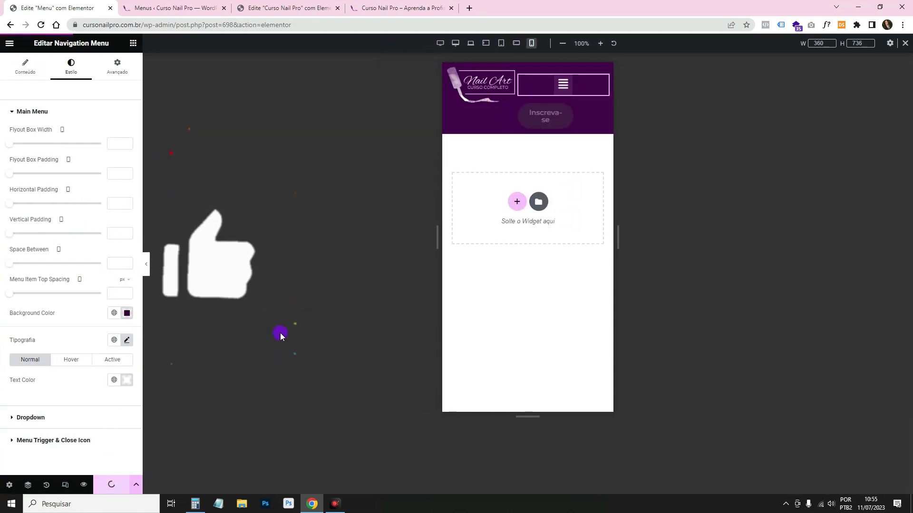
Check the menu at landscape-mobile and tablet widths, then return to mobile portrait.
left_click(517, 43)
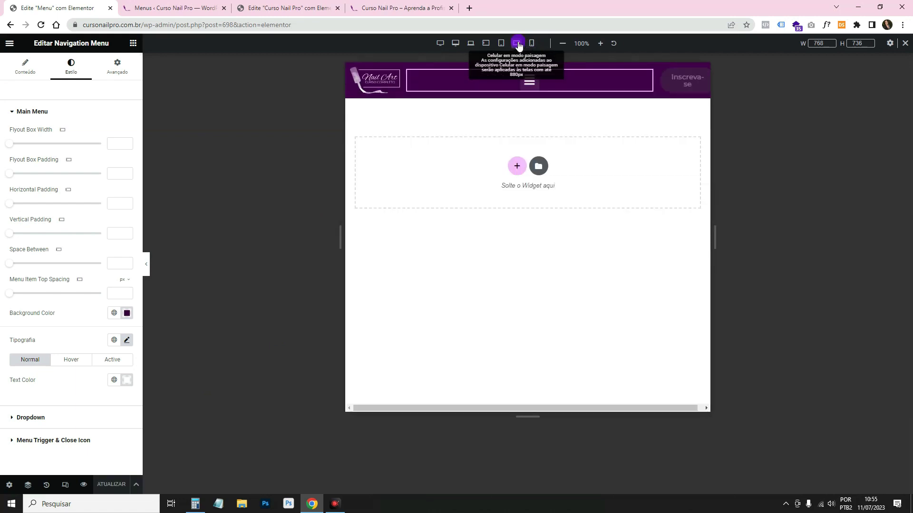
left_click(499, 45)
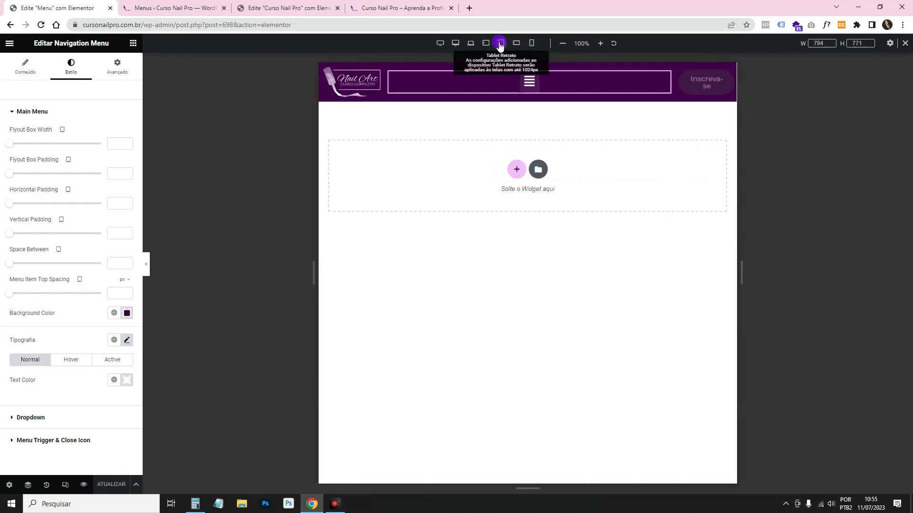
left_click(620, 146)
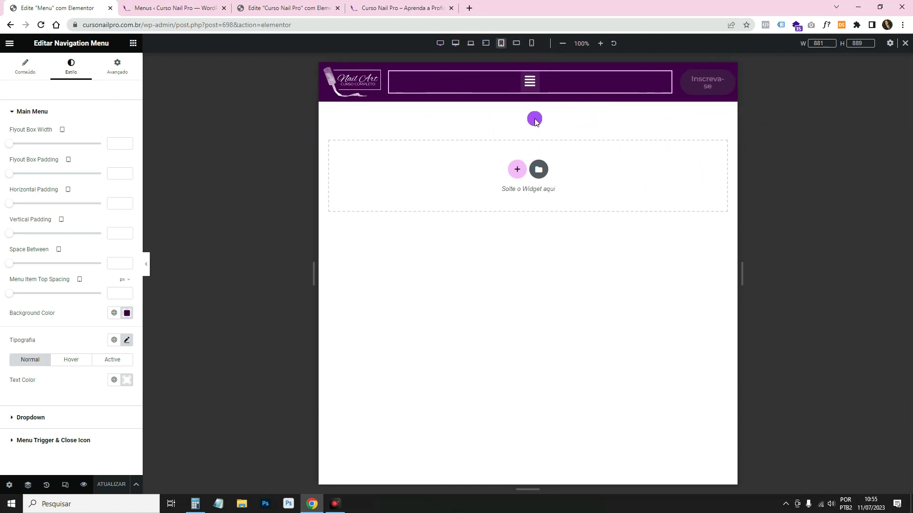
left_click(532, 44)
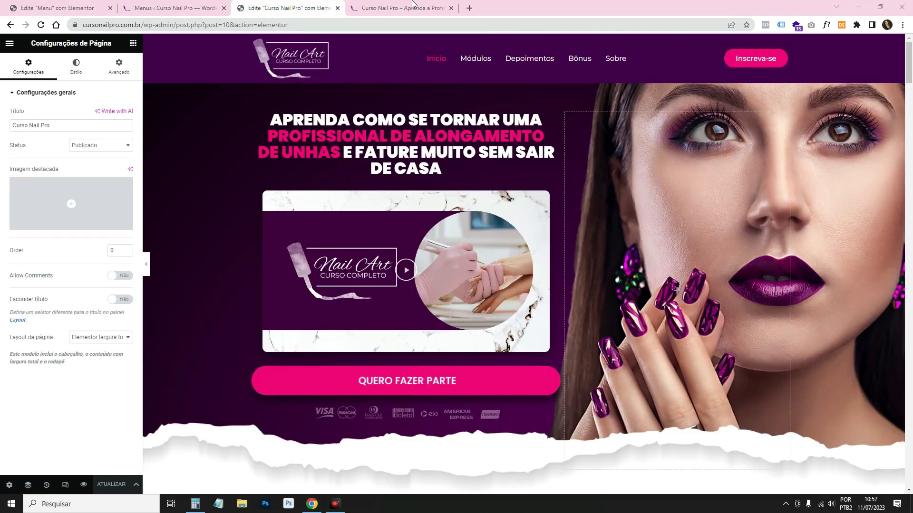
Preview the home page at mobile width, glancing at the Menus page and live site.
left_click(67, 486)
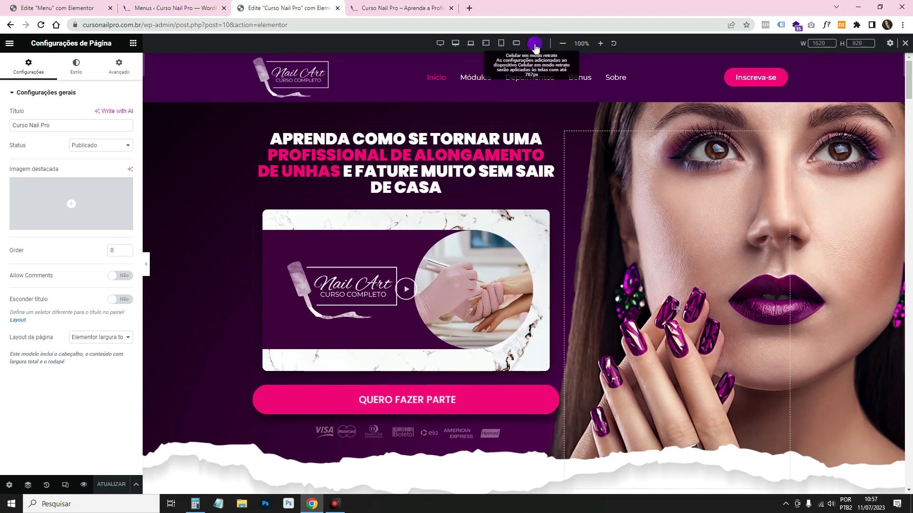
left_click(532, 43)
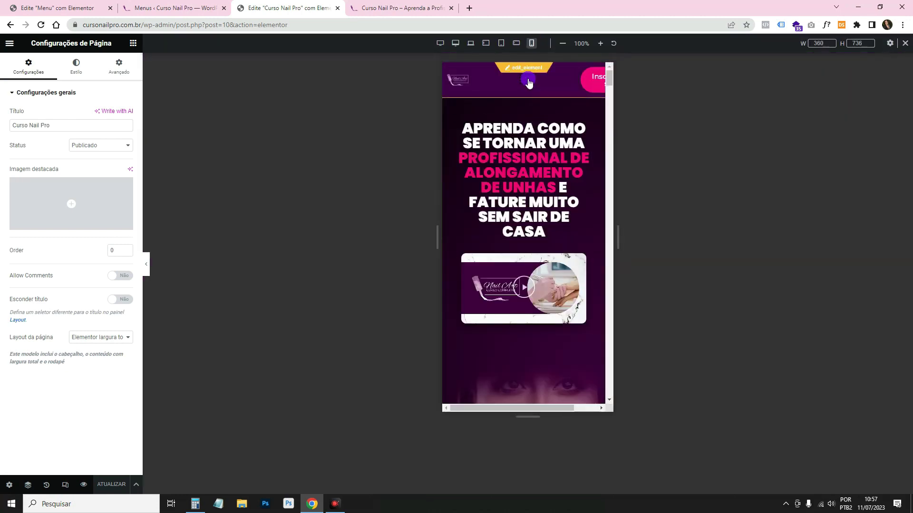
left_click(183, 4)
left_click(286, 5)
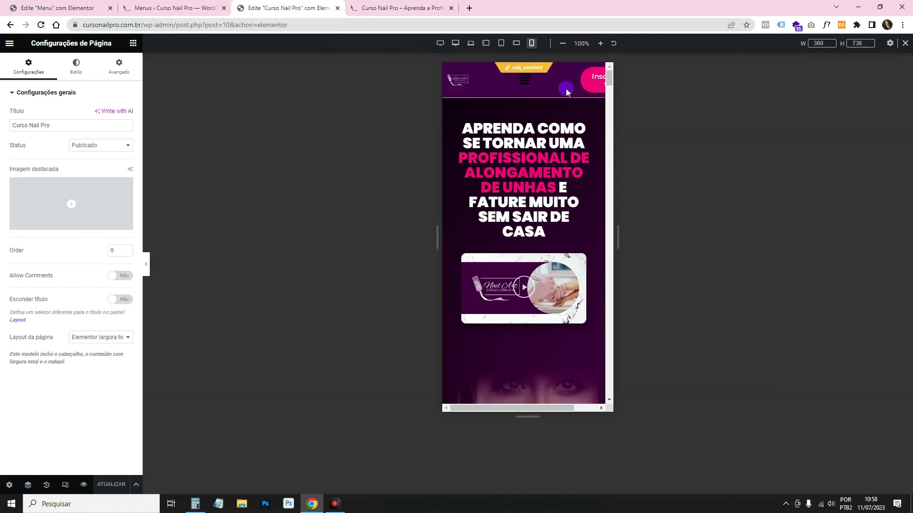
left_click(392, 6)
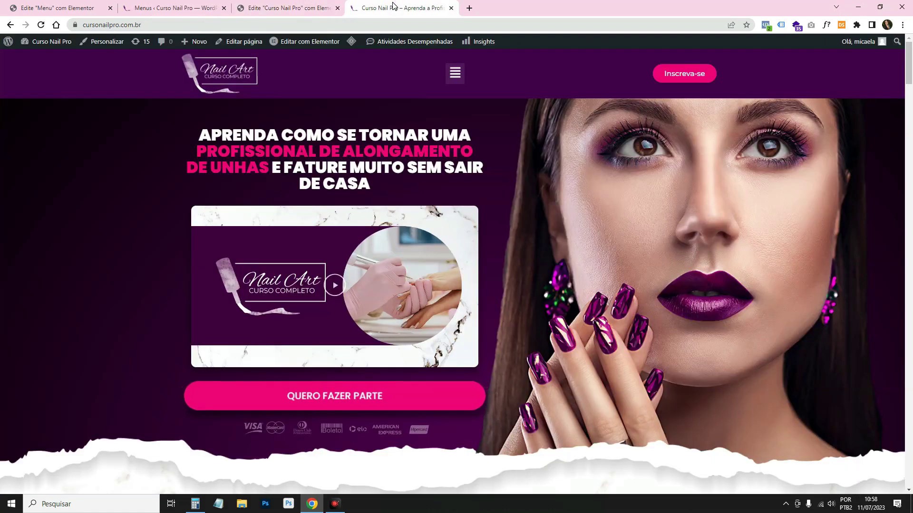
left_click(323, 6)
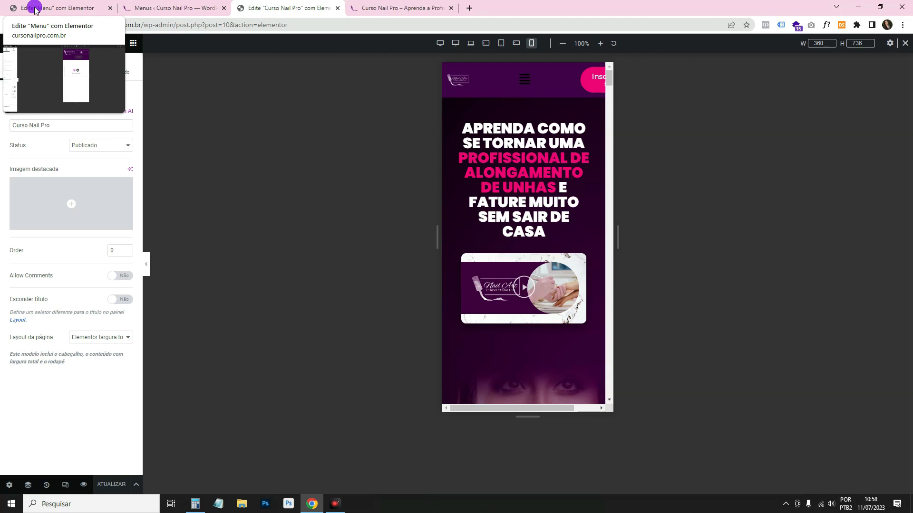
Open the flyout in the Menu template preview, check the Módulos link, and close it.
left_click(36, 9)
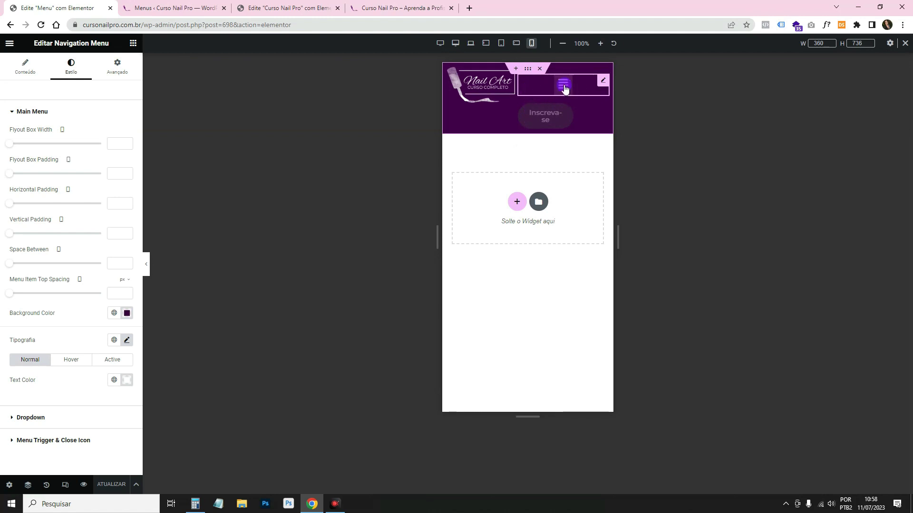
left_click(327, 221)
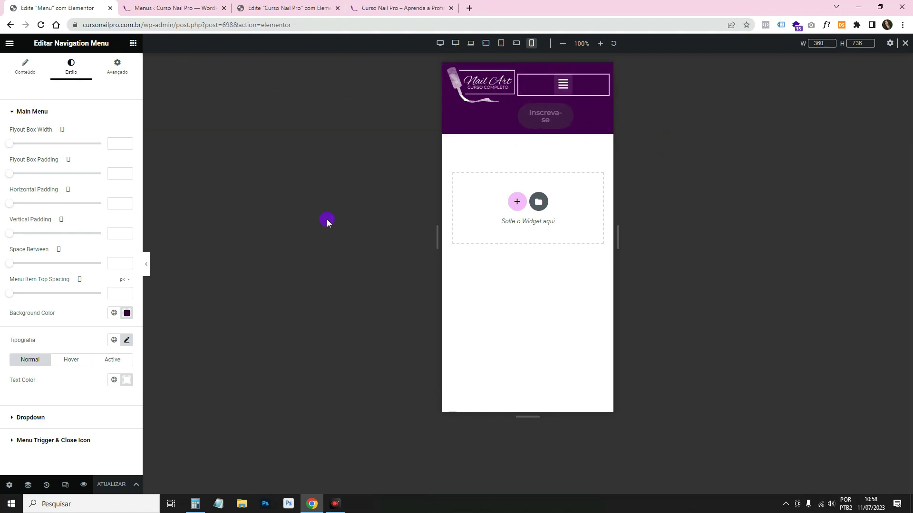
left_click(147, 262)
left_click(492, 85)
left_click(406, 102)
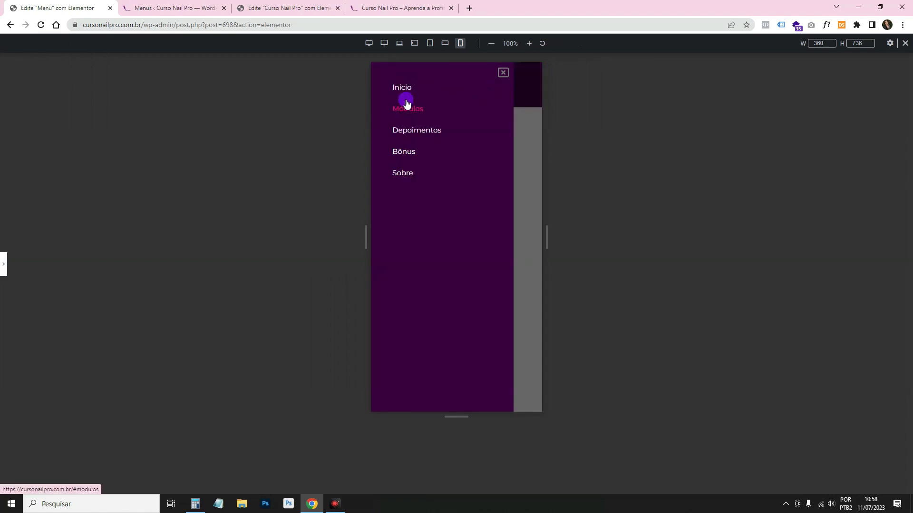
left_click(502, 75)
Reload the live site, test its hamburger side menu, and return to the Menu template.
key("ctrl+4")
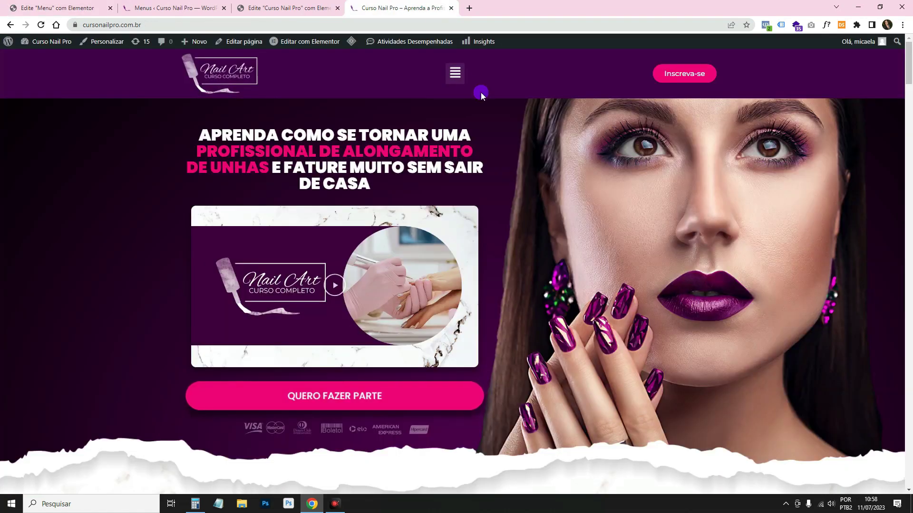
left_click(41, 25)
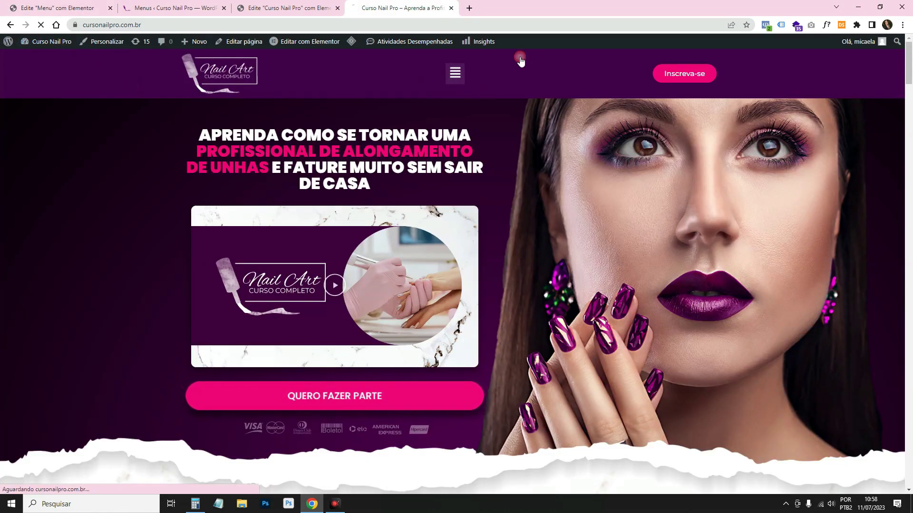
left_click(475, 78)
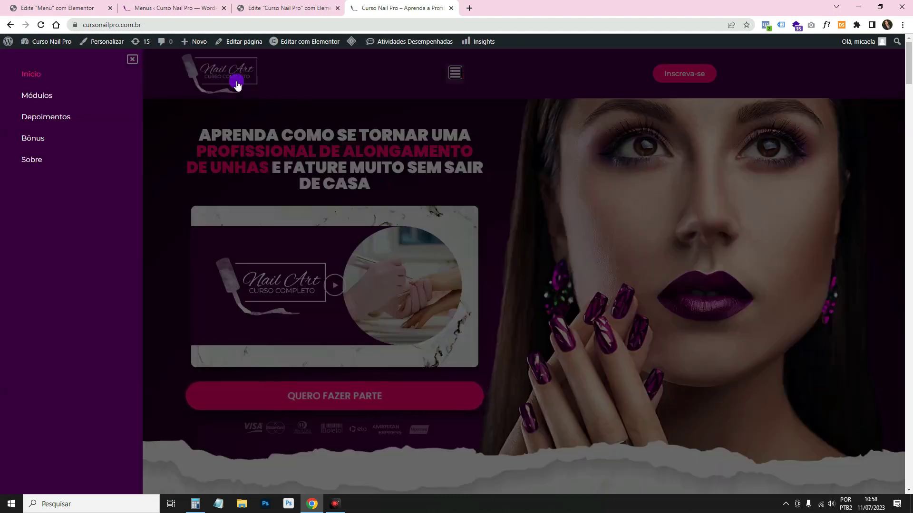
left_click(136, 64)
left_click(101, 13)
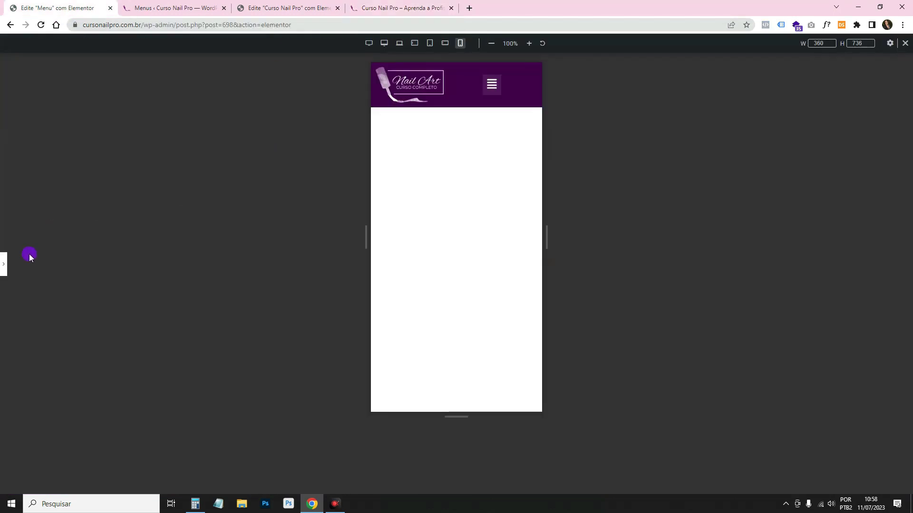
left_click(4, 264)
Duplicate the Nav Menu and hide the flyout copy on Widescreen and Desktop.
right_click(556, 84)
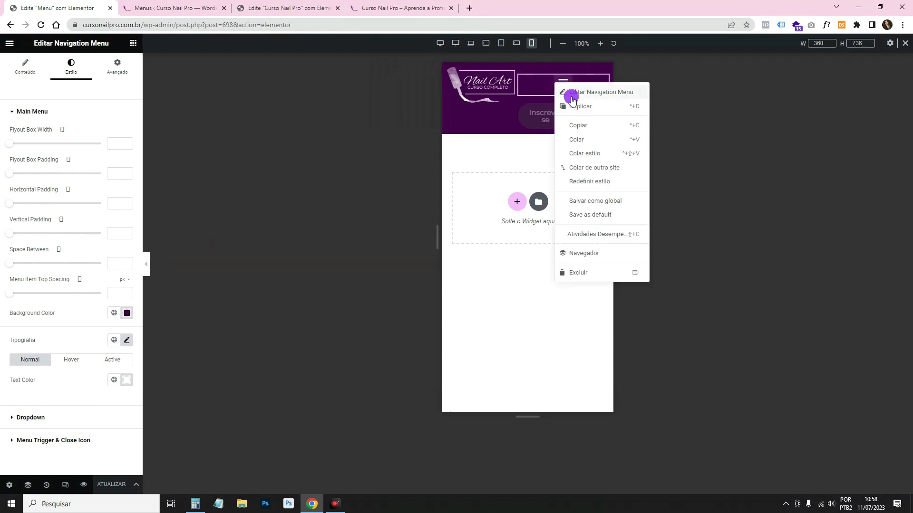
left_click(580, 107)
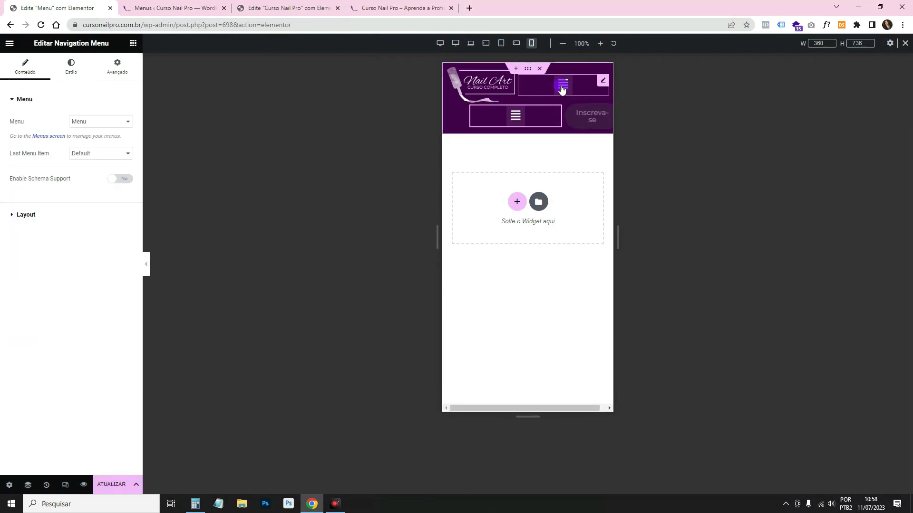
left_click(602, 83)
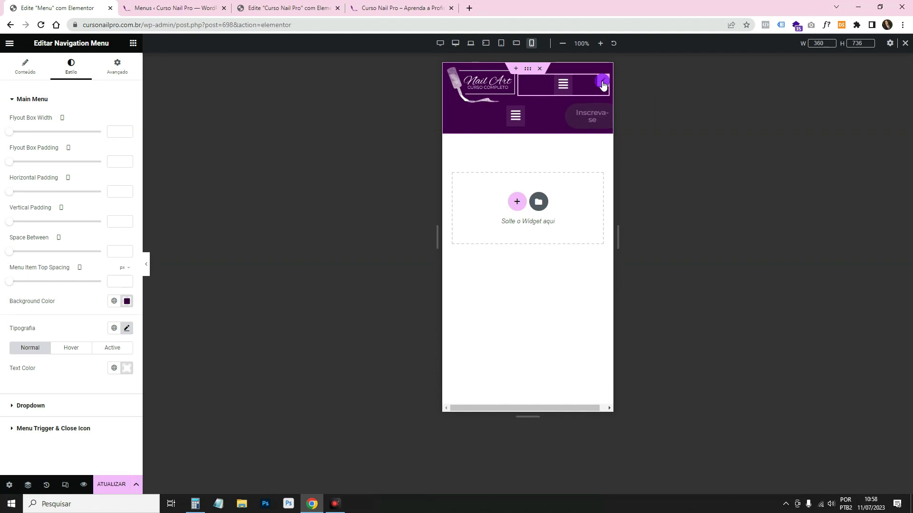
left_click(118, 65)
scroll(100, 285, "down", 5)
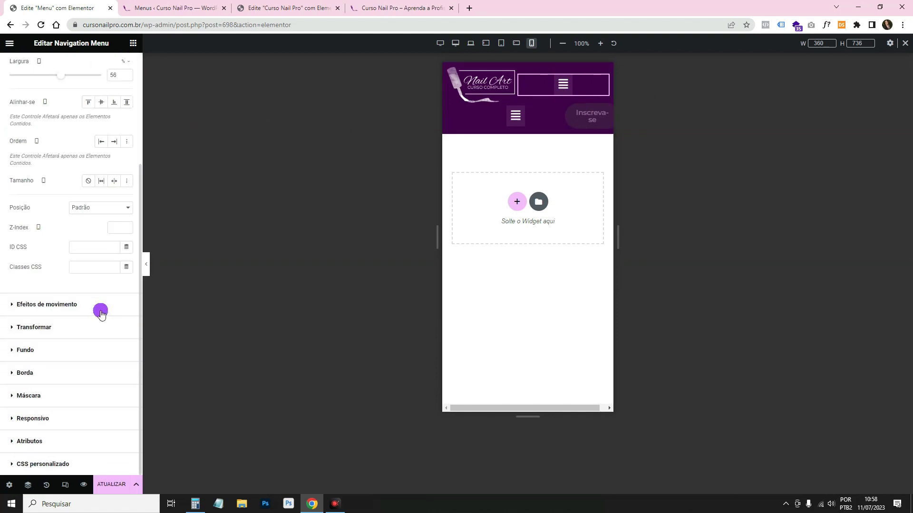
left_click(61, 419)
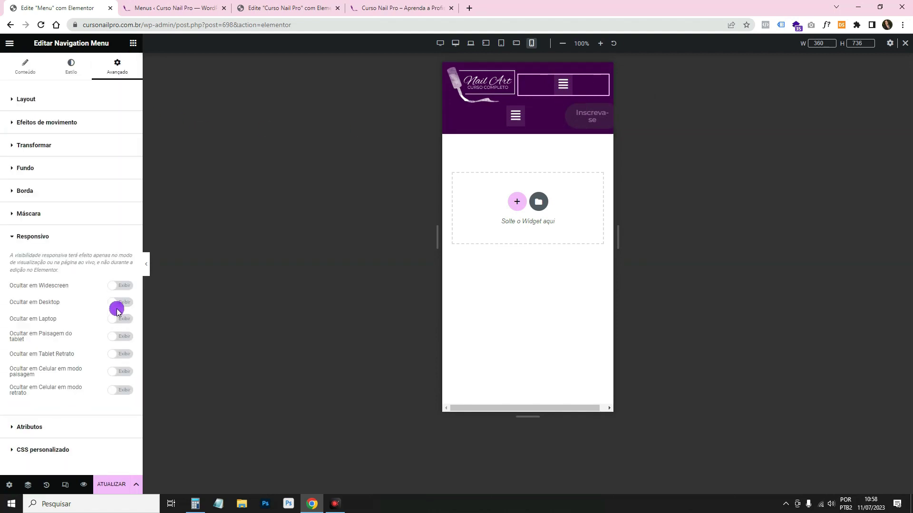
left_click(124, 286)
left_click(573, 97)
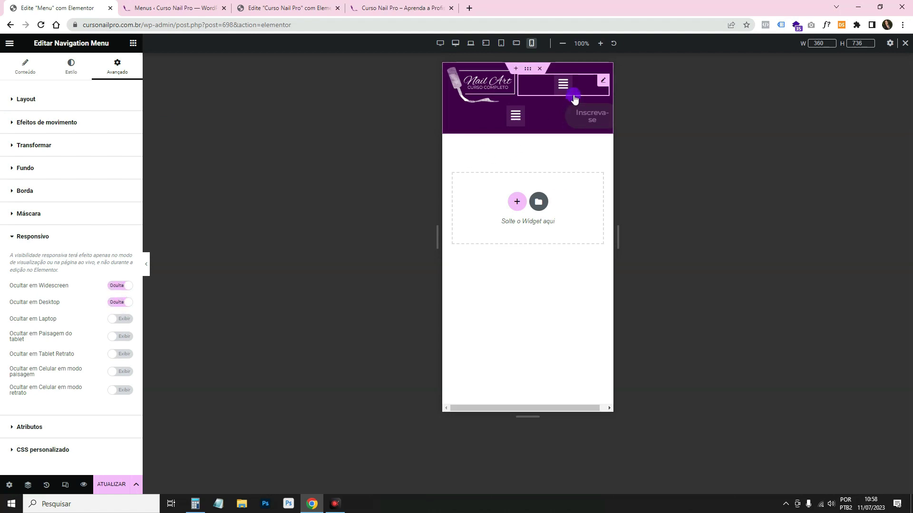
Set the second nav menu's layout to Horizontal.
left_click(558, 114)
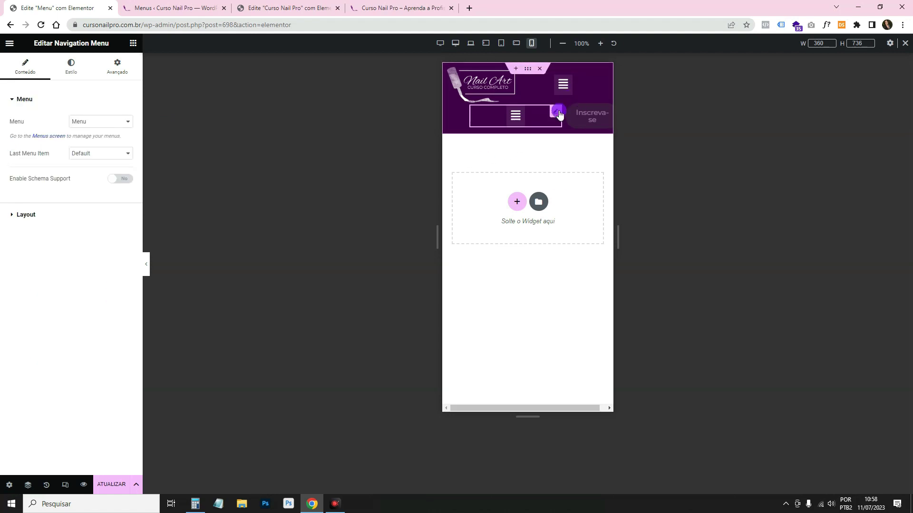
left_click(213, 156)
left_click(58, 215)
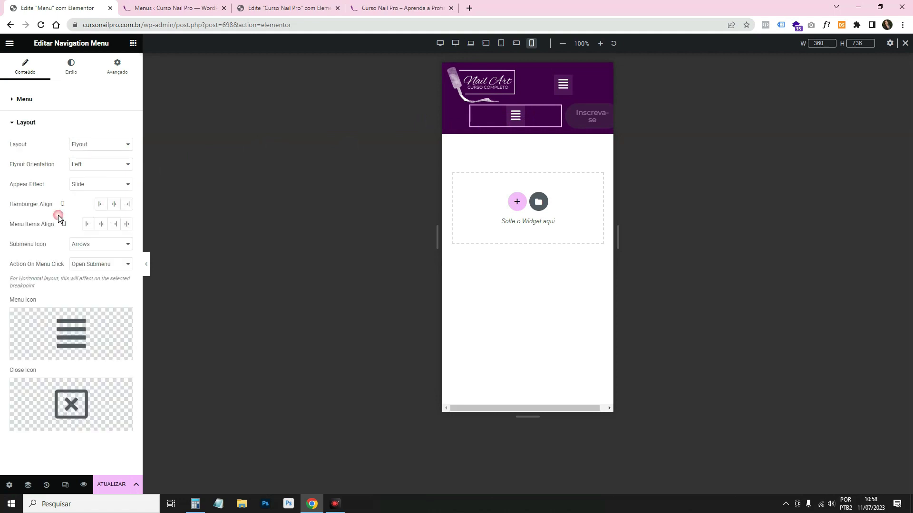
left_click(83, 145)
left_click(94, 153)
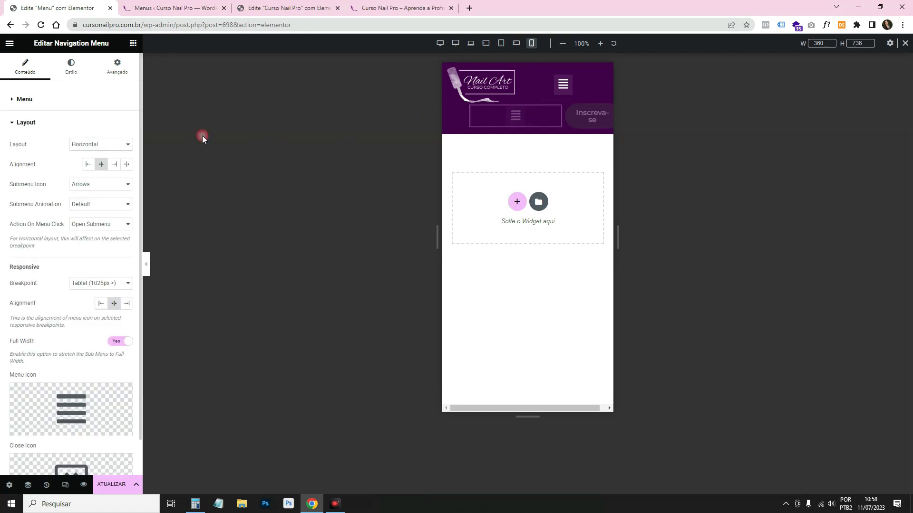
Hide the horizontal menu on landscape tablets, portrait tablets and phones.
left_click(515, 122)
left_click(118, 76)
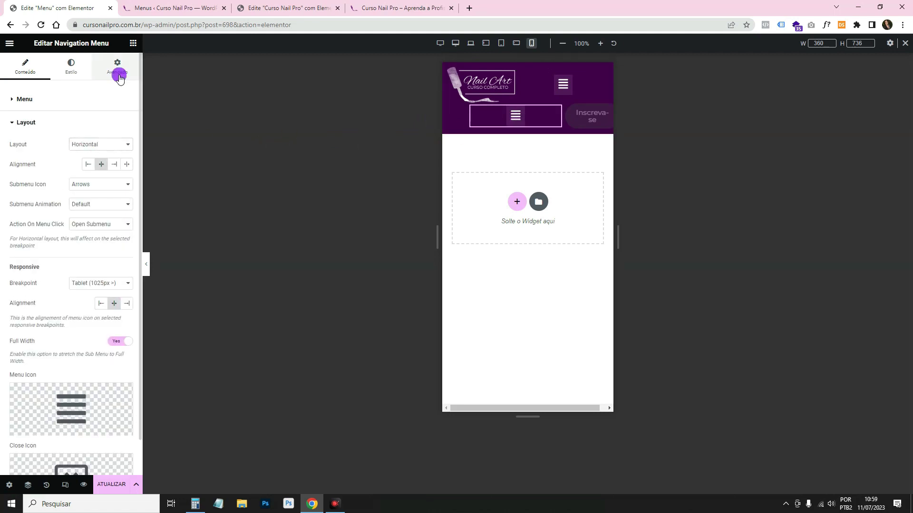
scroll(96, 260, "down", 3)
left_click(97, 260)
left_click(50, 420)
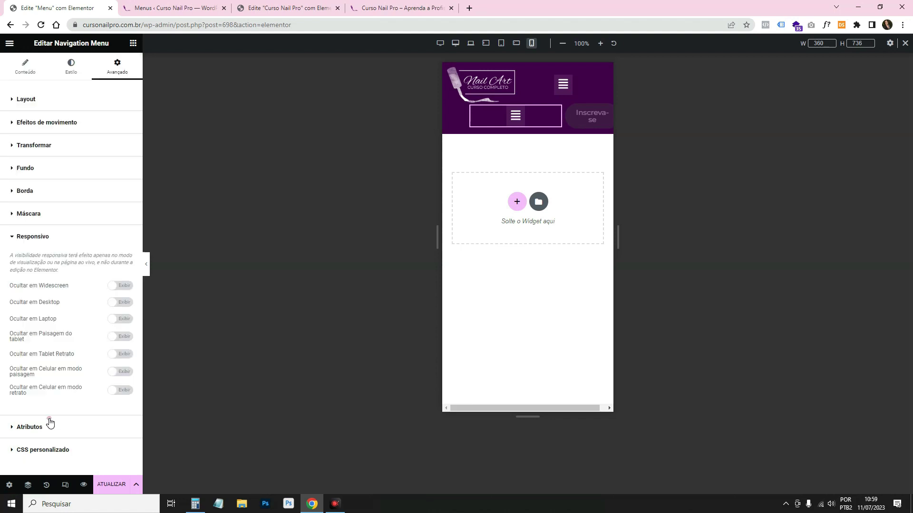
left_click(134, 394)
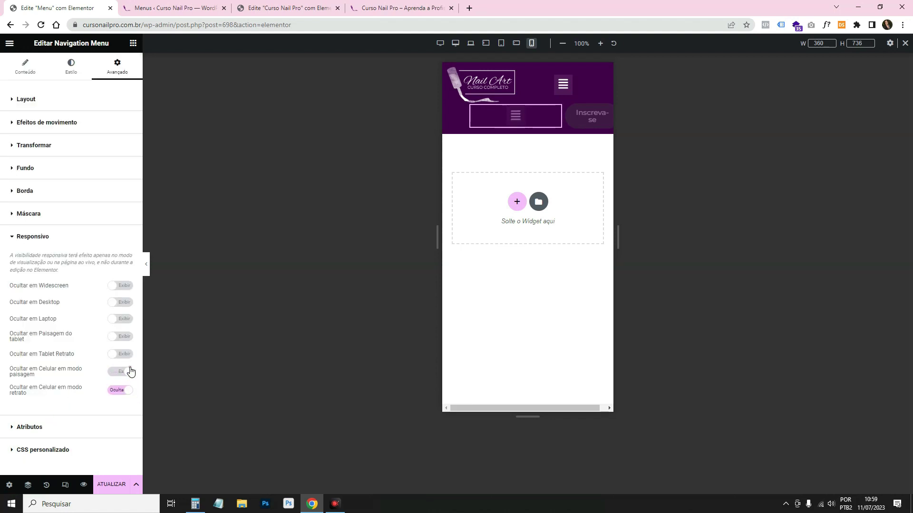
left_click(127, 336)
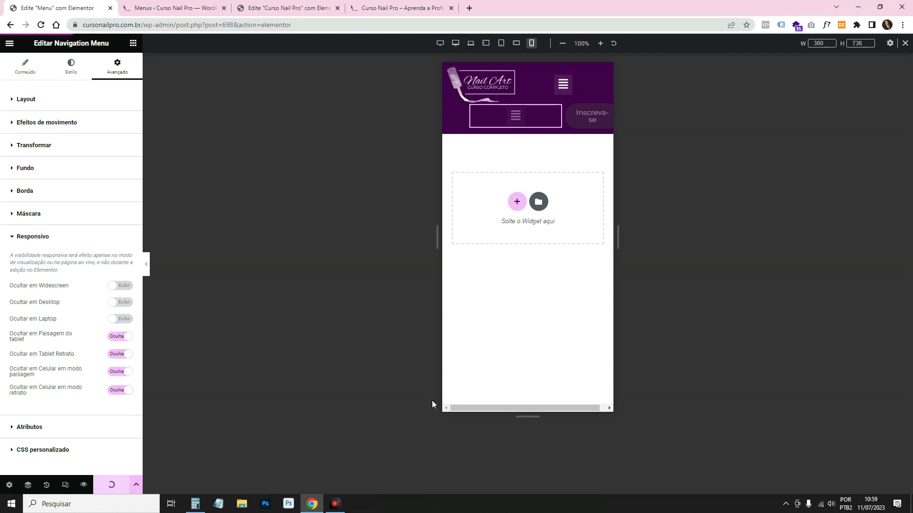
Reload the live site and test the hamburger drawer in DevTools' mobile device view.
left_click(402, 7)
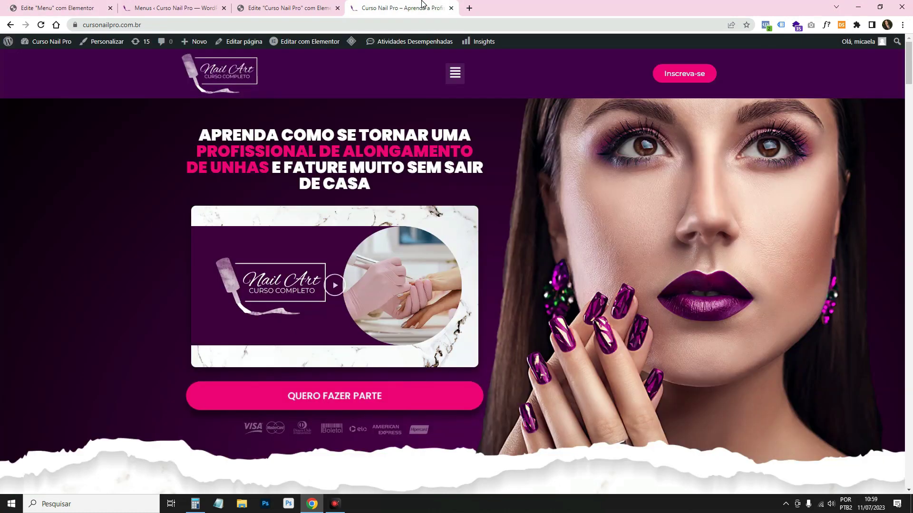
left_click(41, 25)
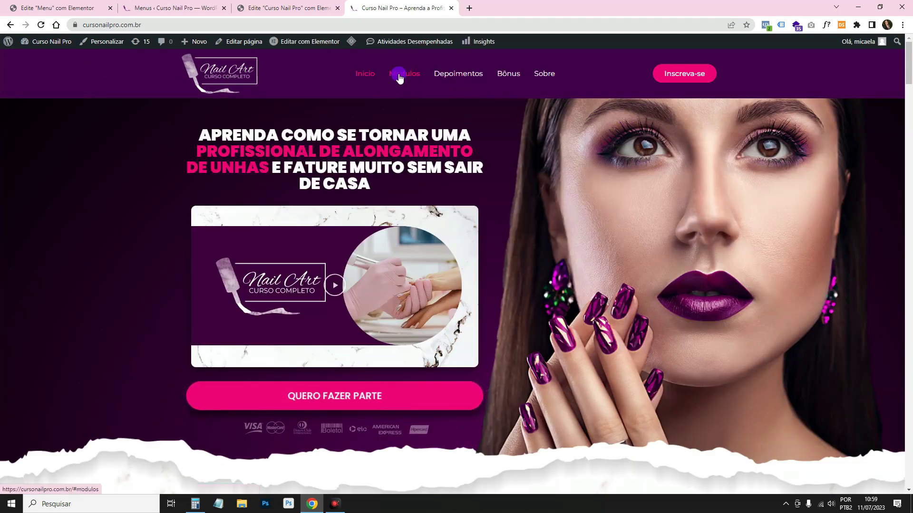
right_click(580, 71)
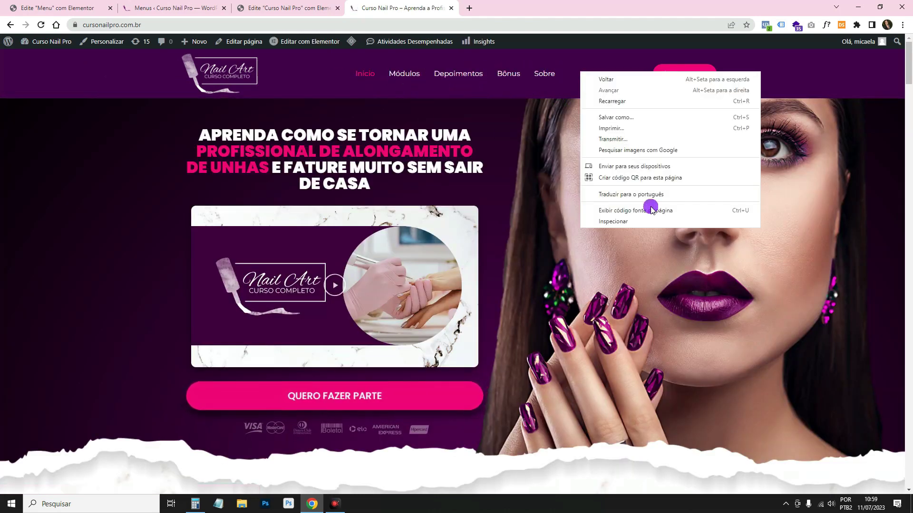
left_click(646, 222)
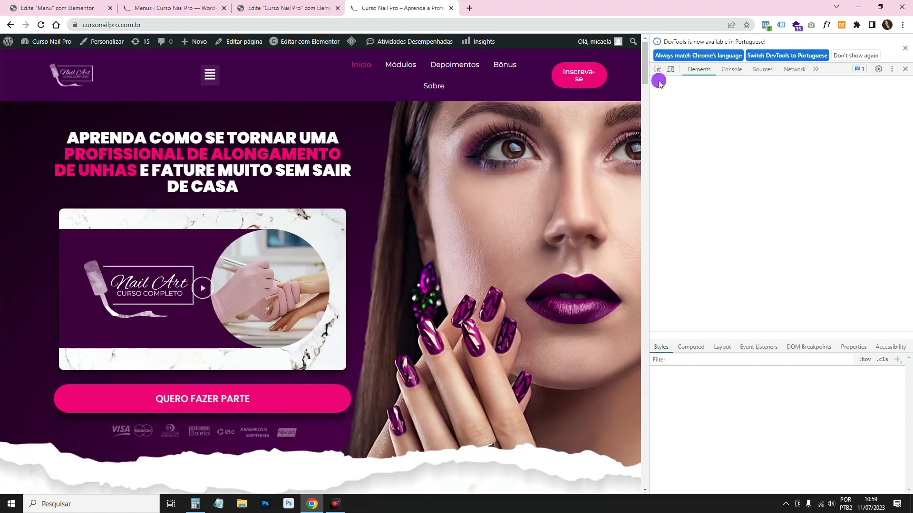
left_click(670, 70)
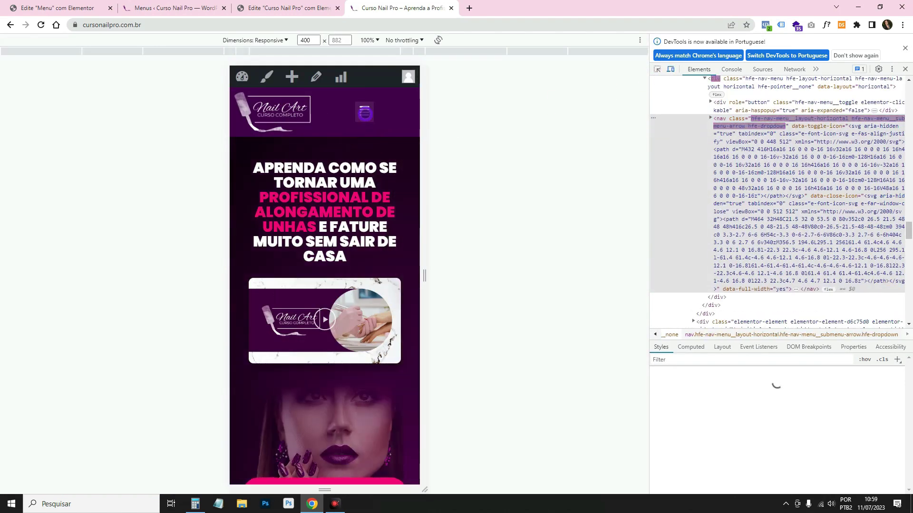
left_click(365, 113)
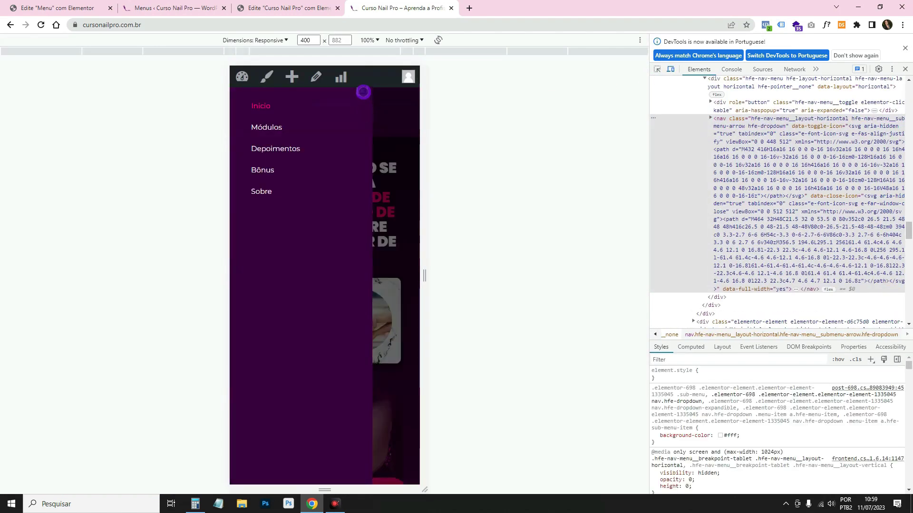
left_click(363, 92)
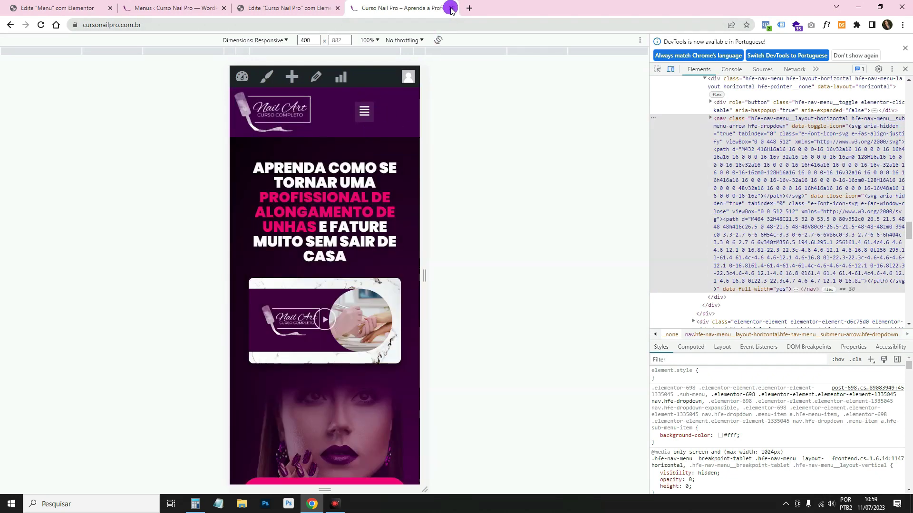
Close DevTools and the extra Curso Nail Pro editor tab.
left_click(904, 69)
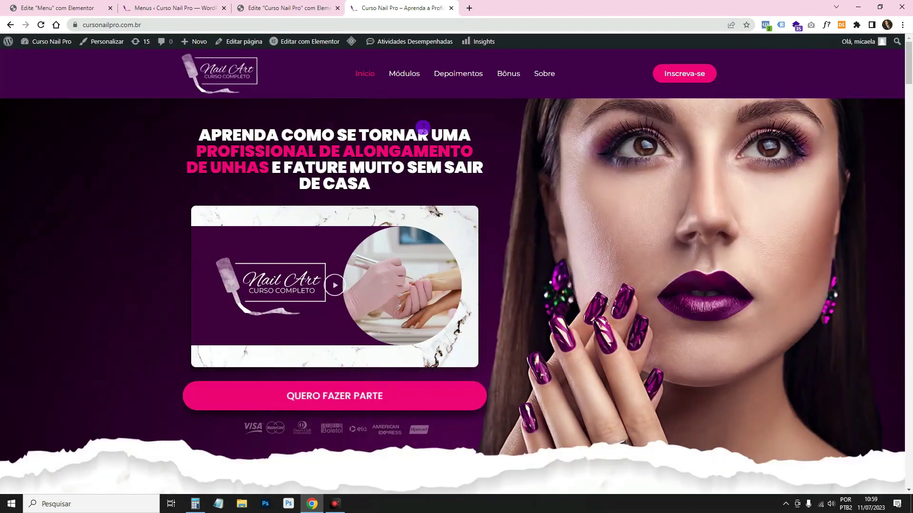
left_click(273, 7)
key("ctrl+w")
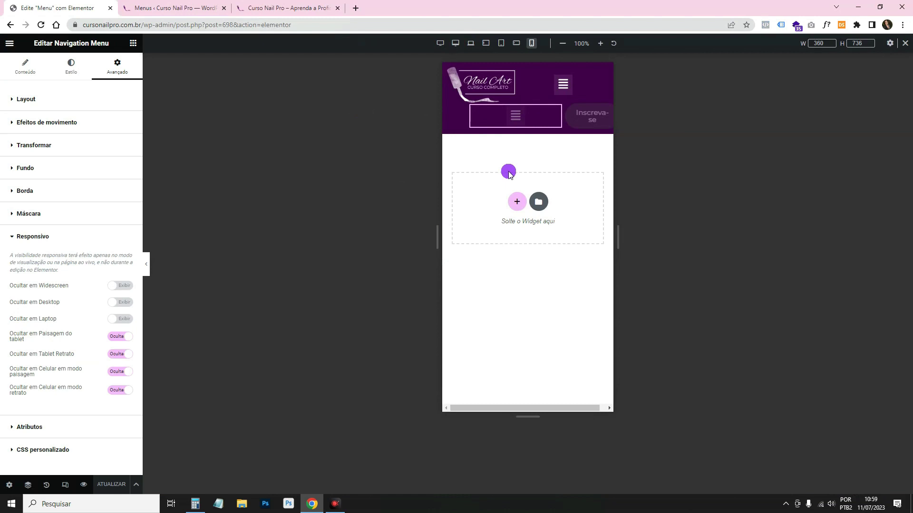
Delete the duplicate nav menu and set the remaining one's layout to Horizontal.
mouse_move(554, 116)
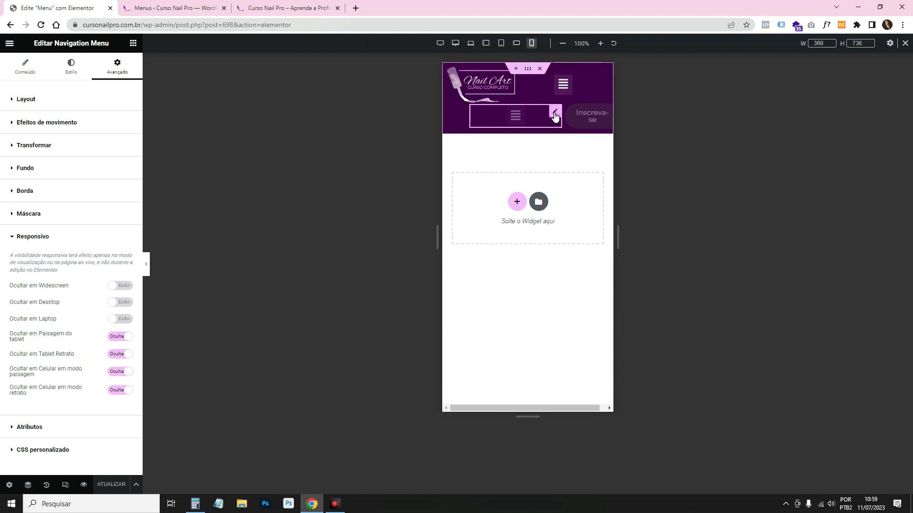
right_click(555, 117)
left_click(619, 302)
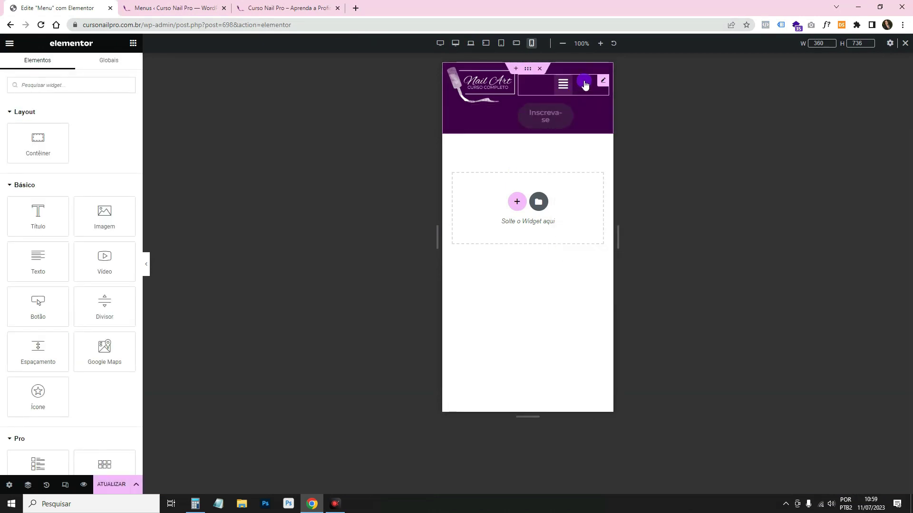
left_click(602, 83)
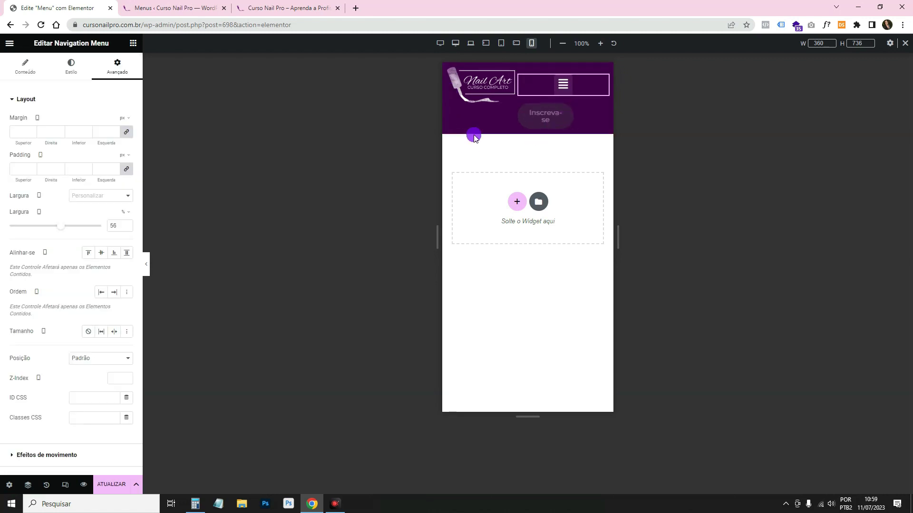
left_click(16, 72)
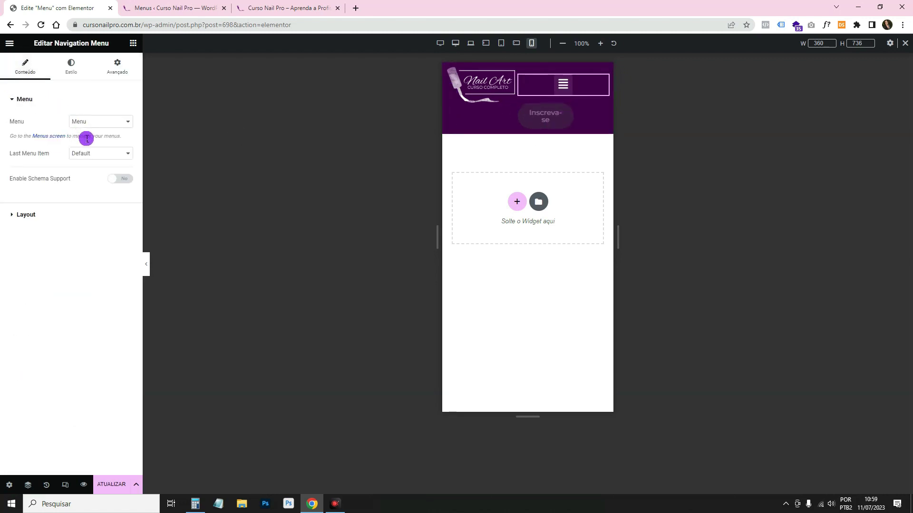
left_click(63, 211)
left_click(102, 144)
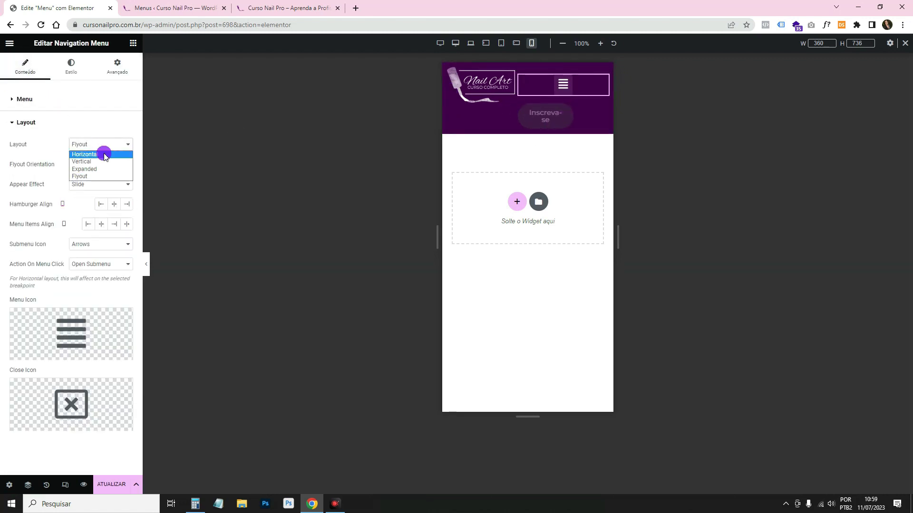
left_click(102, 150)
Test the mobile menu in the enlarged preview, checking the Bônus item.
left_click(159, 259)
left_click(148, 263)
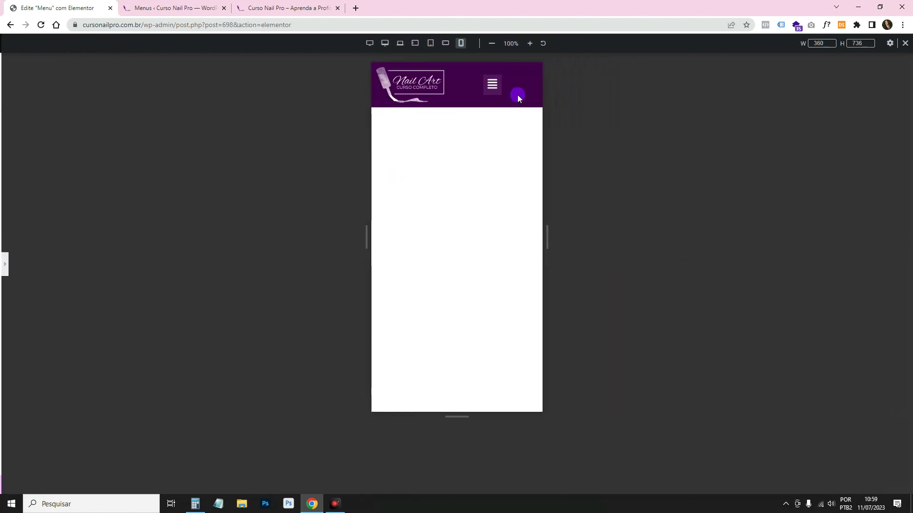
left_click(492, 83)
left_click(491, 174)
left_click(46, 336)
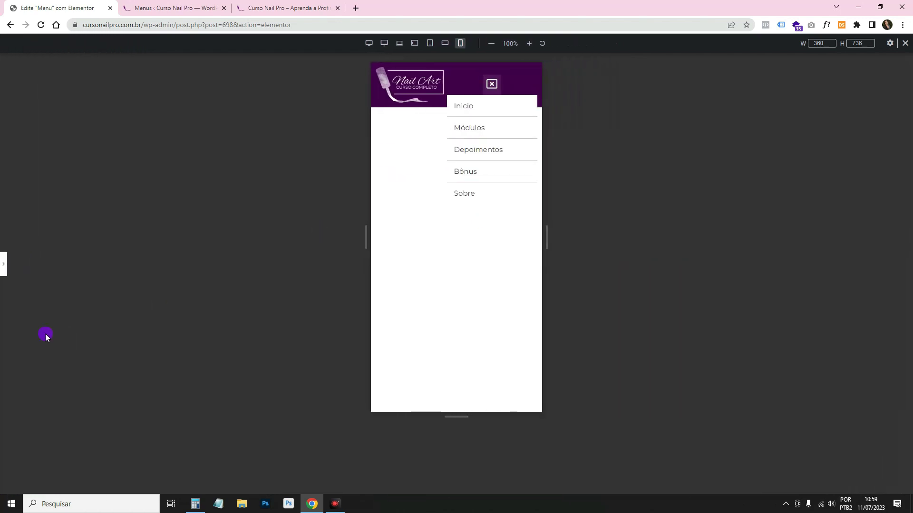
left_click(3, 258)
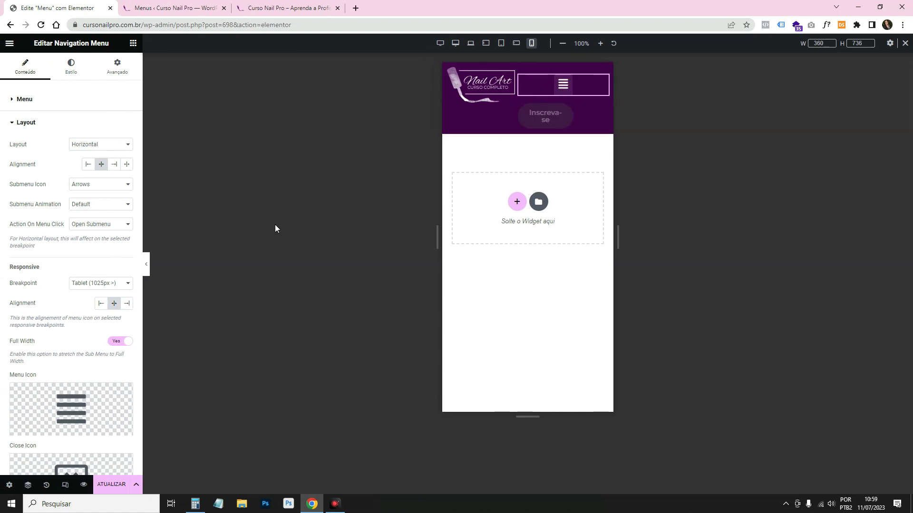
Review the menu's Responsivo visibility settings, then go to the live Curso Nail Pro site.
left_click(106, 71)
scroll(75, 332, "down", 3)
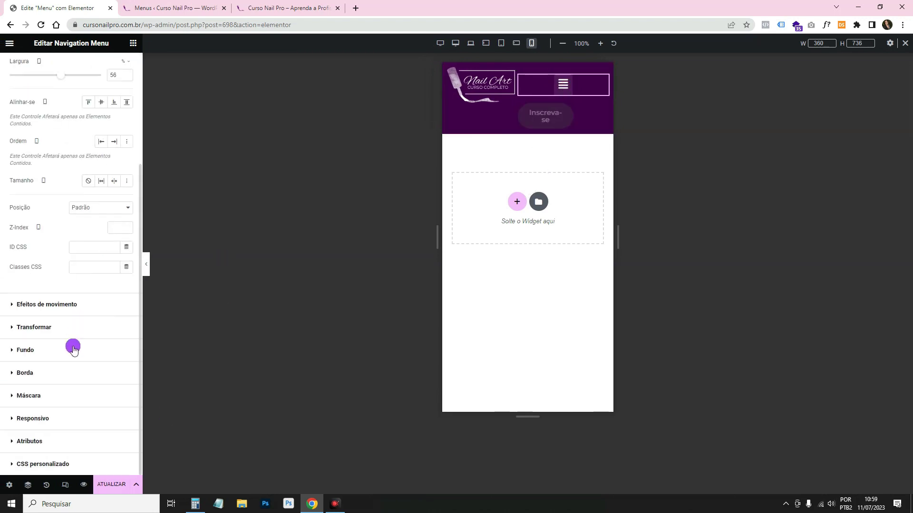
left_click(34, 418)
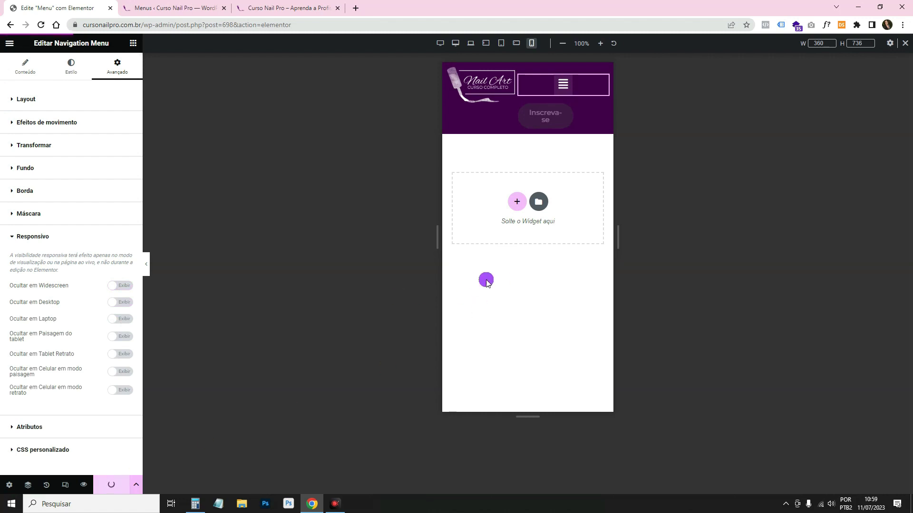
left_click(265, 6)
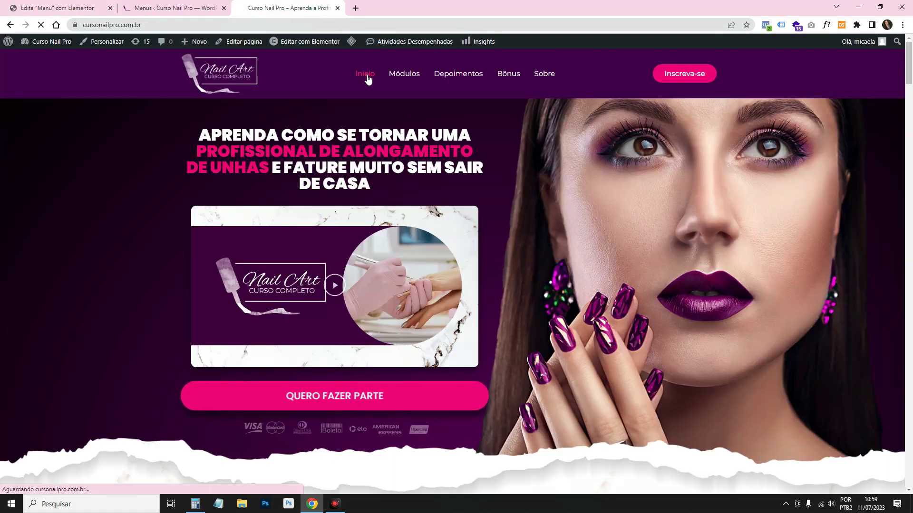
key("F5")
scroll(520, 133, "down", 7)
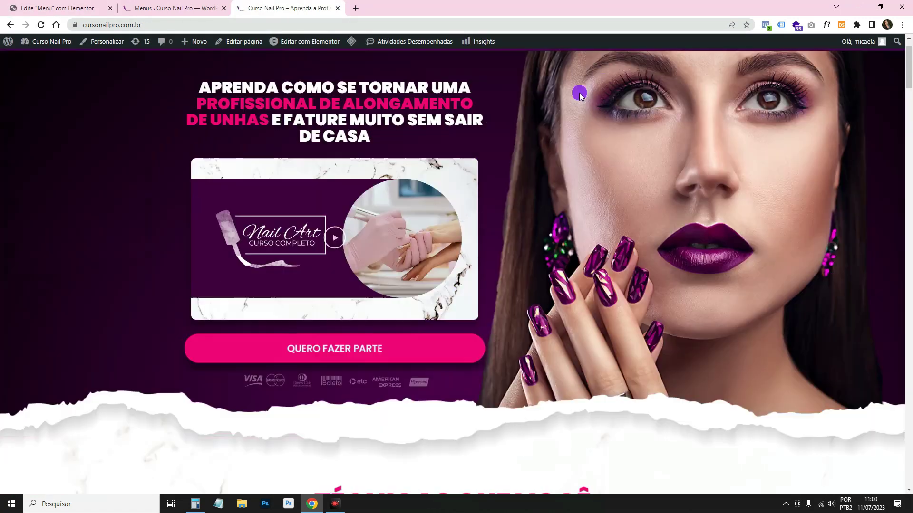
scroll(577, 107, "up", 7)
right_click(580, 112)
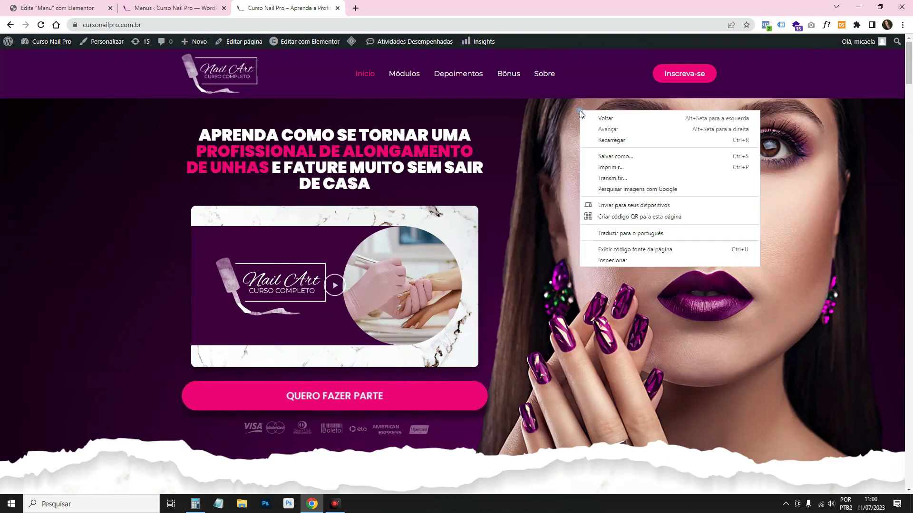
left_click(631, 260)
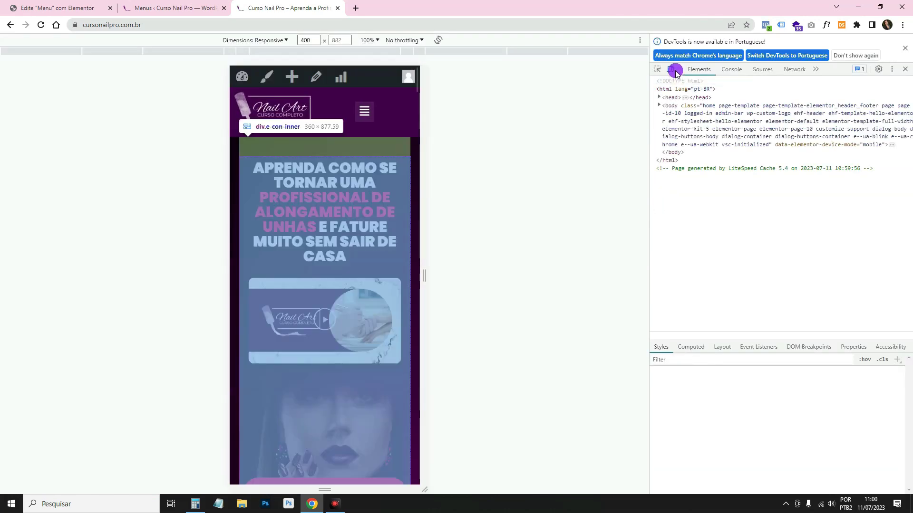
left_click(358, 111)
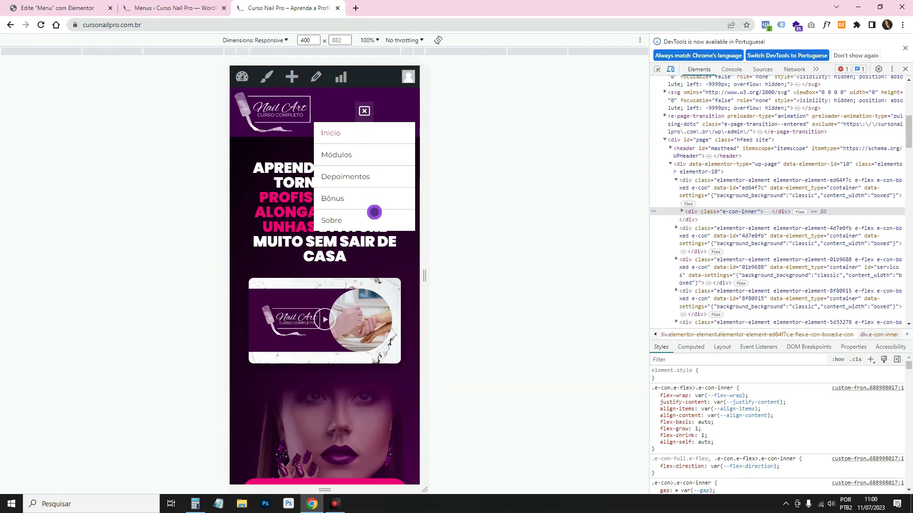
left_click(905, 48)
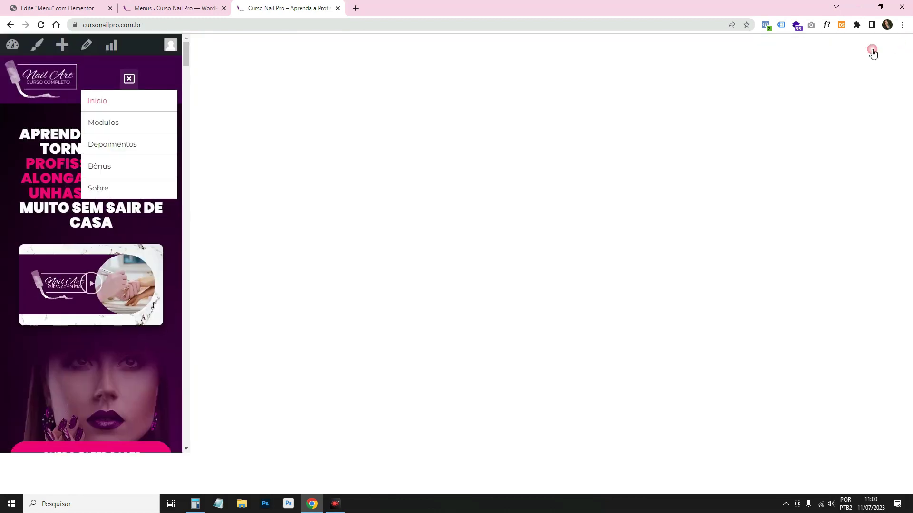
left_click(905, 42)
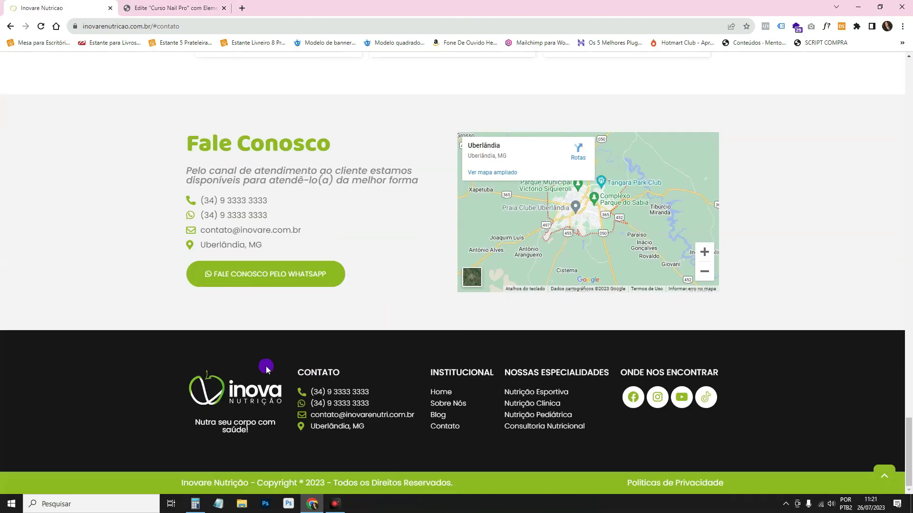
Scroll through the Inovare Nutrição site from the top down to its footer.
key("Home")
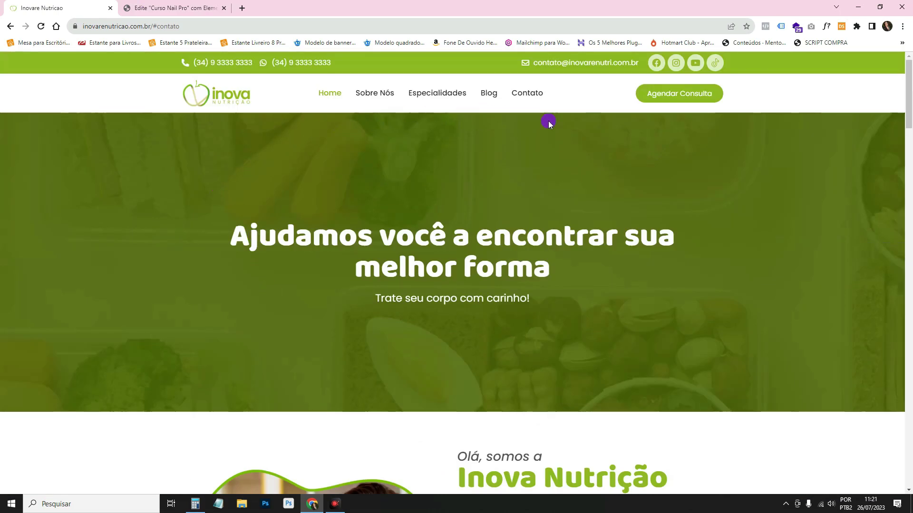
scroll(259, 319, "down", 15)
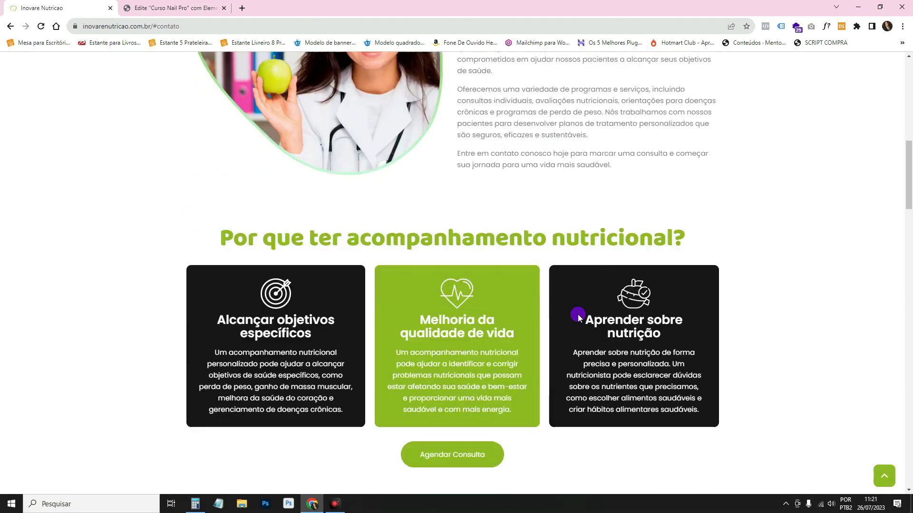
scroll(452, 181, "down", 13)
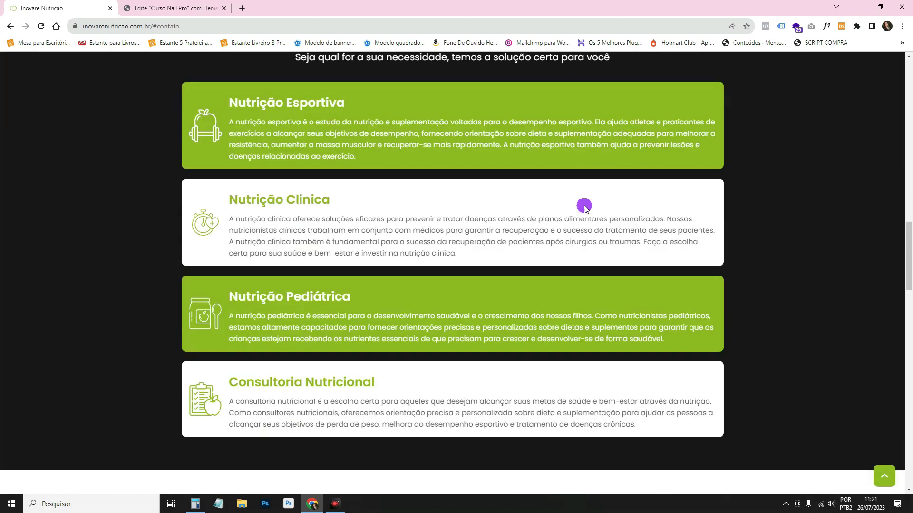
scroll(364, 232, "down", 15)
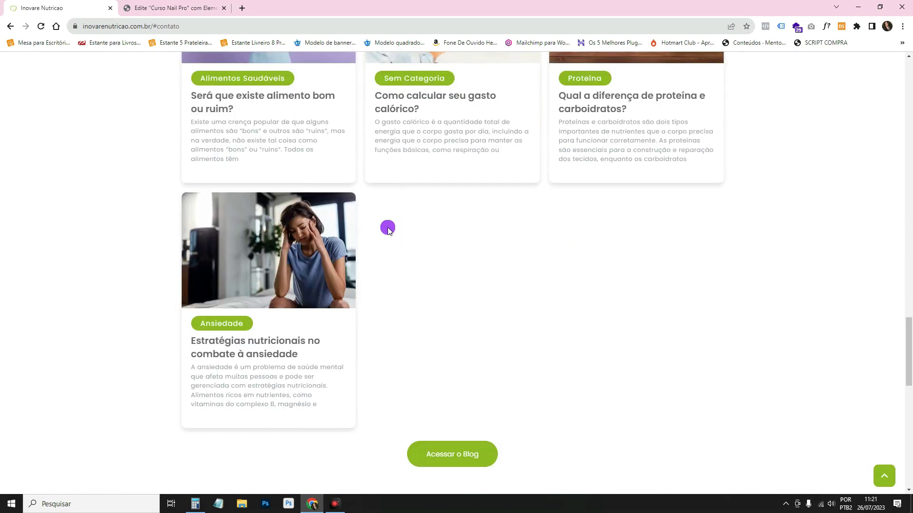
scroll(388, 229, "down", 3)
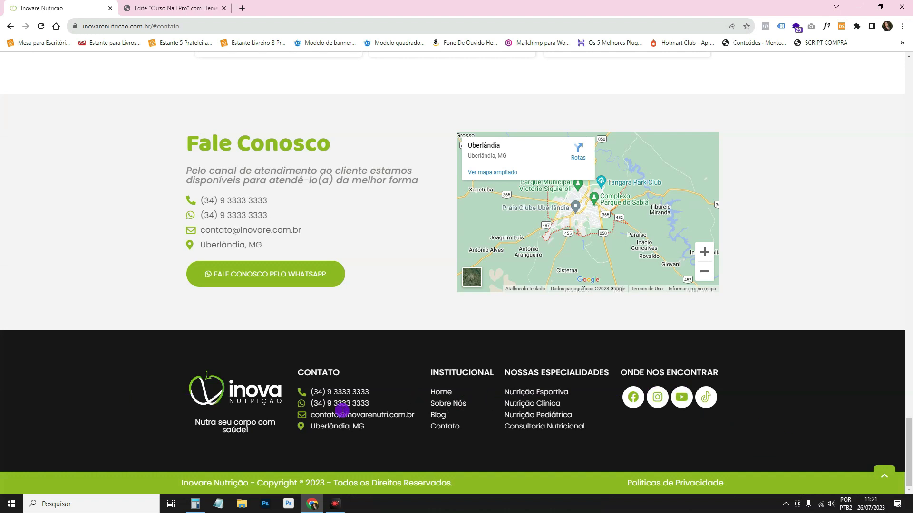
Return to the Curso Nail Pro editor tab and reopen the Elementor panel.
left_click(164, 5)
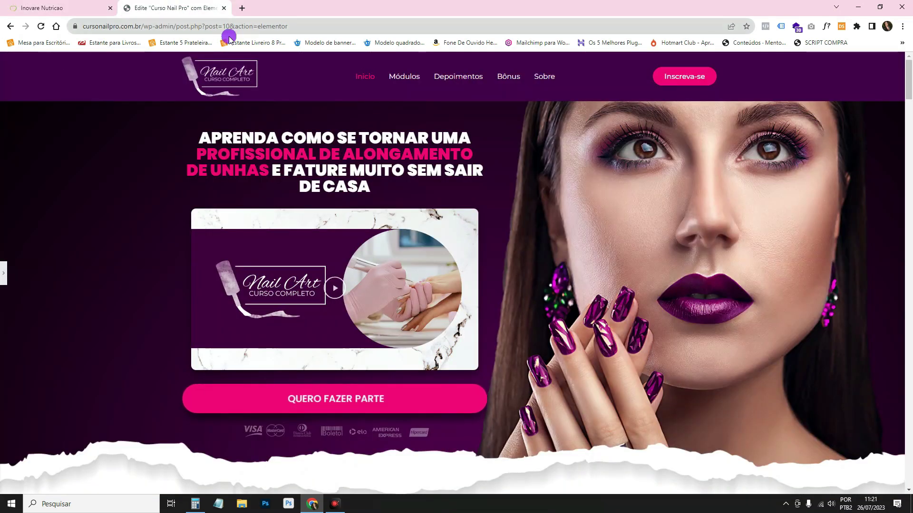
left_click(177, 25)
left_click_drag(178, 26, 79, 26)
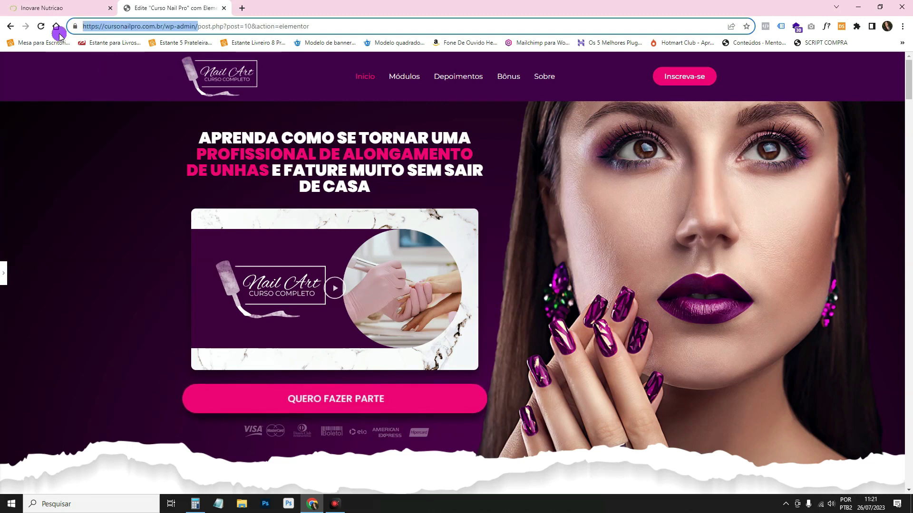
left_click(5, 285)
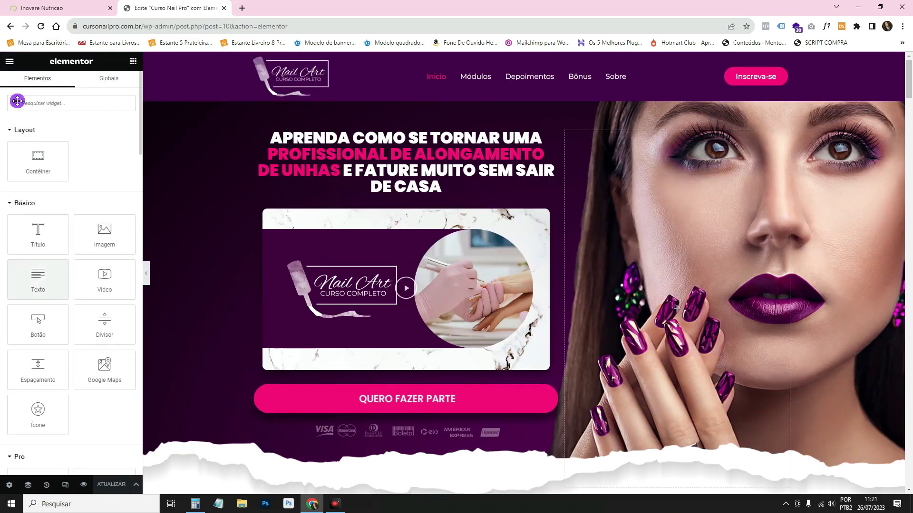
Exit the Elementor editor with Painel WP as the destination, returning to the WordPress dashboard.
left_click(10, 61)
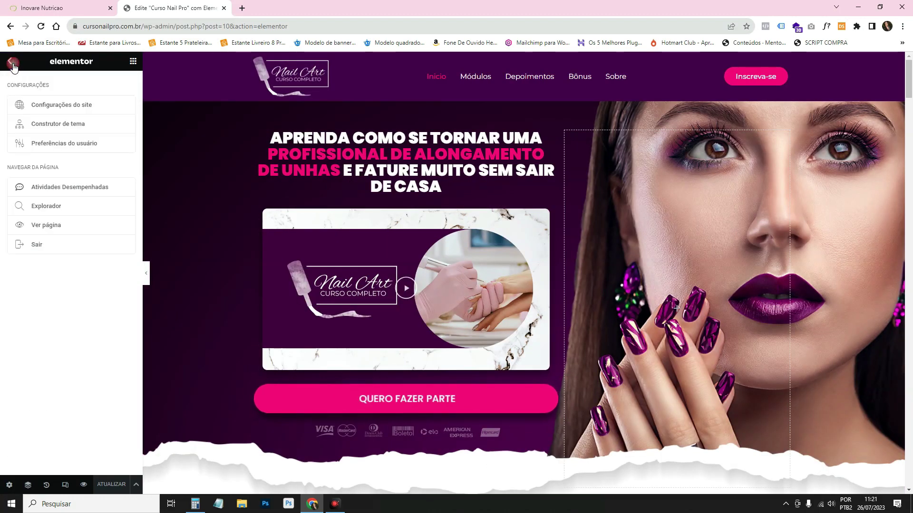
left_click(66, 241)
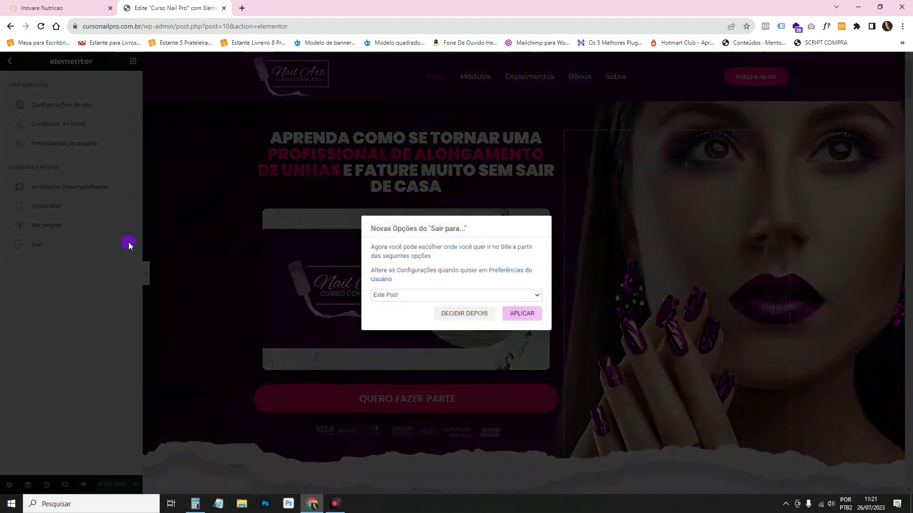
left_click(422, 294)
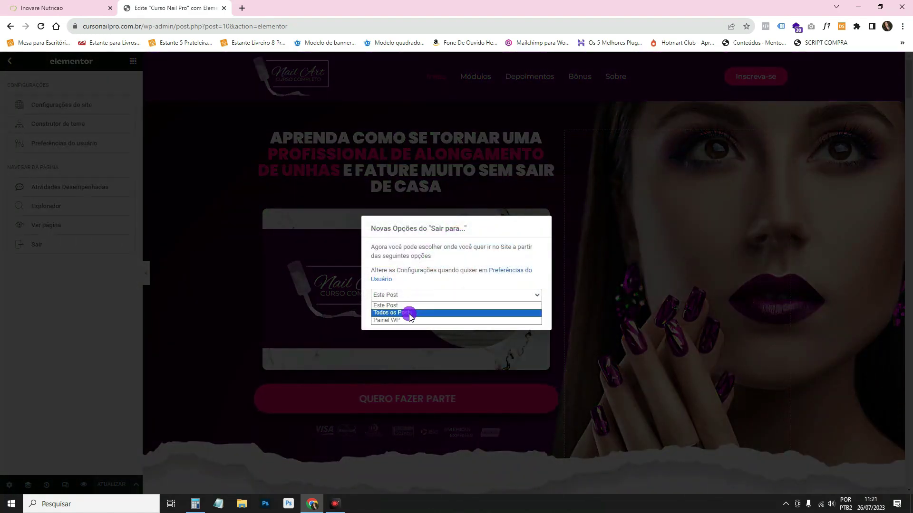
left_click(410, 320)
left_click(533, 314)
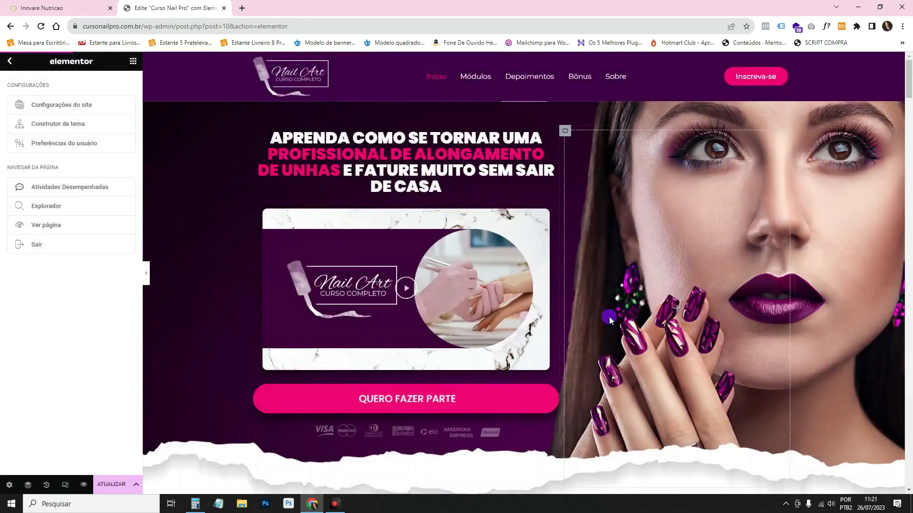
left_click(499, 81)
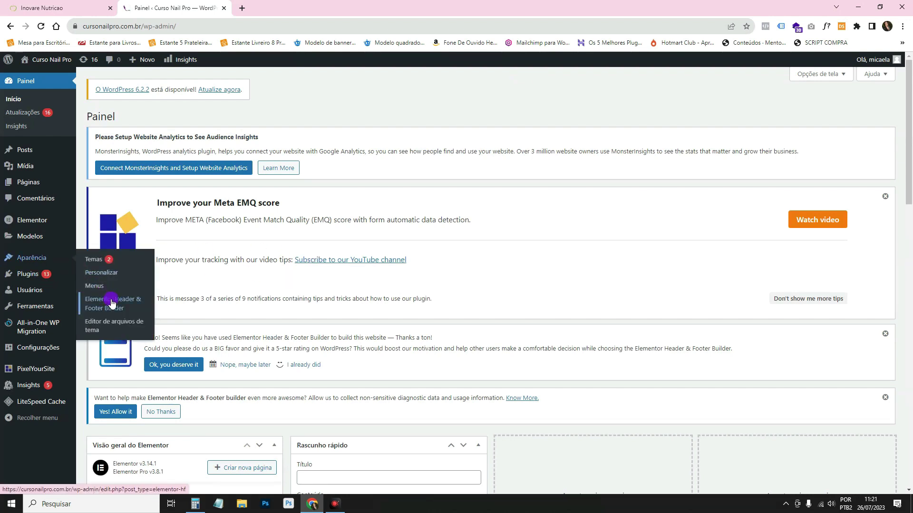
Create a new header/footer template named 'Rodapé' with the Rodapé footer type.
left_click(112, 302)
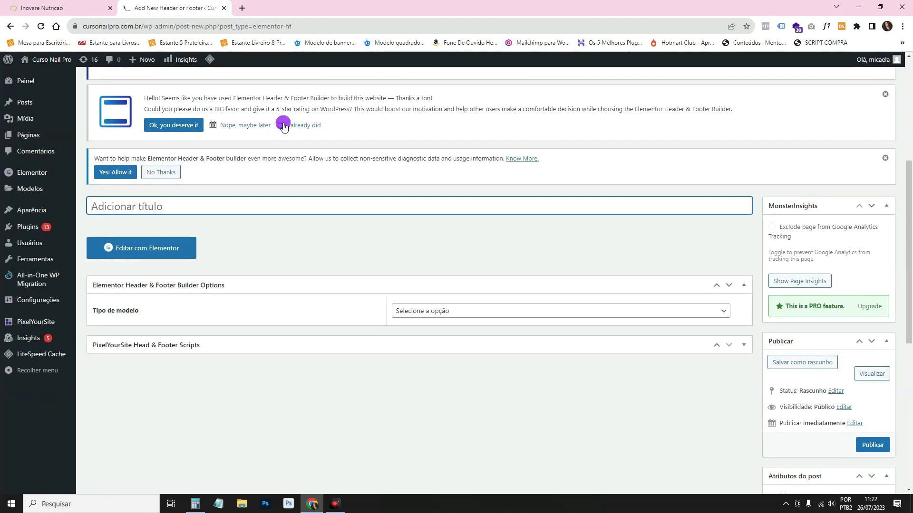
type("Rodapé")
left_click(408, 311)
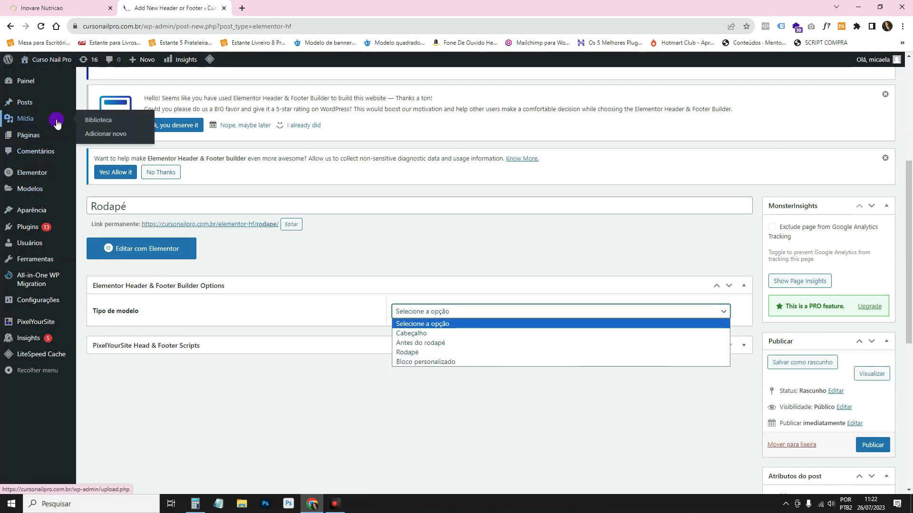
key("Down")
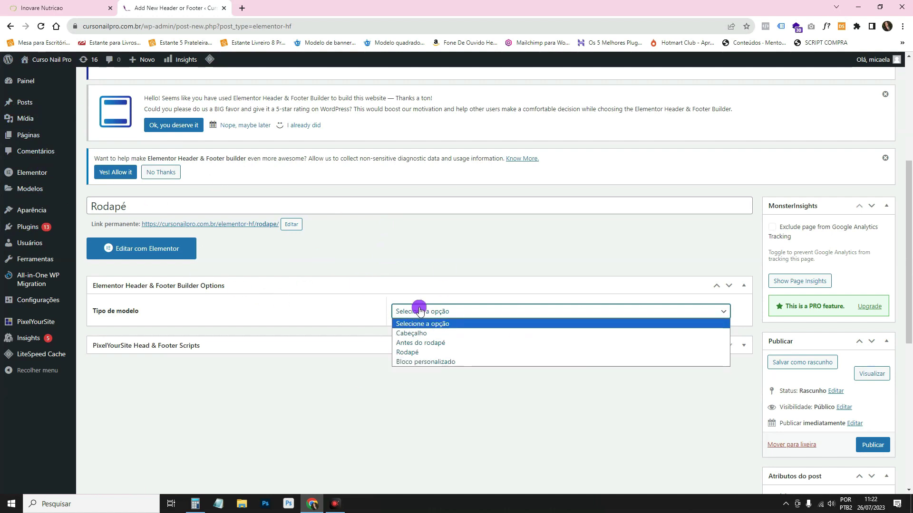
left_click(427, 354)
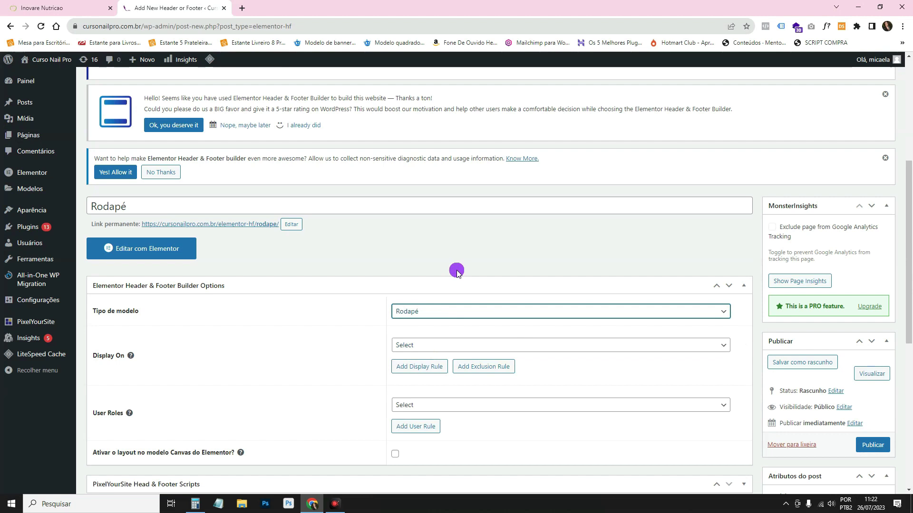
right_click(401, 240)
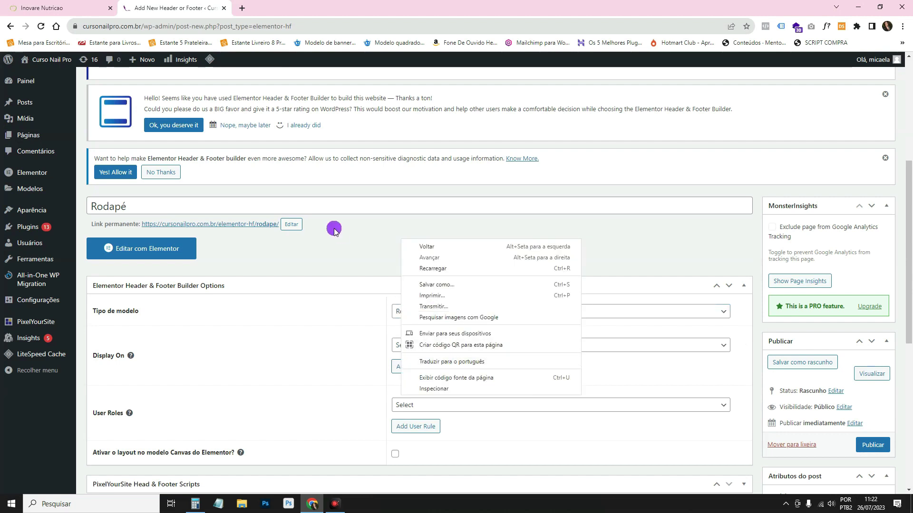
left_click(376, 232)
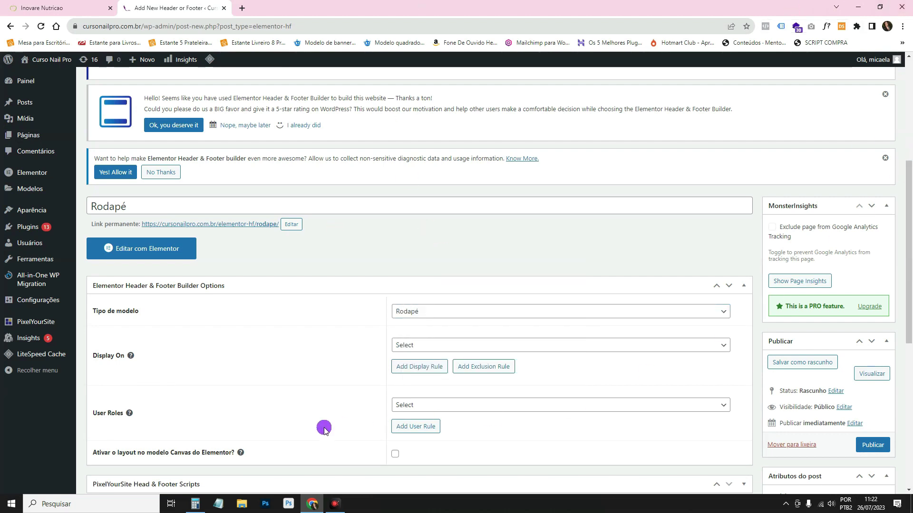
Set the footer to display on the Entire Website and publish the template.
left_click(403, 347)
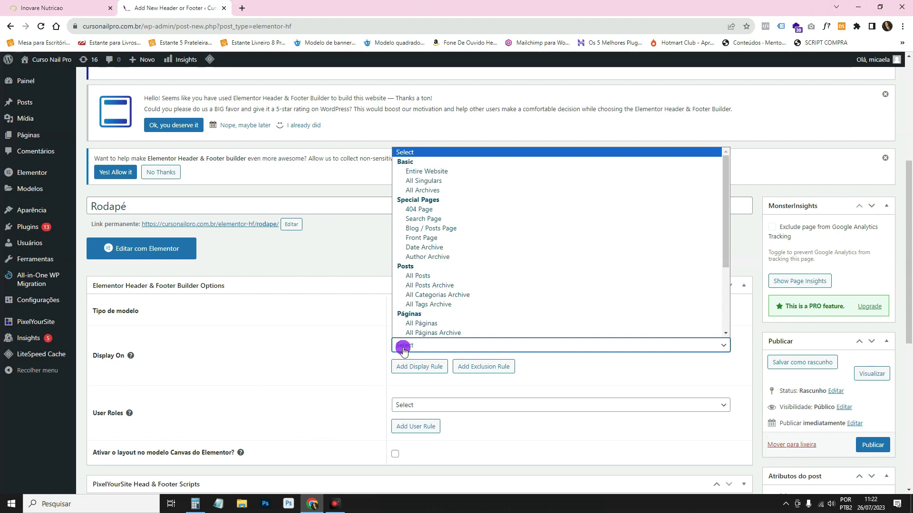
left_click(449, 172)
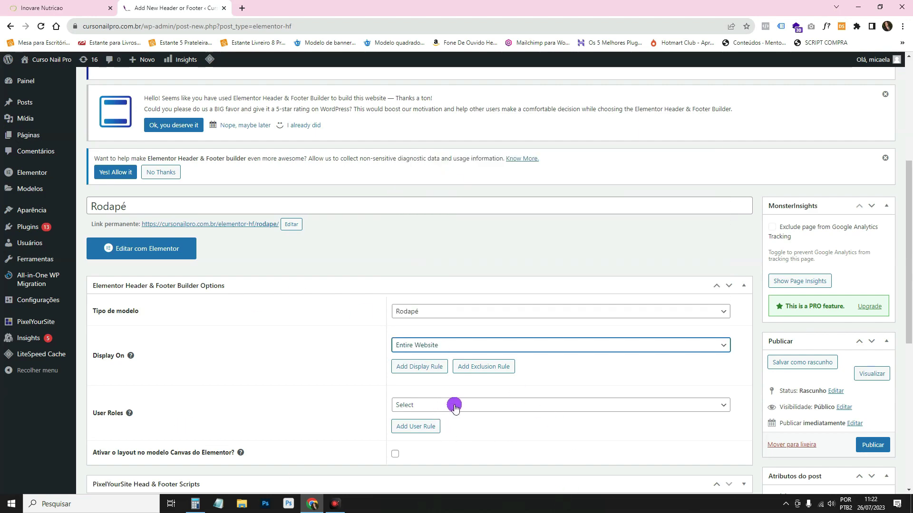
scroll(454, 406, "down", 3)
left_click(439, 266)
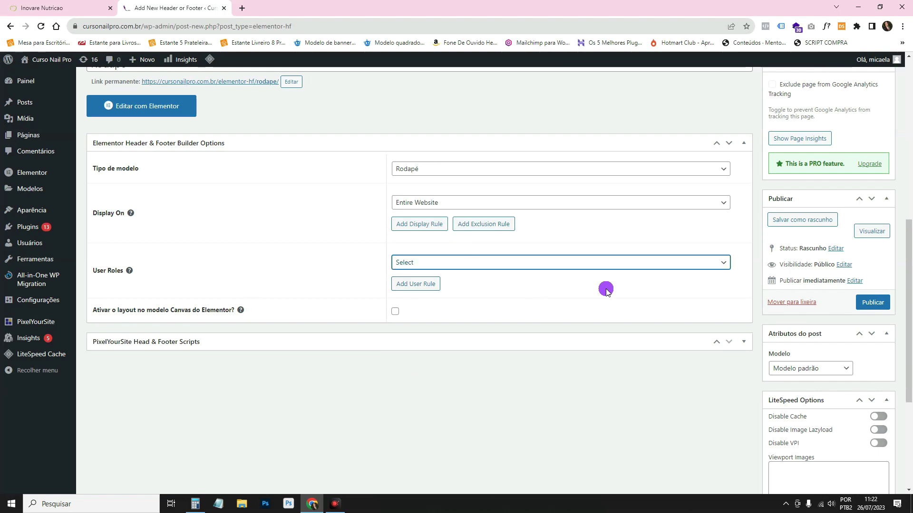
scroll(843, 302, "down", 1)
left_click(878, 255)
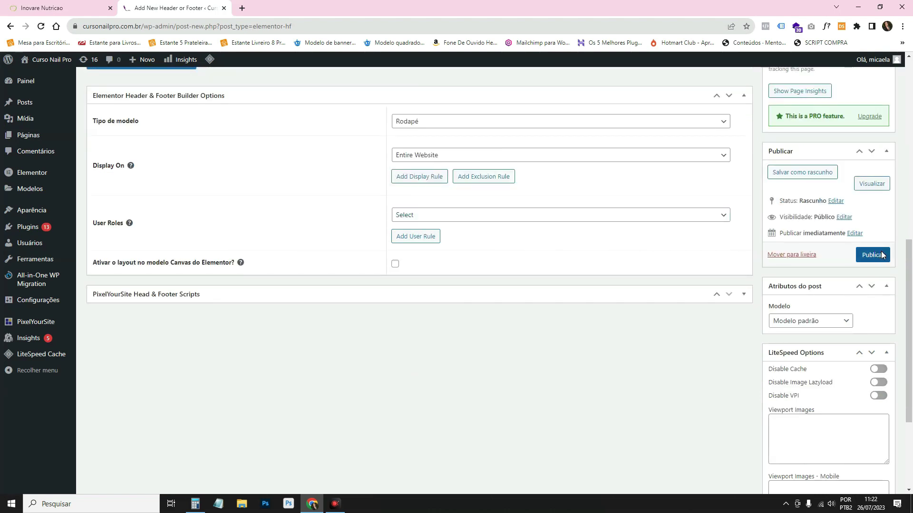
scroll(270, 205, "down", 5)
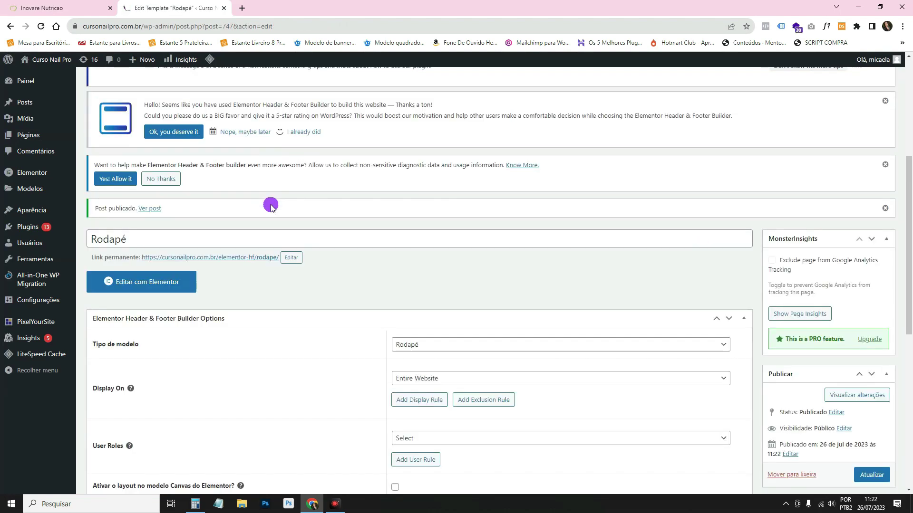
scroll(271, 206, "down", 1)
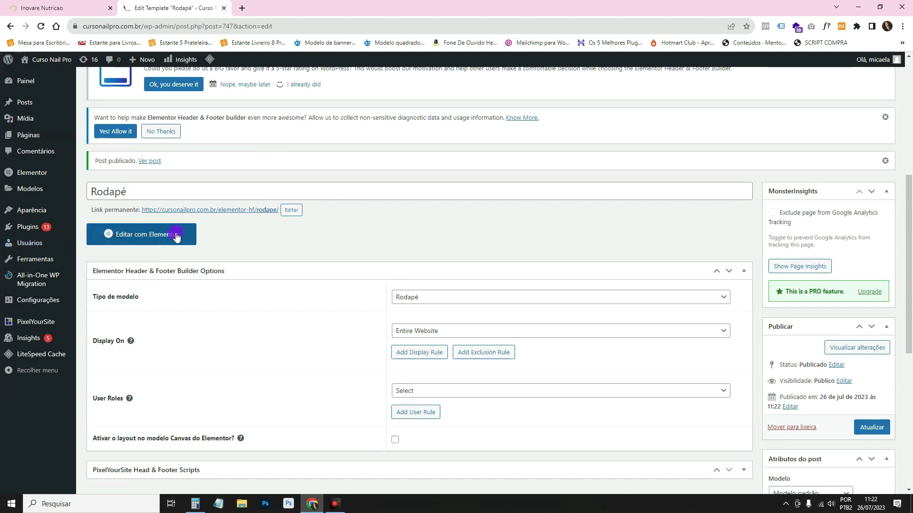
Open the Rodapé footer in Elementor and insert a Flexbox container with a four-column structure.
left_click(177, 234)
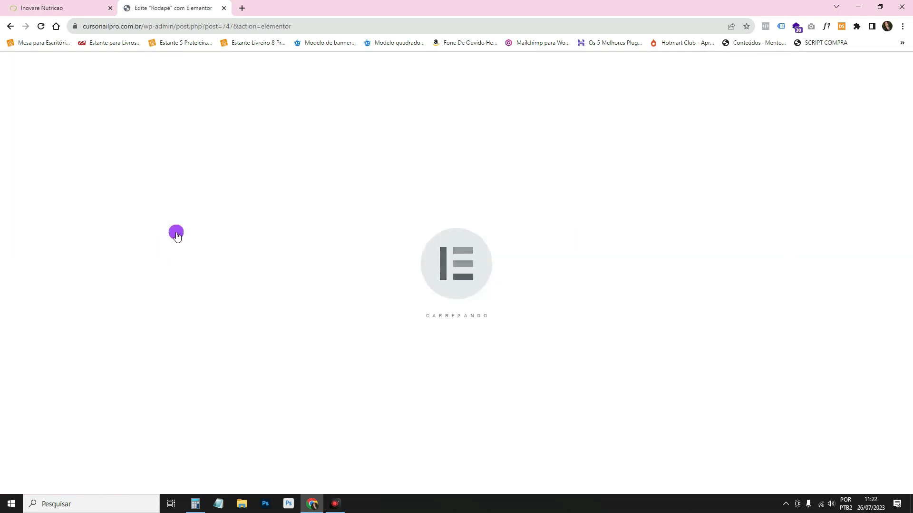
left_click(89, 13)
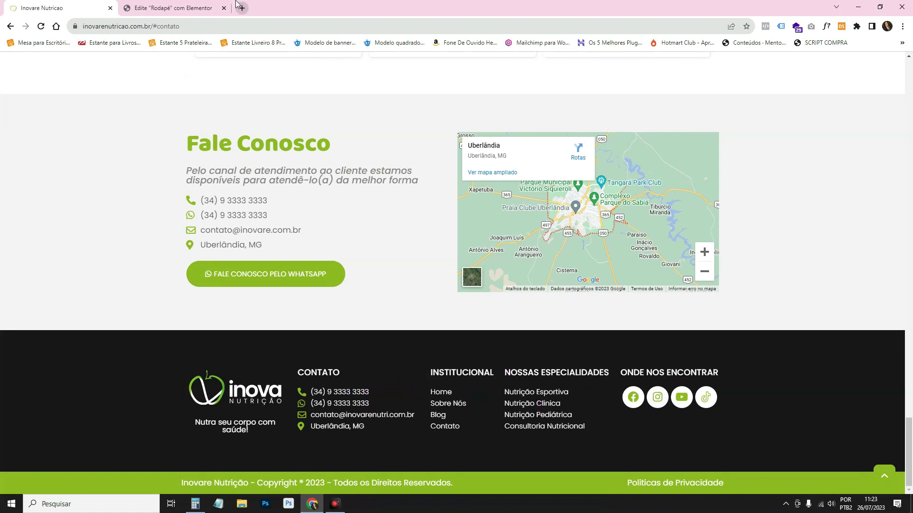
left_click(204, 4)
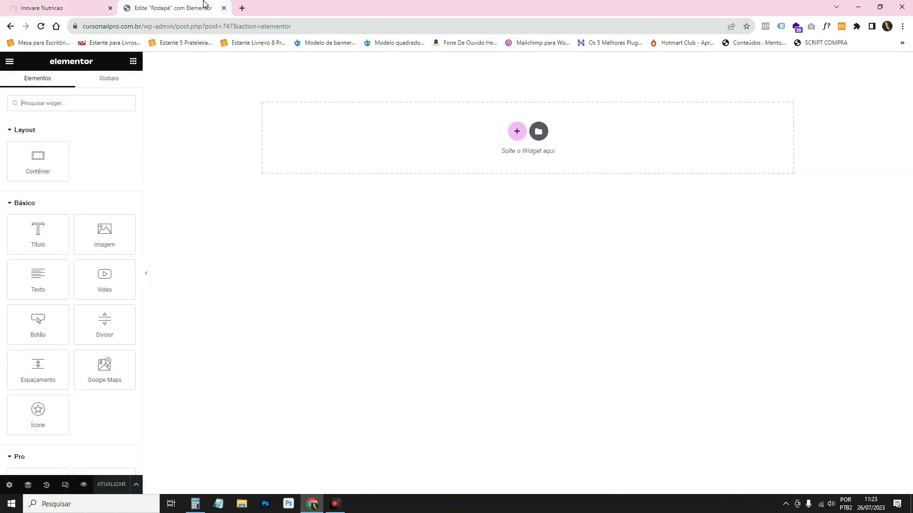
left_click(515, 133)
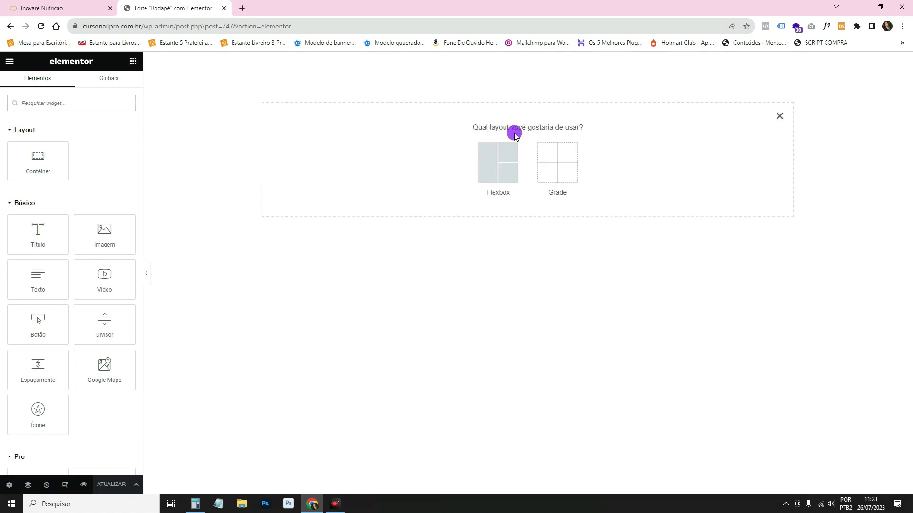
left_click(505, 167)
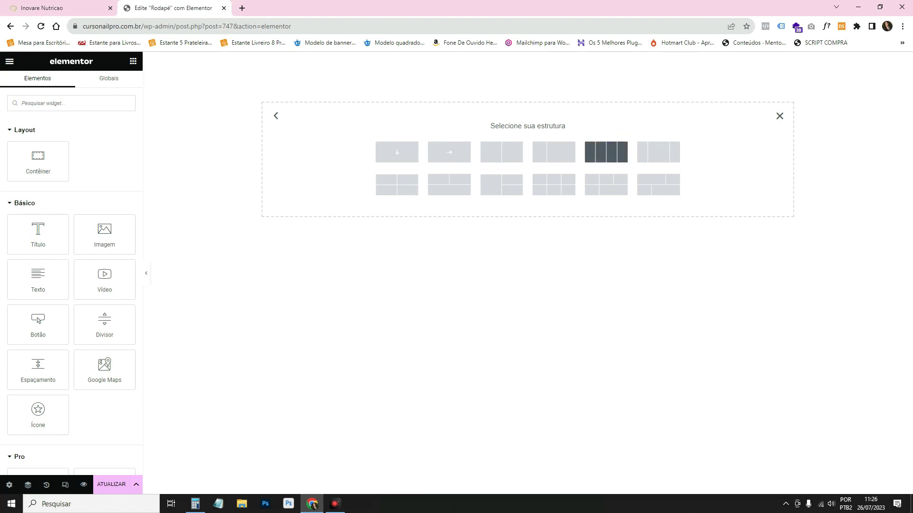
left_click(613, 152)
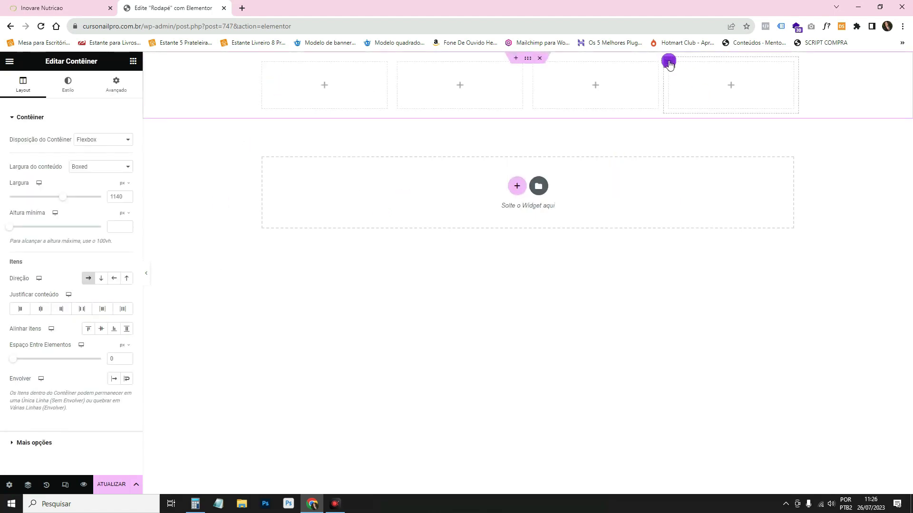
Duplicate the fourth footer column to make a fifth column.
right_click(669, 63)
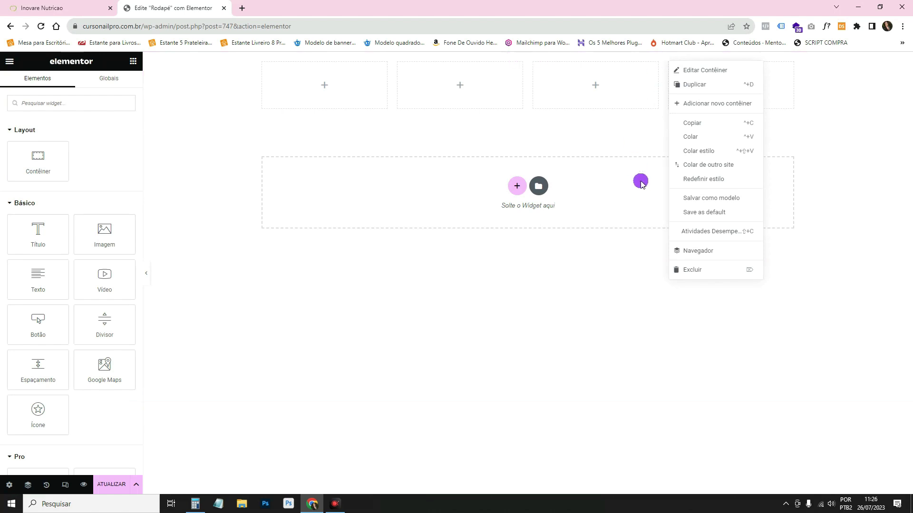
left_click(639, 179)
right_click(669, 64)
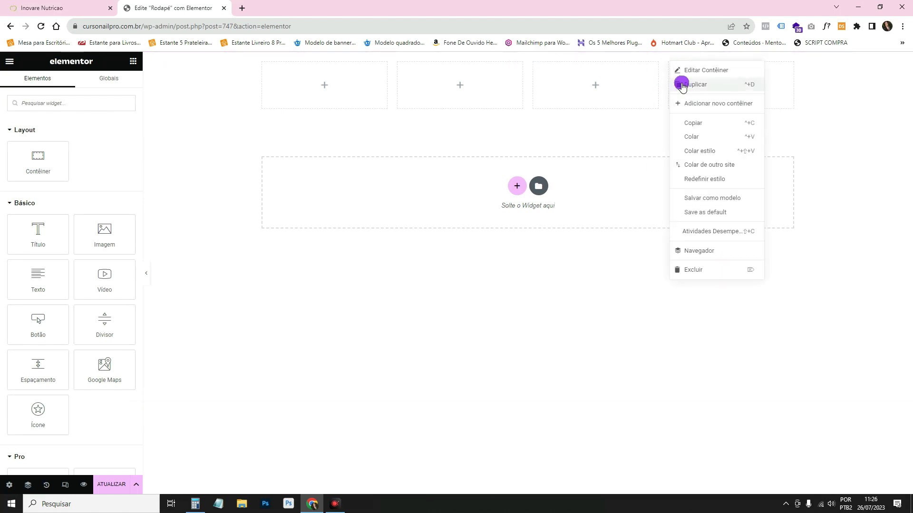
left_click(680, 81)
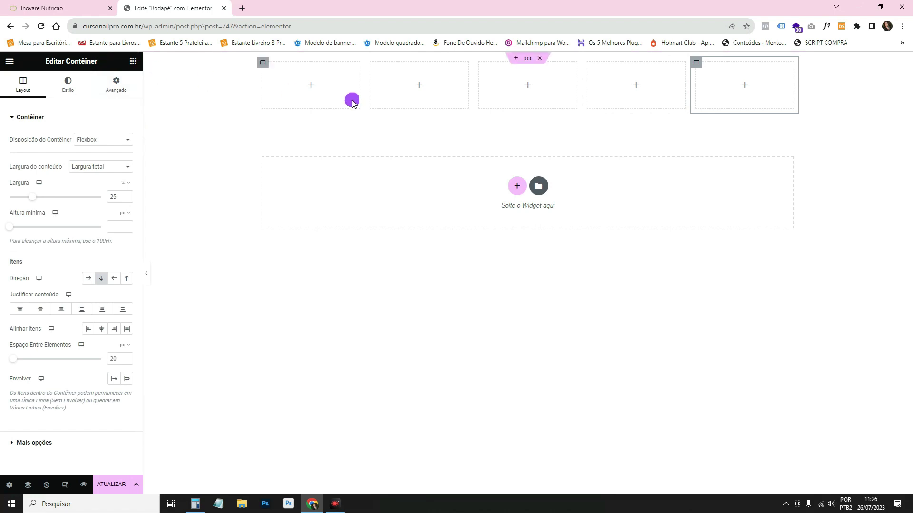
Give the outer footer container 50 px padding on every side.
left_click(527, 59)
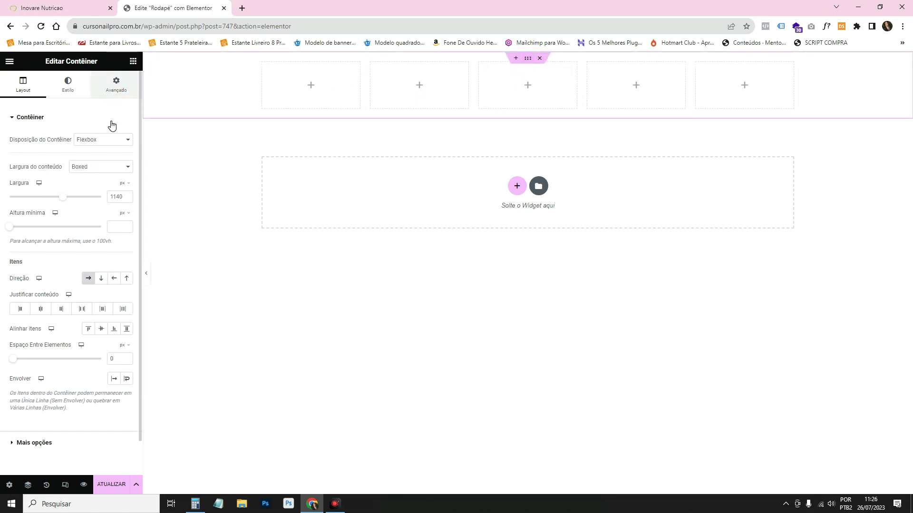
left_click(116, 85)
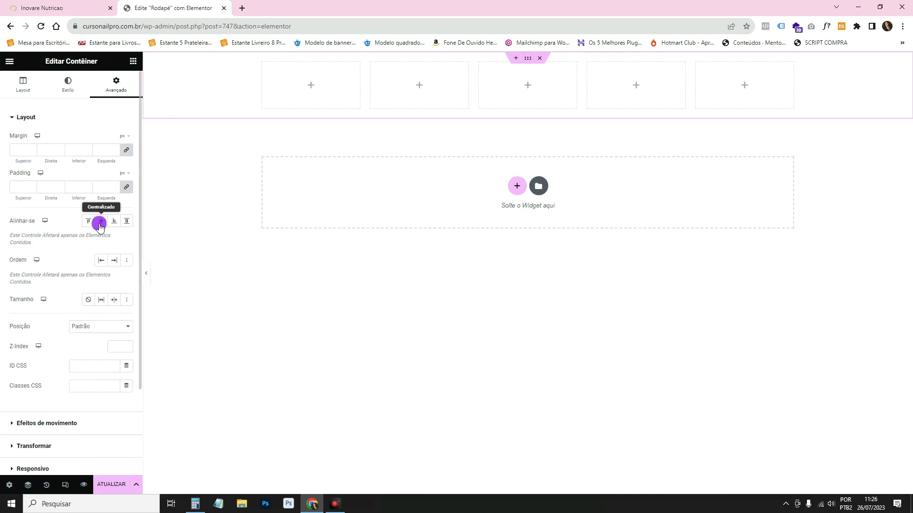
left_click(103, 186)
type("50")
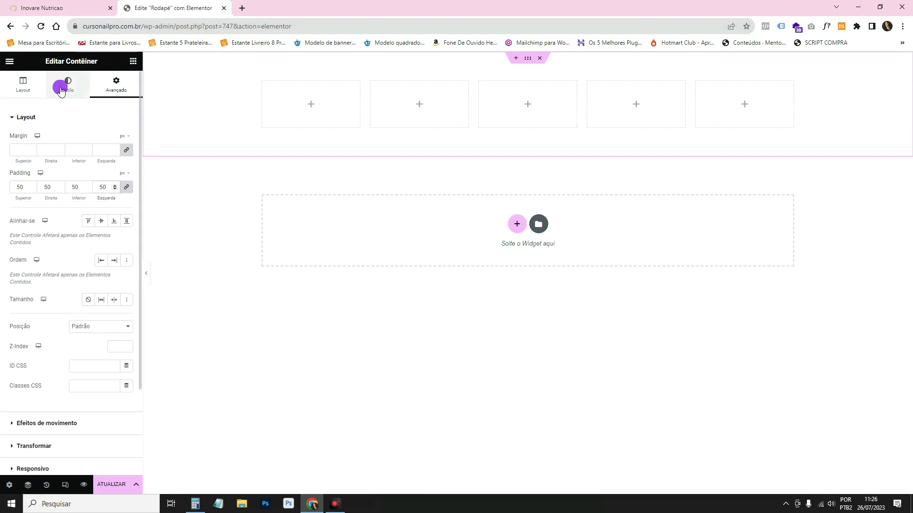
Give the footer container a classic background in the global Acento dark purple.
left_click(66, 85)
left_click(88, 159)
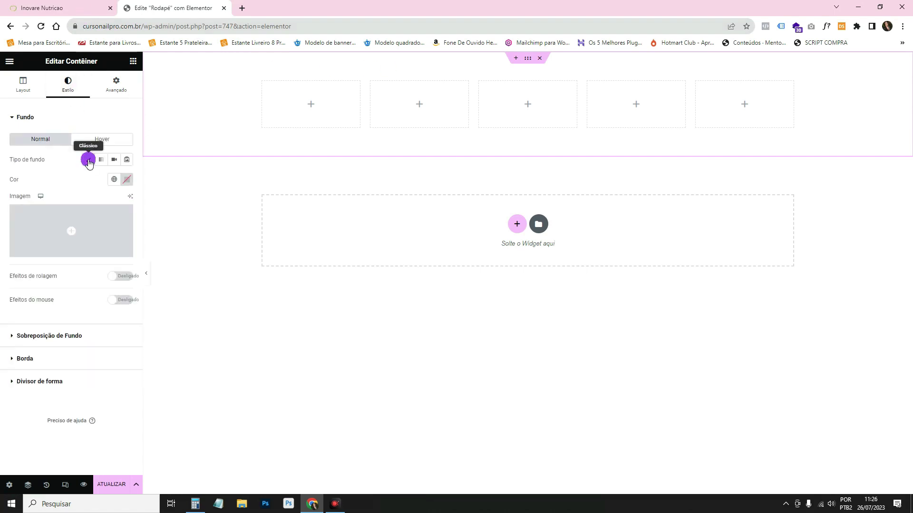
left_click(112, 179)
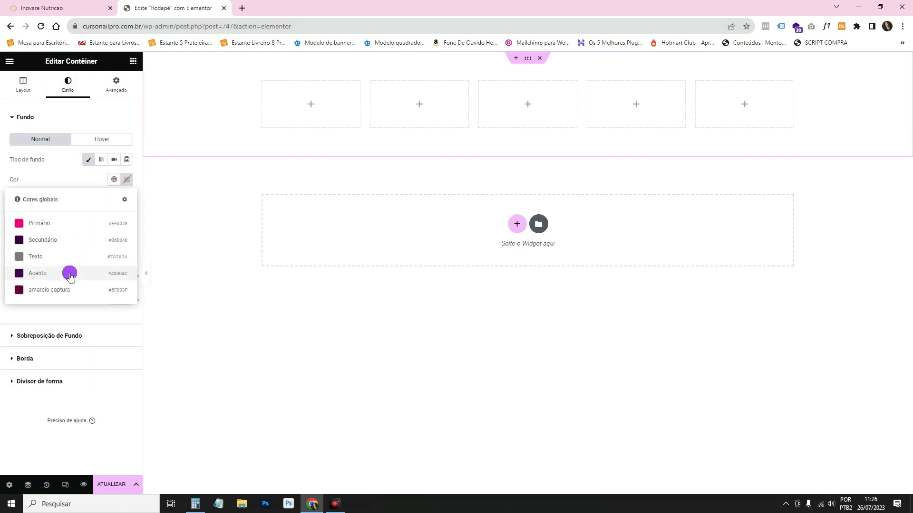
left_click(69, 275)
left_click(449, 192)
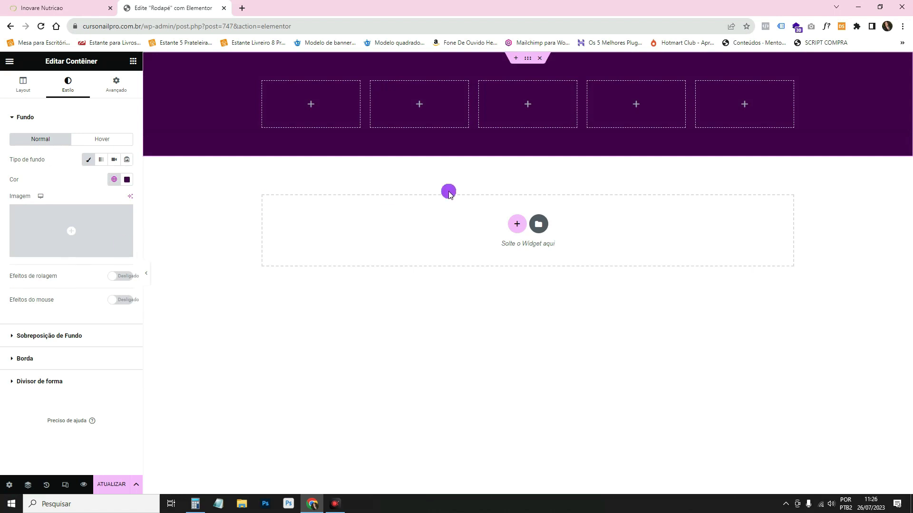
left_click(133, 62)
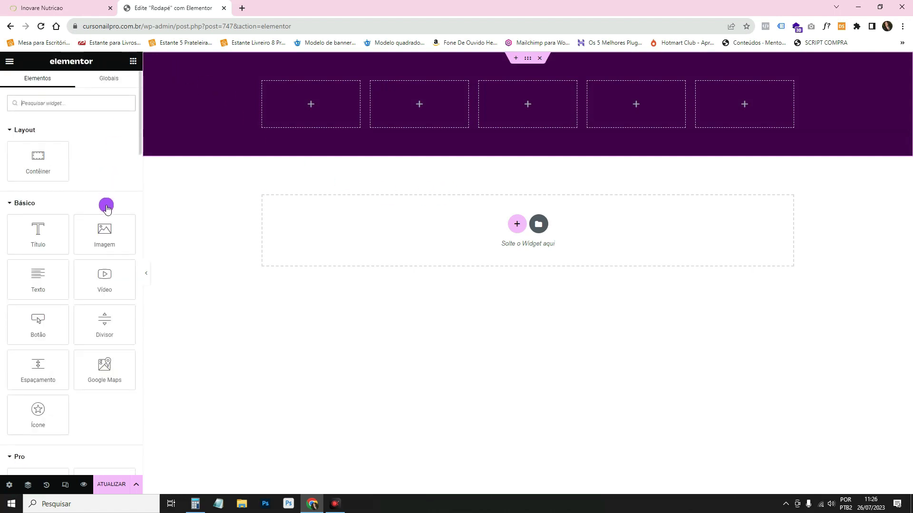
Place the Nail Art Workshop logo image in the first footer column.
left_click_drag(105, 228, 305, 96)
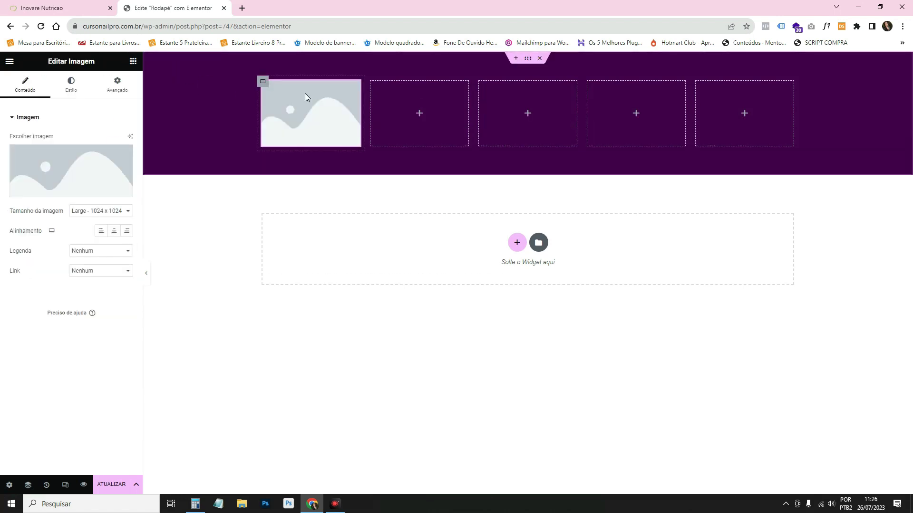
left_click(57, 159)
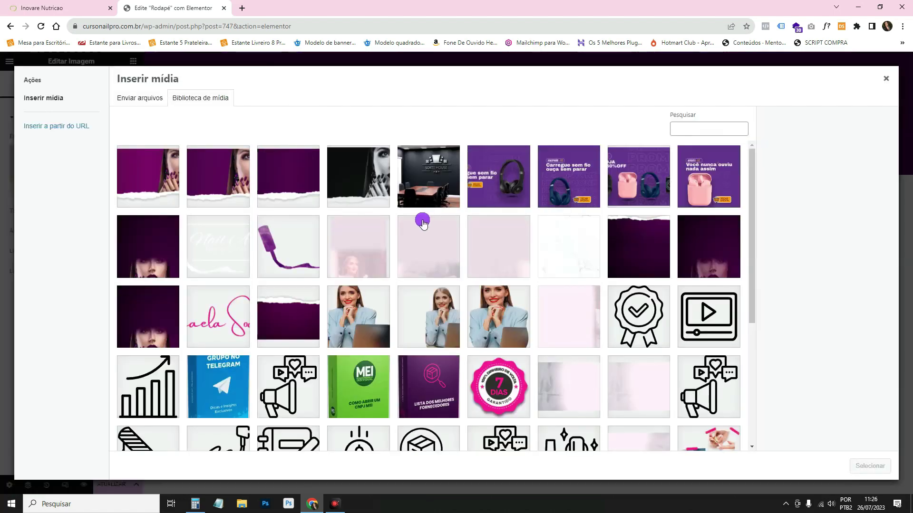
left_click(217, 240)
left_click(869, 466)
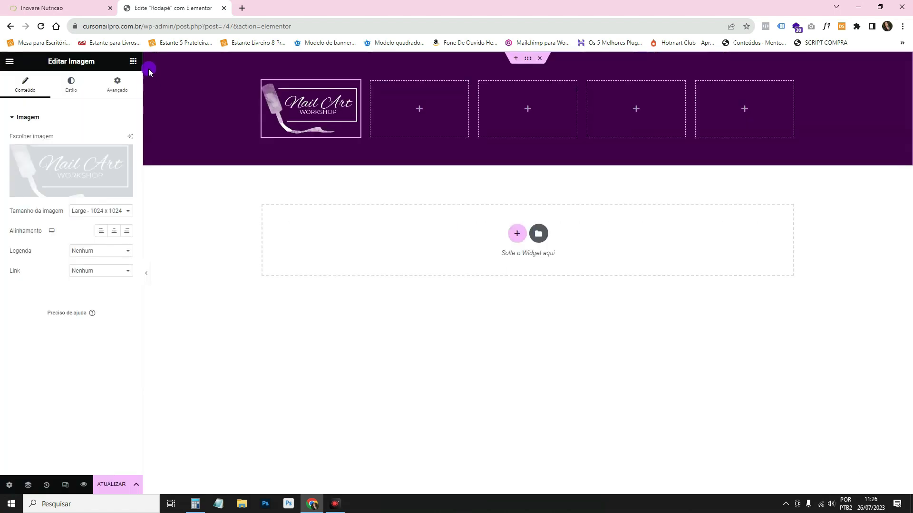
Add a heading below the logo reading 'Aprenda a criar unhas incriíveis'.
left_click(133, 61)
left_click(102, 175)
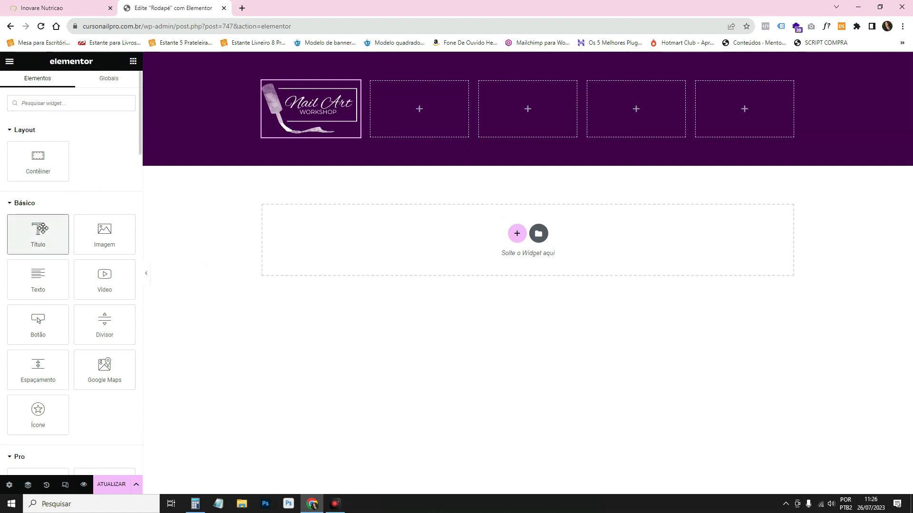
left_click_drag(38, 233, 291, 126)
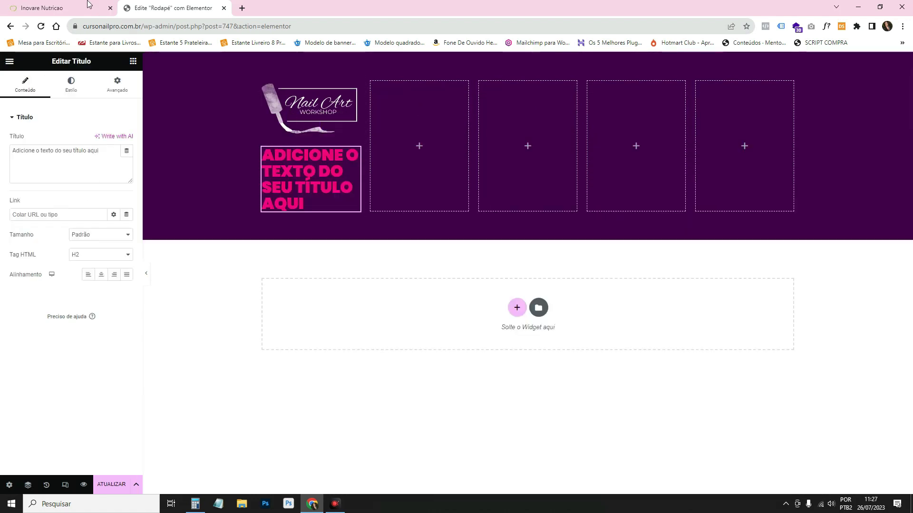
left_click_drag(100, 150, 2, 145)
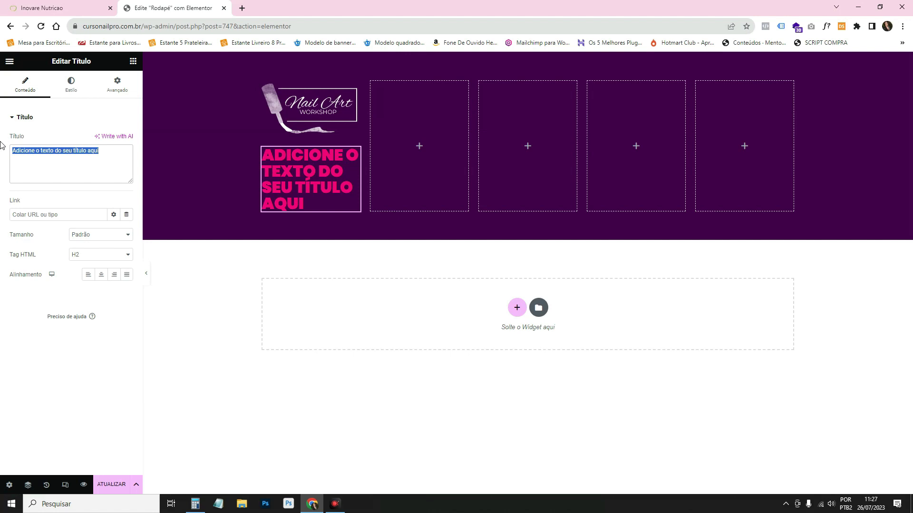
type("Aprenda")
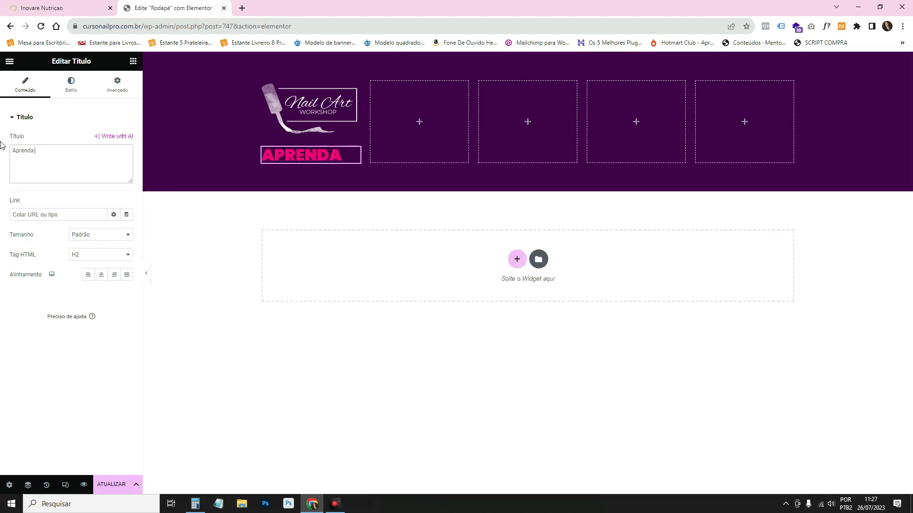
type(" a criar unha")
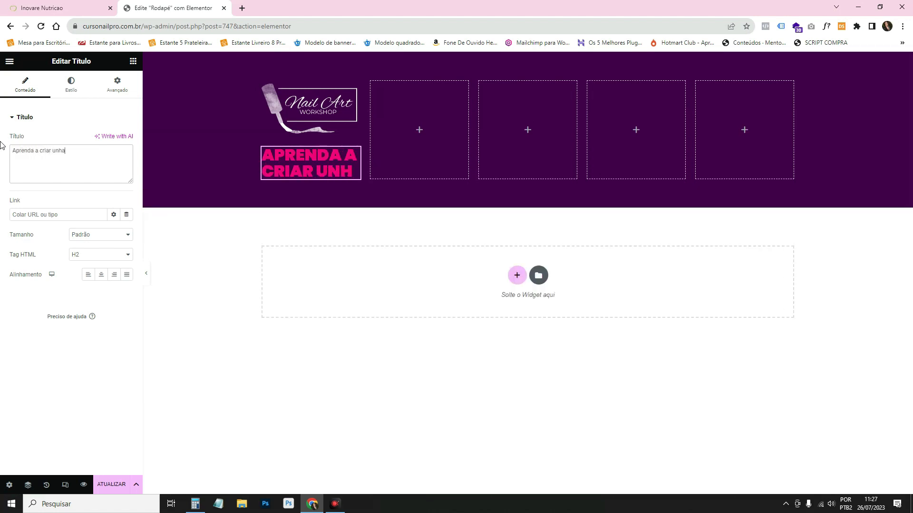
type("s incri")
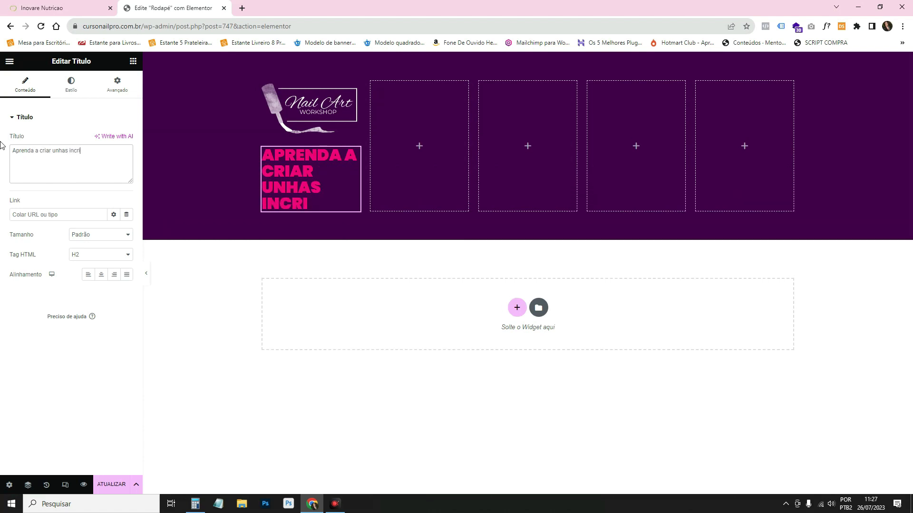
key("BackSpace")
type("íveis")
Centre the tagline heading and make its text colour white.
left_click(101, 274)
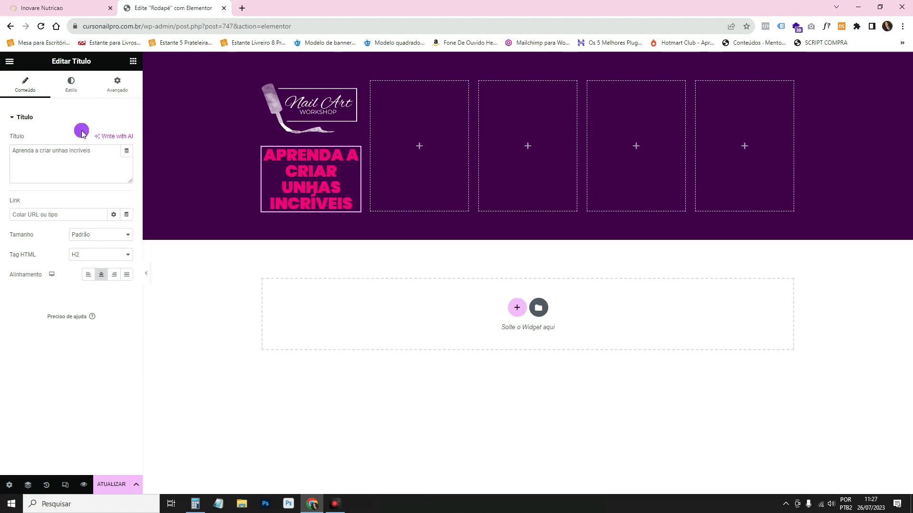
left_click(76, 98)
left_click(113, 139)
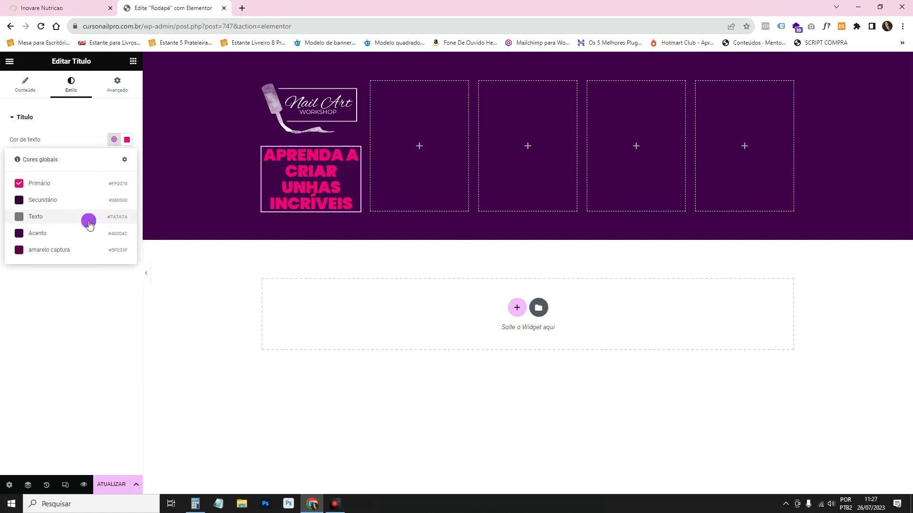
left_click(126, 139)
left_click_drag(95, 186, 62, 143)
left_click(62, 143)
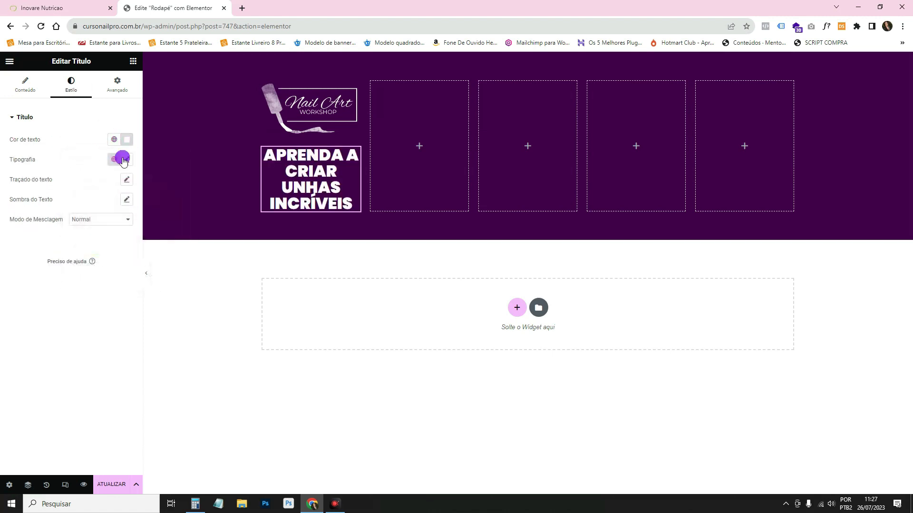
Set the tagline to the Texto global font with Capitalizar text transformation.
left_click(123, 160)
left_click(114, 233)
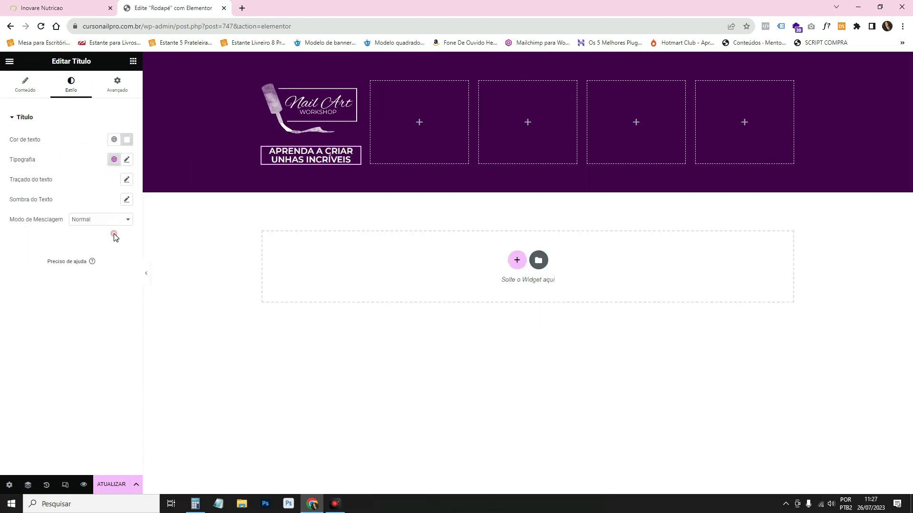
left_click(118, 161)
left_click(83, 246)
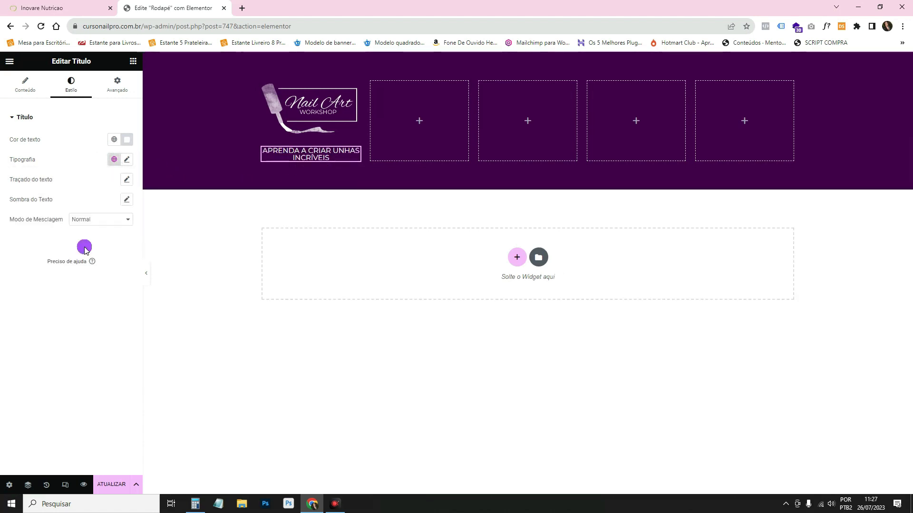
left_click(127, 159)
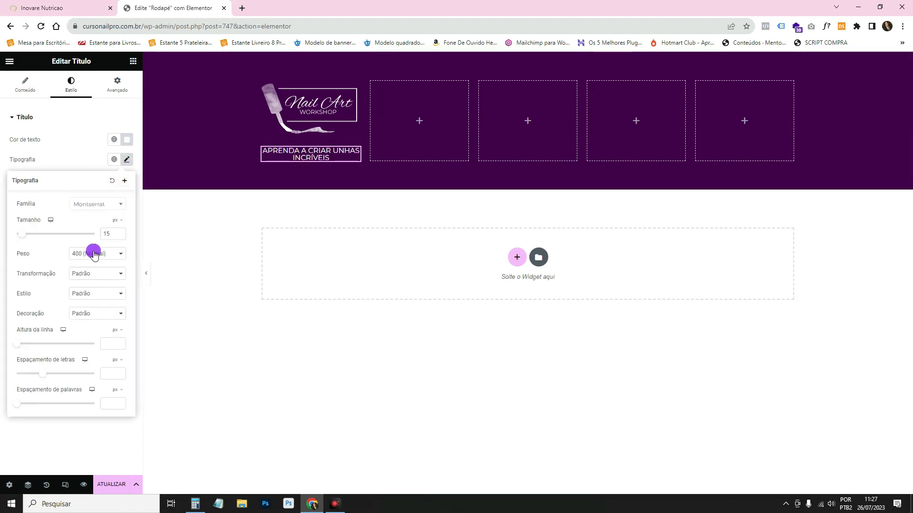
left_click(95, 274)
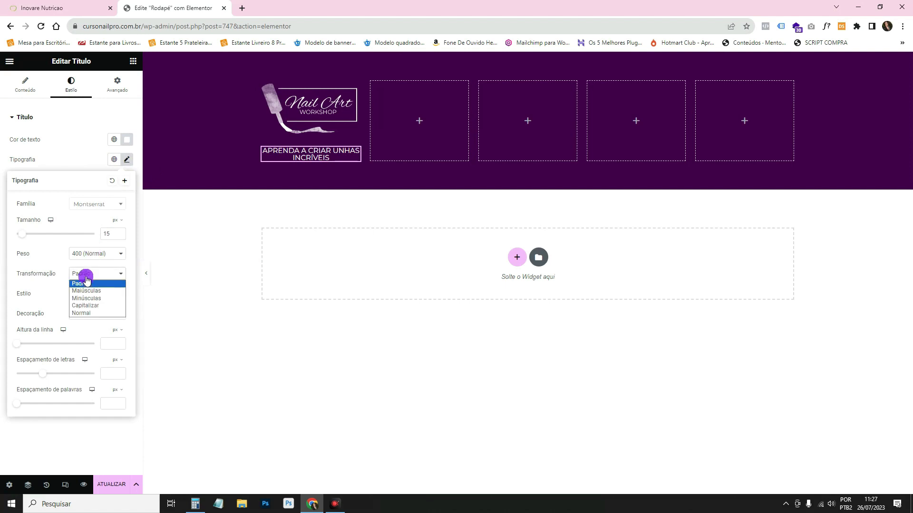
left_click(91, 304)
left_click(333, 157)
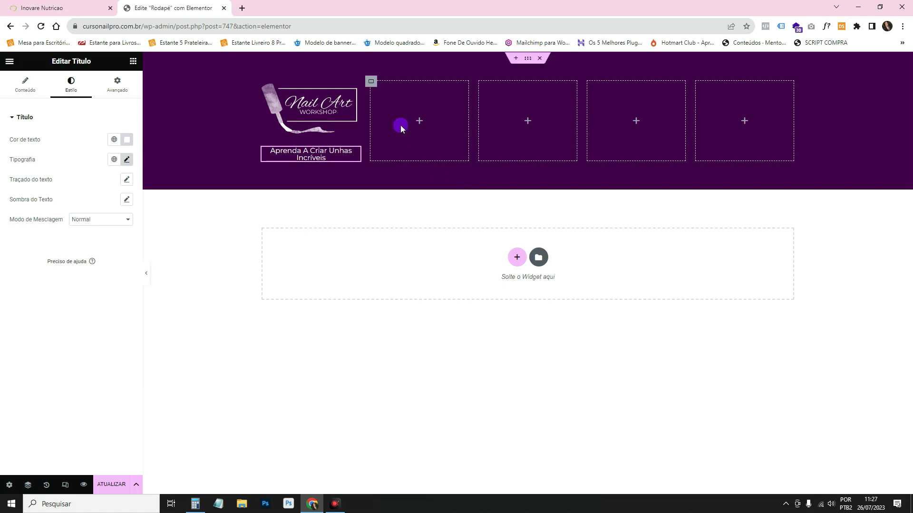
left_click(133, 61)
Add a heading reading 'CONTATO' to the first empty footer column.
left_click_drag(48, 236, 408, 135)
left_click(85, 4)
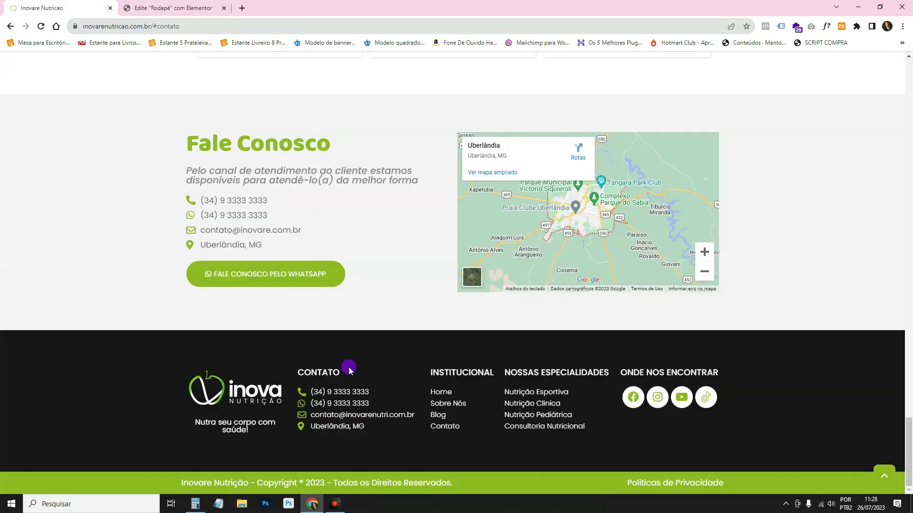
right_click(296, 373)
left_click(311, 380)
left_click(172, 7)
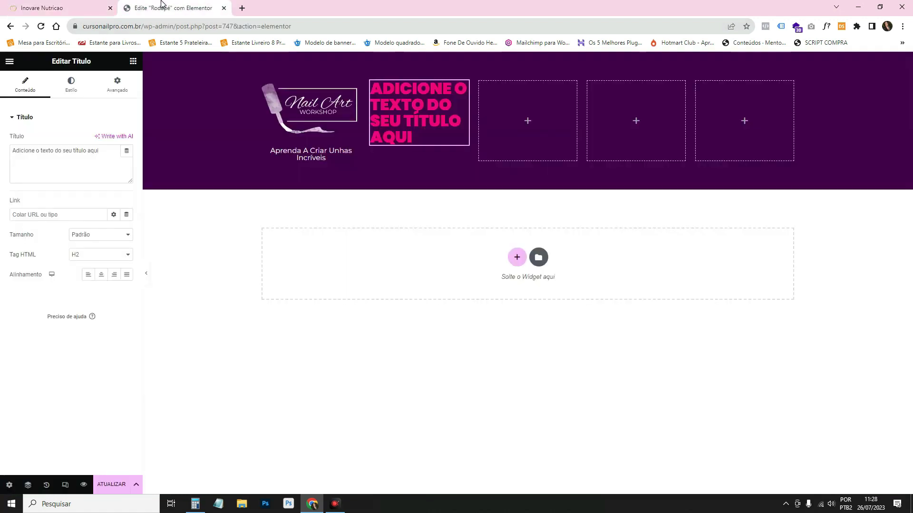
left_click_drag(97, 151, 40, 151)
left_click_drag(124, 151, 1, 153)
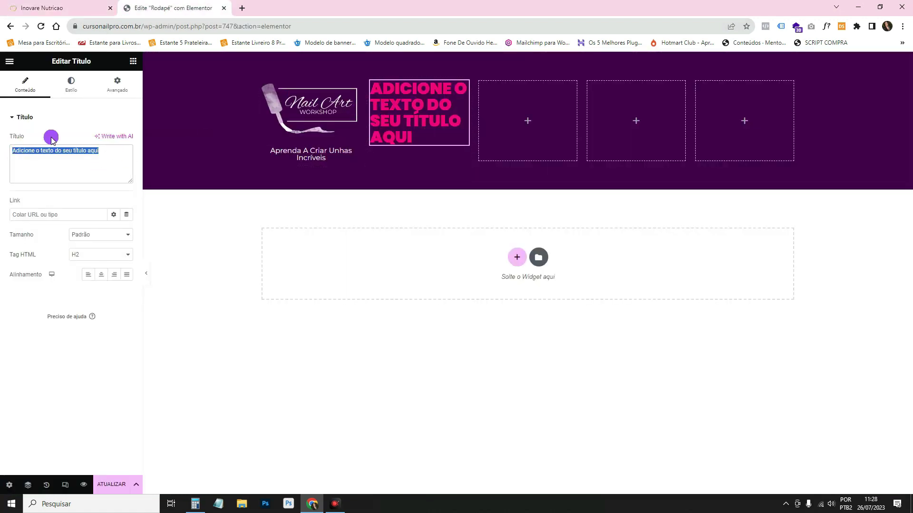
type("CONTATO")
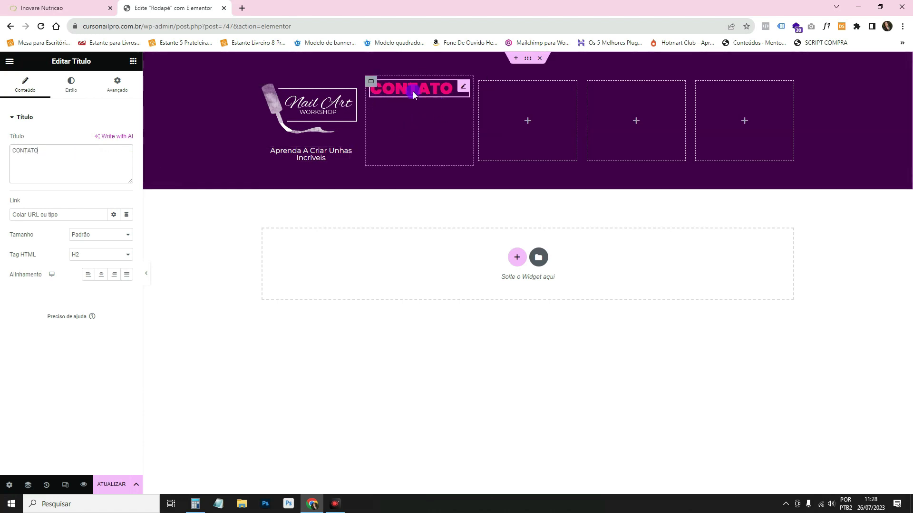
Style the CONTATO heading in light pink #F1C1D8 with the Secundário global font.
left_click(70, 92)
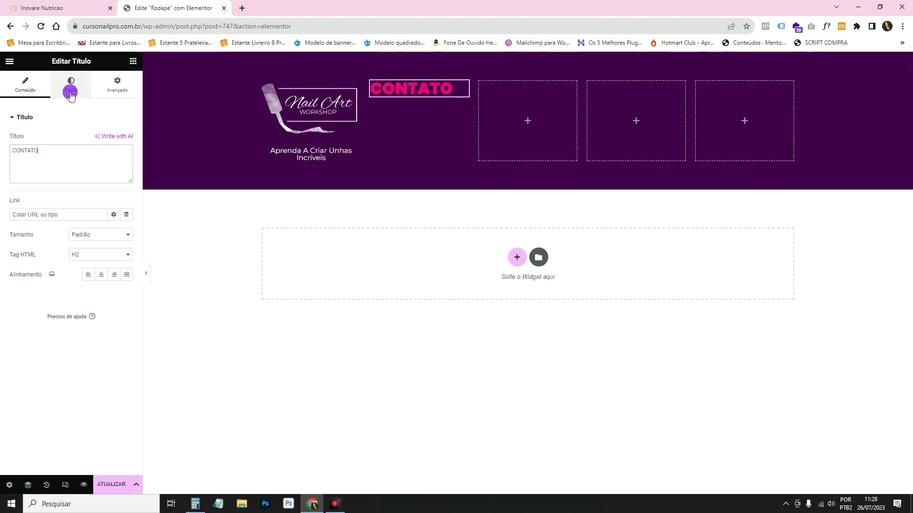
left_click(92, 120)
left_click(126, 141)
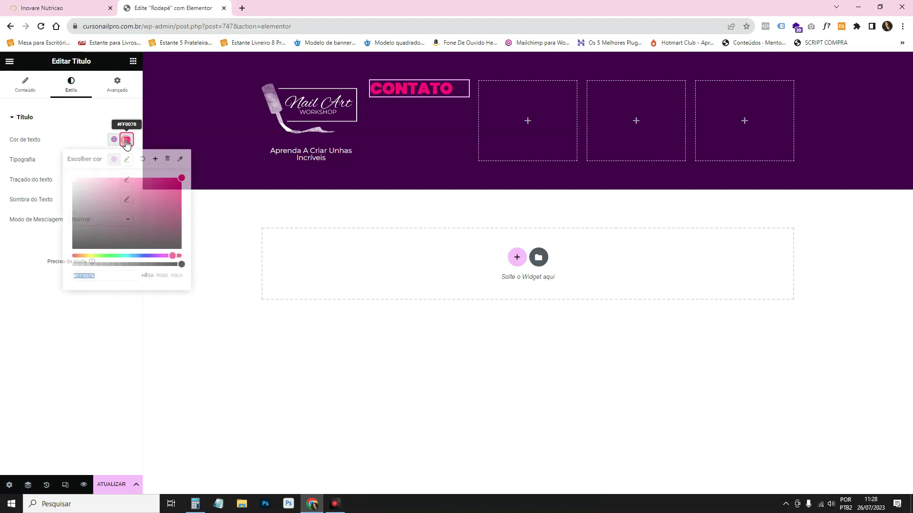
left_click(98, 184)
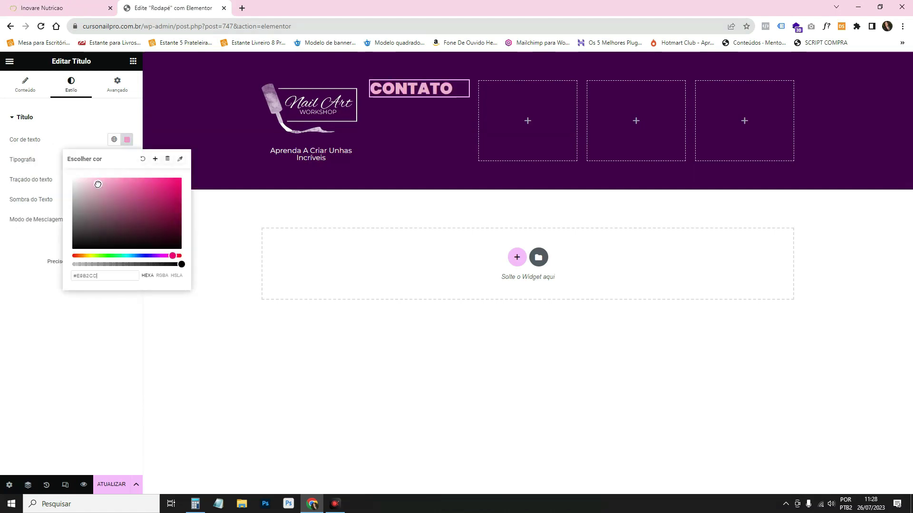
left_click_drag(96, 183, 94, 182)
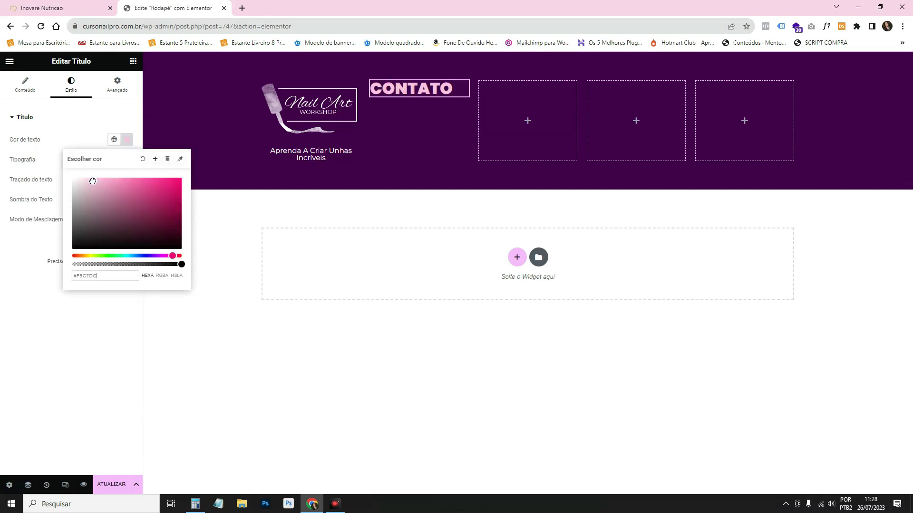
left_click(114, 159)
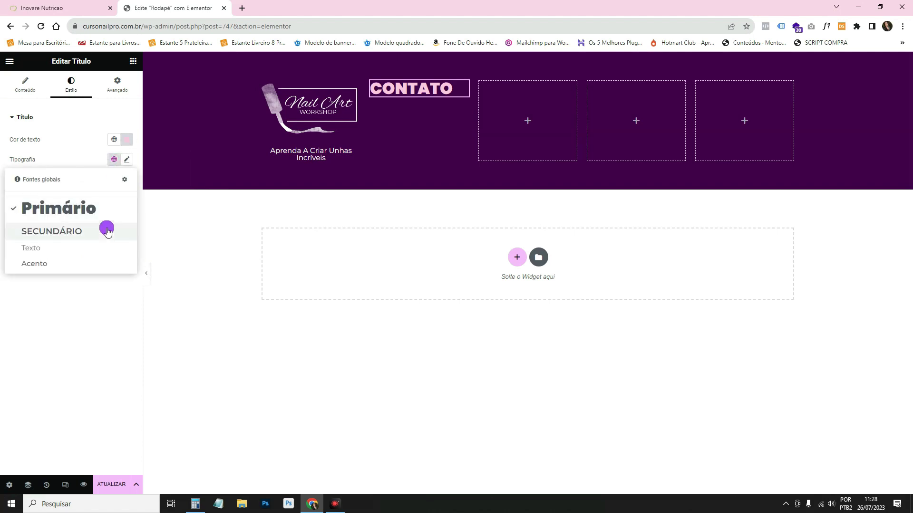
left_click(107, 232)
right_click(381, 86)
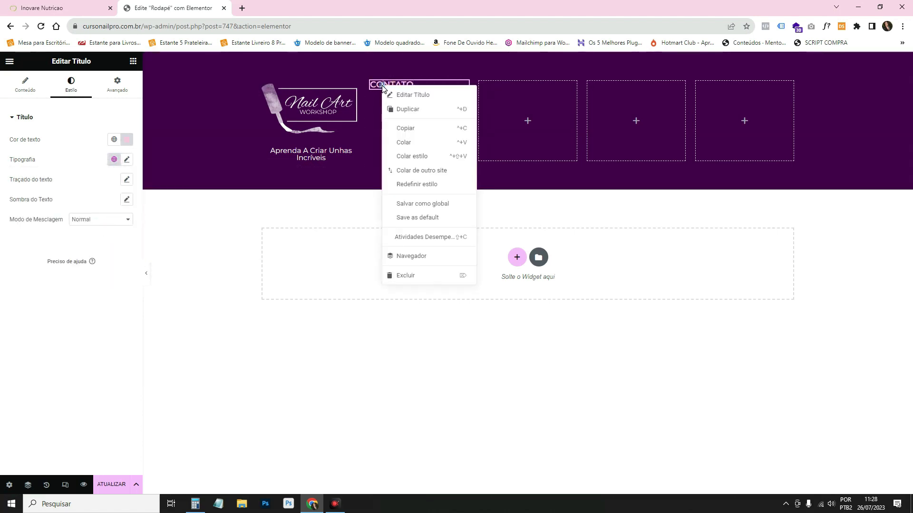
Duplicate the CONTATO heading into each of the three remaining footer columns.
left_click(396, 107)
left_click(462, 86)
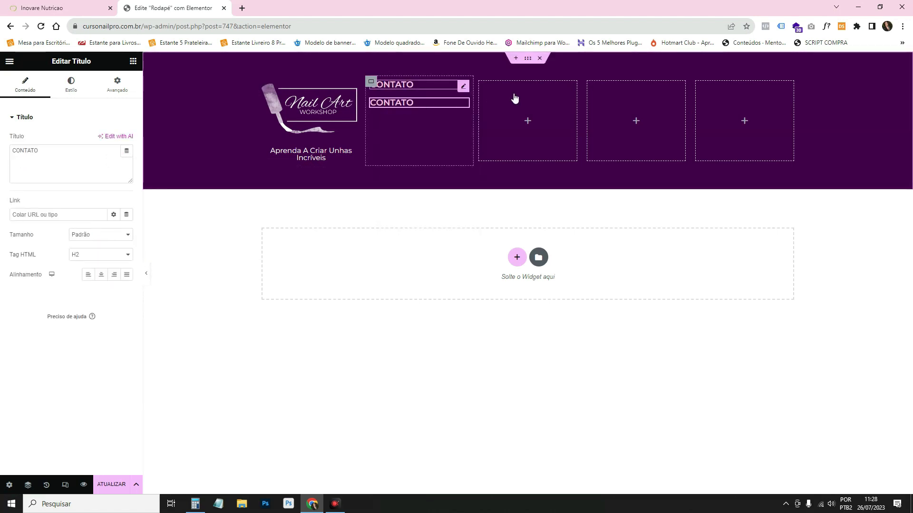
left_click_drag(477, 90, 522, 90)
right_click(523, 87)
left_click(536, 105)
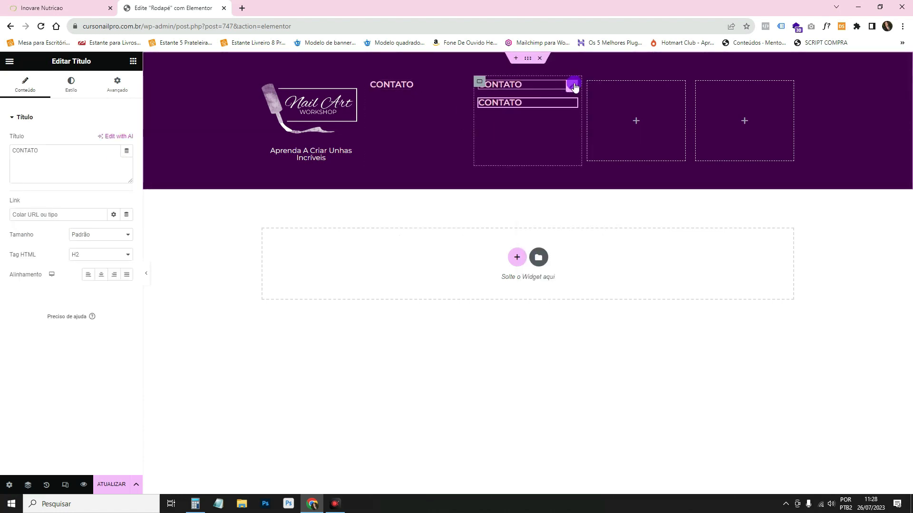
left_click_drag(613, 111, 618, 106)
right_click(635, 92)
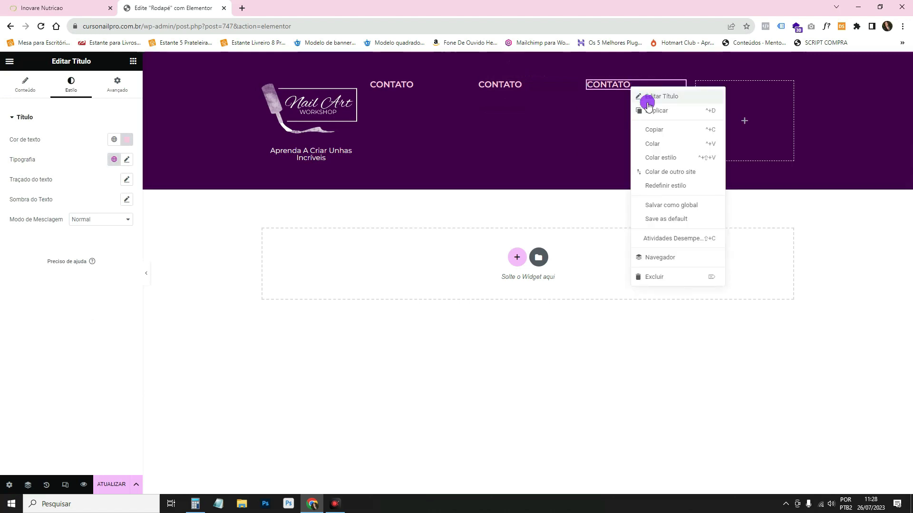
left_click(649, 108)
left_click_drag(669, 94, 722, 88)
Change the next column's heading to 'INSTITUCIONAL', copied from the Inovare reference footer.
left_click(83, 6)
double_click(470, 372)
right_click(470, 370)
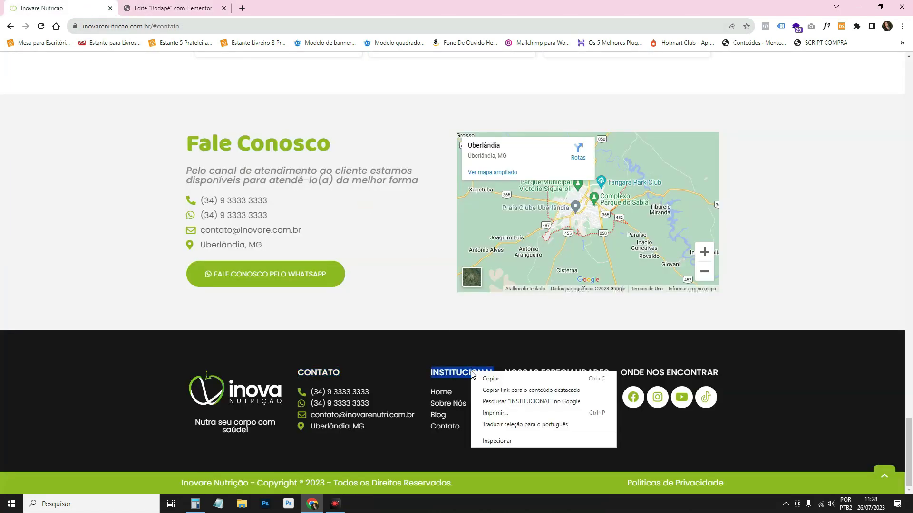
left_click(483, 375)
left_click(180, 9)
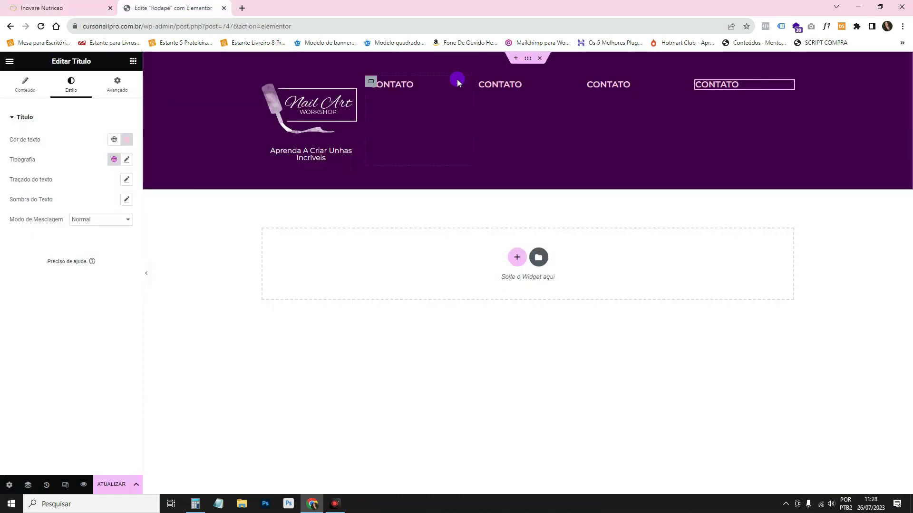
left_click(508, 85)
left_click_drag(57, 151, 2, 157)
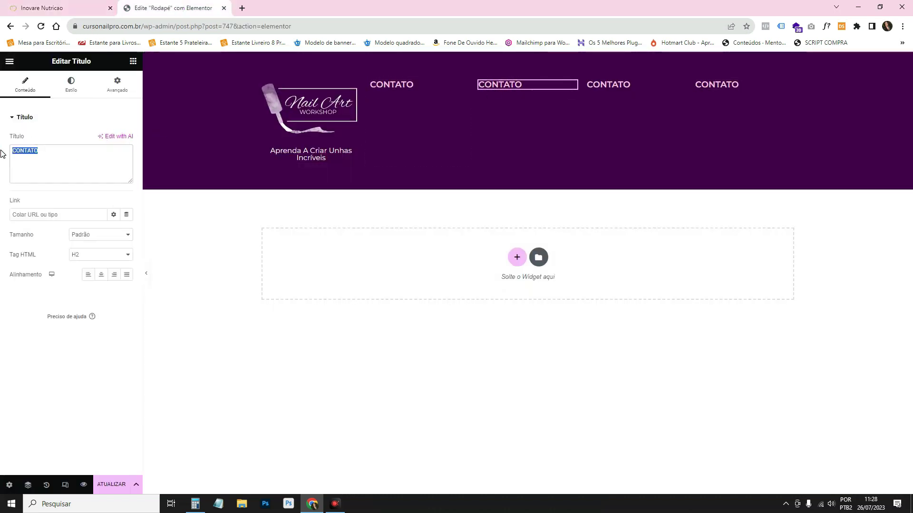
key("ctrl+v")
Change the third heading to 'NOSSAS ESPECIALIDADES', copied from the reference footer.
left_click(83, 7)
triple_click(551, 372)
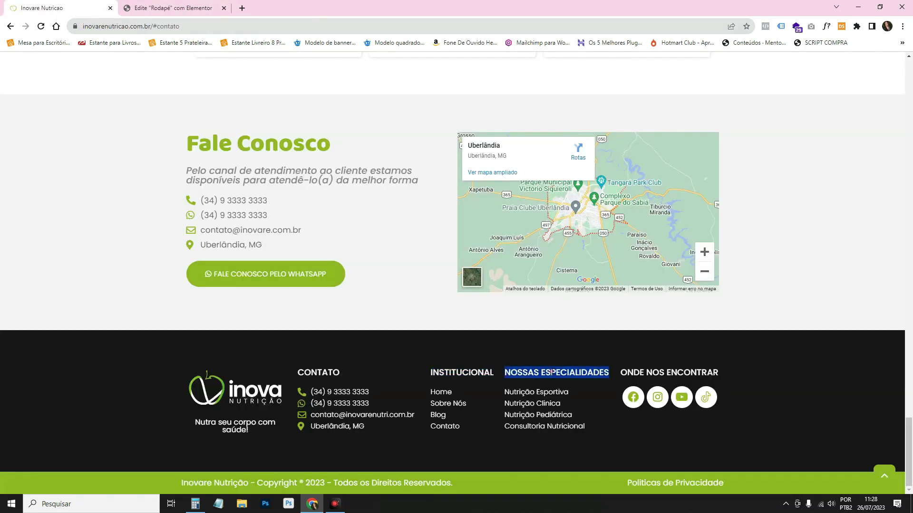
right_click(552, 372)
left_click(573, 383)
left_click(176, 7)
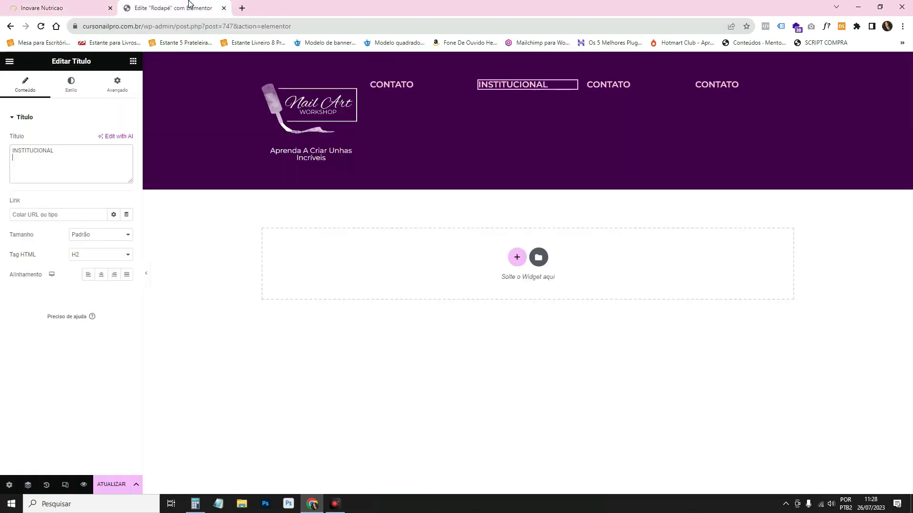
left_click(605, 87)
left_click_drag(57, 151, 1, 160)
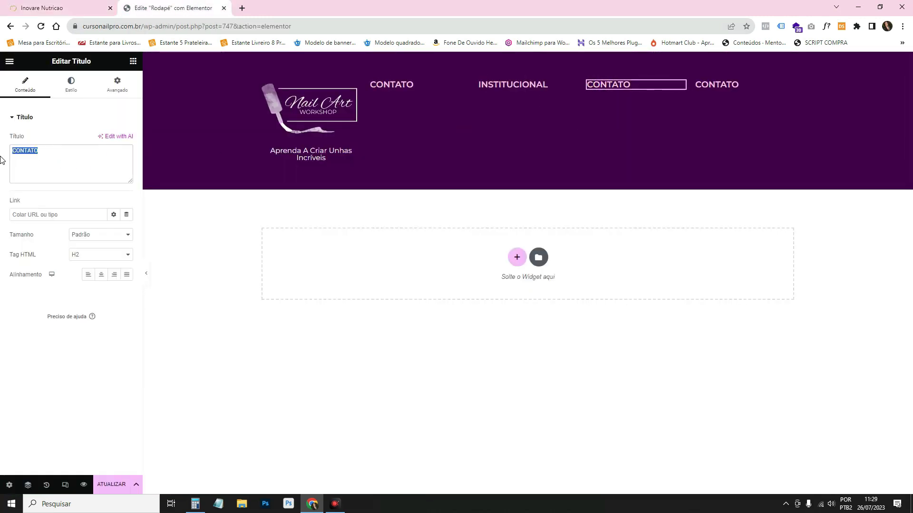
key("ctrl+v")
Change the last column's heading to 'ONDE NOS ENCONTRAR', copied from the reference footer.
left_click(714, 81)
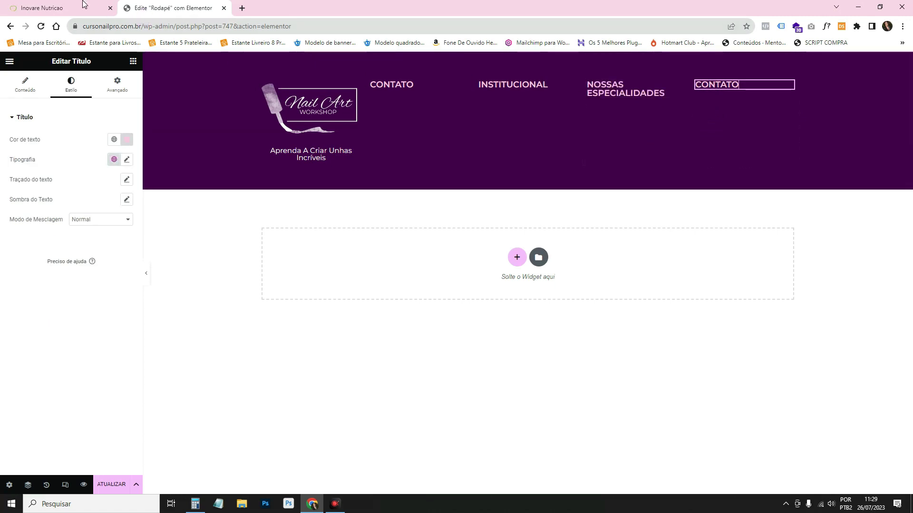
left_click(82, 3)
triple_click(660, 373)
right_click(661, 373)
left_click(668, 382)
left_click(135, 9)
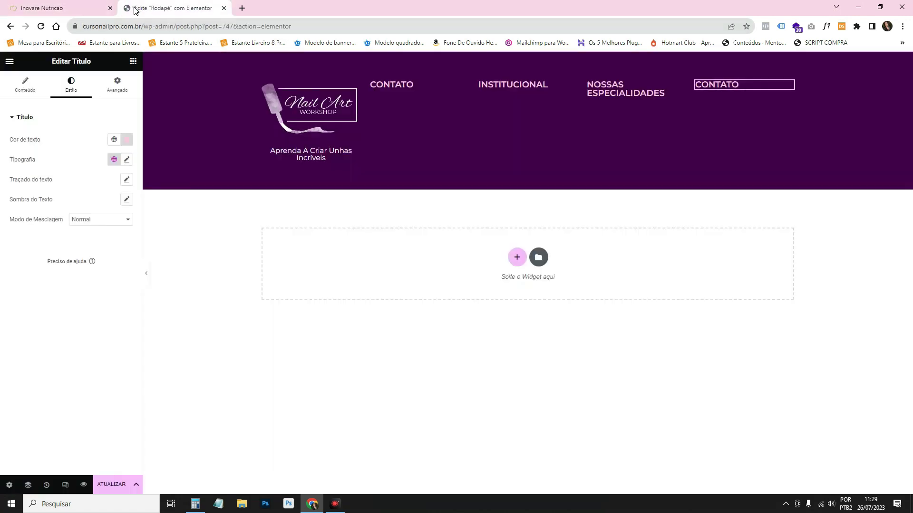
left_click(24, 85)
triple_click(76, 151)
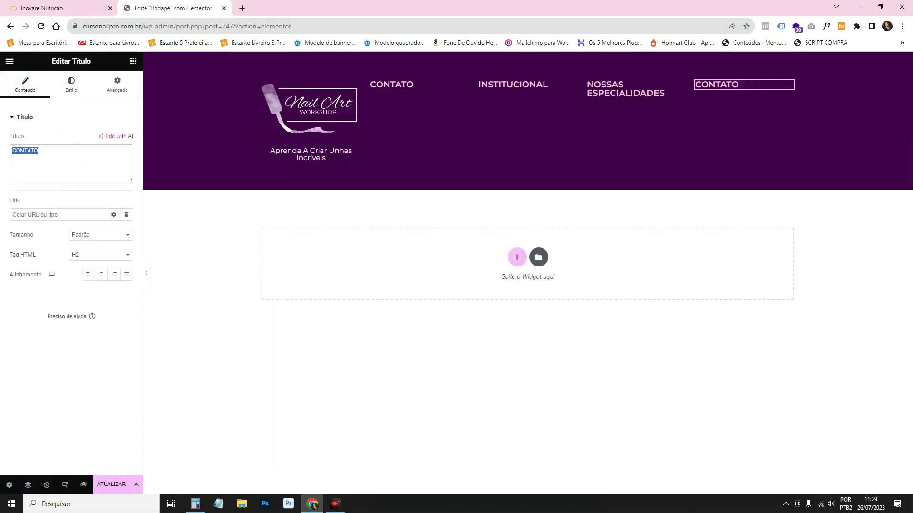
key("ctrl+v")
Trim the third heading to 'ESPECIALIDADES' and compare against the reference footer.
left_click(614, 83)
left_click(33, 150)
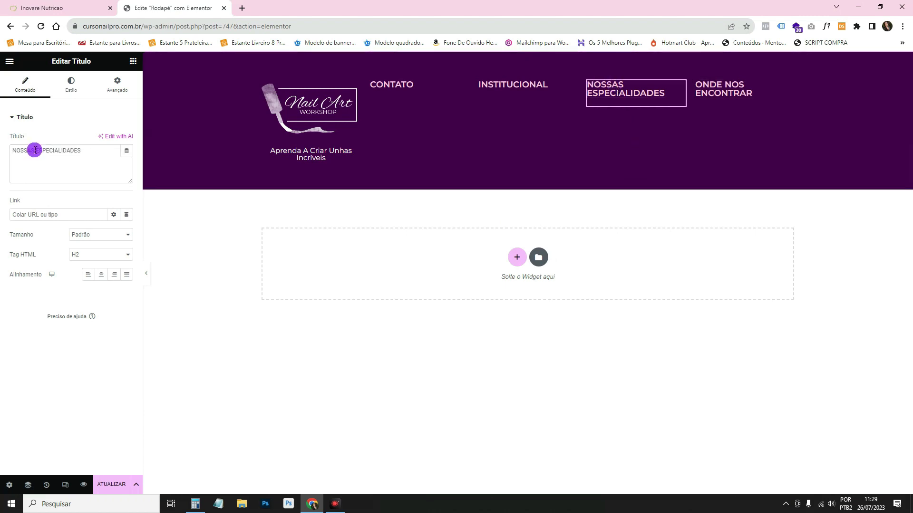
left_click_drag(35, 150, 2, 156)
key("BackSpace")
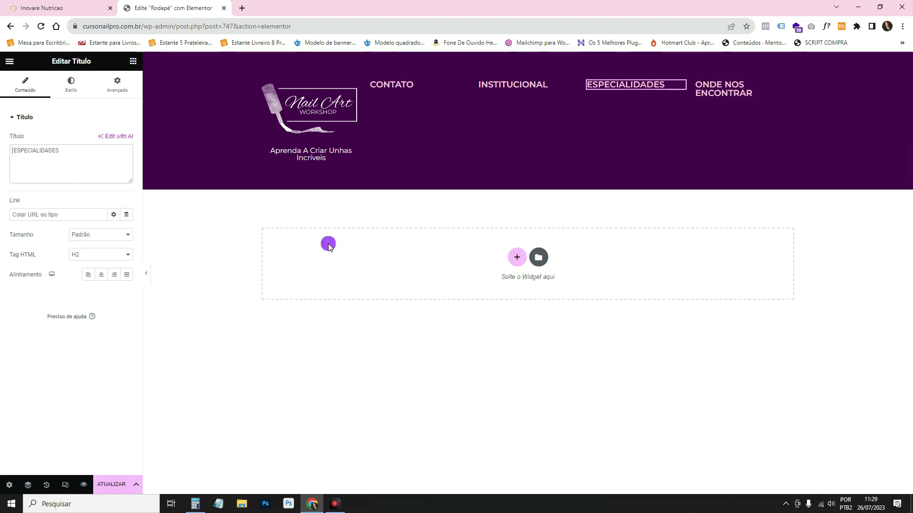
left_click(71, 8)
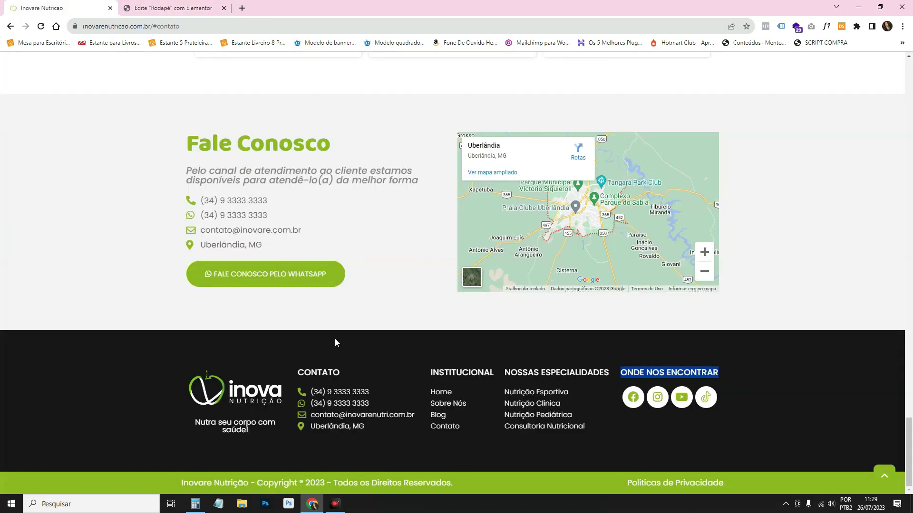
left_click(341, 393)
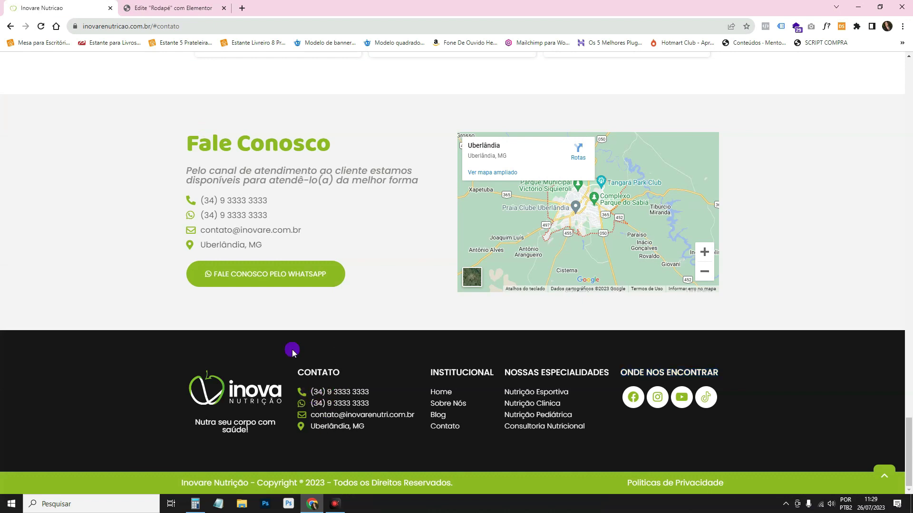
left_click(162, 6)
left_click(133, 61)
left_click(85, 100)
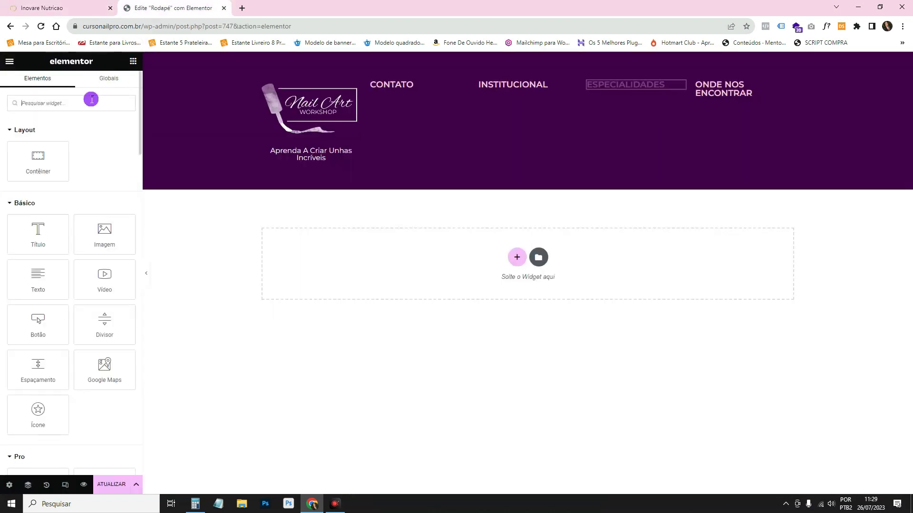
Place an icon list under the CONTATO heading and delete two of its sample items.
type("lis")
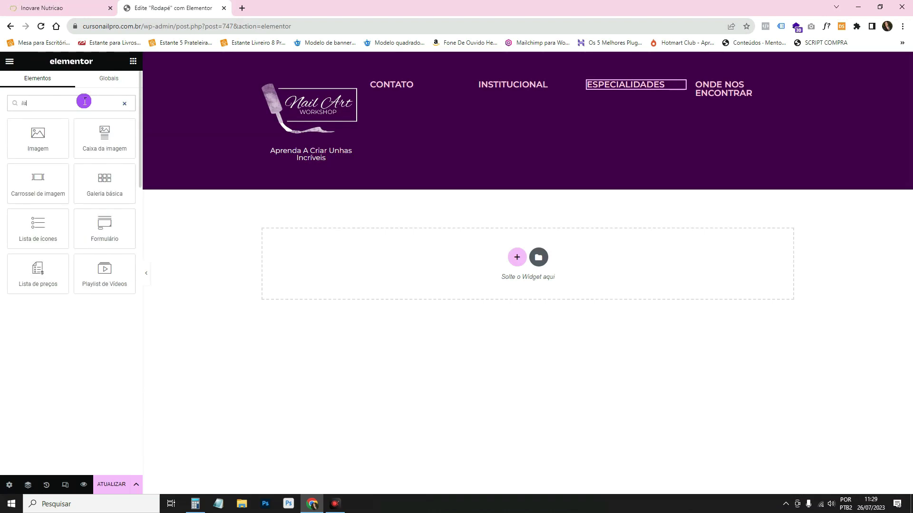
left_click_drag(39, 224, 407, 88)
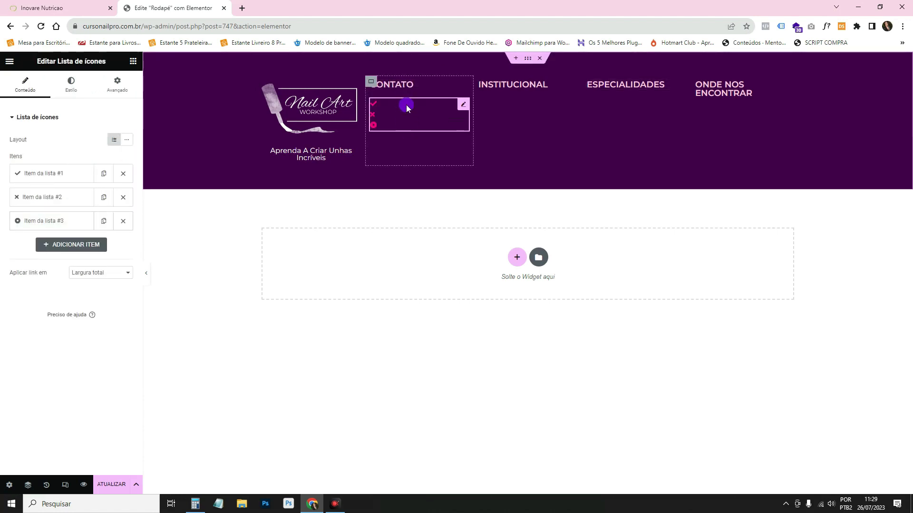
left_click(123, 173)
left_click(123, 173)
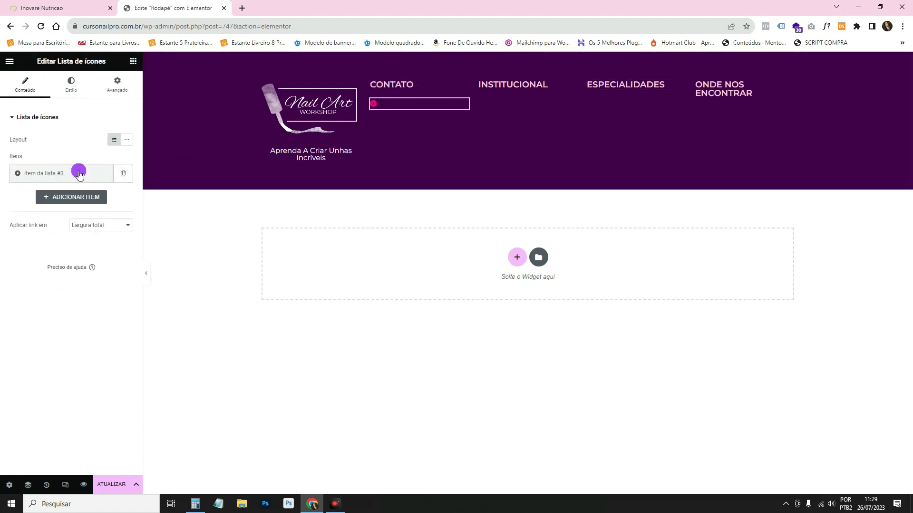
Give the remaining item a WhatsApp icon and the WhatsApp contact number.
left_click(79, 174)
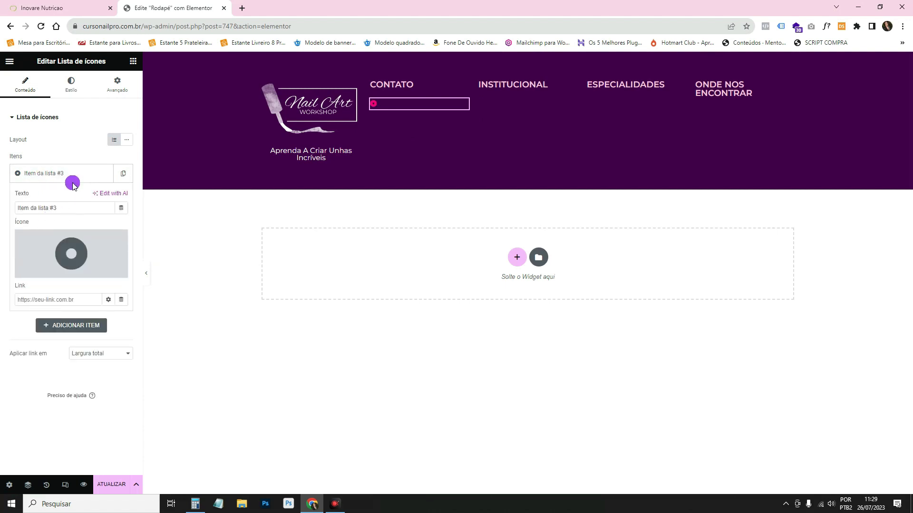
left_click(53, 247)
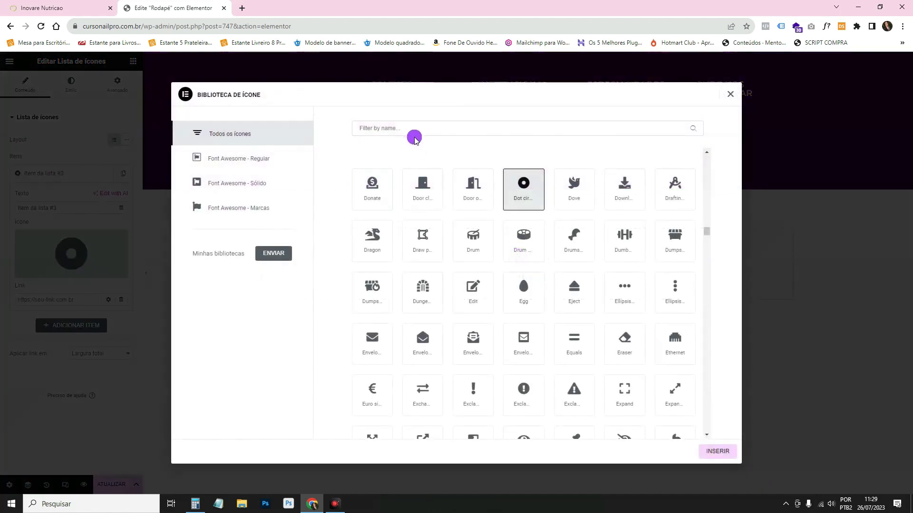
left_click(409, 129)
type("whats")
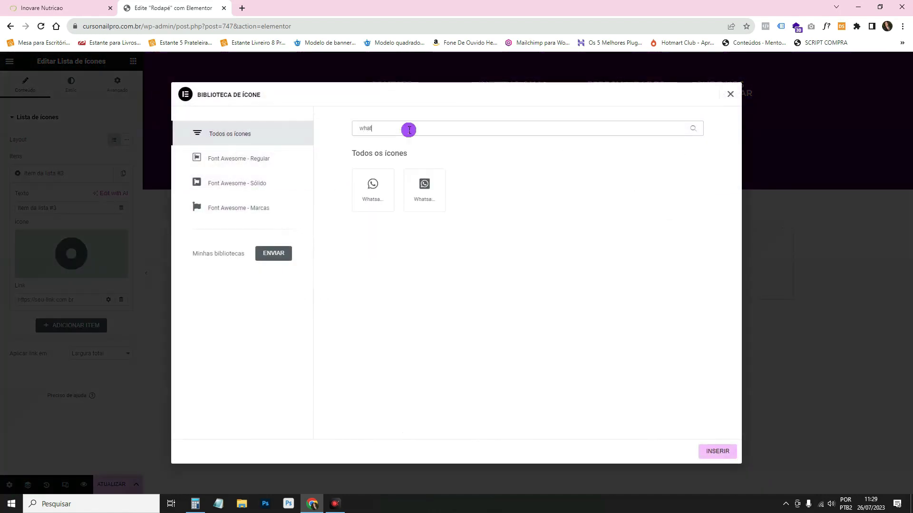
left_click(371, 189)
left_click(717, 451)
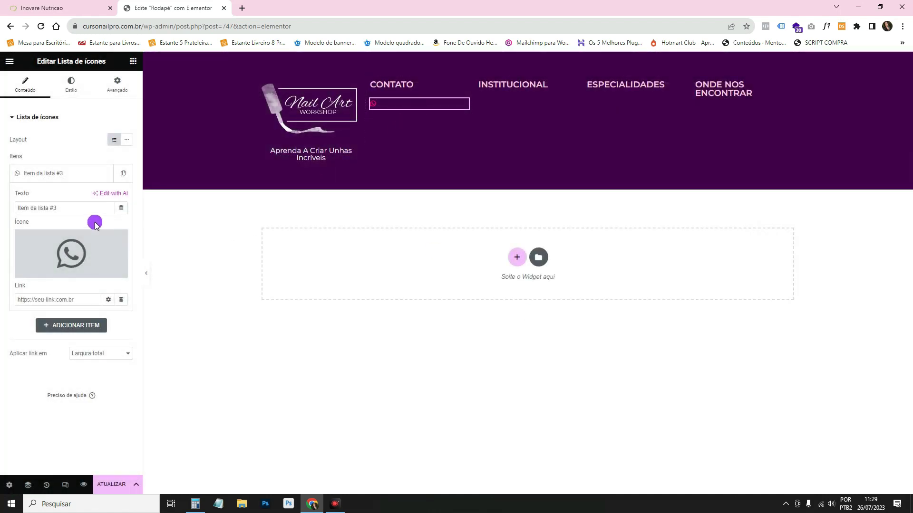
type("(34")
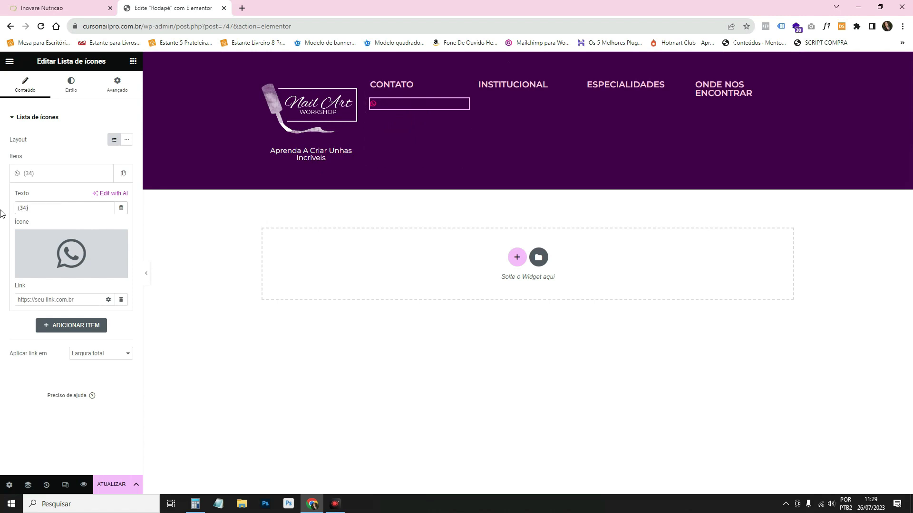
type(") 9 0000 0000")
left_click(42, 300)
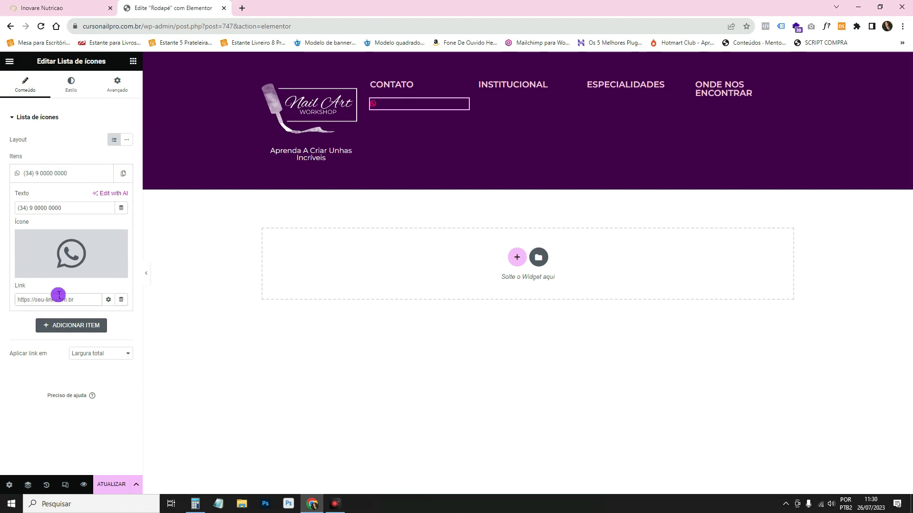
Duplicate the WhatsApp item and give the copy a phone icon.
left_click(122, 174)
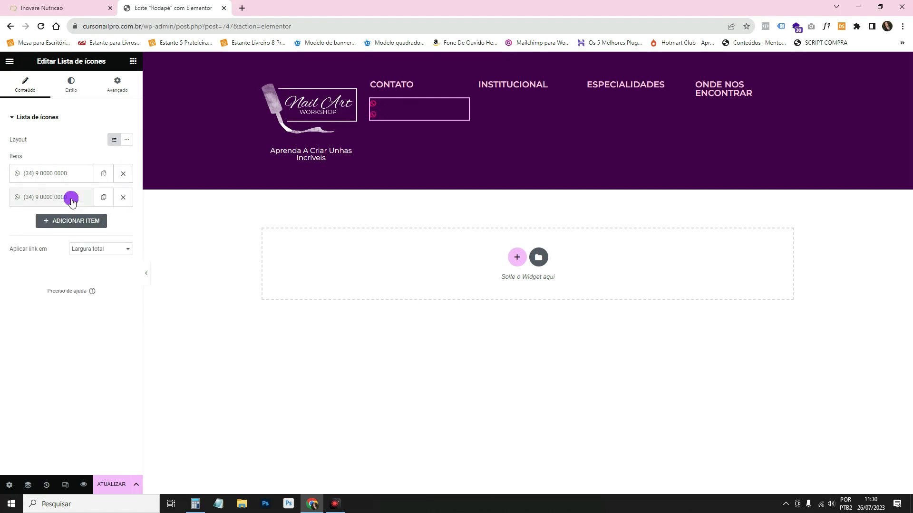
left_click(42, 198)
left_click(84, 262)
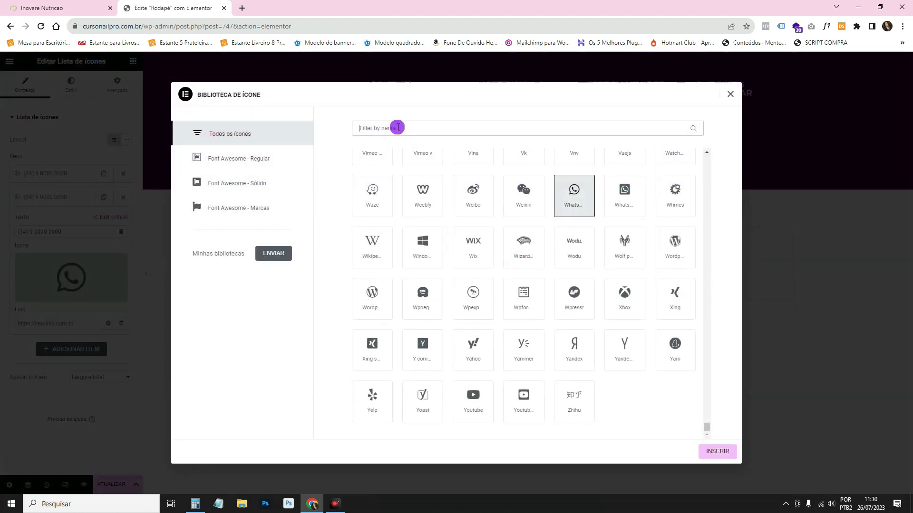
type("phone")
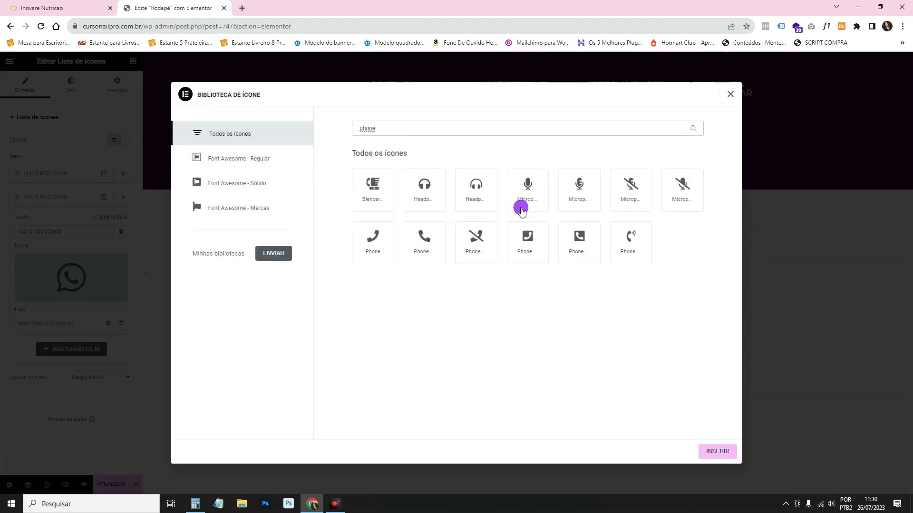
left_click(424, 240)
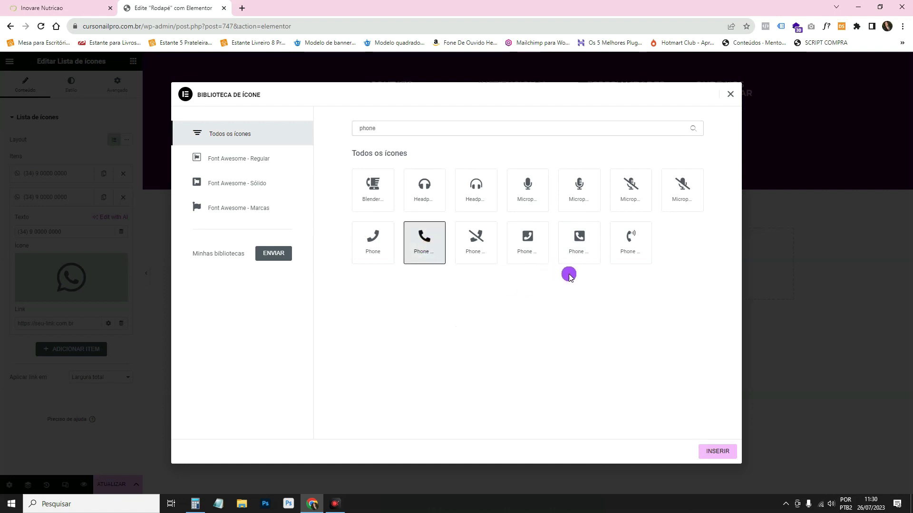
left_click(717, 451)
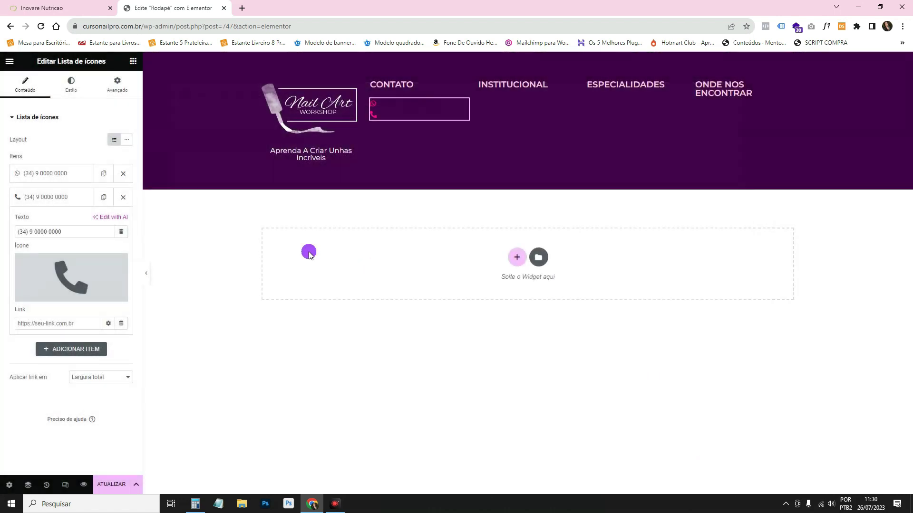
left_click(86, 196)
Add a third item with an envelope icon and the contact e-mail address as text.
left_click(83, 218)
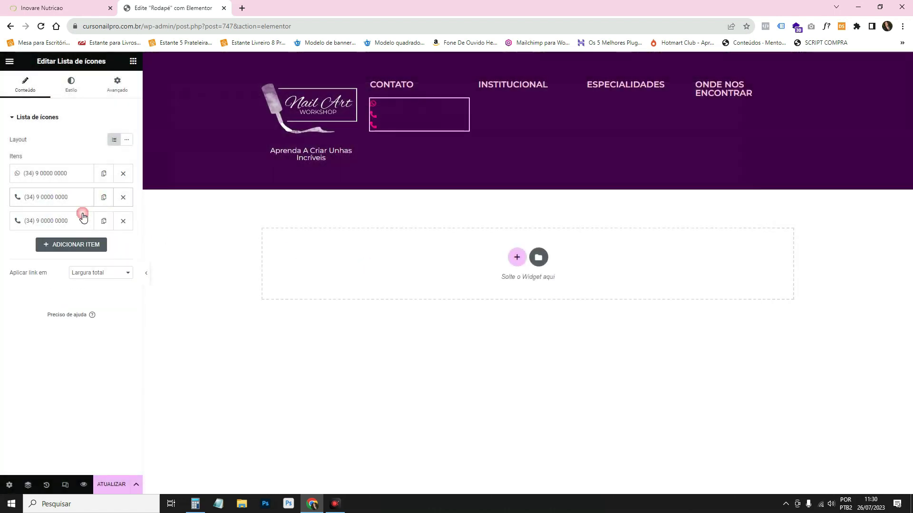
left_click(83, 217)
left_click(78, 295)
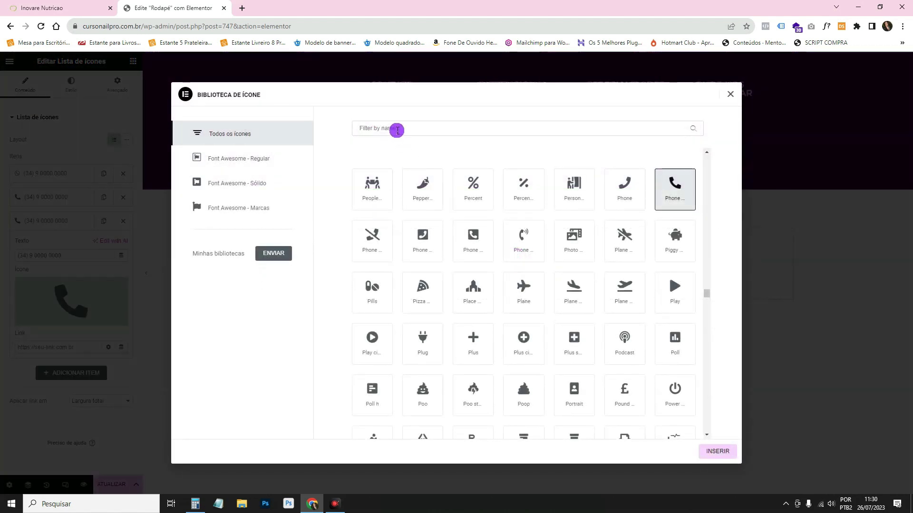
left_click(397, 130)
type("env")
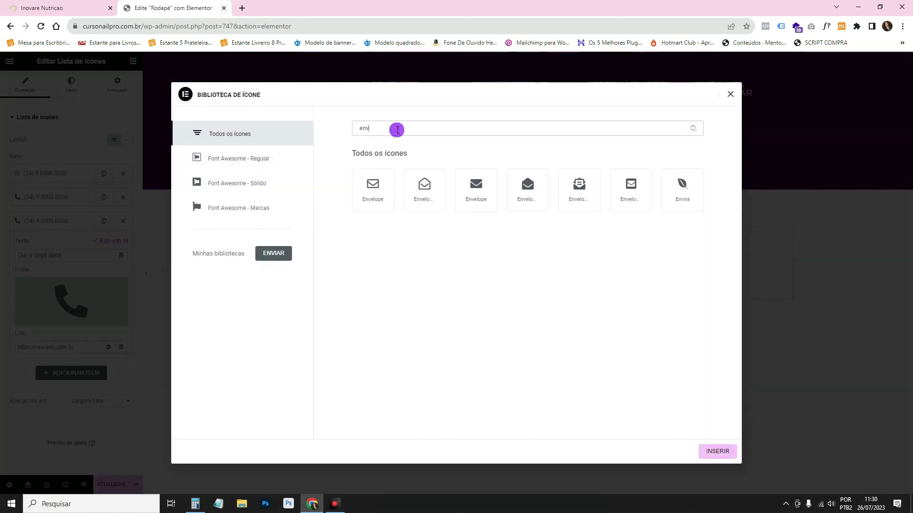
left_click(373, 188)
left_click(717, 451)
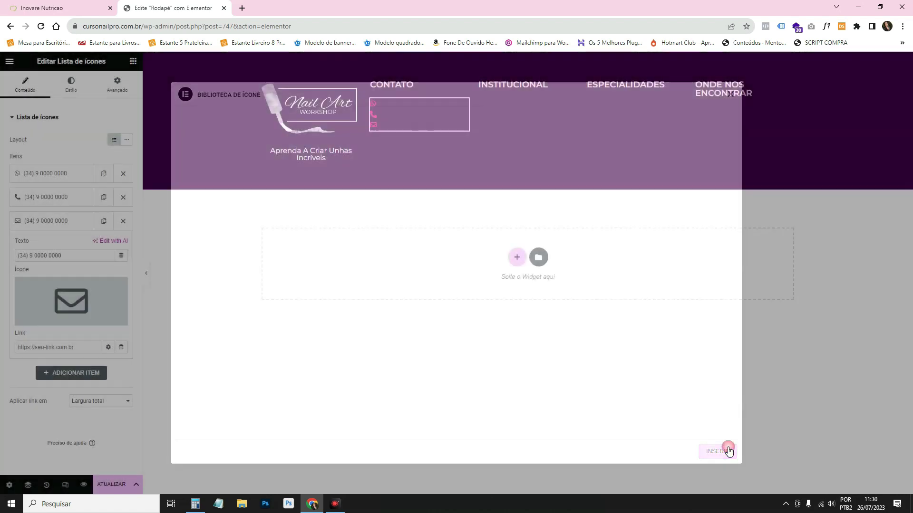
left_click_drag(67, 255, 1, 273)
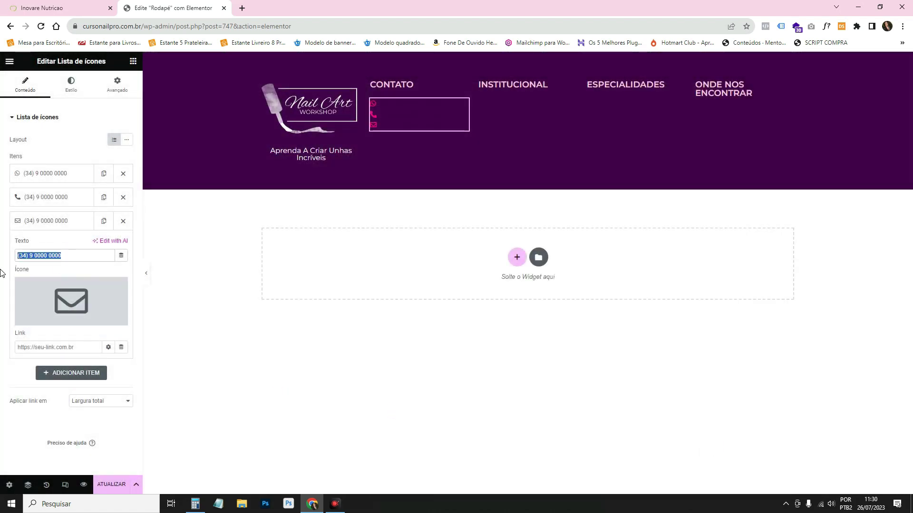
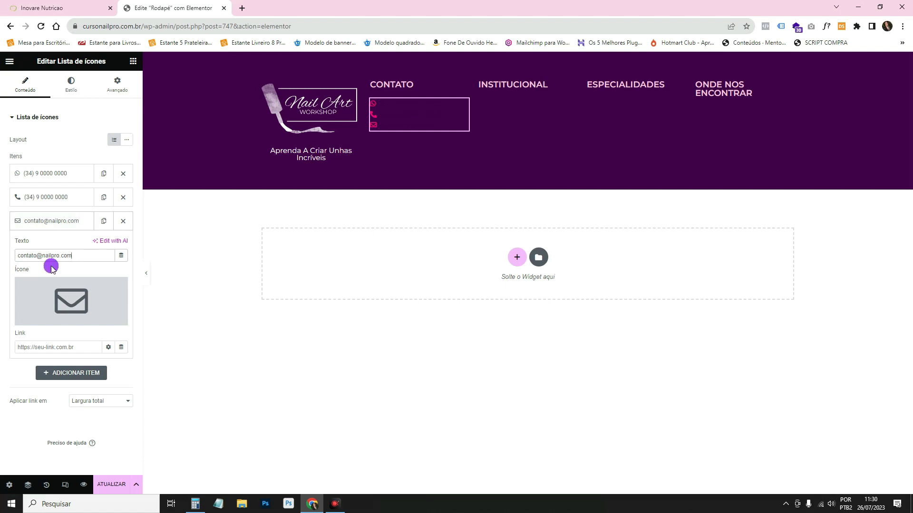
left_click(70, 221)
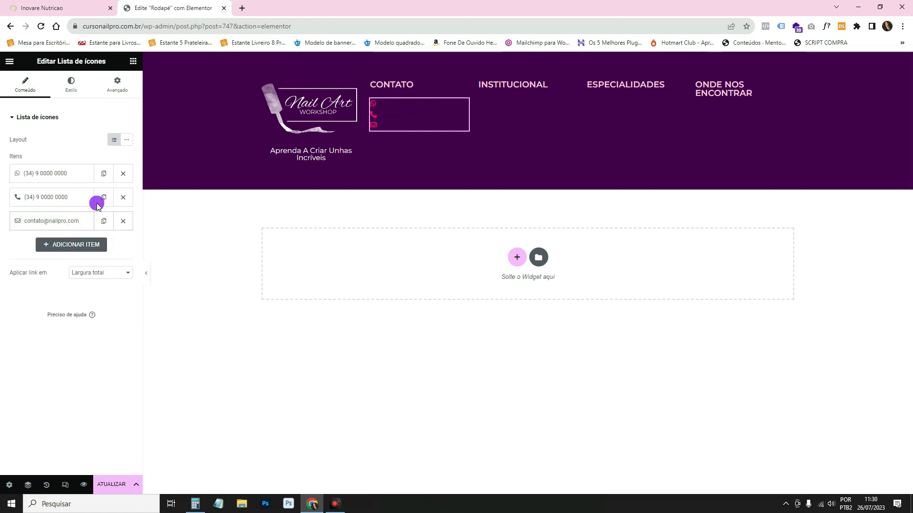
Make the list icons slightly larger, keeping their current colour.
left_click(71, 84)
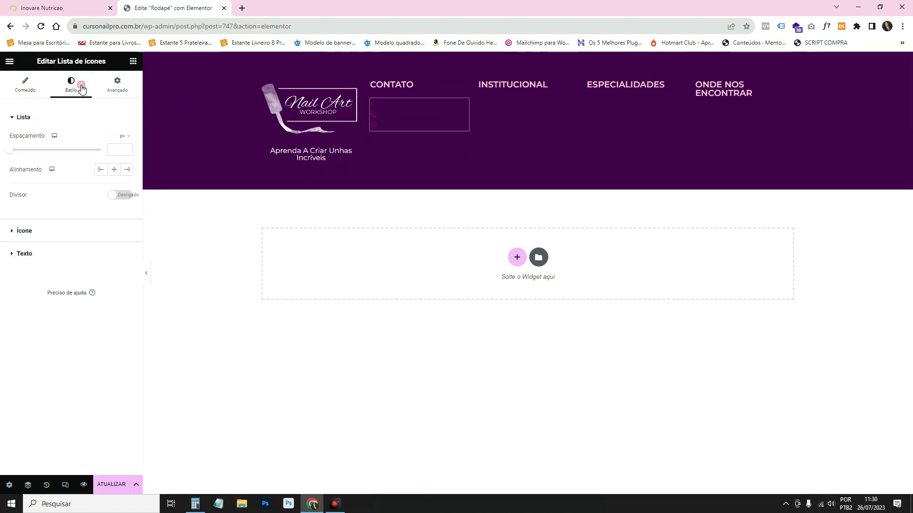
left_click(61, 231)
left_click(127, 182)
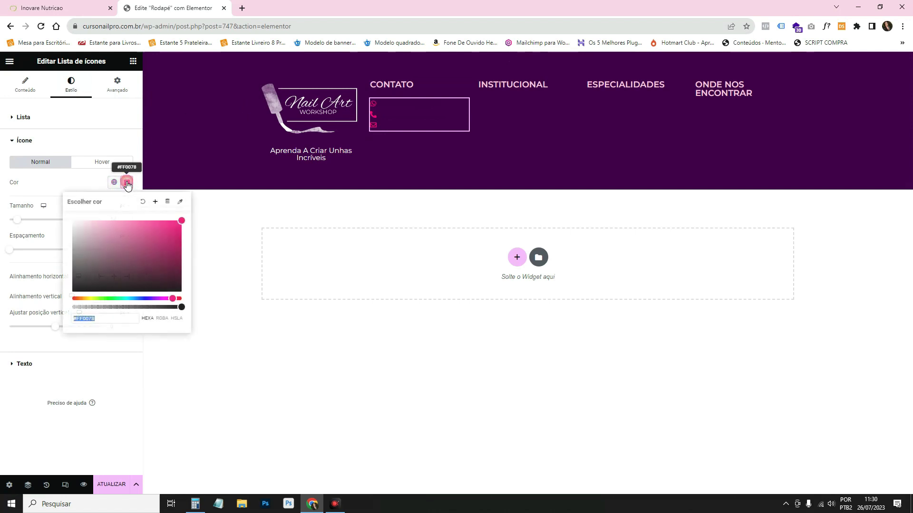
left_click(127, 183)
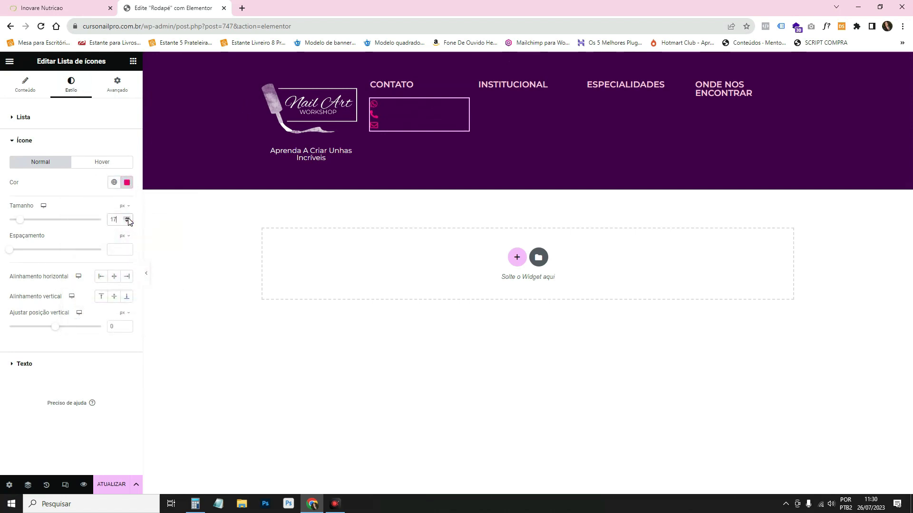
left_click(127, 218)
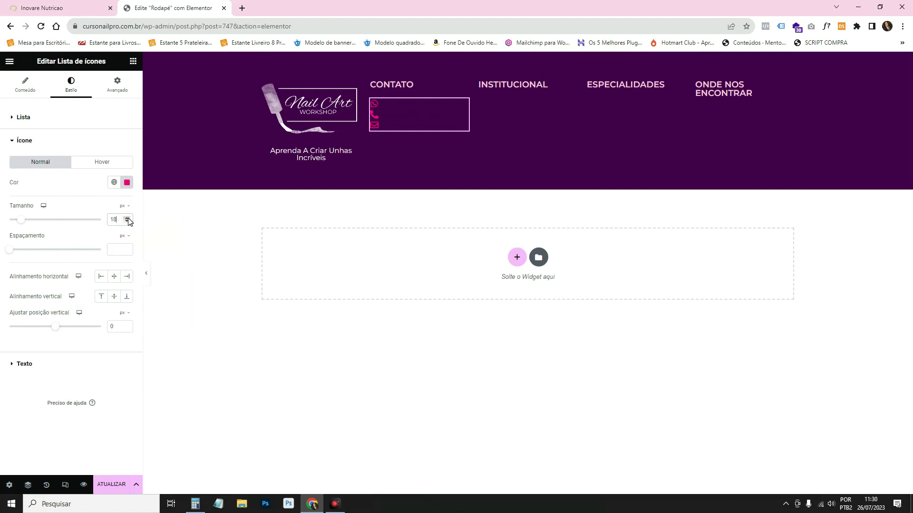
Make the icon list text white.
left_click(30, 364)
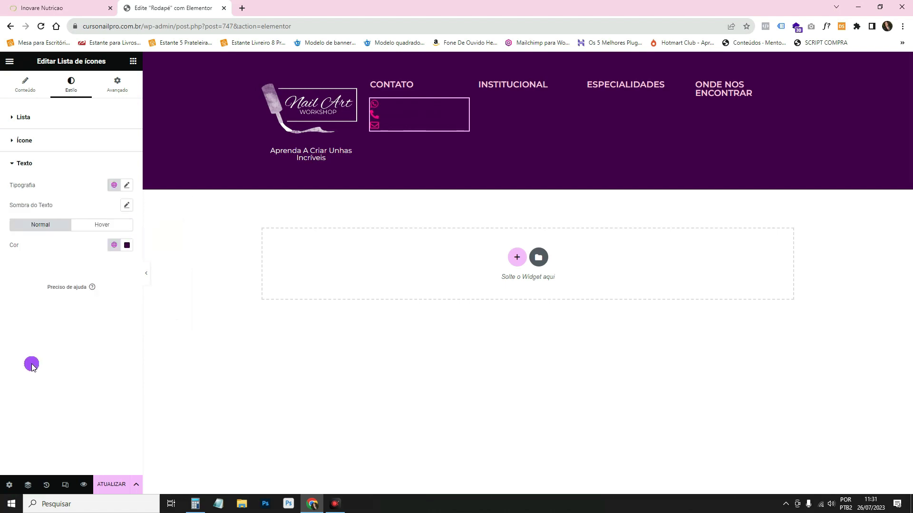
left_click(116, 252)
left_click_drag(98, 300, 41, 255)
left_click(131, 185)
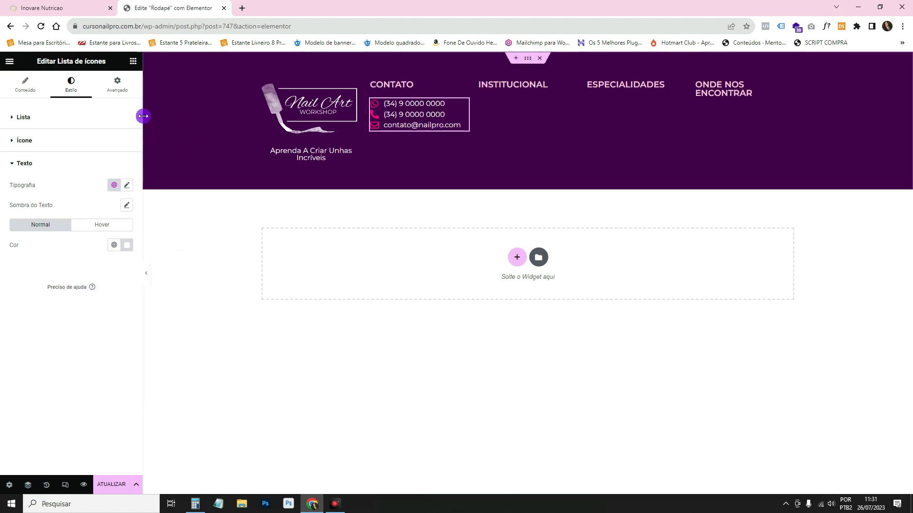
Set the spacing between list items to 7 px.
left_click(103, 115)
left_click(126, 157)
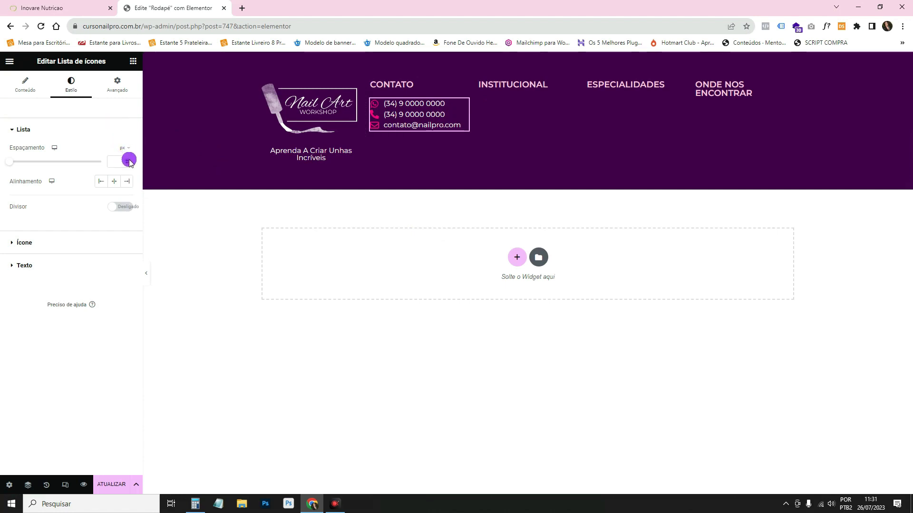
left_click(130, 159)
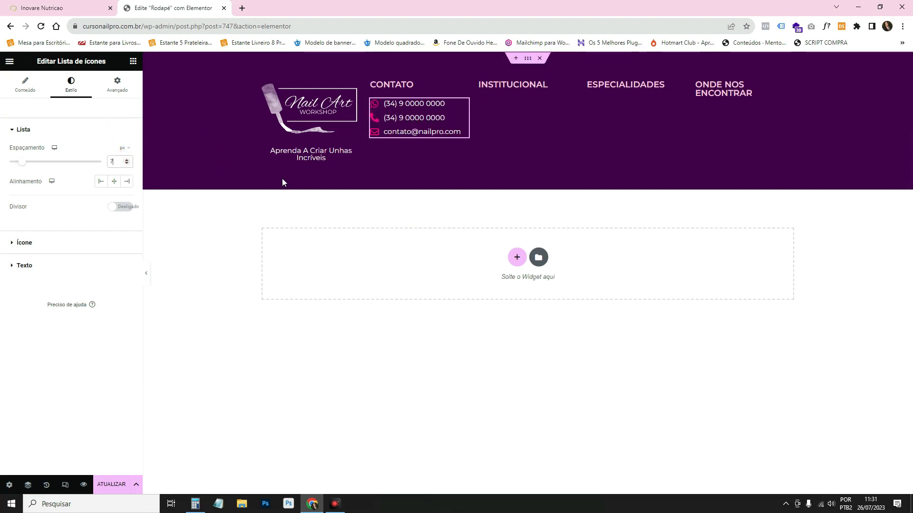
left_click(452, 287)
left_click(457, 319)
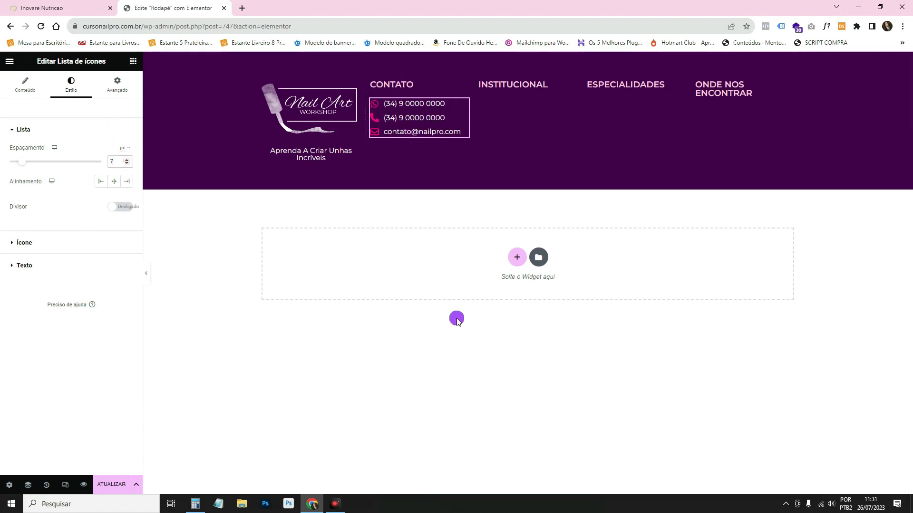
Duplicate the contact list into the Institucional column and delete the copy's first entry.
right_click(420, 110)
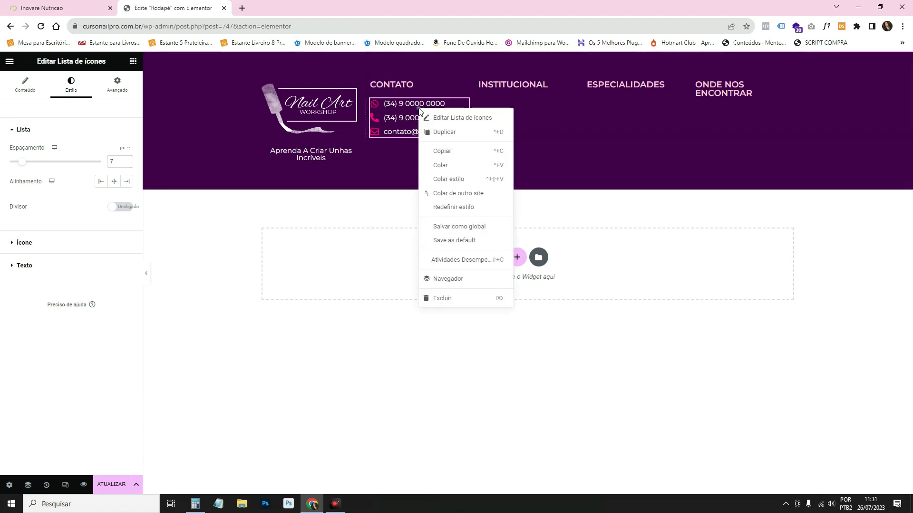
left_click(442, 135)
left_click_drag(463, 106, 515, 83)
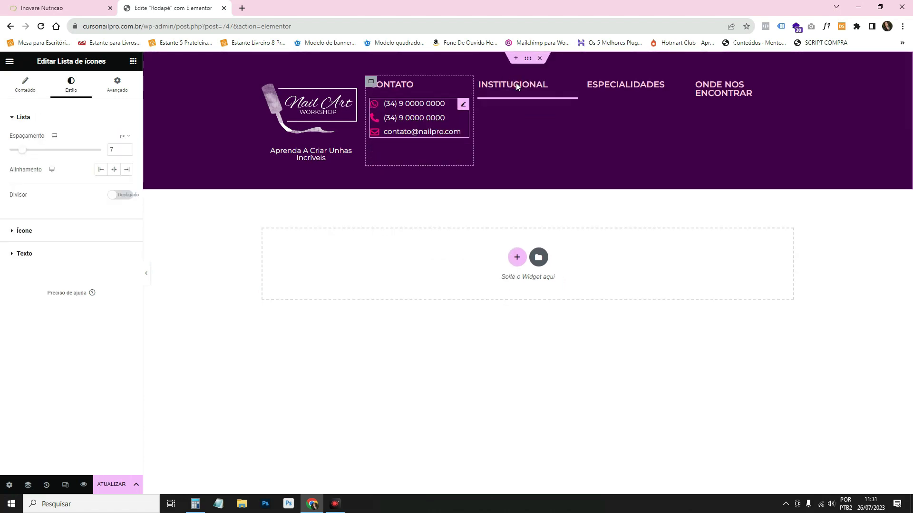
left_click(42, 8)
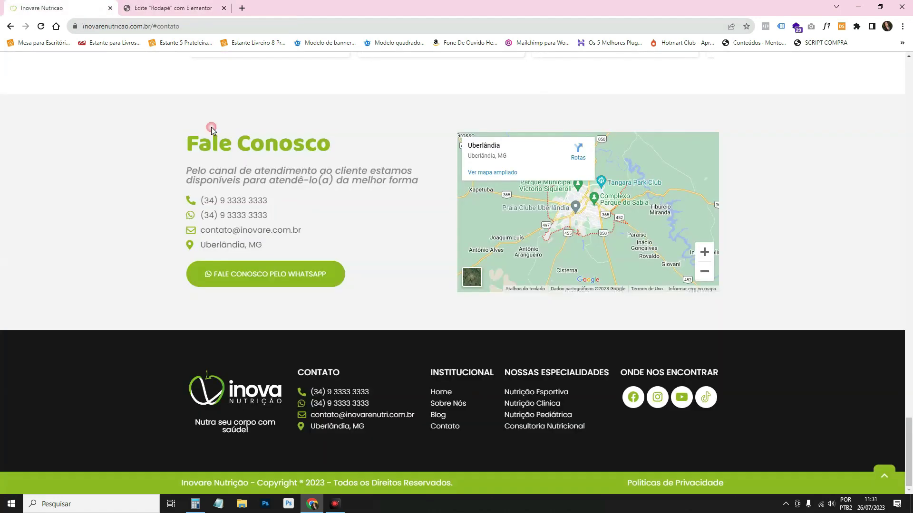
left_click_drag(421, 383, 478, 429)
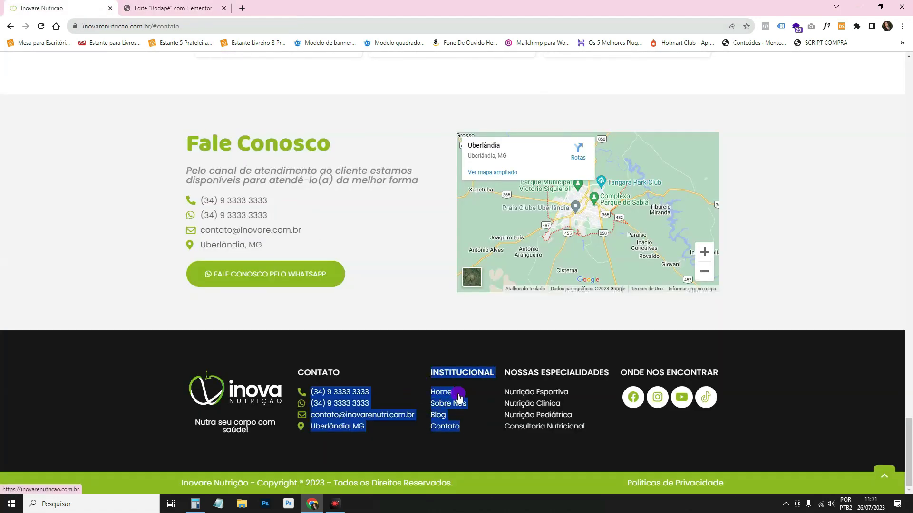
key("ctrl+Tab")
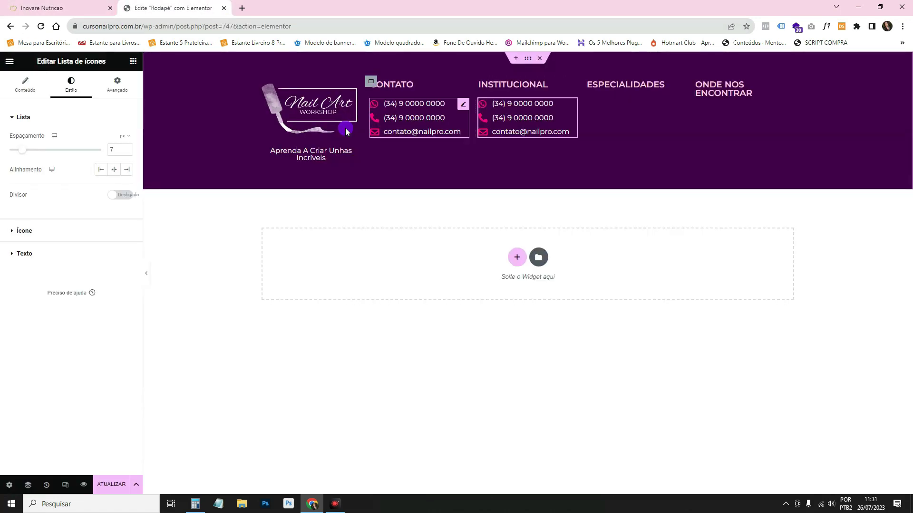
left_click(25, 84)
left_click(125, 174)
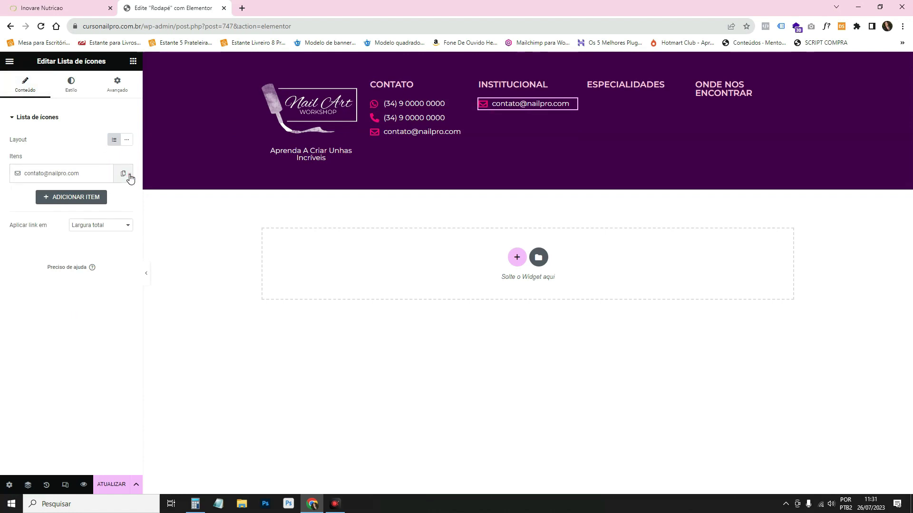
Trim the copied list to one entry, remove its envelope icon, and rename it Home.
left_click(127, 175)
left_click(67, 175)
left_click(119, 242)
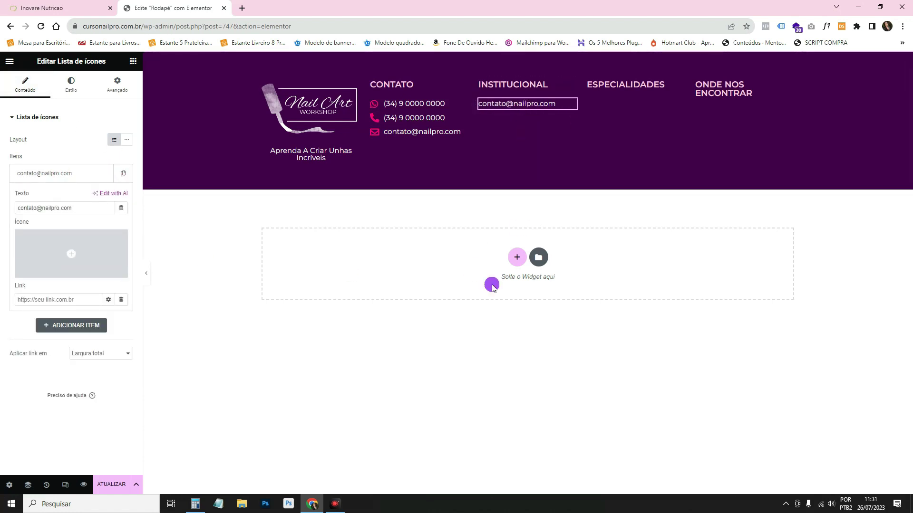
triple_click(86, 208)
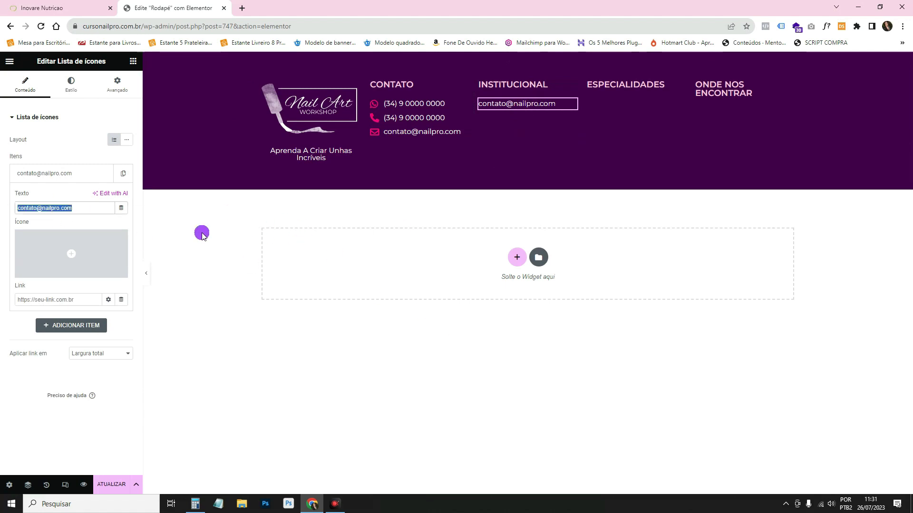
type("Home")
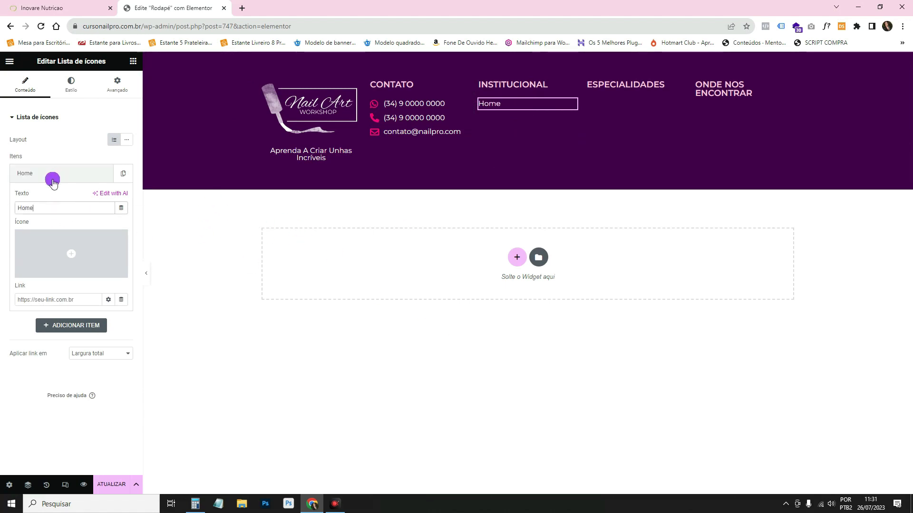
left_click(51, 175)
Duplicate entries to add Sobre Mim, Contato and Workshop below Home.
left_click(123, 173)
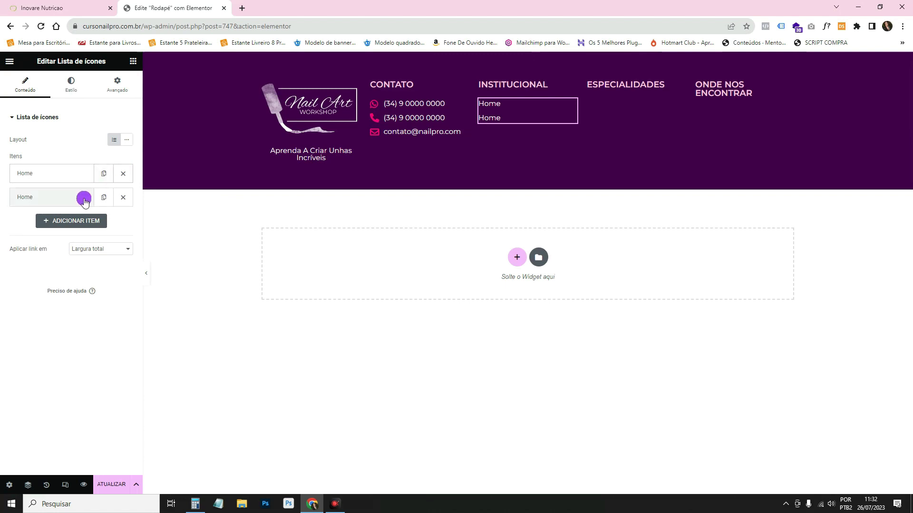
left_click(84, 196)
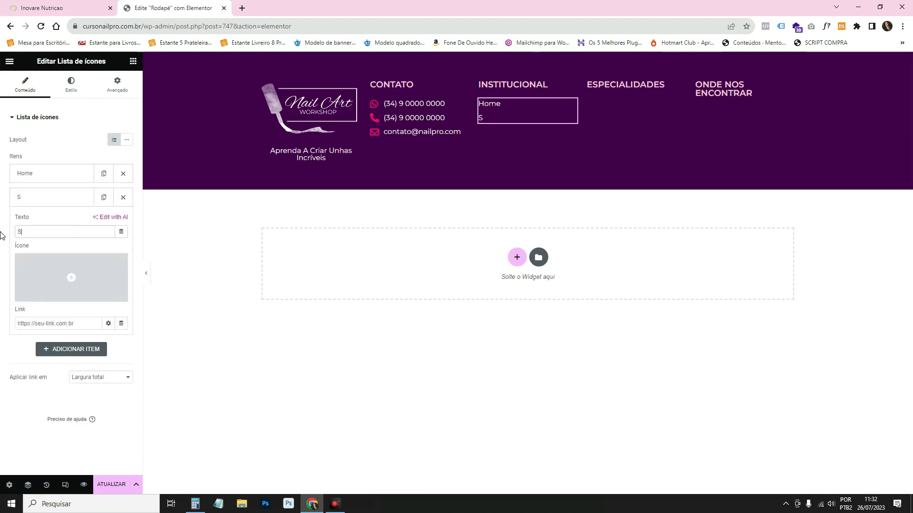
type("Mim")
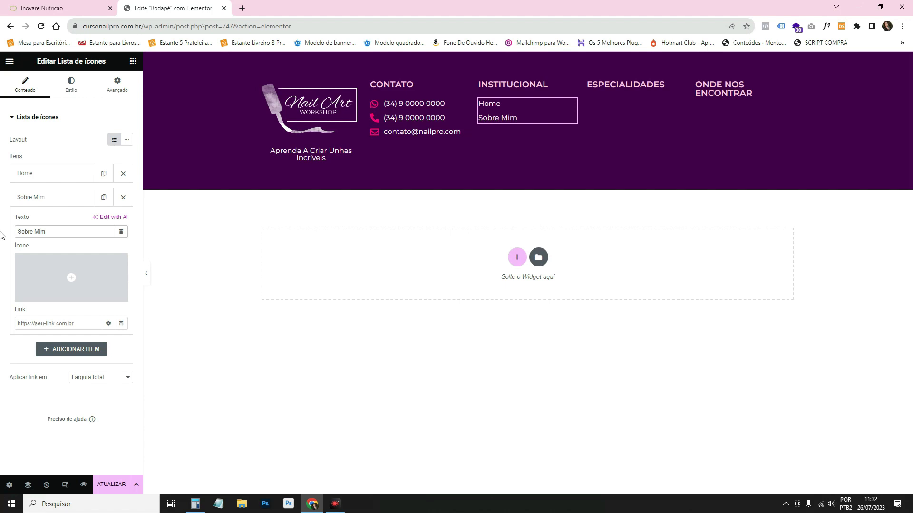
left_click(57, 197)
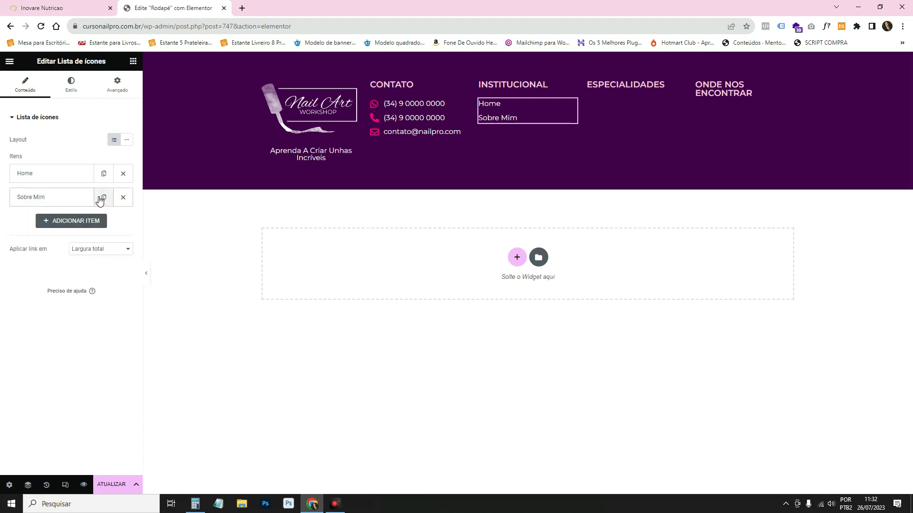
left_click(103, 197)
left_click(69, 219)
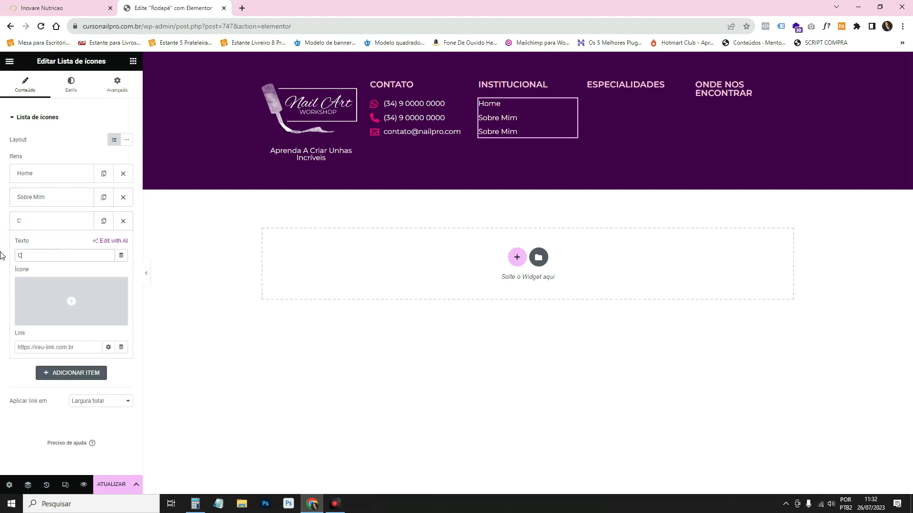
type("Contato")
left_click(104, 221)
left_click(61, 245)
left_click(37, 283)
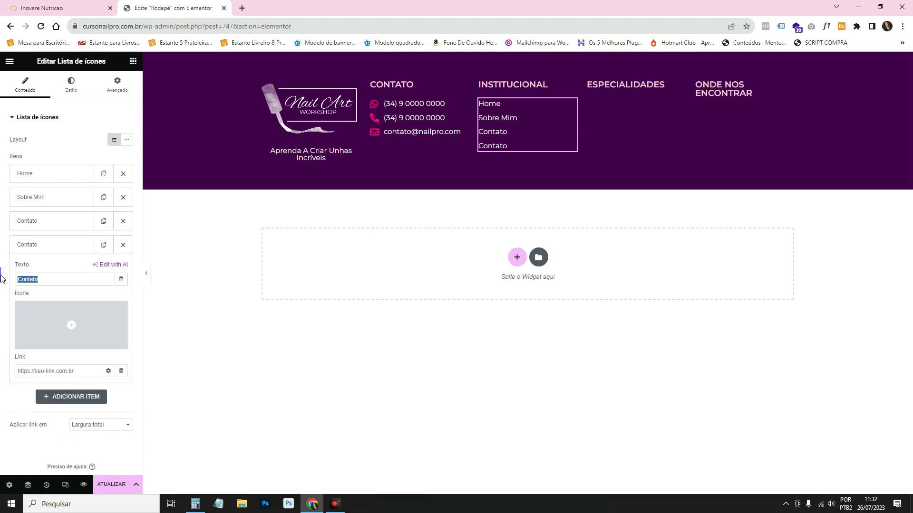
type("Workshop")
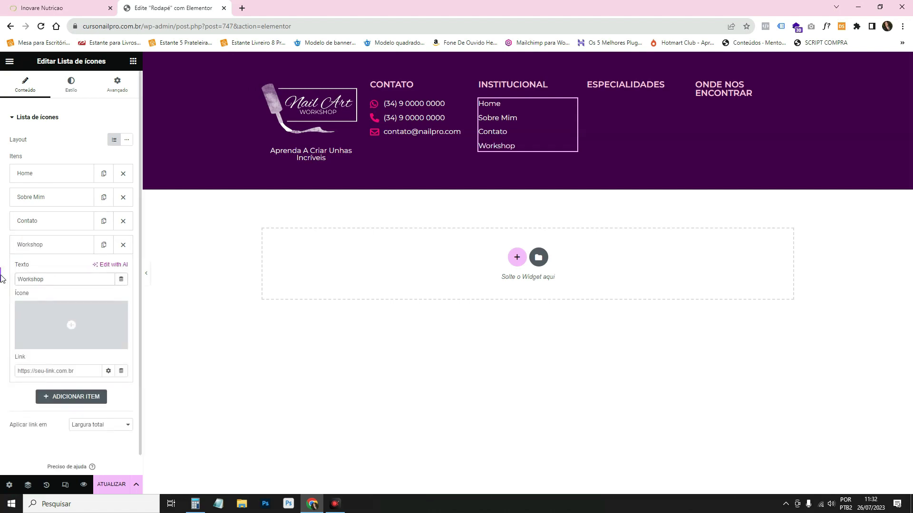
left_click(90, 8)
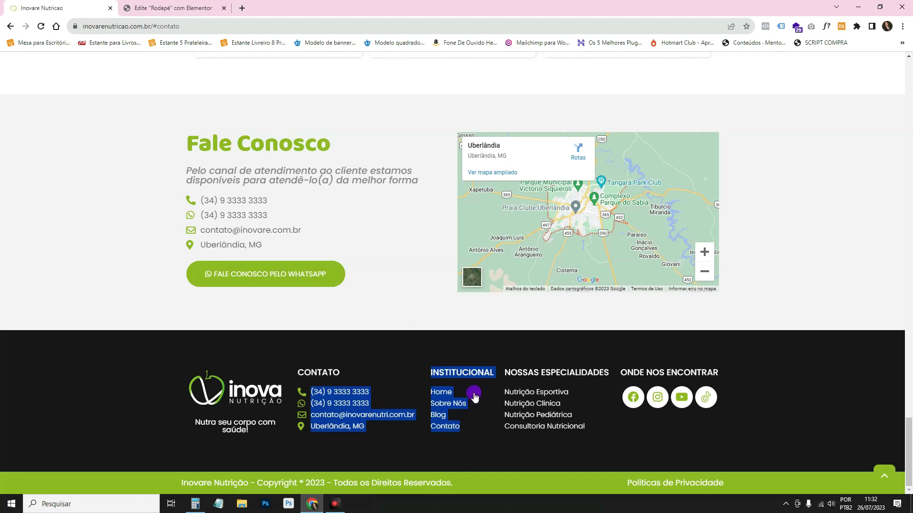
left_click(385, 307)
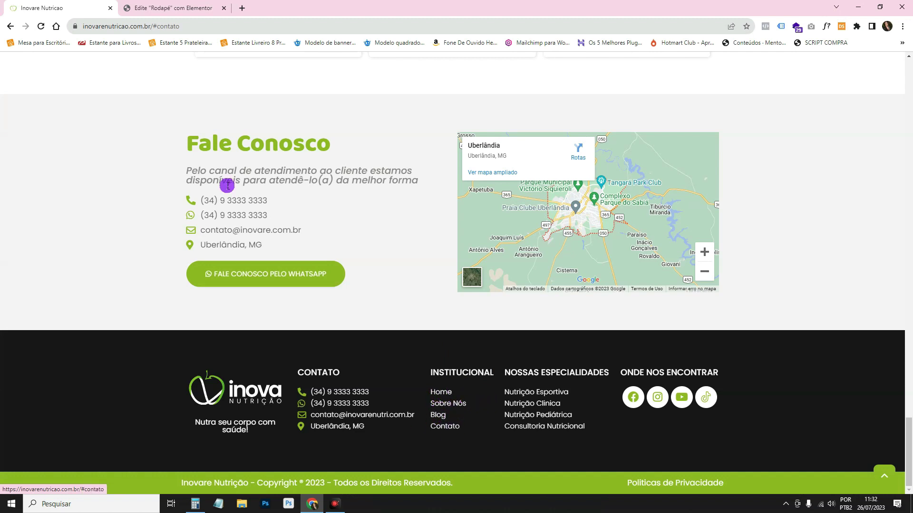
left_click(166, 6)
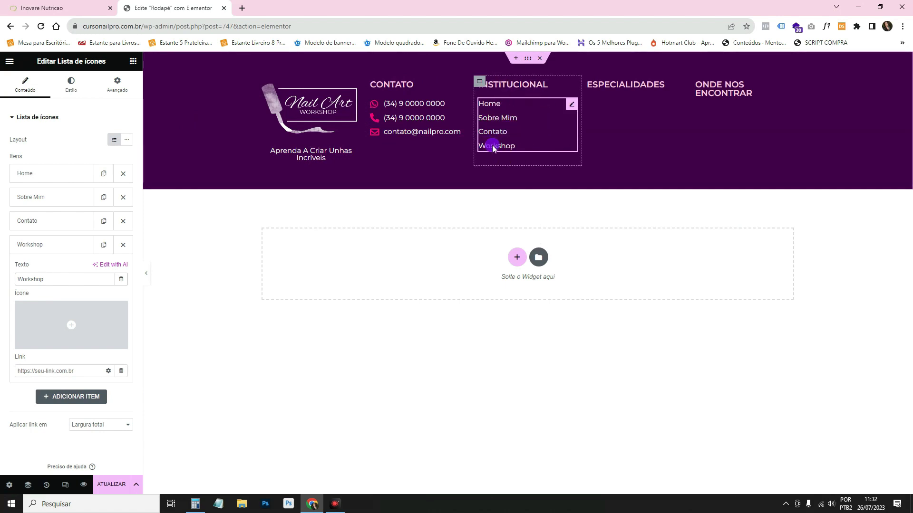
Load the cursonailpro.com.br workshop-nail-pro page in a new tab and copy its address.
left_click(61, 243)
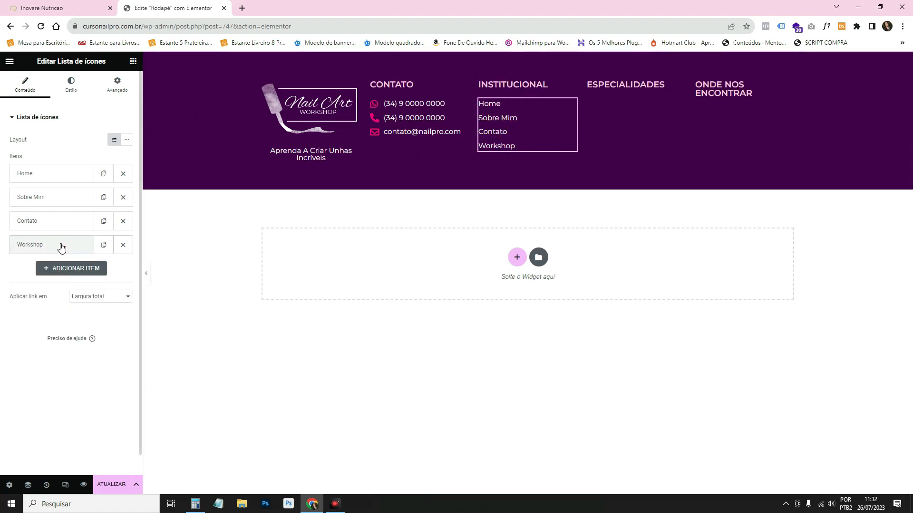
left_click(59, 251)
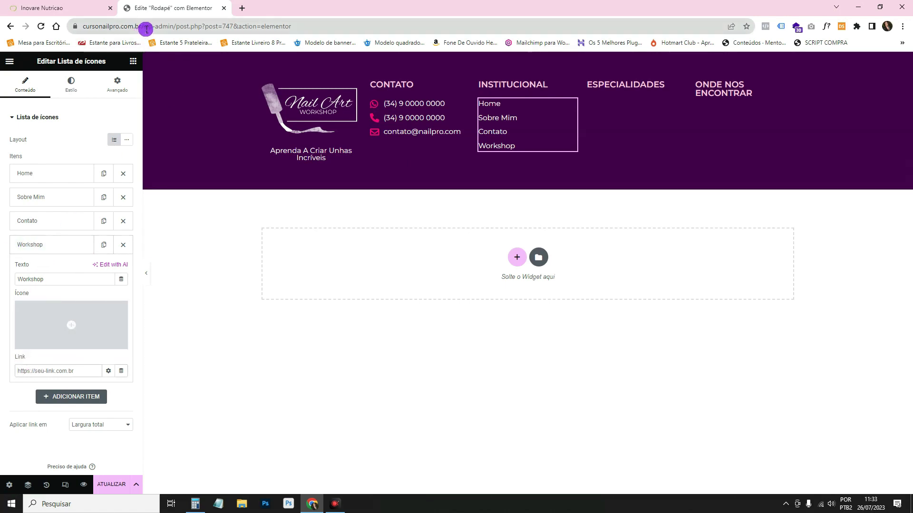
left_click_drag(143, 26, 225, 8)
key("ctrl+c")
left_click(242, 8)
key("ctrl+v")
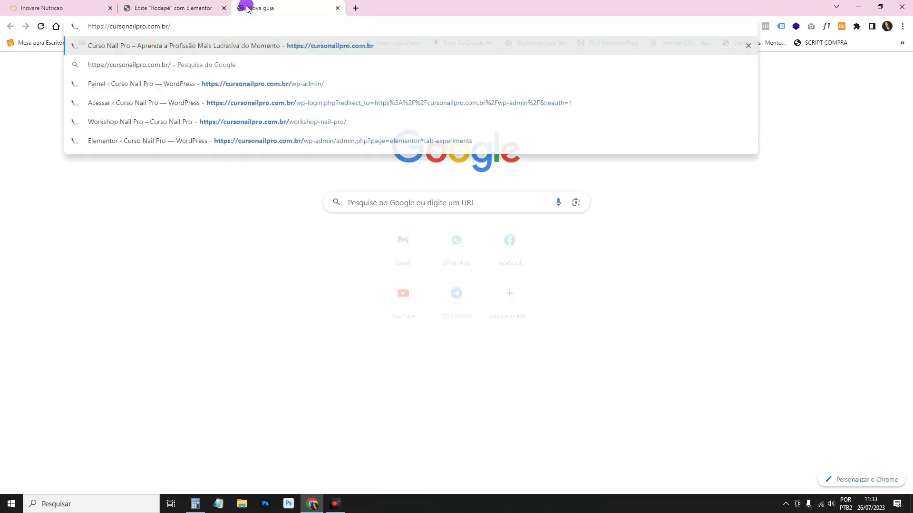
type("wo")
key("Return")
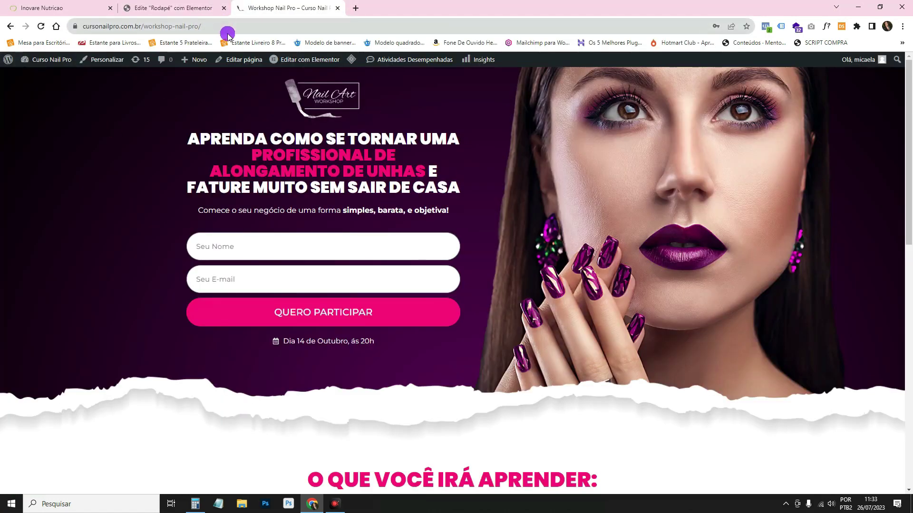
left_click(219, 21)
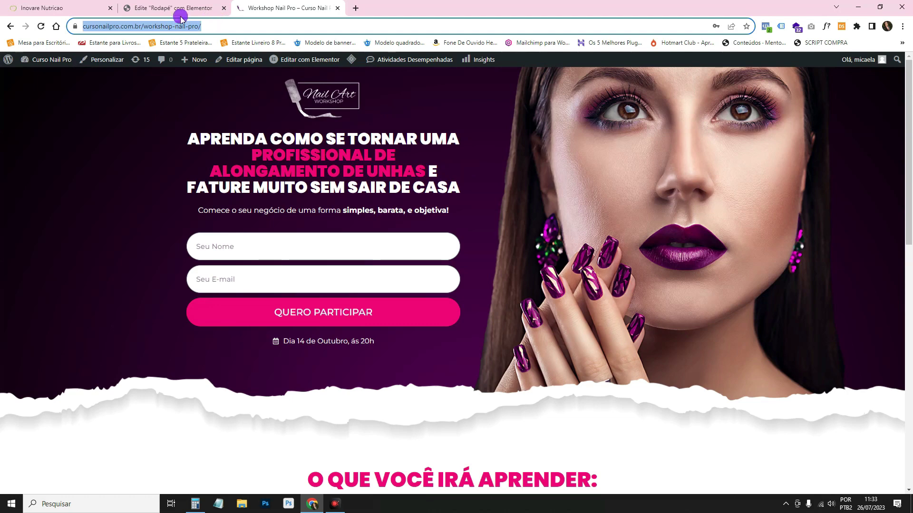
Paste the workshop address into the Workshop entry's link, close the tab, and save.
left_click(157, 8)
left_click(67, 371)
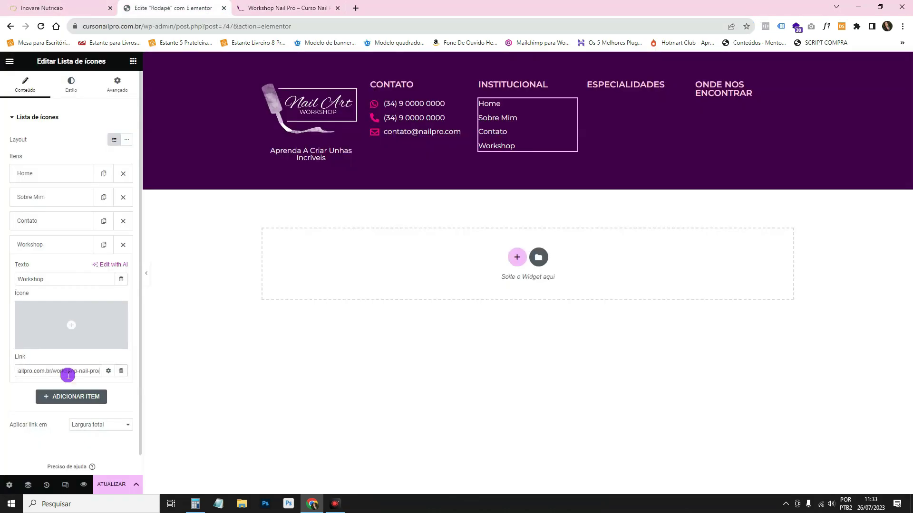
left_click(55, 251)
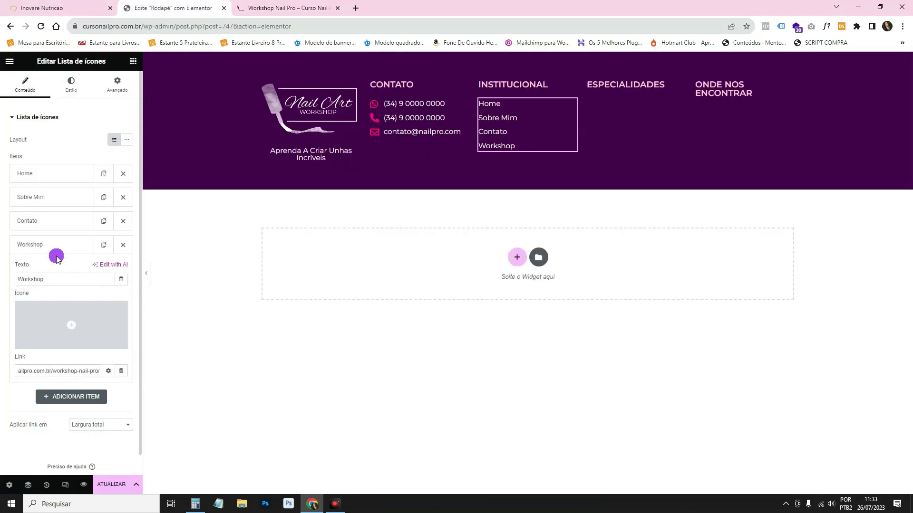
left_click(334, 8)
left_click(117, 485)
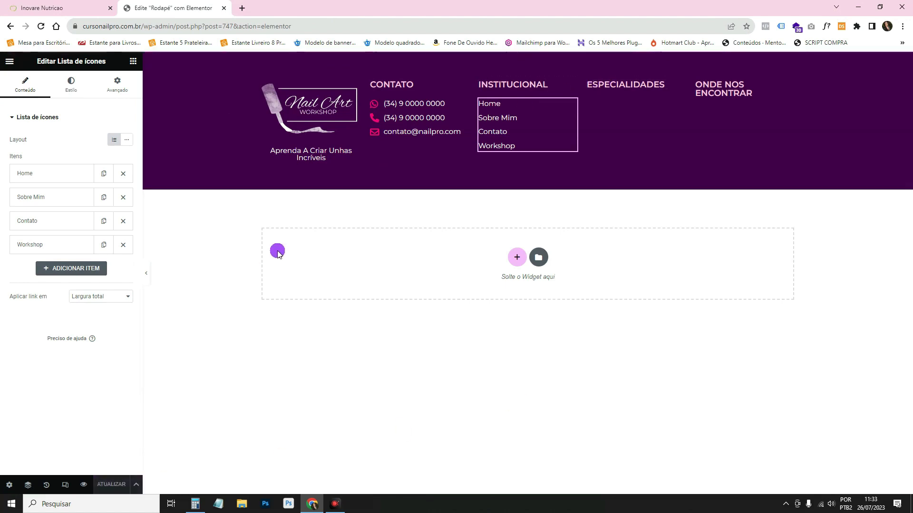
Load the Curso Nail Pro home page by trimming the preview address to the domain.
left_click(84, 484)
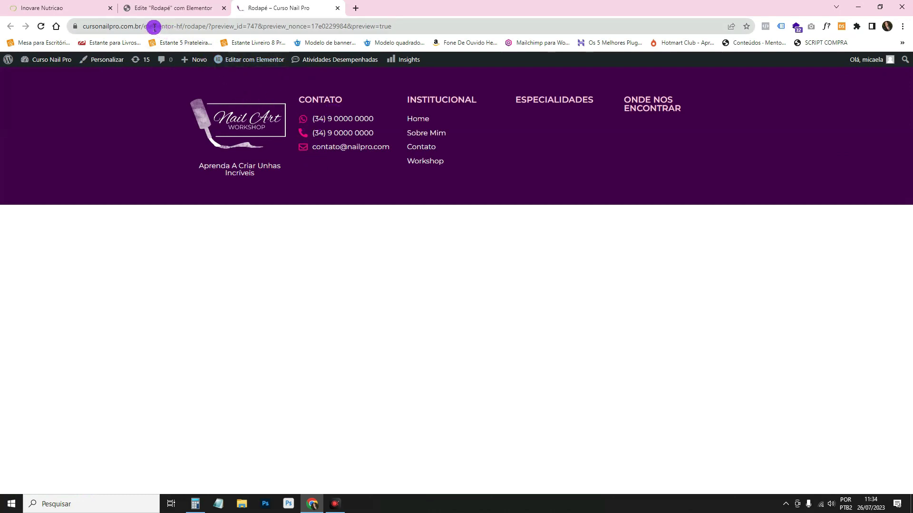
left_click_drag(141, 26, 588, 3)
key("BackSpace")
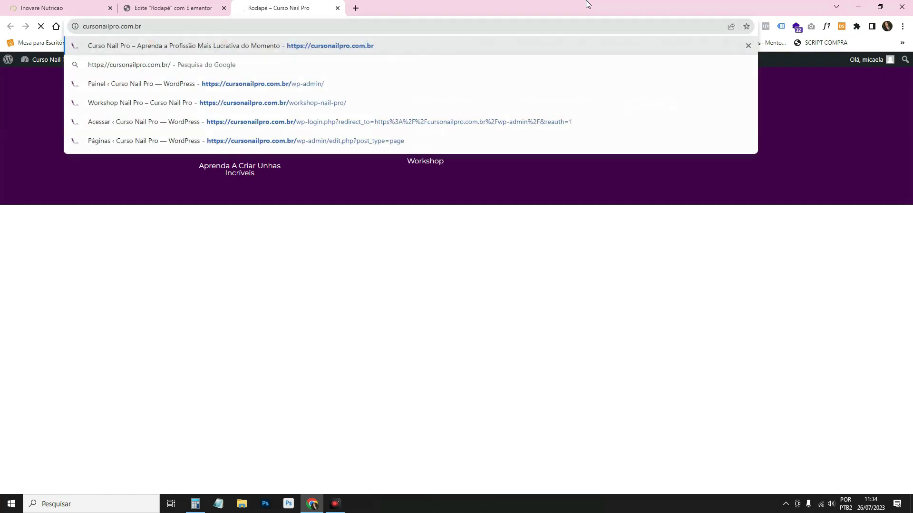
key("Return")
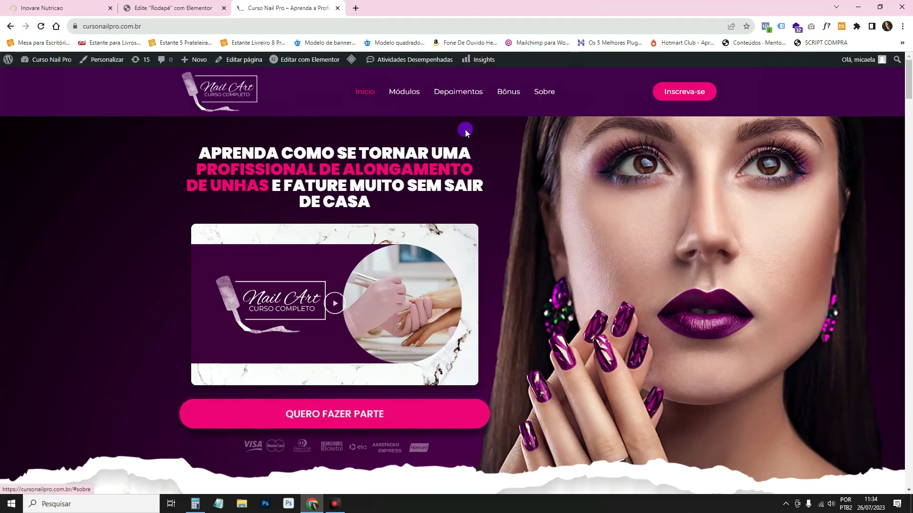
Copy the link address of the Sobre menu entry and return to Elementor.
left_click(543, 98)
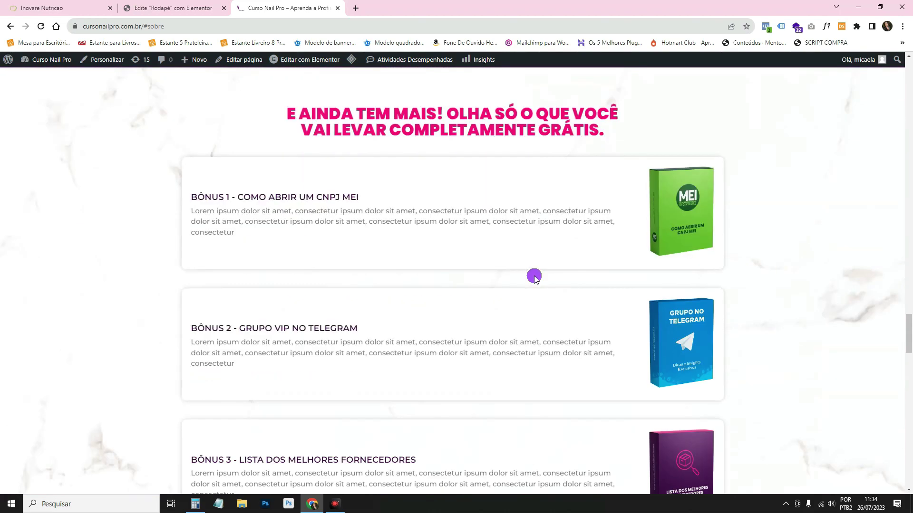
scroll(296, 178, "up", 20)
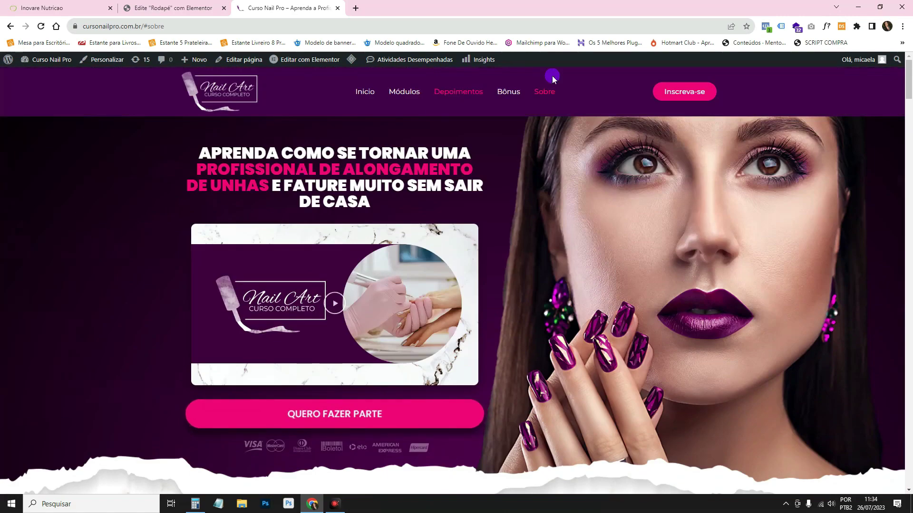
right_click(540, 92)
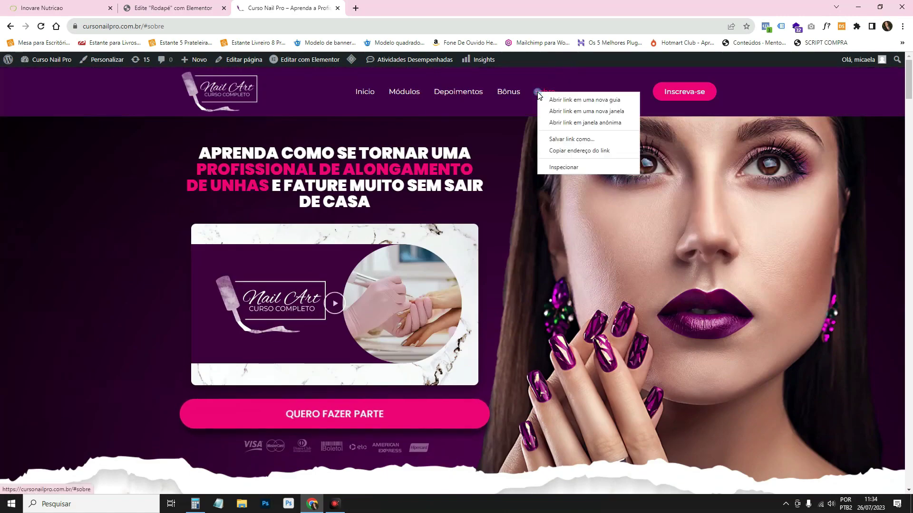
left_click(614, 150)
left_click(156, 6)
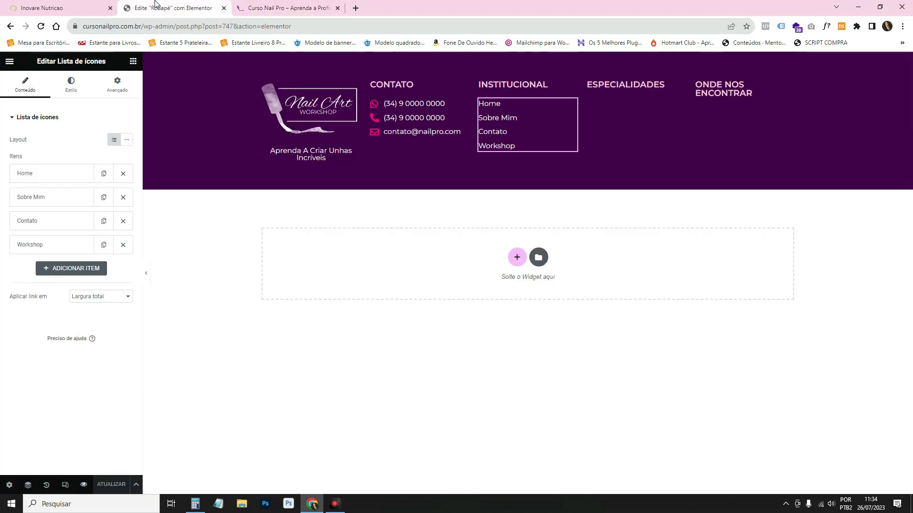
Paste the Sobre section link into the Sobre Mim item and save the footer.
left_click(49, 198)
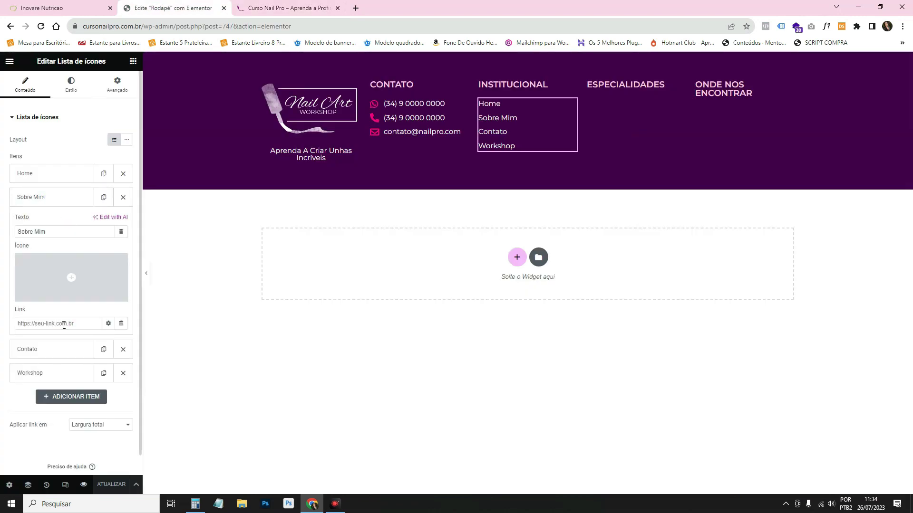
key("ctrl+v")
left_click(64, 195)
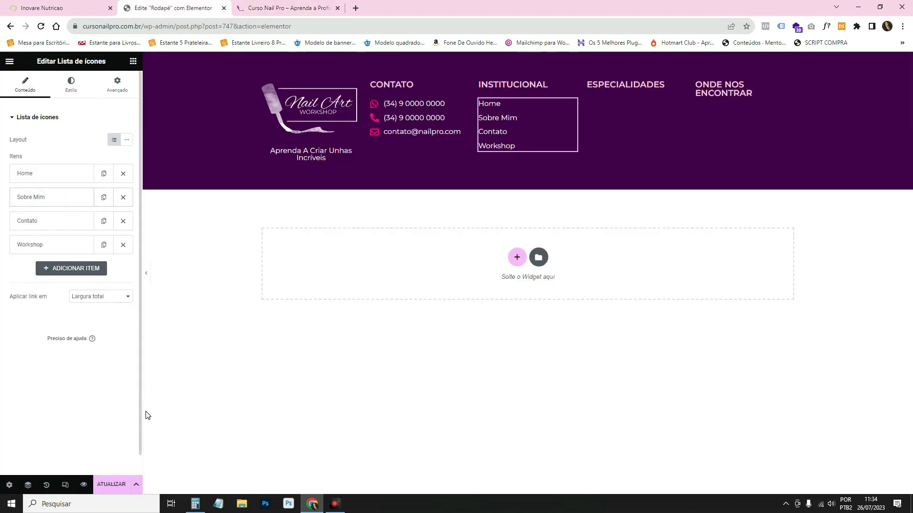
left_click(106, 485)
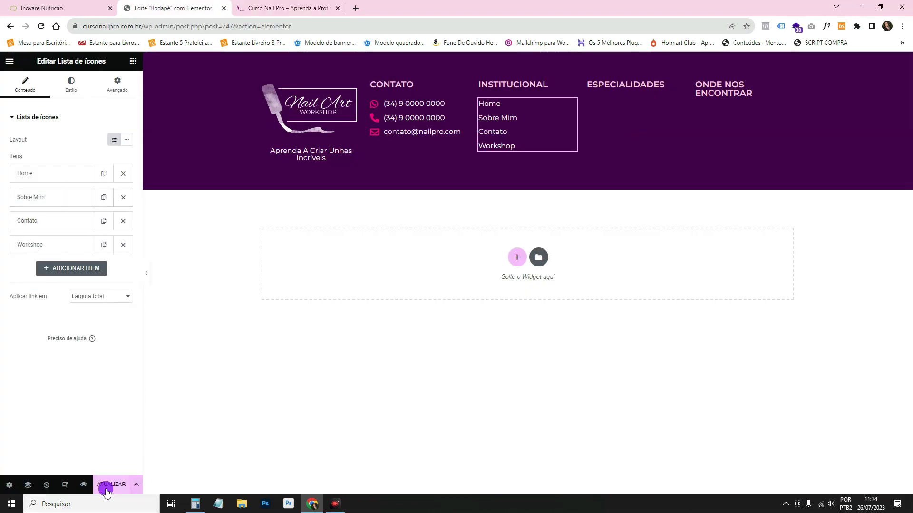
Duplicate the Institucional list and move the copy into the Especialidades column.
right_click(531, 103)
left_click(555, 128)
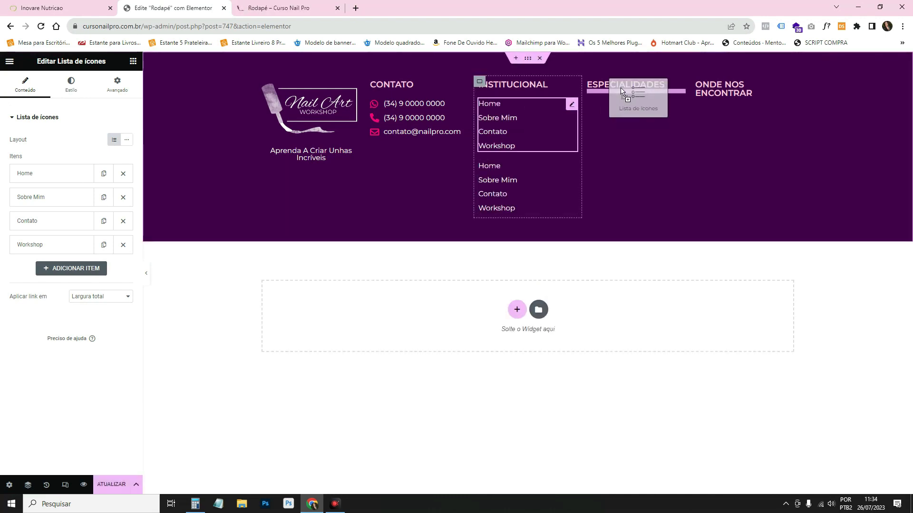
key("ctrl+z")
left_click_drag(620, 87, 675, 103)
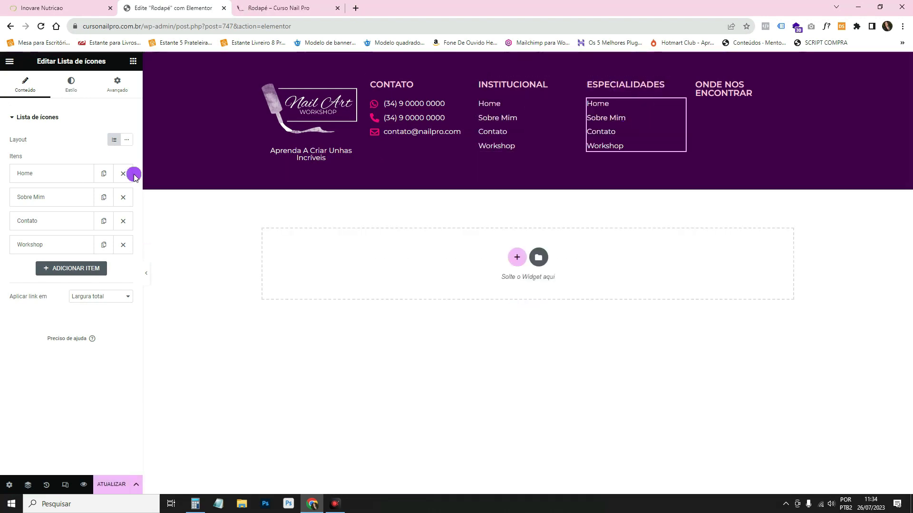
left_click(65, 183)
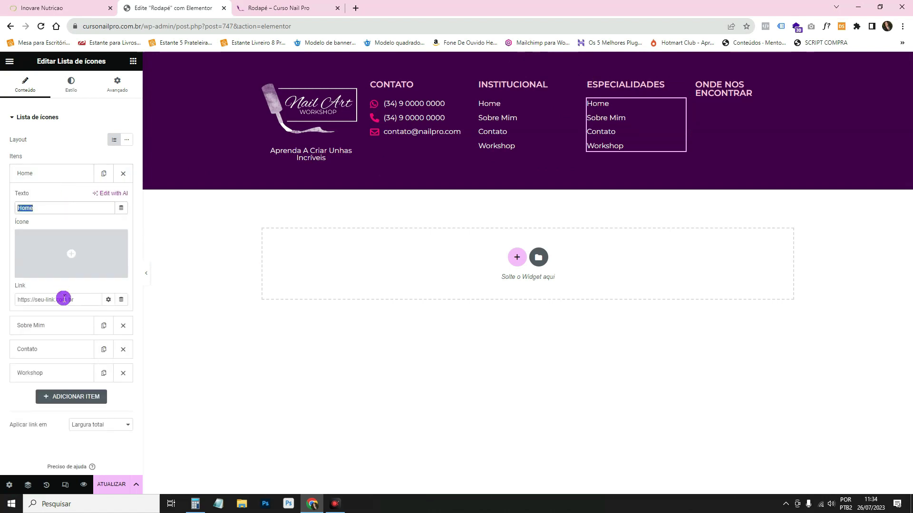
left_click(73, 173)
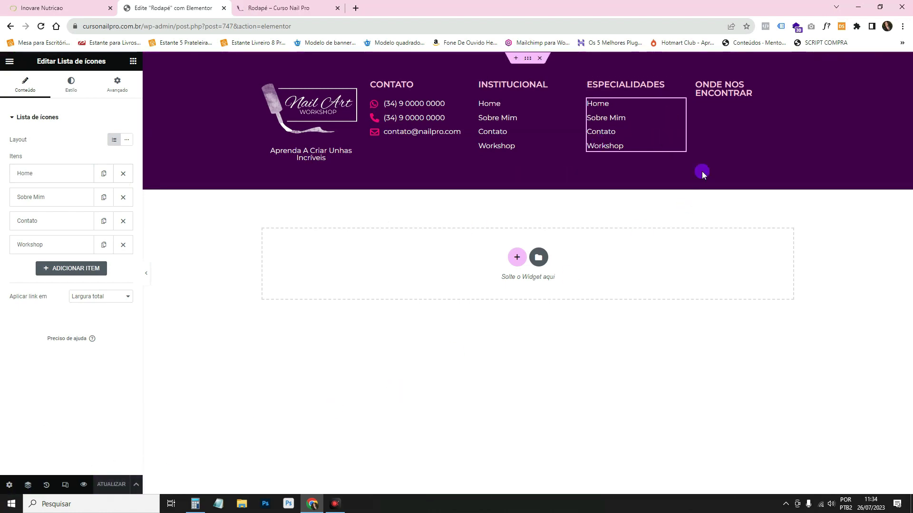
Add a social icons widget, found with 'soci', to the Onde Nos Encontrar column.
left_click(132, 61)
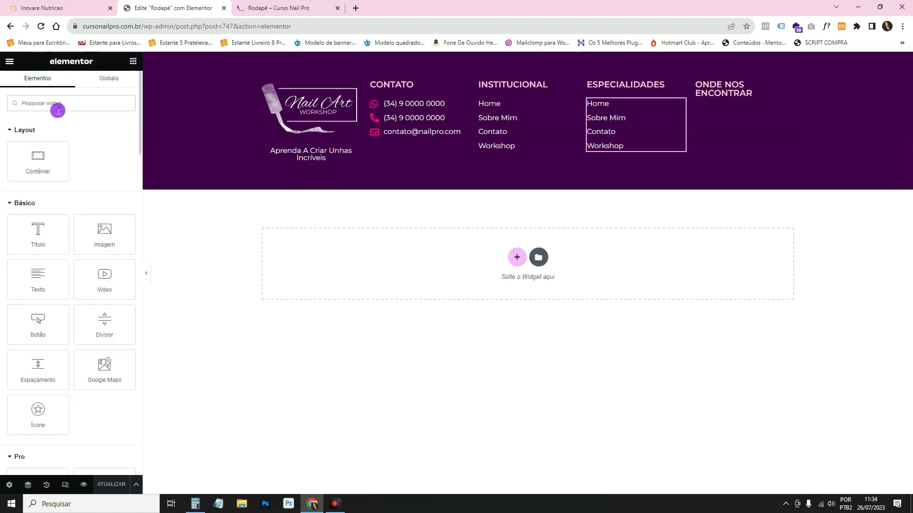
type("soci")
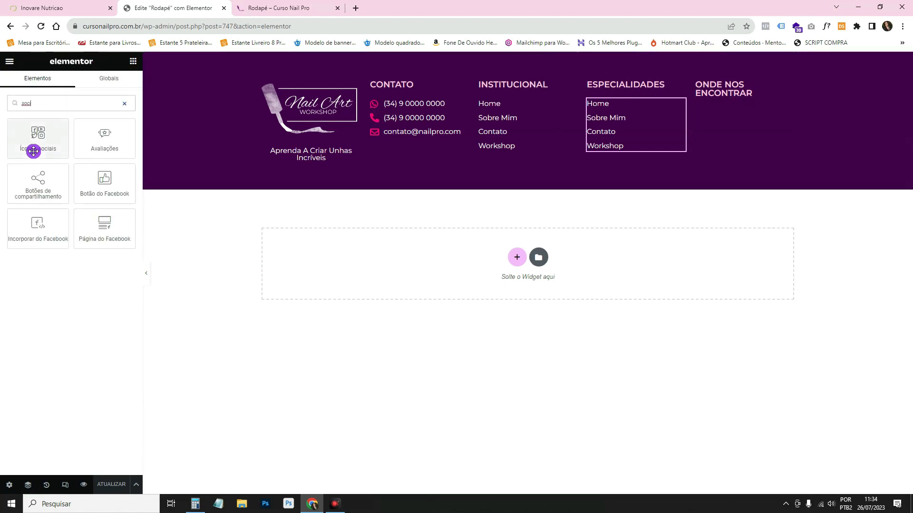
left_click_drag(33, 149, 730, 90)
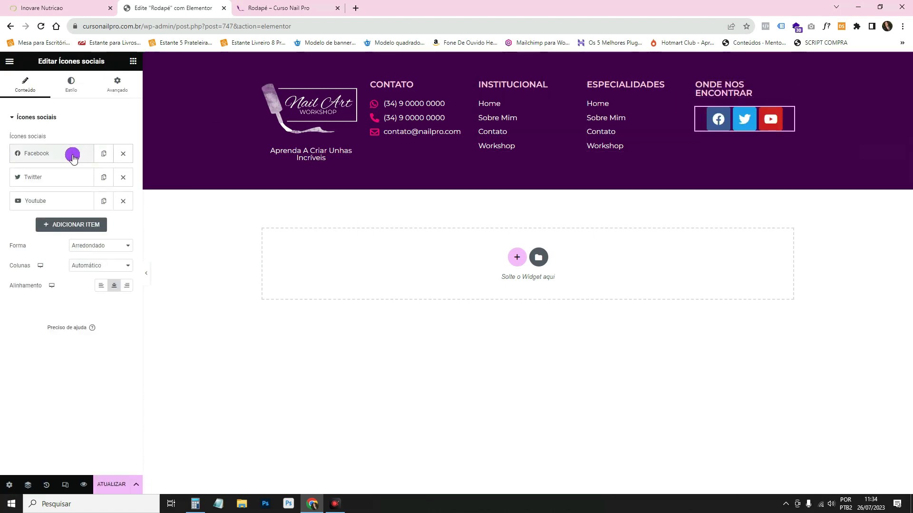
Remove the Facebook and Twitter icons and duplicate the YouTube icon.
left_click(123, 156)
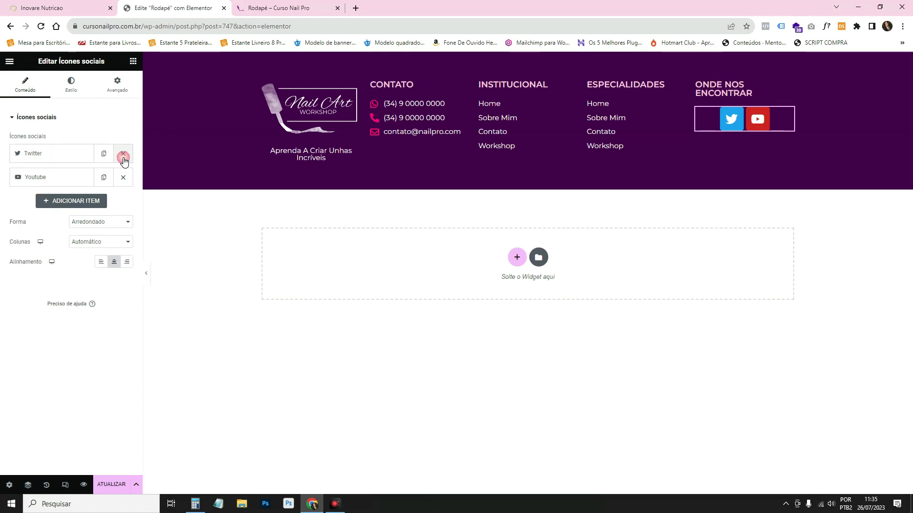
left_click(123, 157)
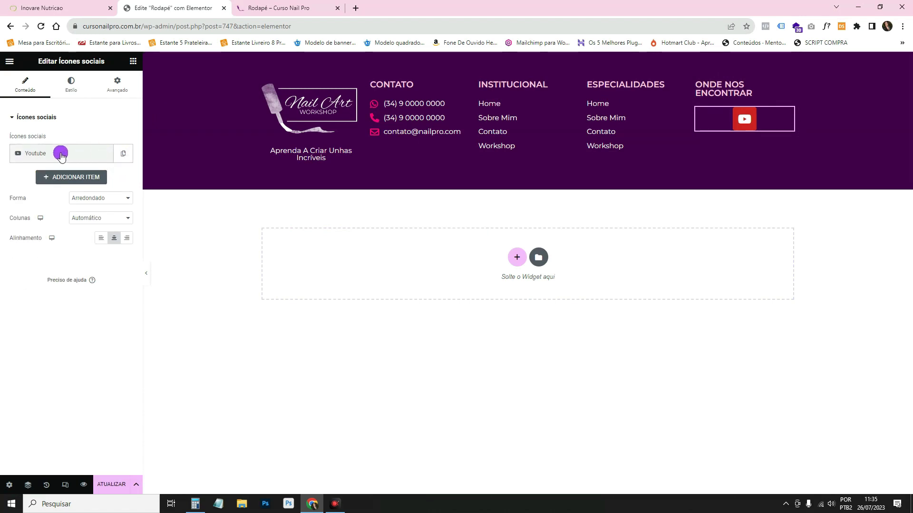
left_click(61, 155)
mouse_move(92, 198)
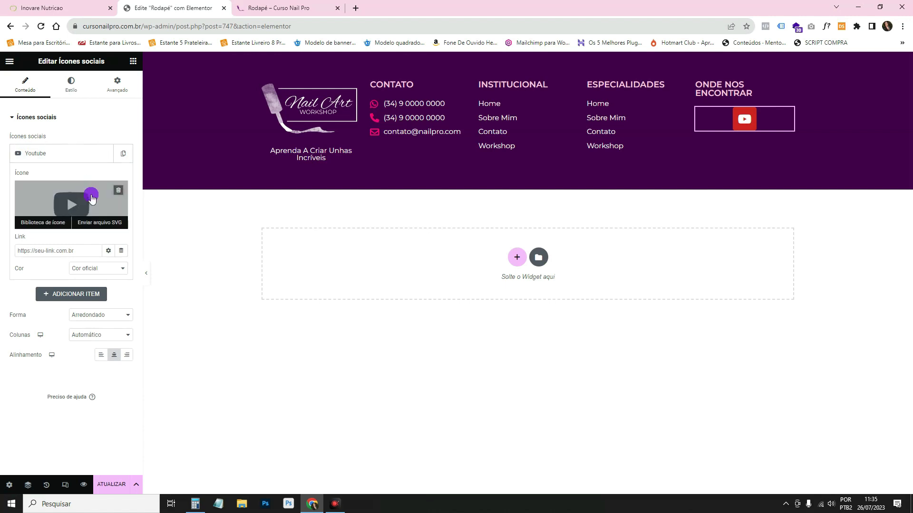
left_click(73, 157)
left_click(123, 154)
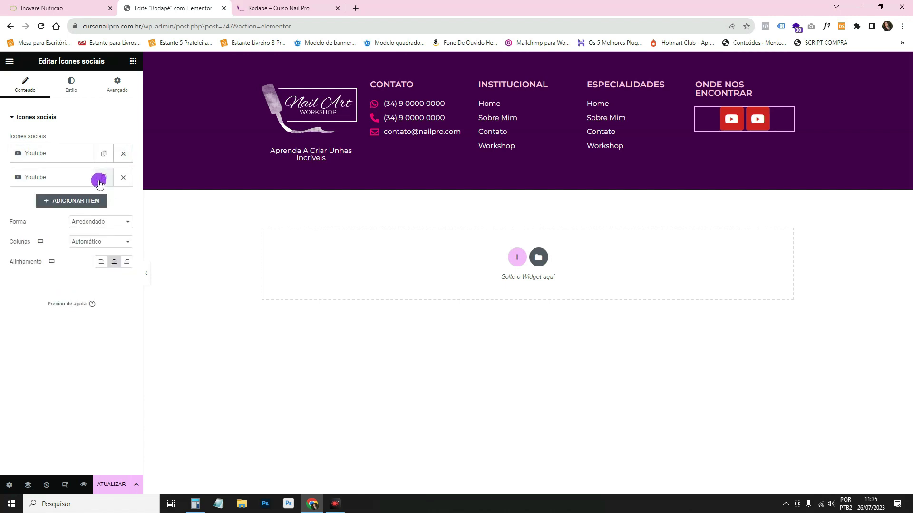
left_click(74, 178)
left_click(71, 229)
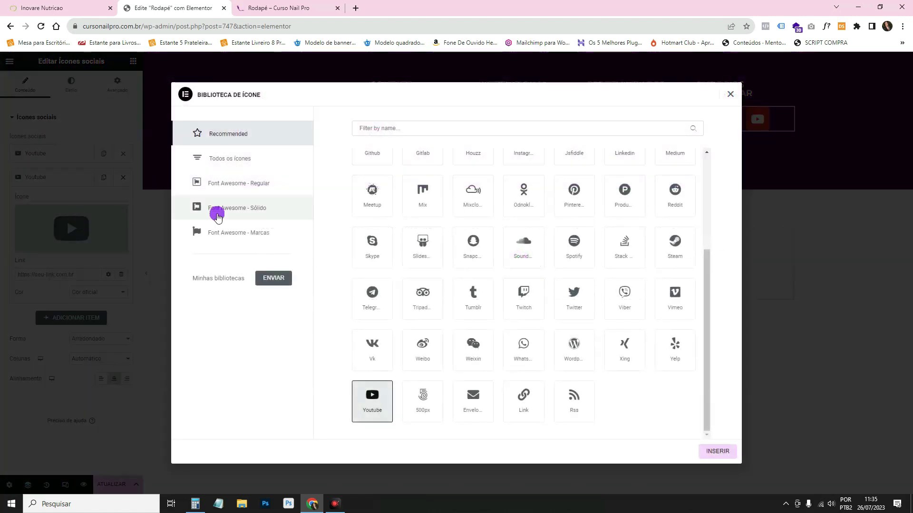
Change the second icon to Instagram.
left_click(371, 127)
type("ins")
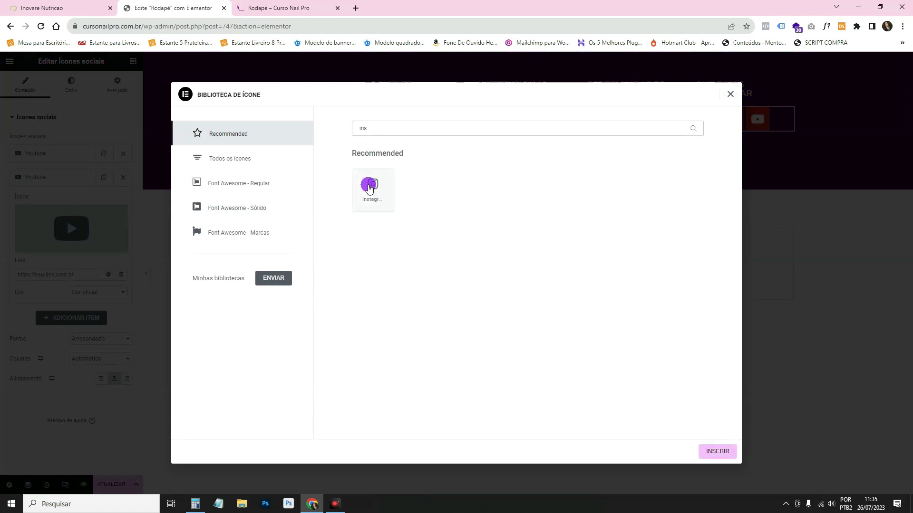
left_click(371, 188)
left_click(741, 462)
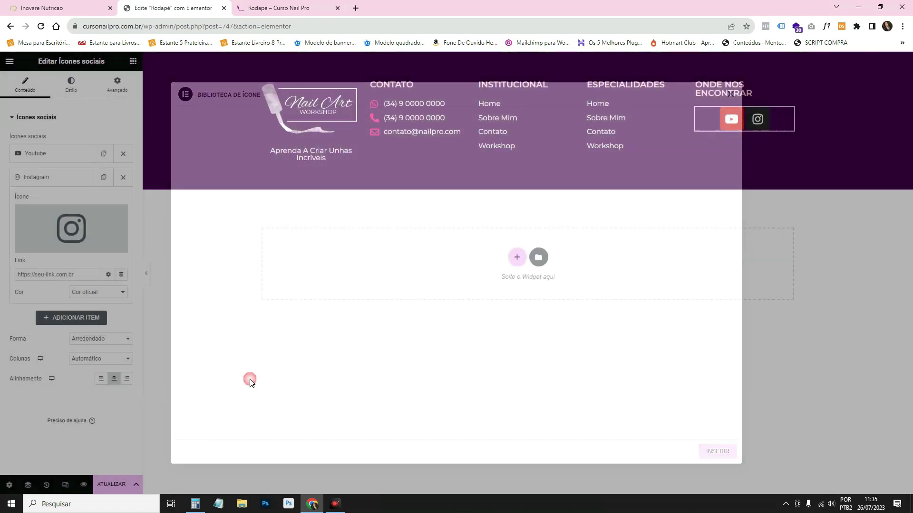
left_click(86, 178)
Duplicate the Instagram item and change the third icon to Telegram.
left_click(104, 177)
left_click(64, 201)
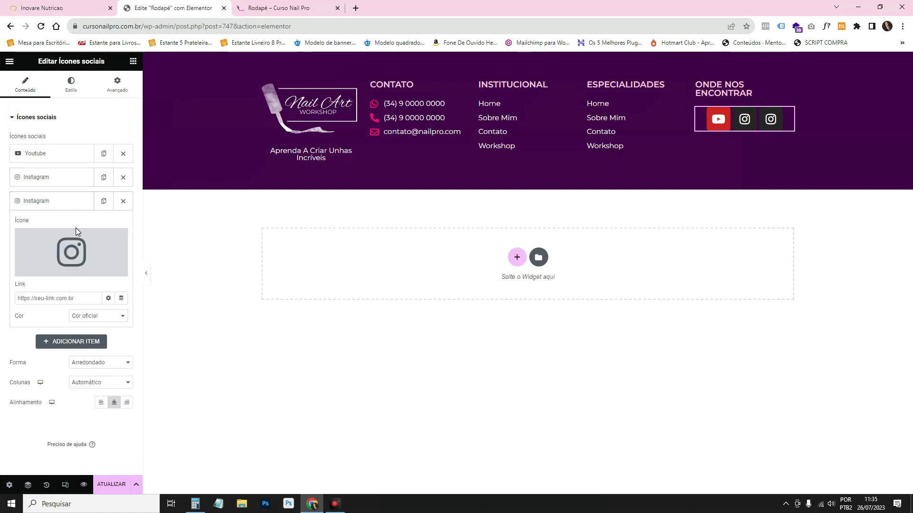
left_click(73, 245)
left_click(476, 130)
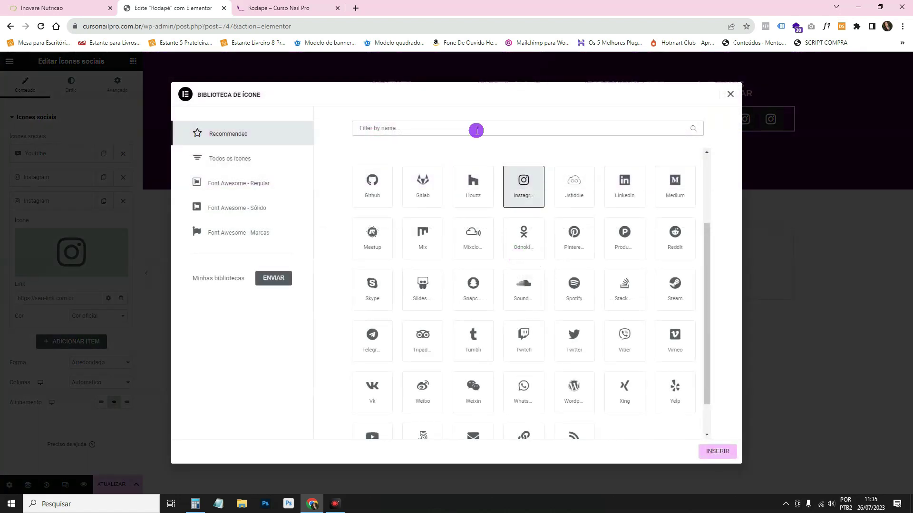
type("tel")
left_click(373, 190)
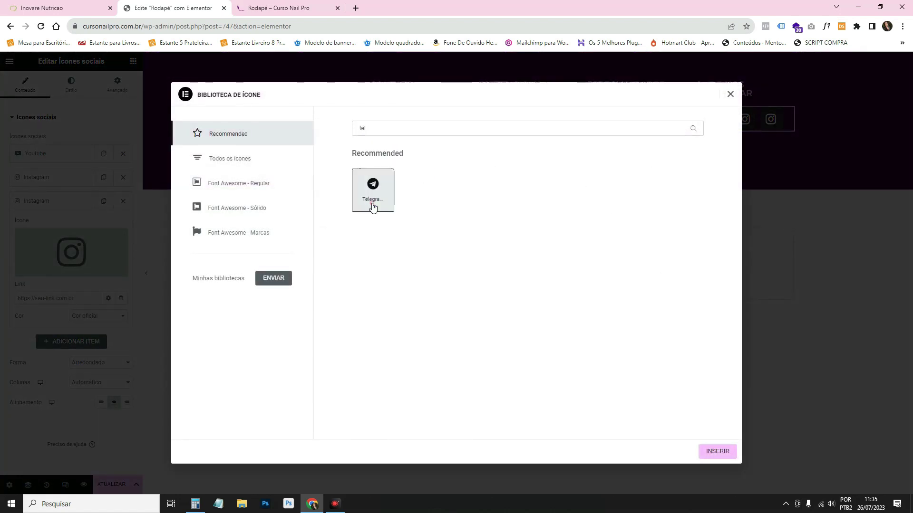
left_click(717, 451)
Duplicate the Telegram item and open the media library for the fourth item's custom icon.
left_click(85, 202)
left_click(104, 202)
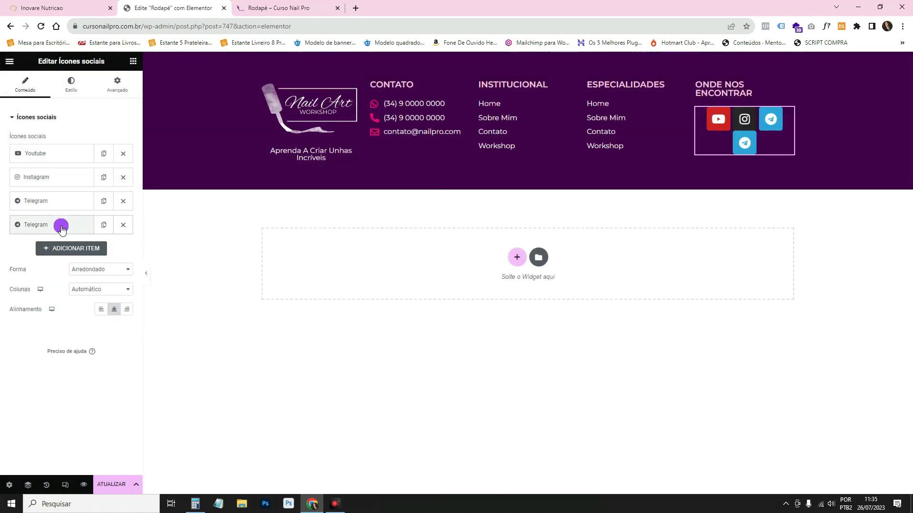
left_click(61, 225)
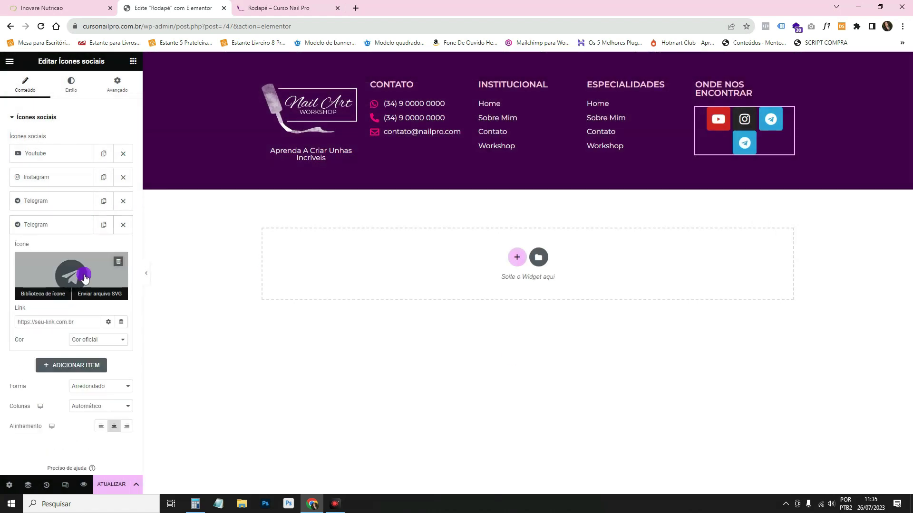
left_click(100, 294)
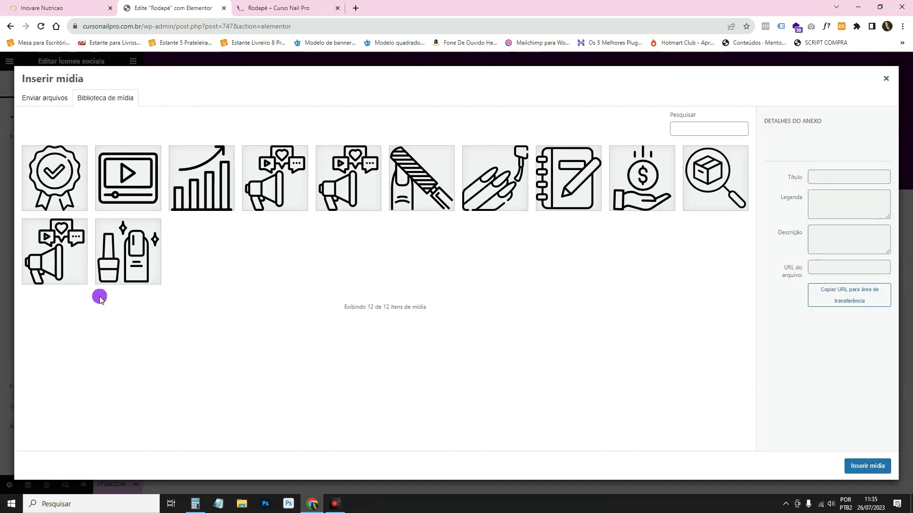
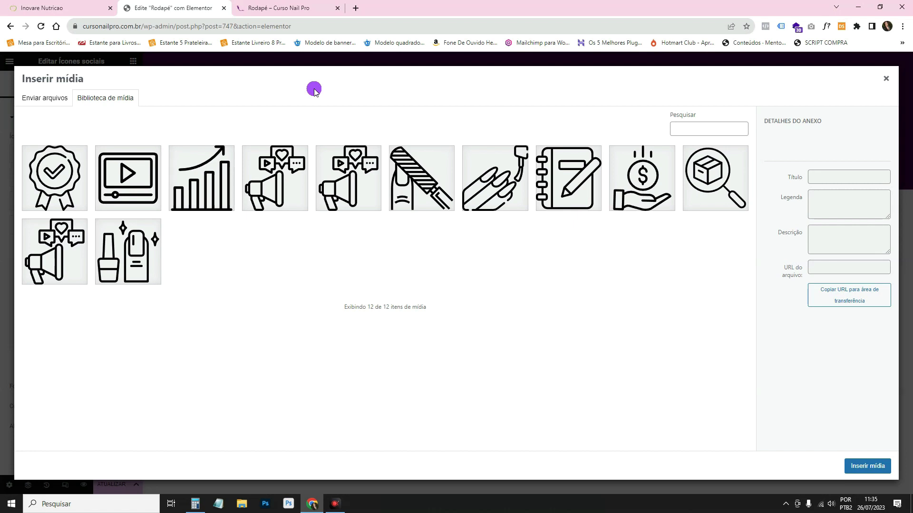
Upload tik-tok.svg from Downloads and insert it as the fourth social icon's image.
left_click(69, 97)
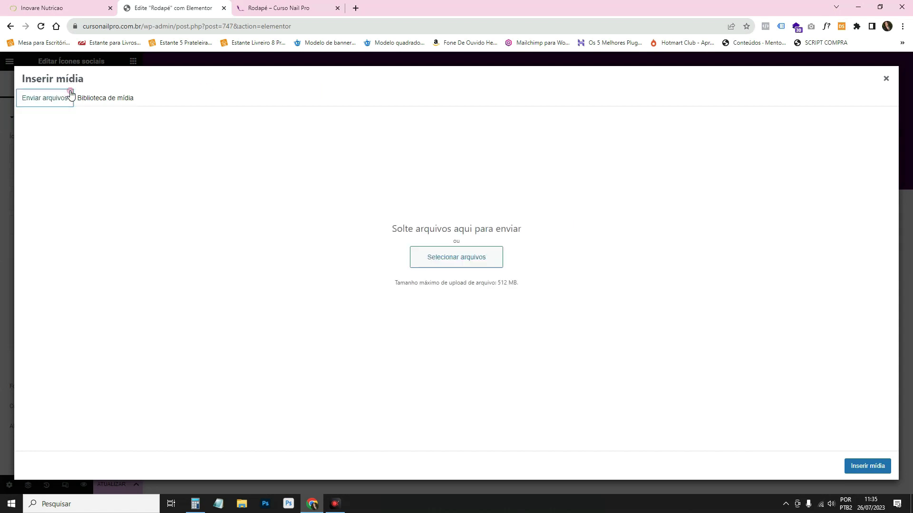
left_click(457, 261)
left_click(33, 90)
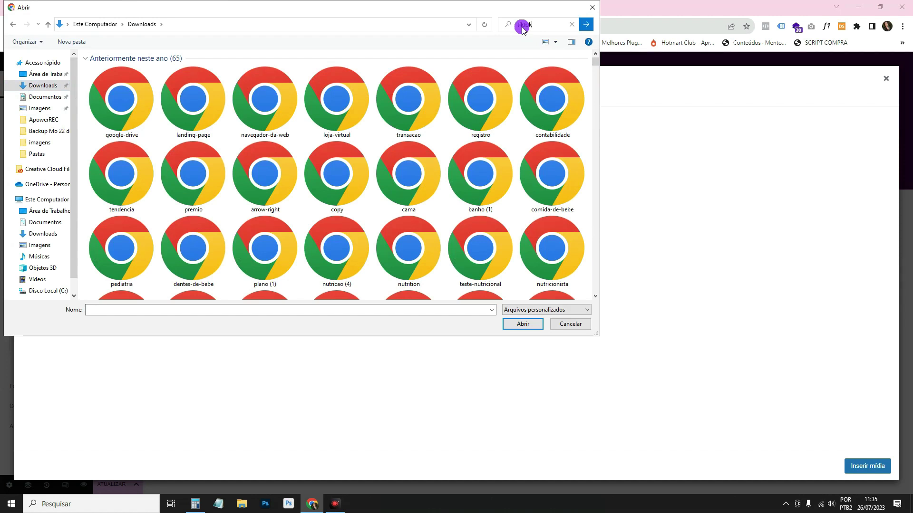
left_click(522, 28)
type("tiktok")
left_click(546, 39)
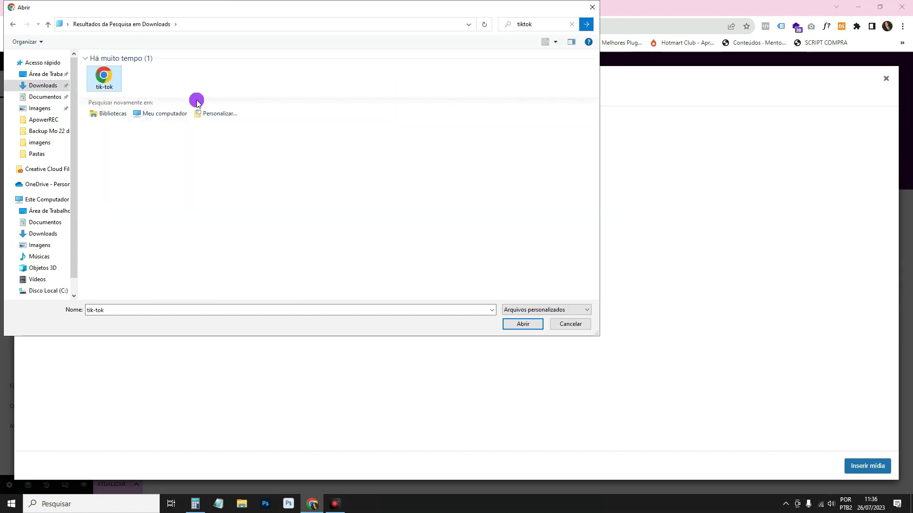
left_click(522, 323)
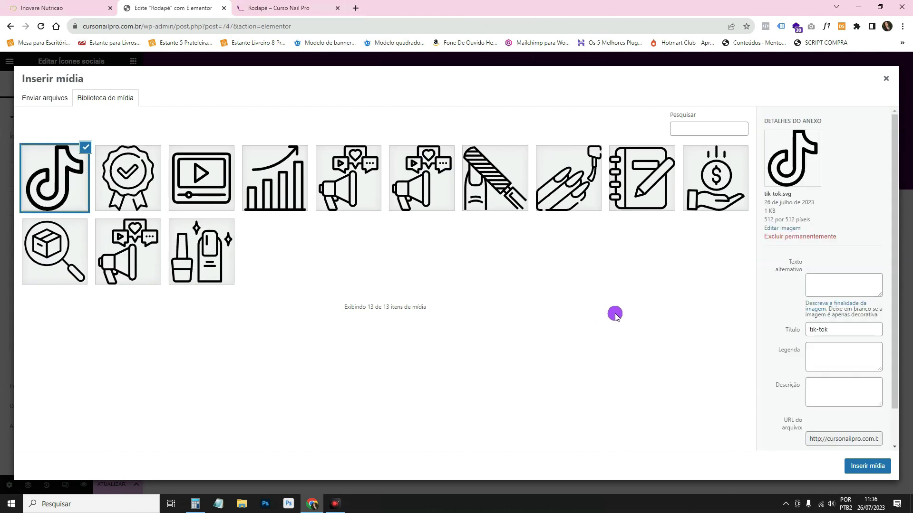
left_click(856, 471)
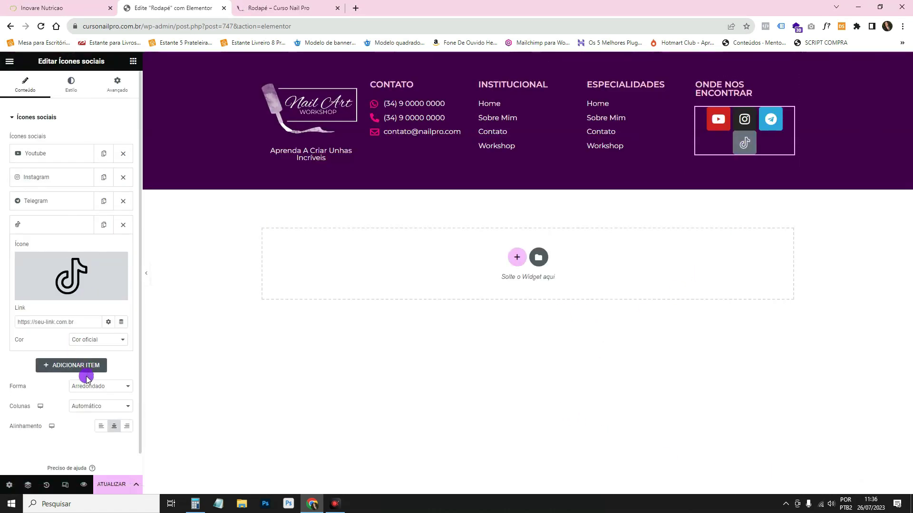
Make the social icons circles with custom colours: Primário primary and white secondary.
left_click(100, 386)
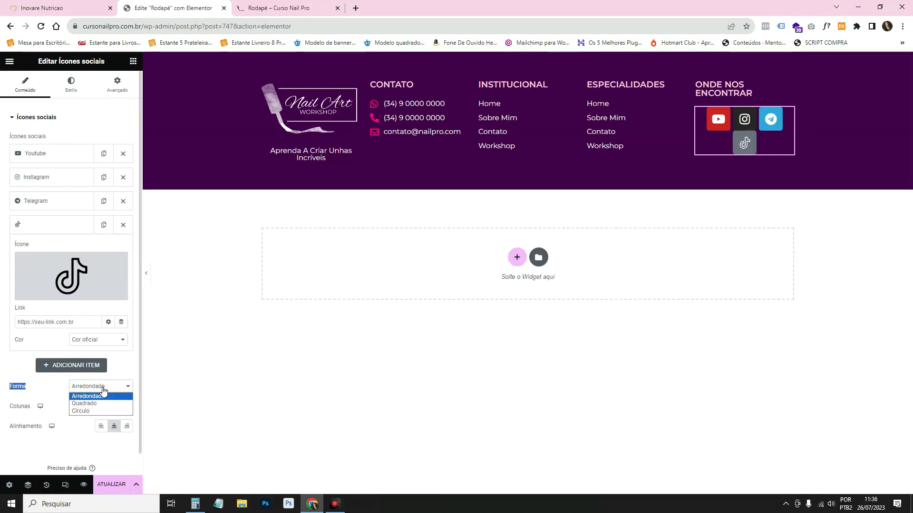
left_click(93, 411)
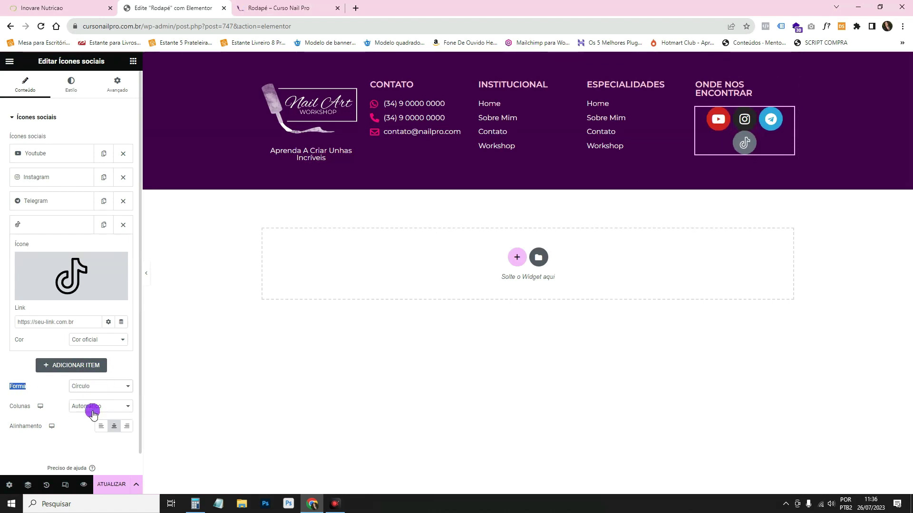
left_click(71, 86)
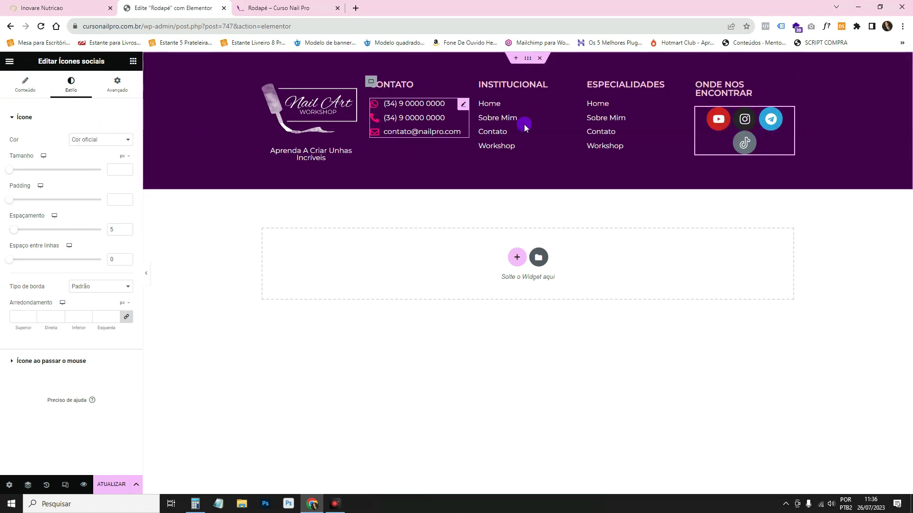
left_click(74, 139)
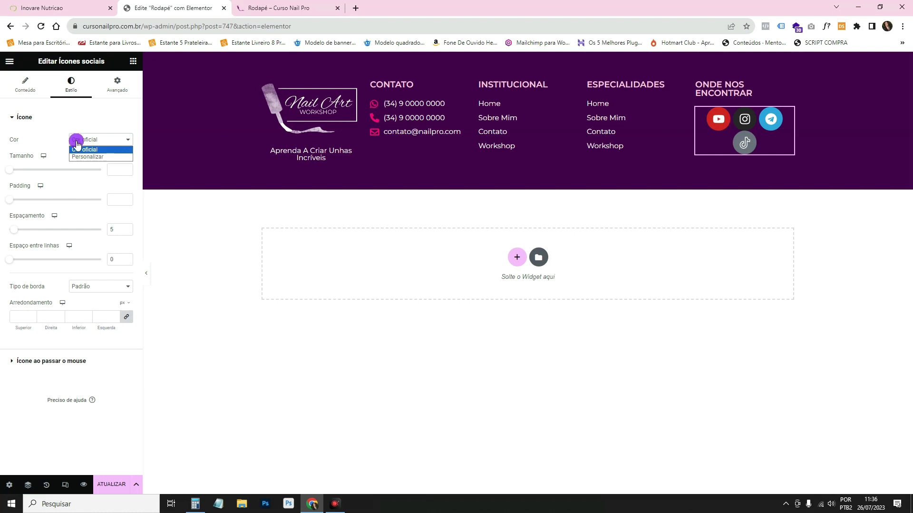
left_click(79, 156)
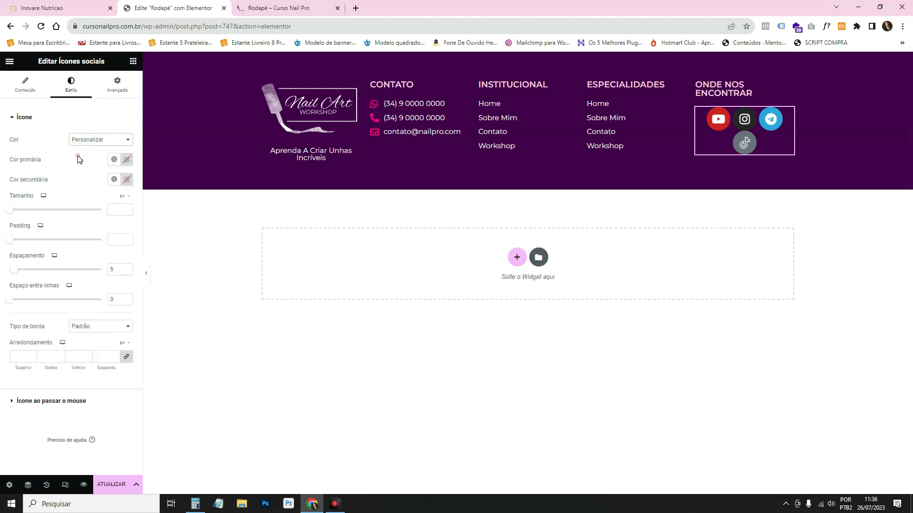
left_click(124, 159)
left_click(95, 204)
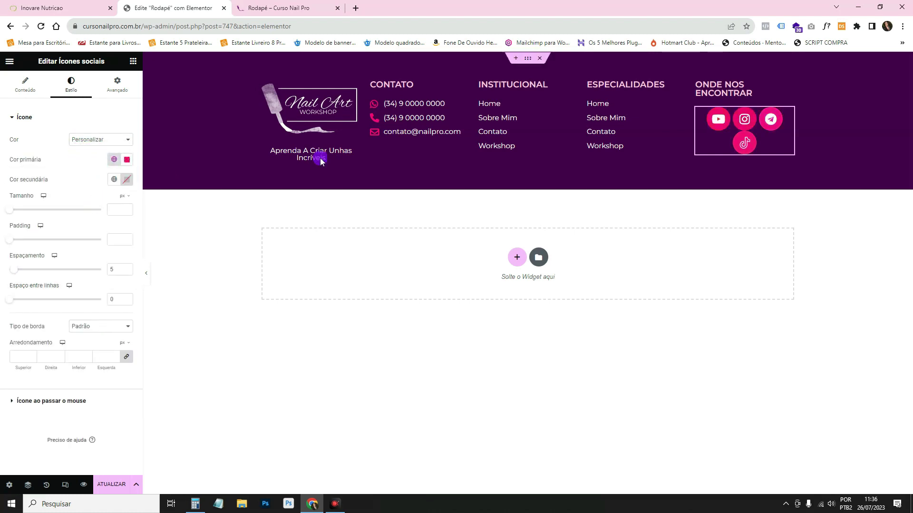
left_click(126, 179)
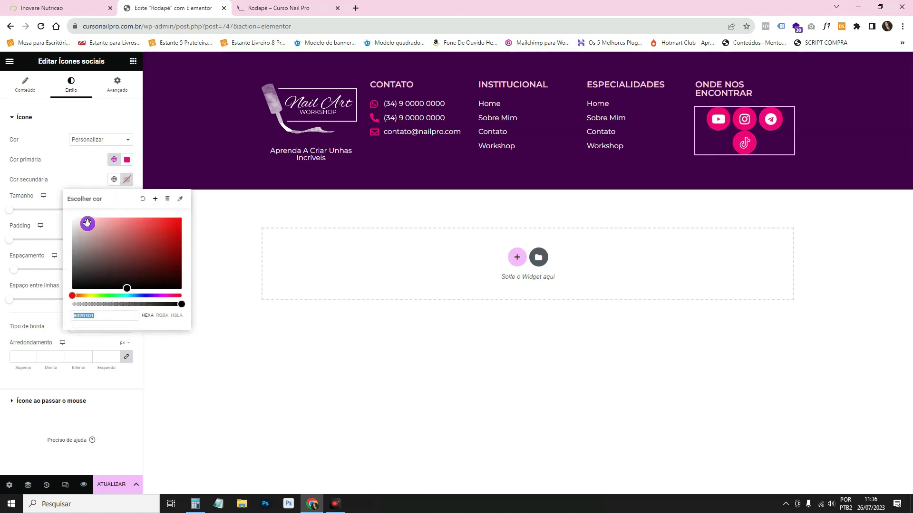
type("#FFFFFF")
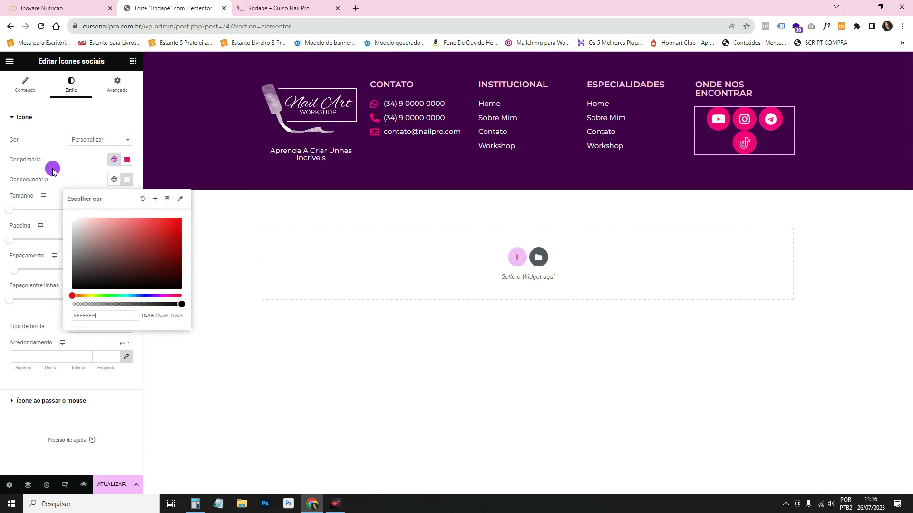
left_click(25, 199)
Shrink the icons to size 21 so they fit one row, and restore official brand colours.
left_click_drag(8, 212, 13, 215)
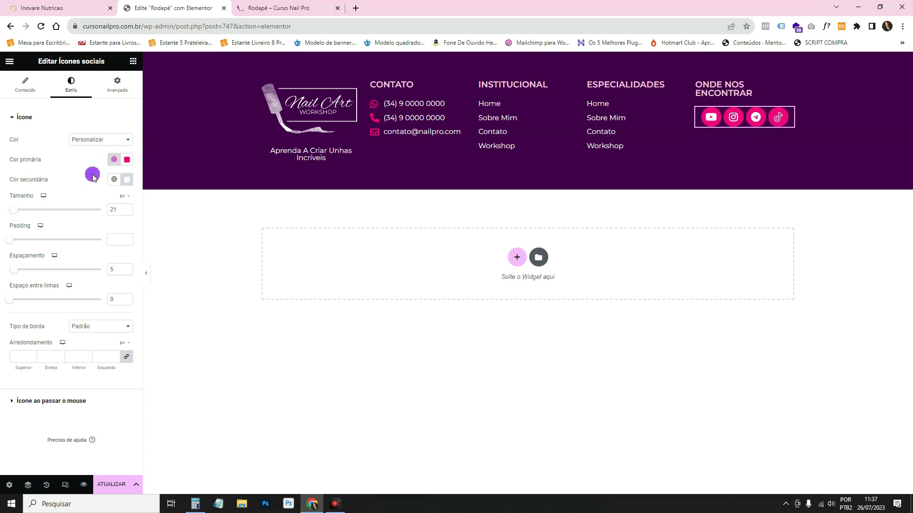
left_click(109, 142)
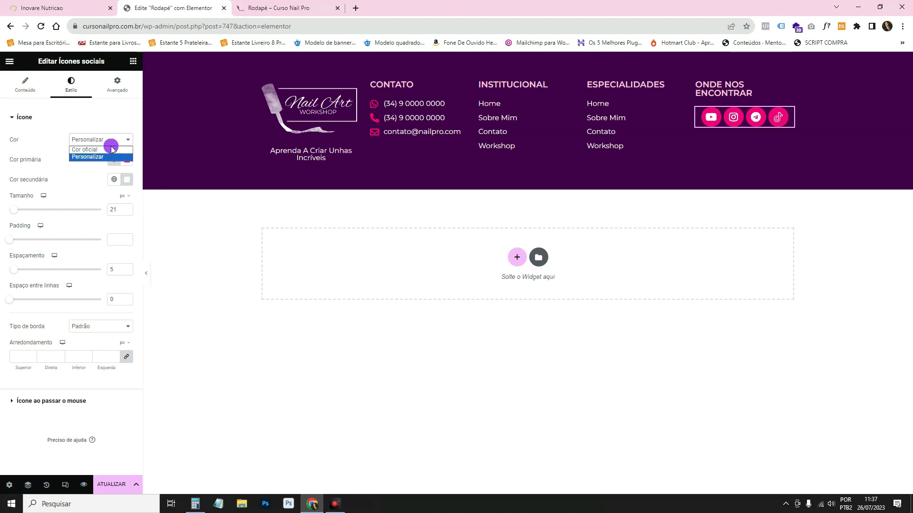
left_click(112, 149)
left_click(41, 86)
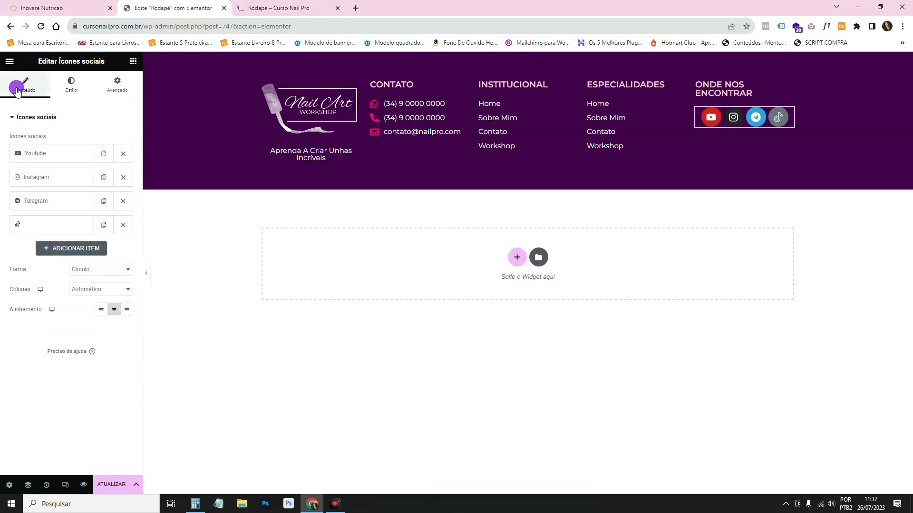
Keep YouTube on its official colour and give Instagram the custom Primário pink.
left_click(64, 155)
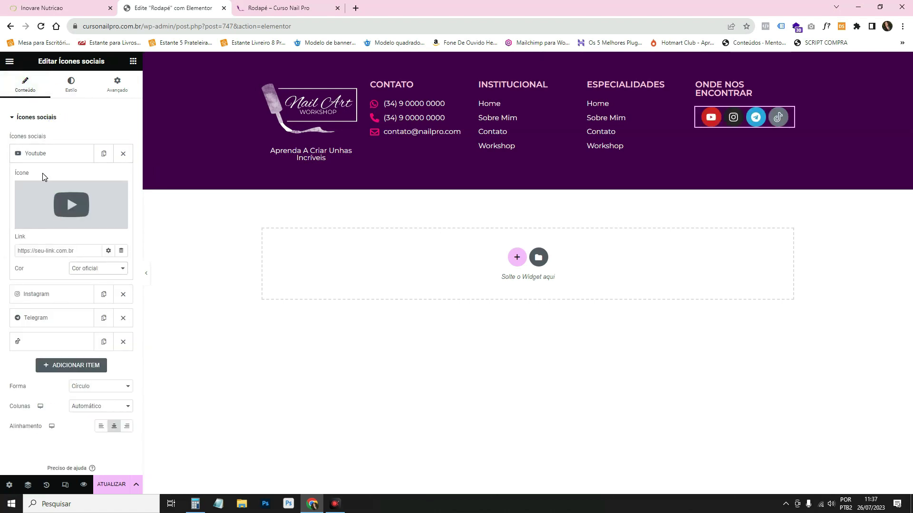
left_click(79, 272)
left_click(81, 278)
left_click(61, 293)
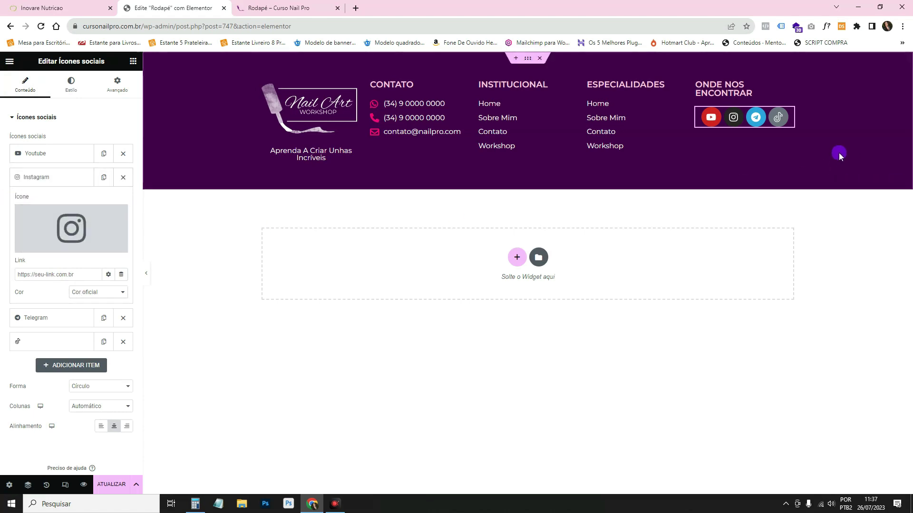
left_click(106, 293)
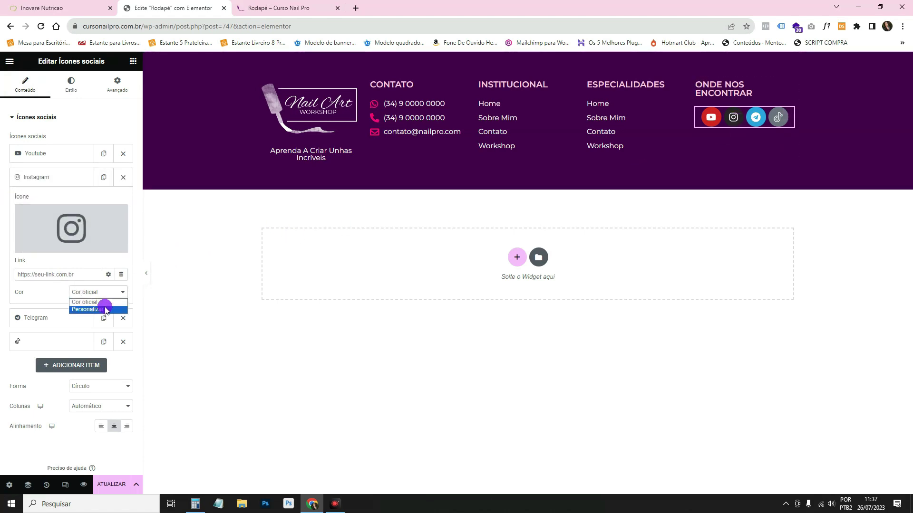
left_click(102, 309)
left_click(109, 311)
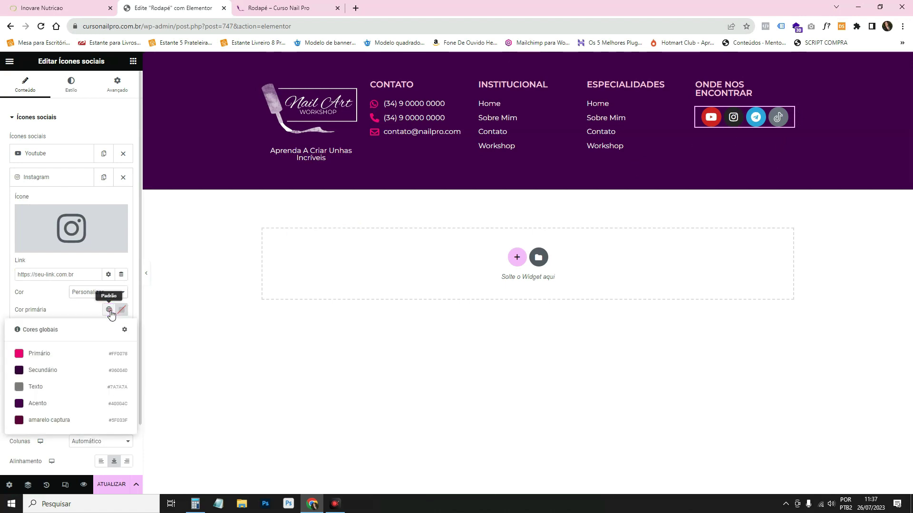
left_click(91, 353)
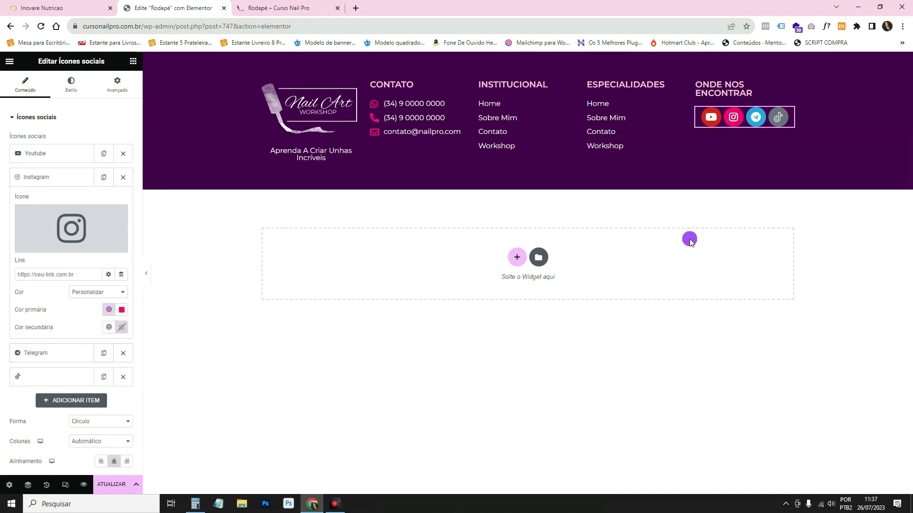
left_click(67, 177)
Give the TikTok icon a custom black (#000000) colour.
left_click(67, 226)
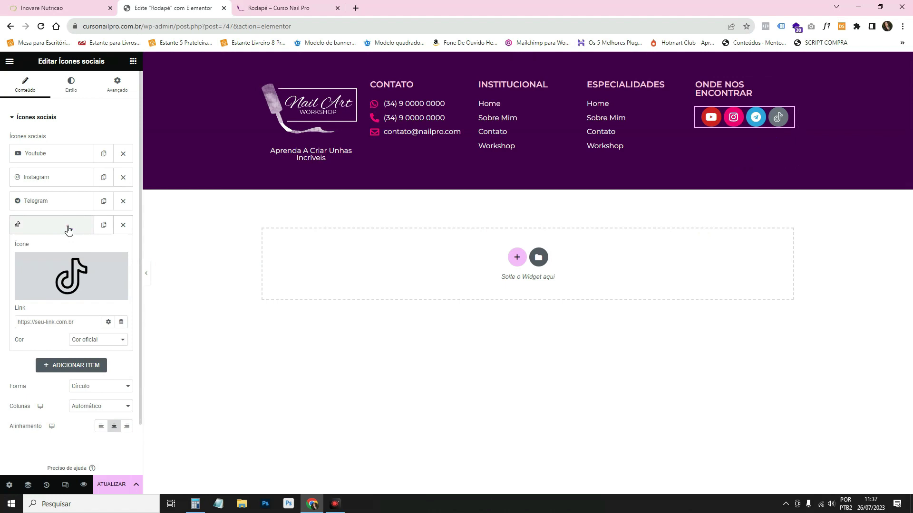
left_click(92, 342)
left_click(96, 354)
left_click(108, 357)
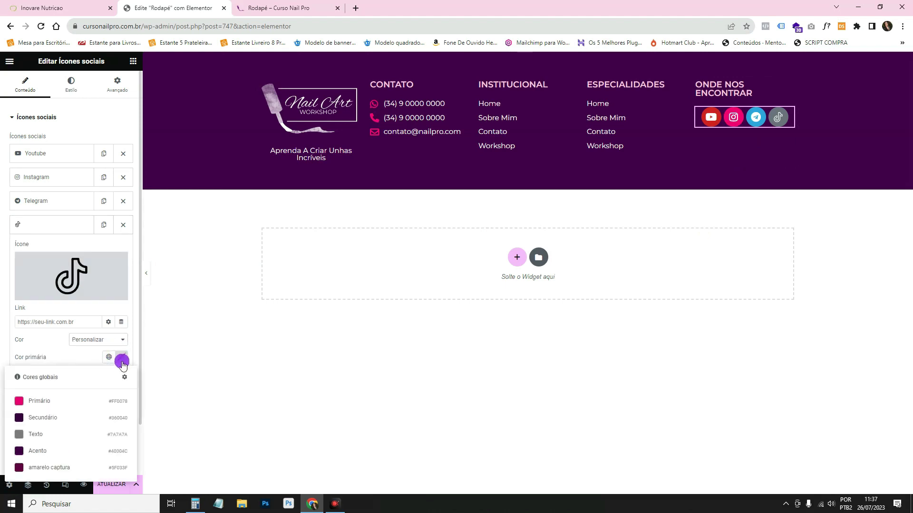
left_click(123, 359)
left_click_drag(78, 278, 66, 305)
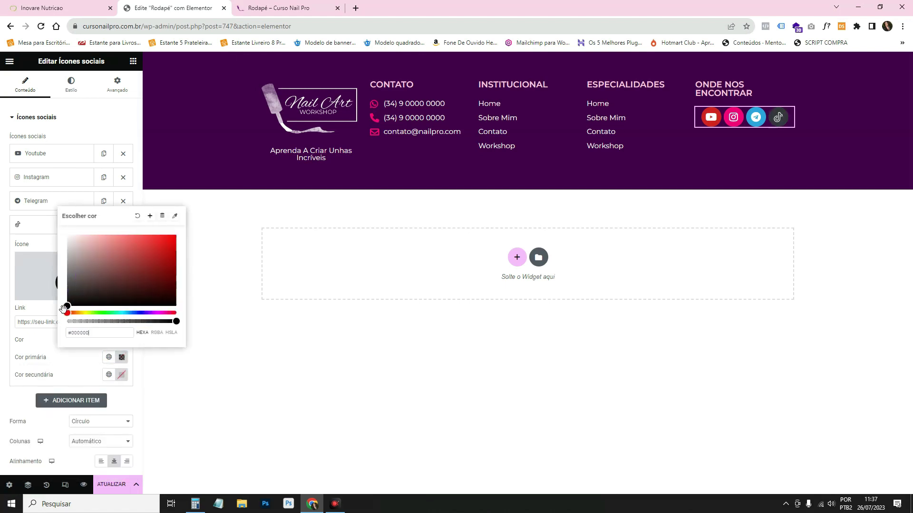
left_click(747, 219)
left_click(756, 119)
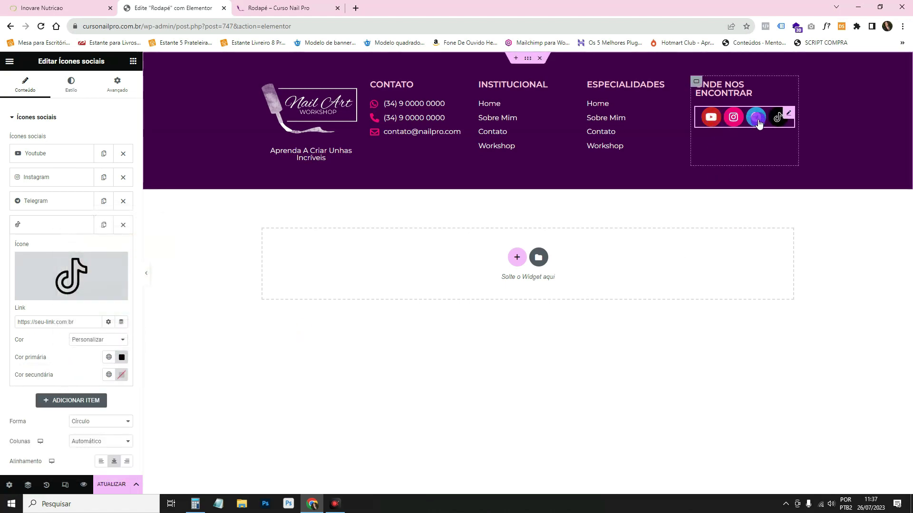
left_click(67, 227)
left_click(775, 196)
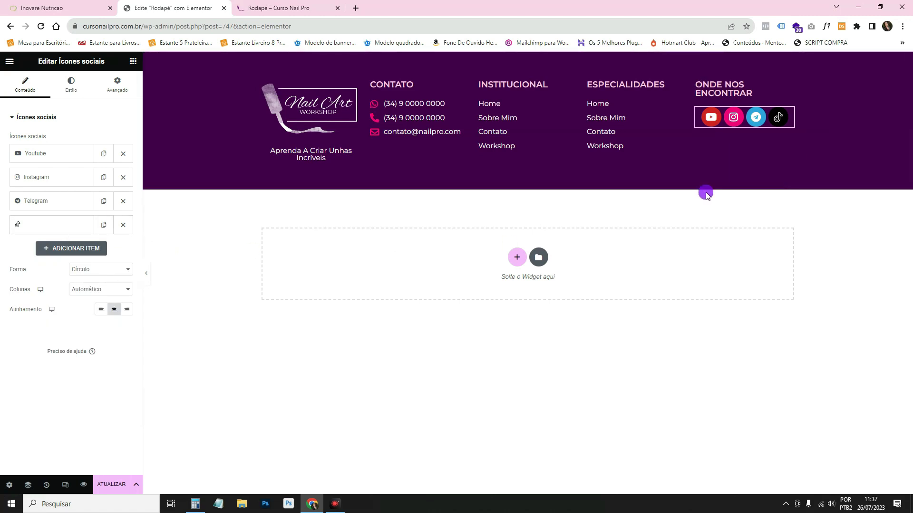
left_click(56, 5)
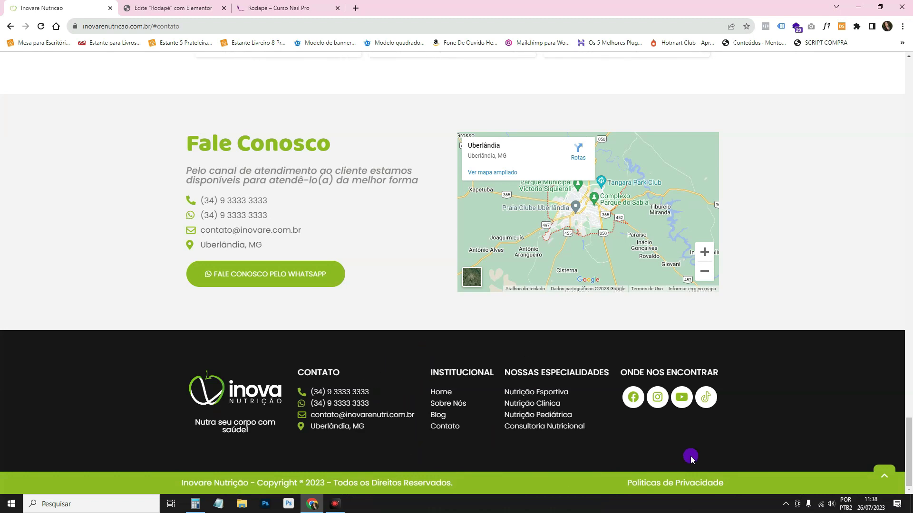
Copy the Inovare Nutrição copyright line and close the Rodapé preview tab.
left_click_drag(628, 484, 757, 406)
left_click(739, 433)
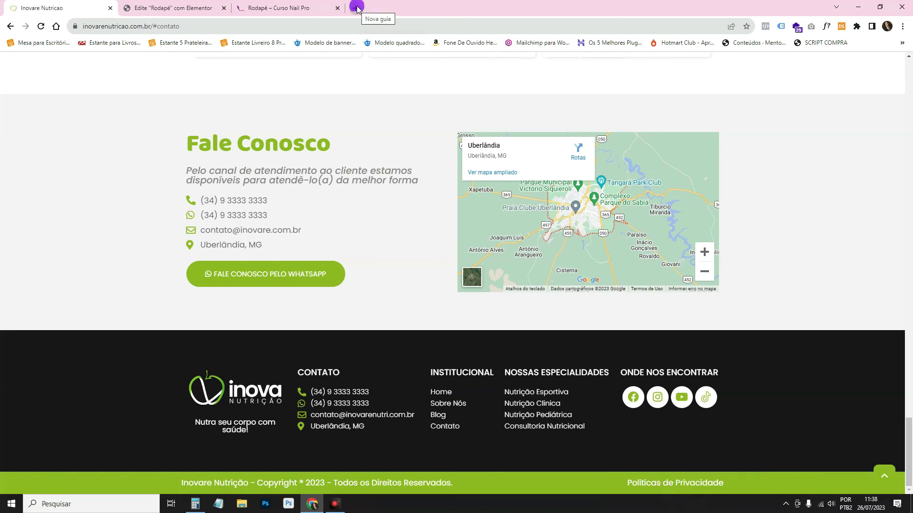
left_click_drag(267, 481, 466, 485)
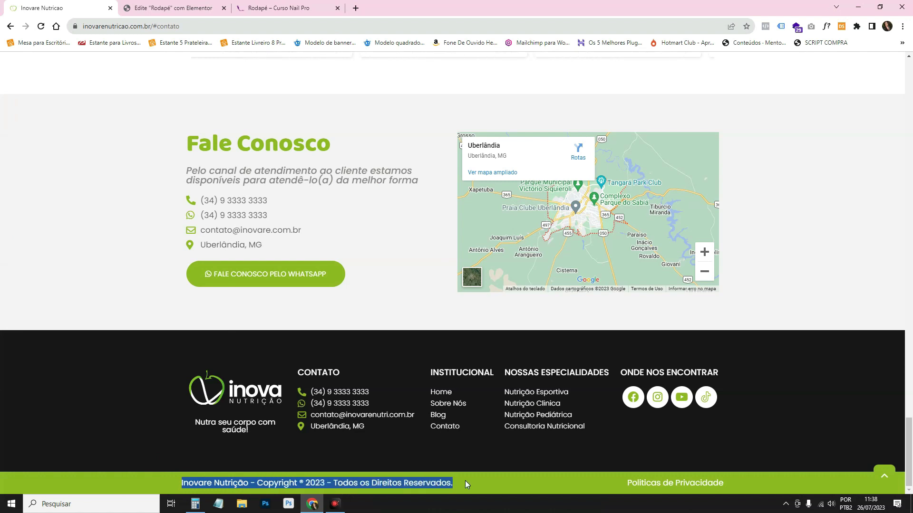
right_click(428, 482)
left_click(457, 412)
left_click(278, 8)
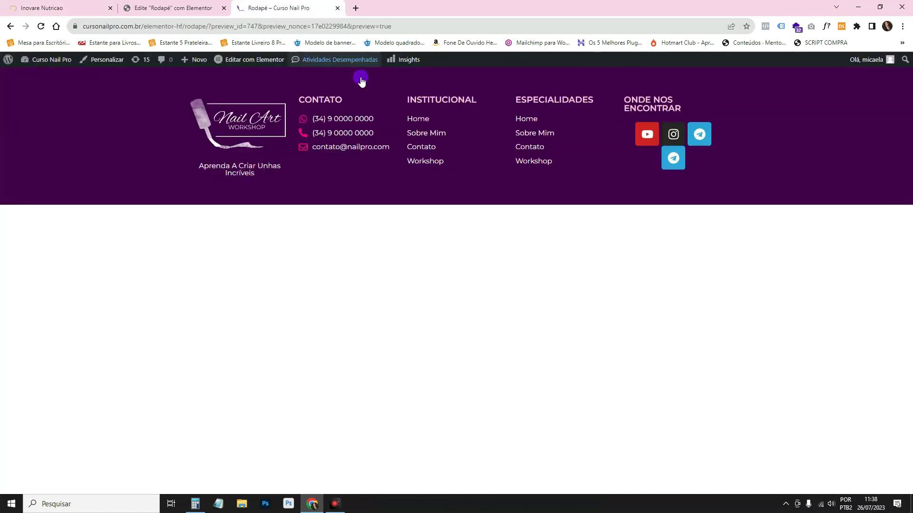
left_click(337, 7)
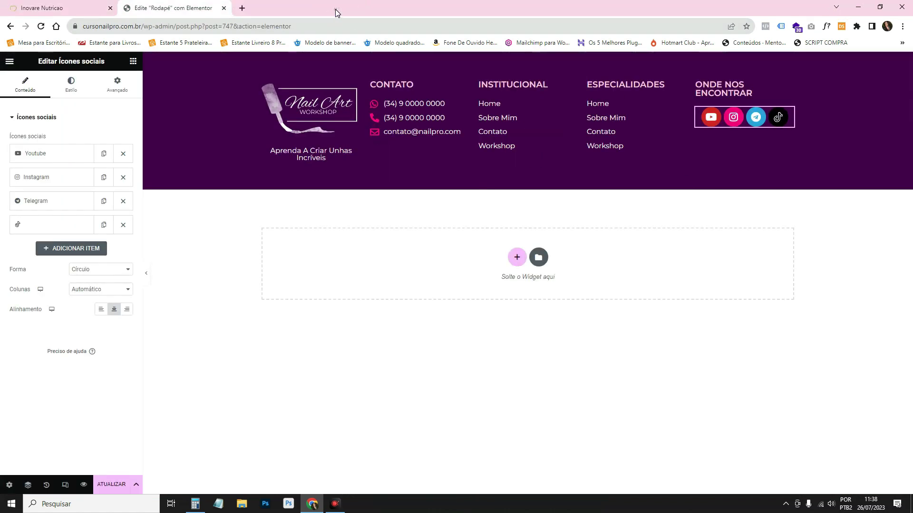
Add a one-column flexbox container below the footer holding a duplicated CONTATO heading.
left_click(517, 260)
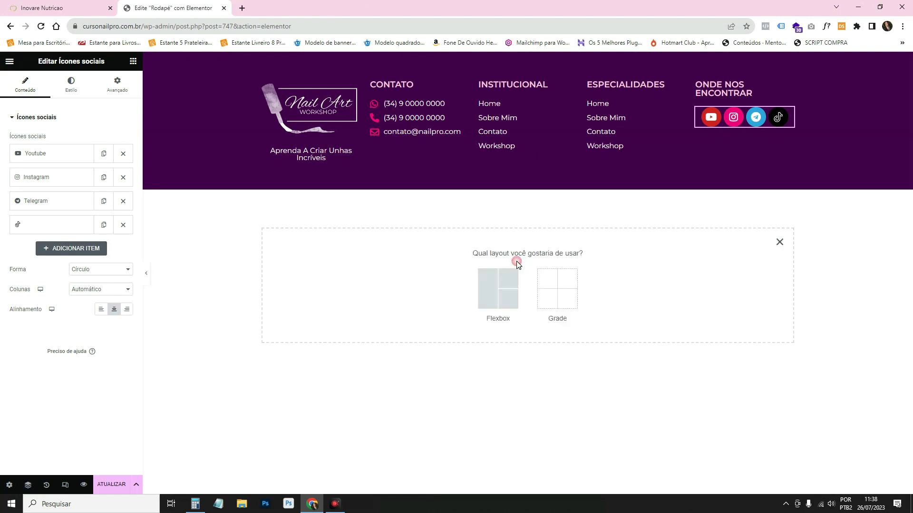
left_click(500, 283)
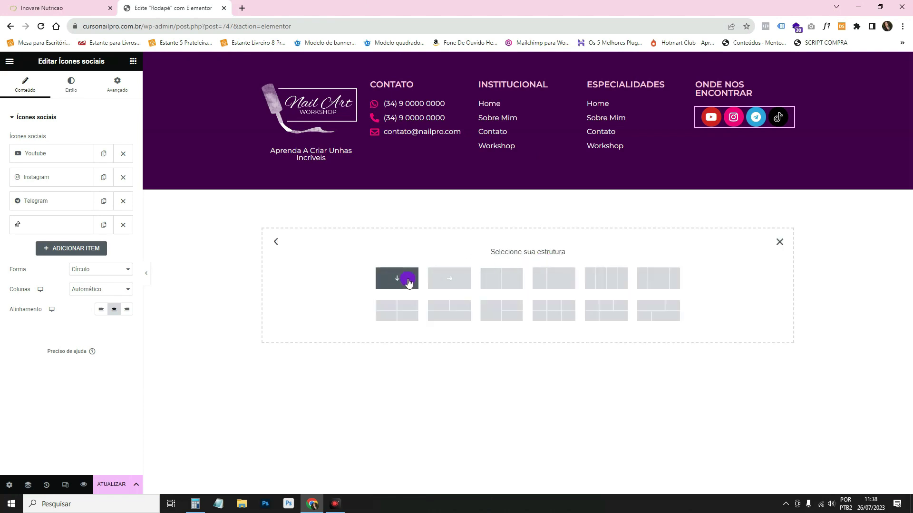
left_click(447, 279)
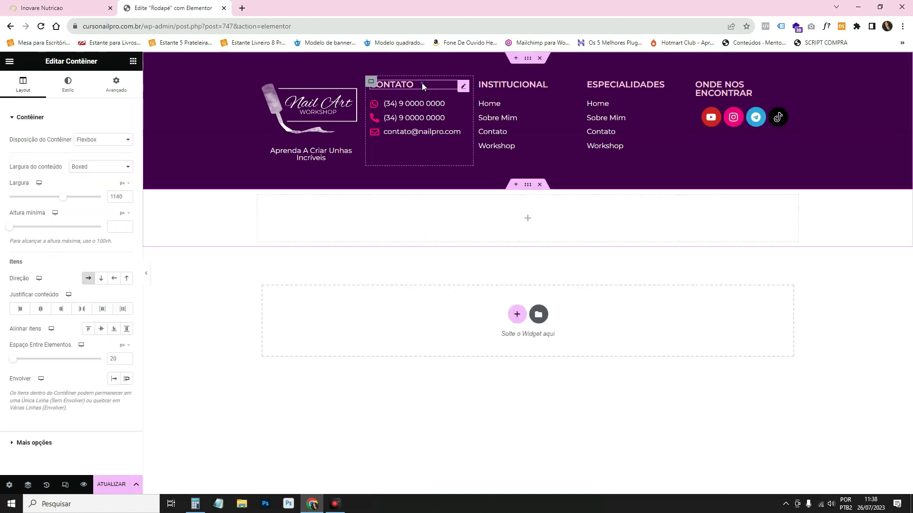
right_click(425, 88)
left_click(446, 107)
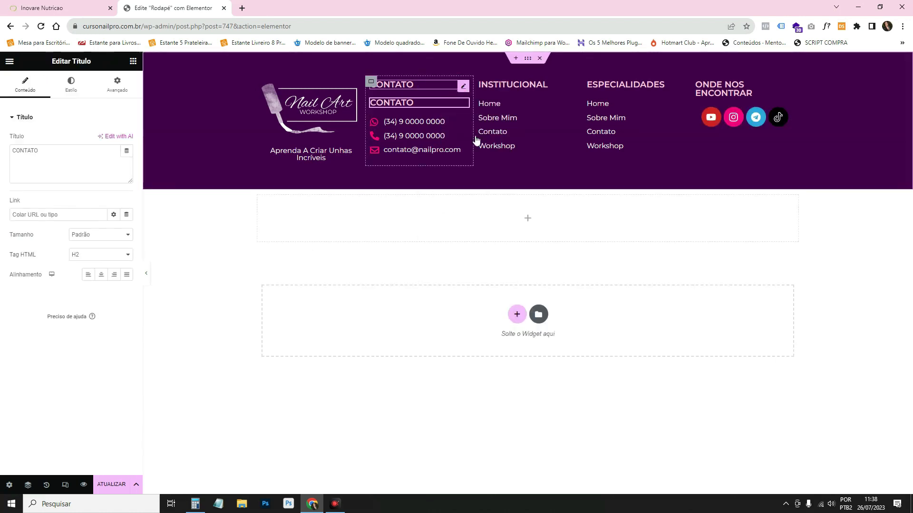
left_click_drag(470, 138, 465, 206)
Give the new container a classic background in Acento, darkened to #2C0035.
left_click(527, 184)
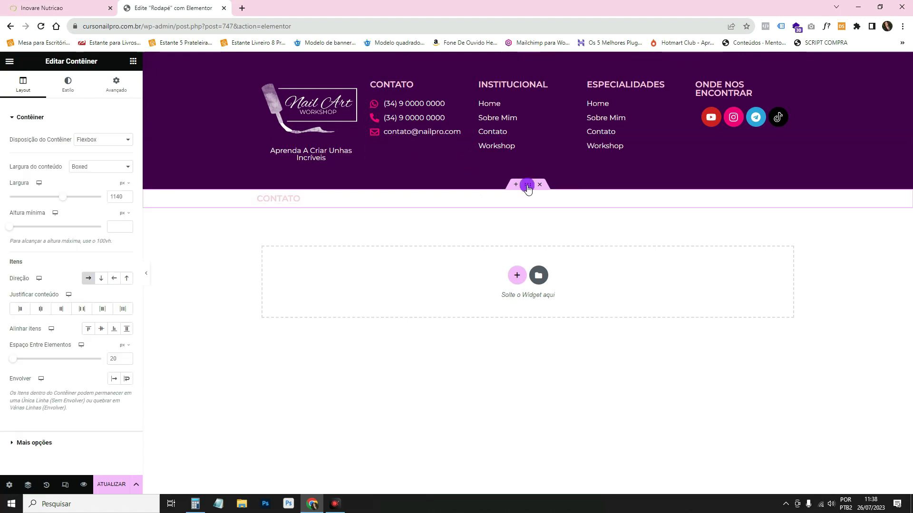
left_click(77, 87)
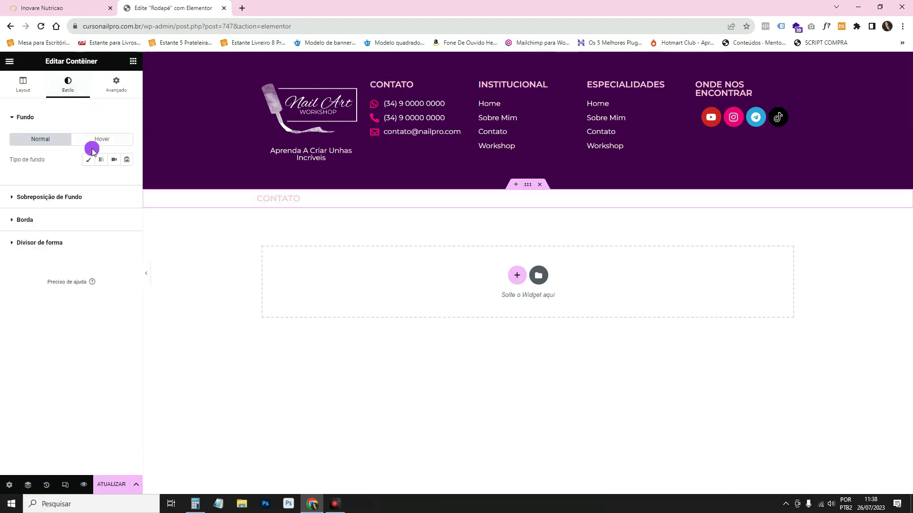
left_click(88, 159)
left_click(116, 179)
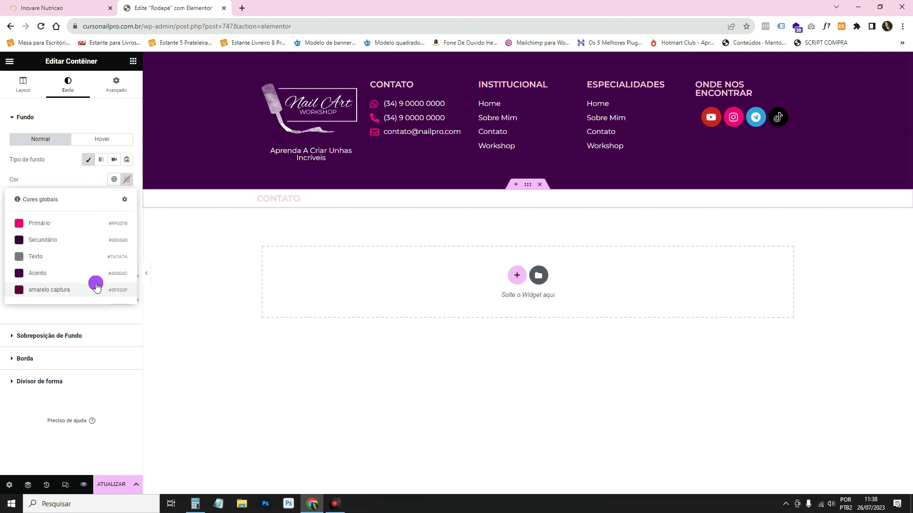
left_click(88, 269)
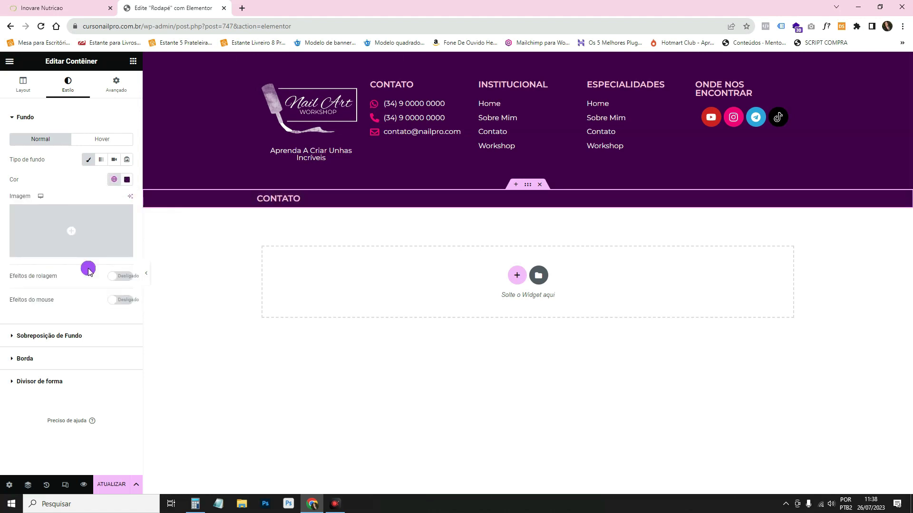
left_click(127, 181)
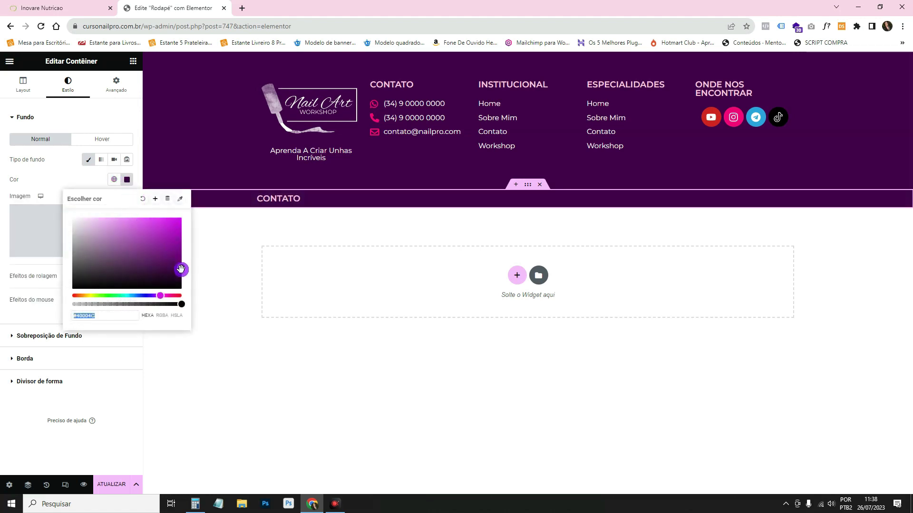
left_click_drag(180, 270, 180, 275)
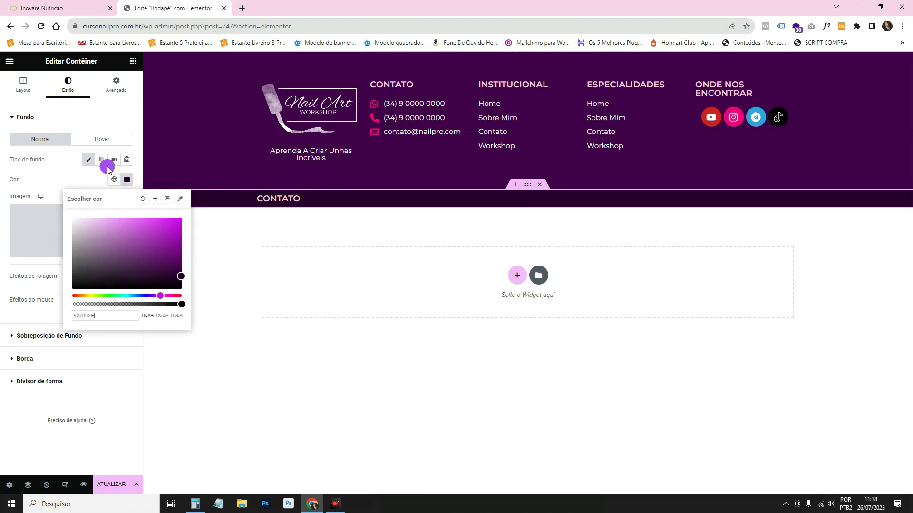
left_click(76, 170)
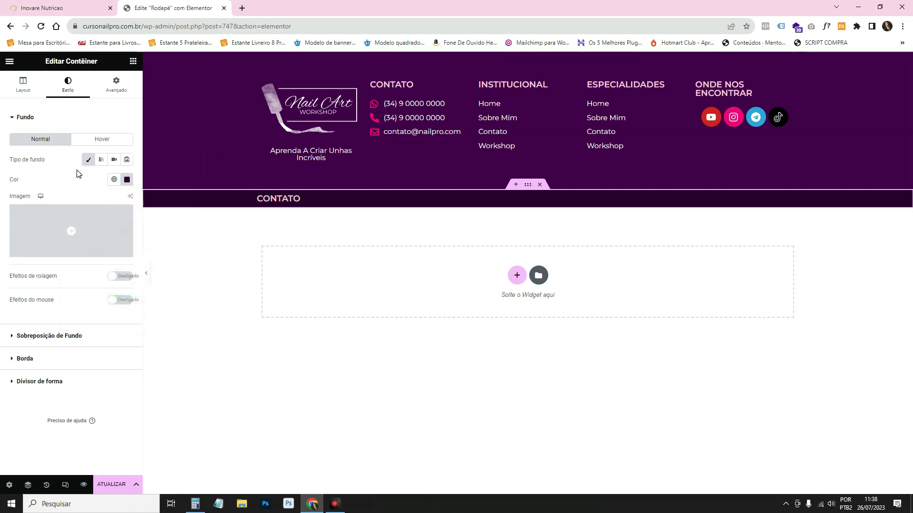
left_click(276, 200)
left_click(71, 85)
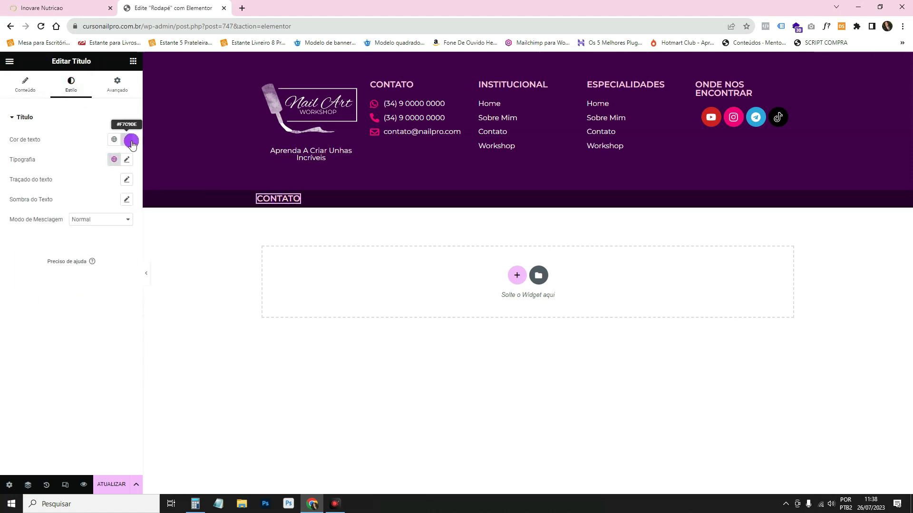
Make the bar's heading white and replace its text with the Nail Art copyright line.
left_click(131, 143)
left_click_drag(86, 202, 54, 167)
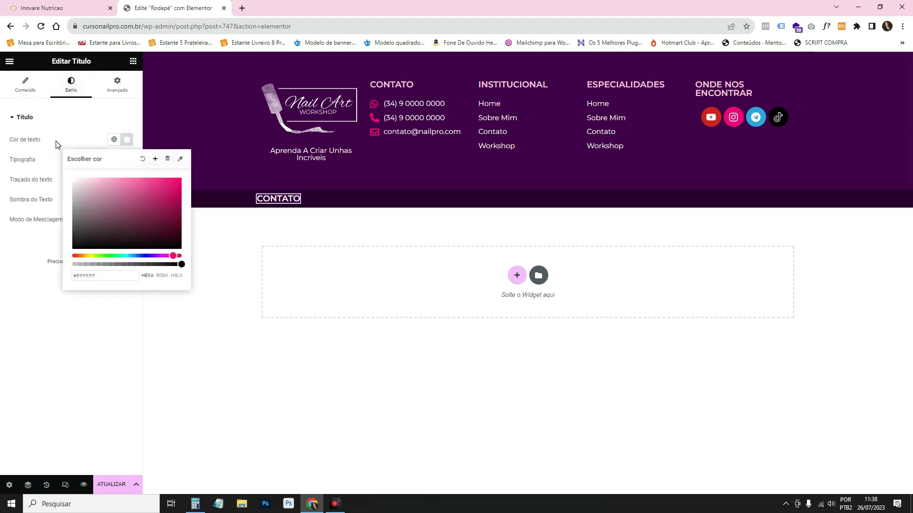
left_click(25, 88)
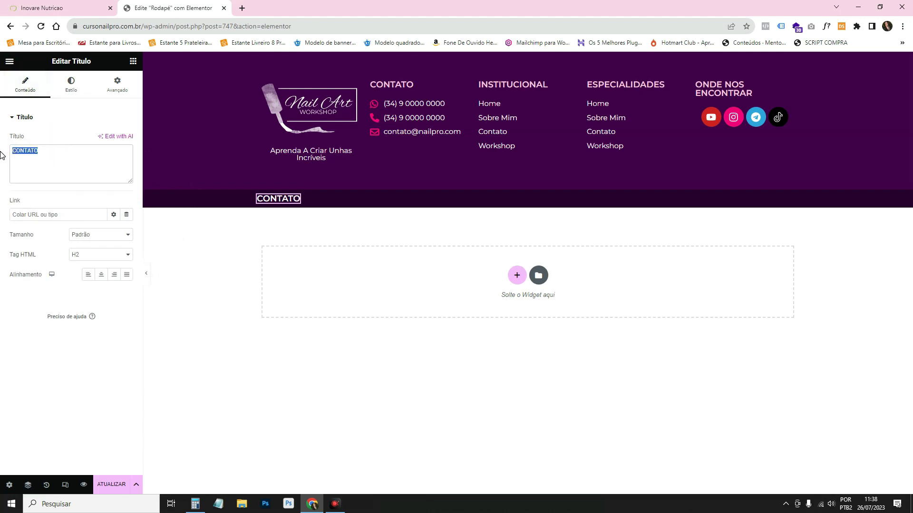
key("ctrl+v")
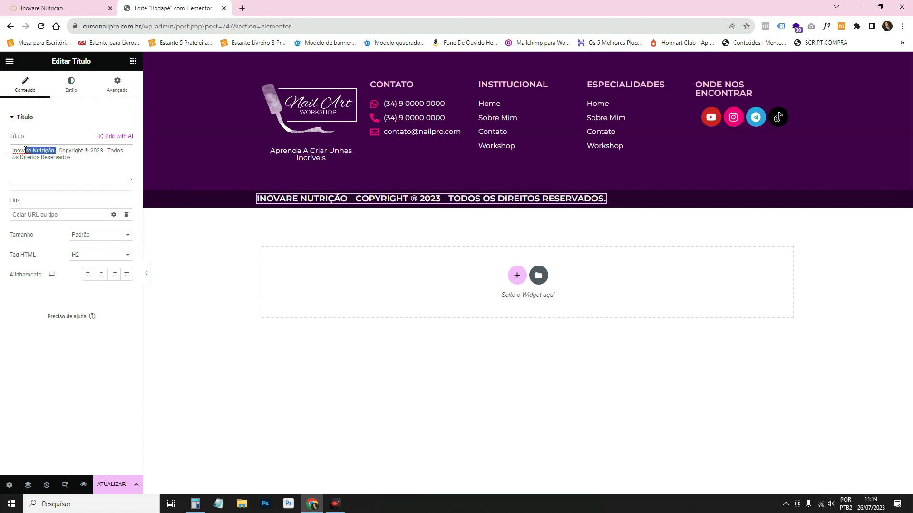
left_click_drag(9, 153, 417, 310)
type("Nail A")
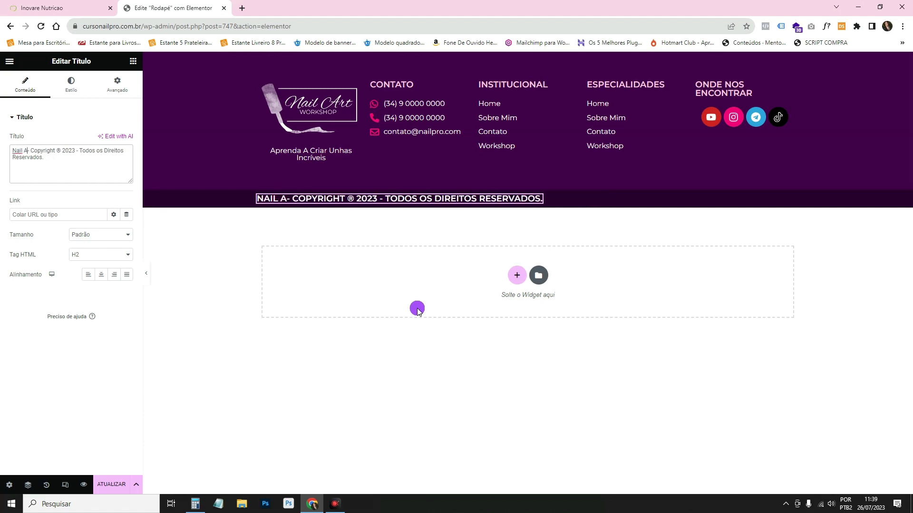
type("rt")
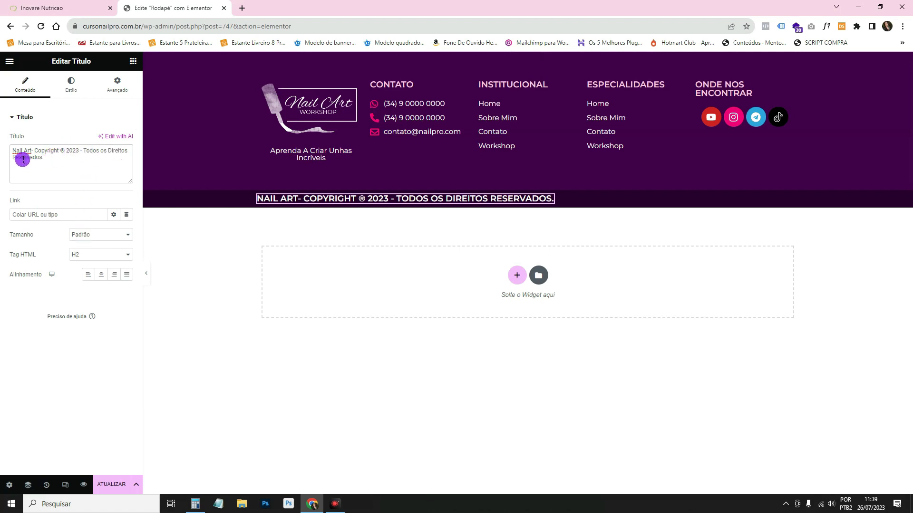
Duplicate the copyright heading and change its text to 'Politicas de Privacidade'.
right_click(380, 200)
left_click(395, 221)
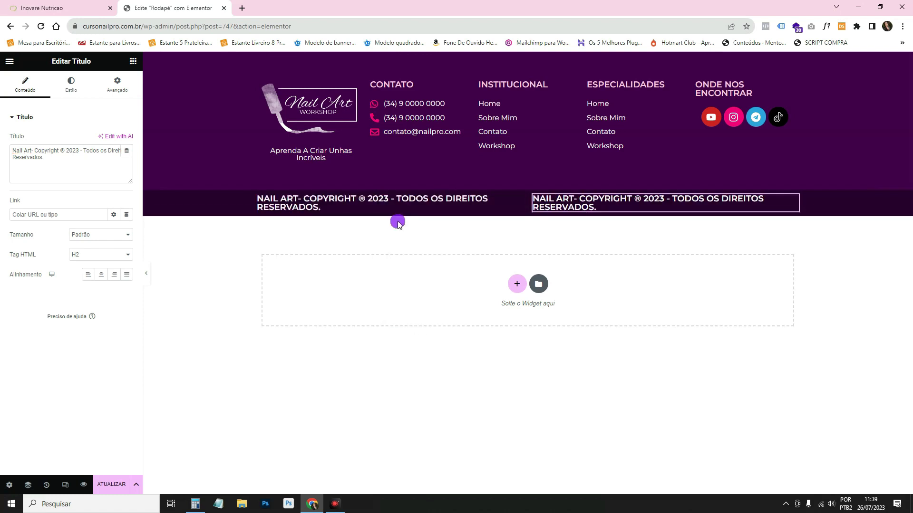
key("ctrl+Tab")
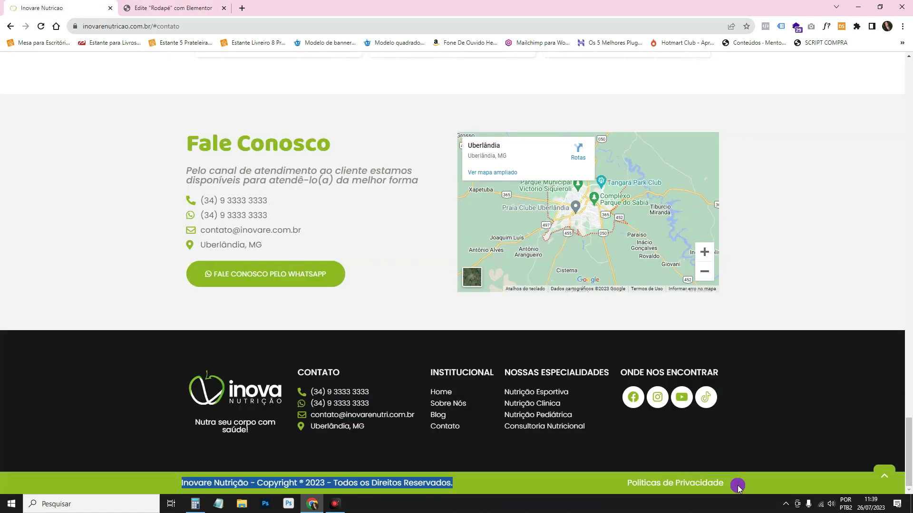
left_click_drag(738, 487, 637, 485)
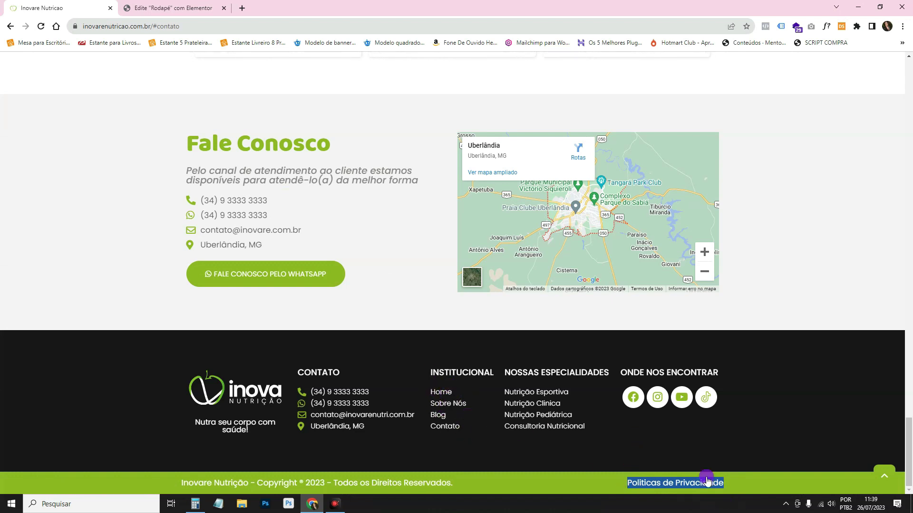
left_click(159, 8)
left_click(65, 161)
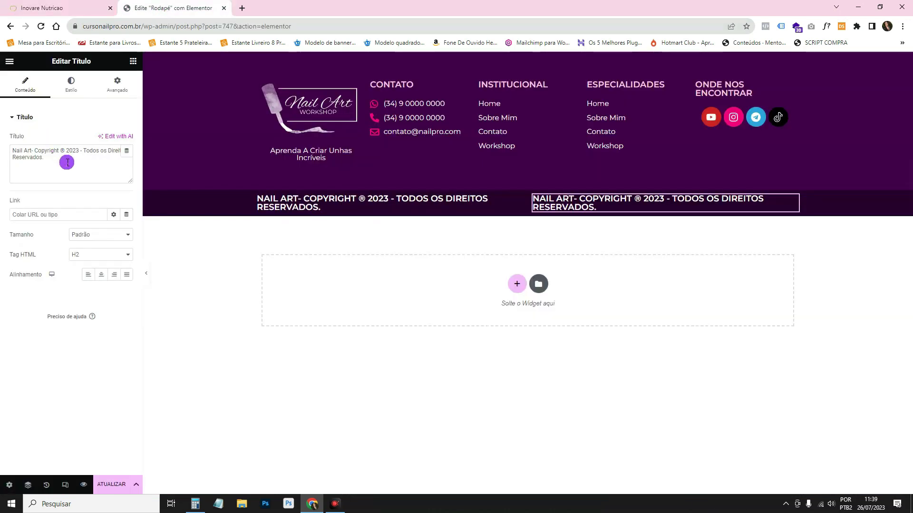
key("ctrl+a")
key("ctrl+v")
left_click(64, 10)
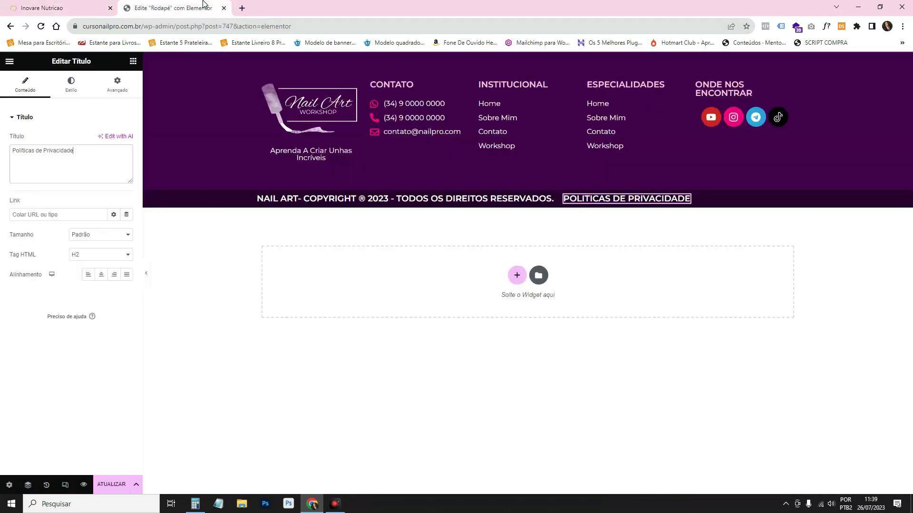
left_click(229, 9)
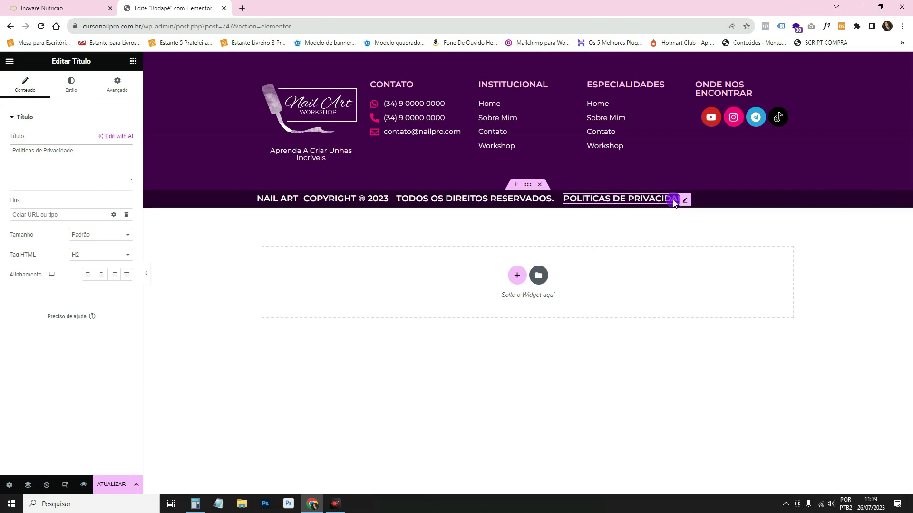
Link the Politicas de Privacidade heading to the workshop-nail-pro obrigado page.
left_click(598, 195)
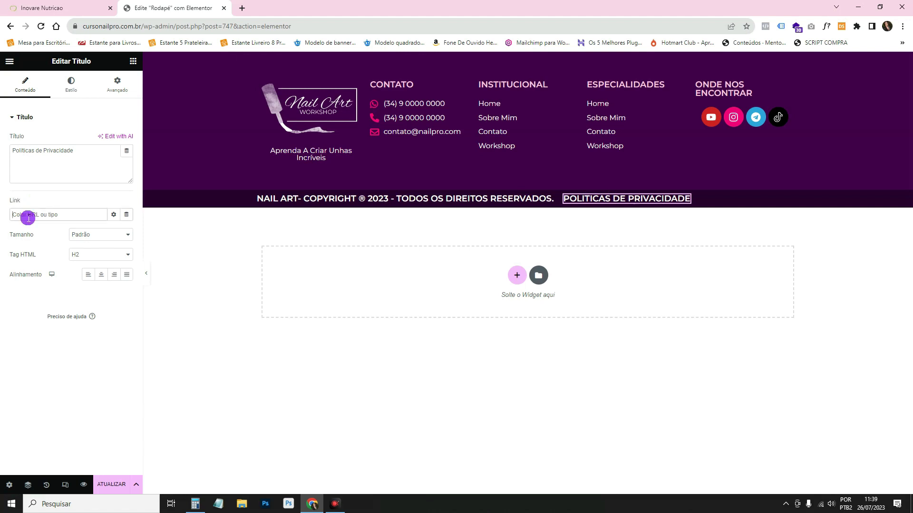
type("po")
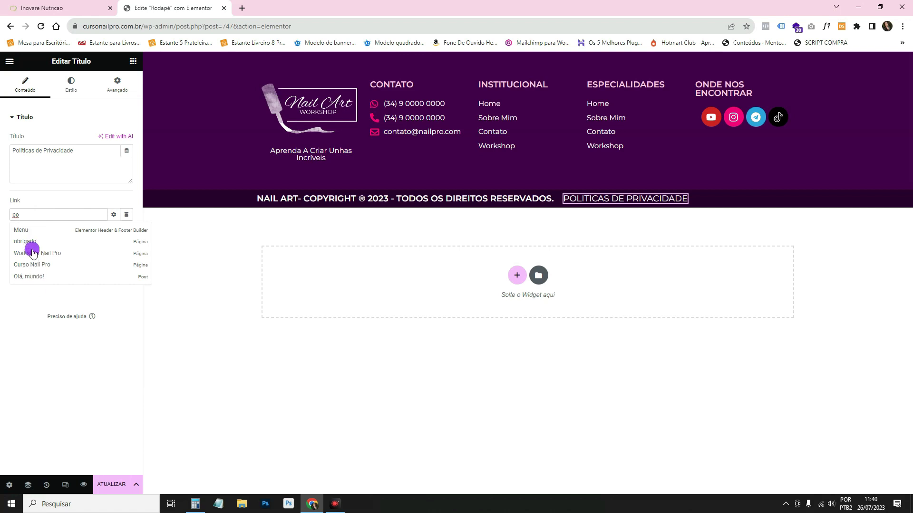
left_click(48, 241)
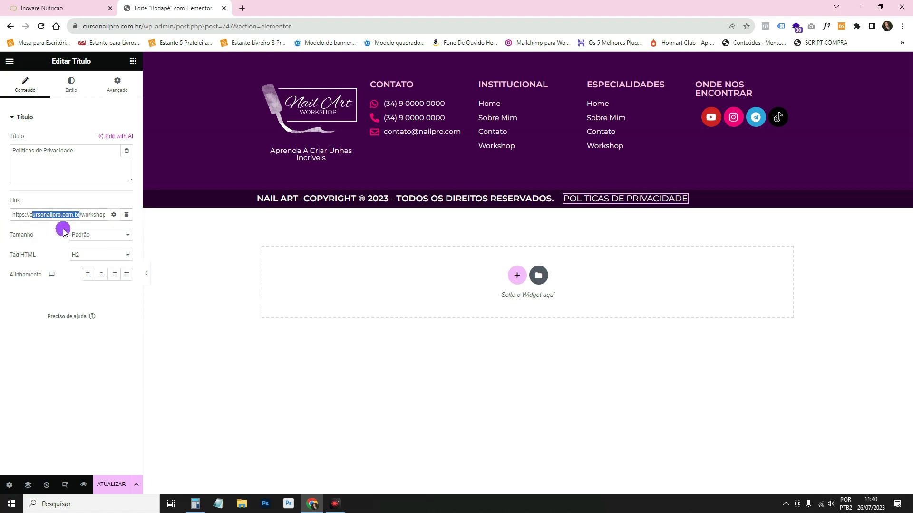
left_click(589, 250)
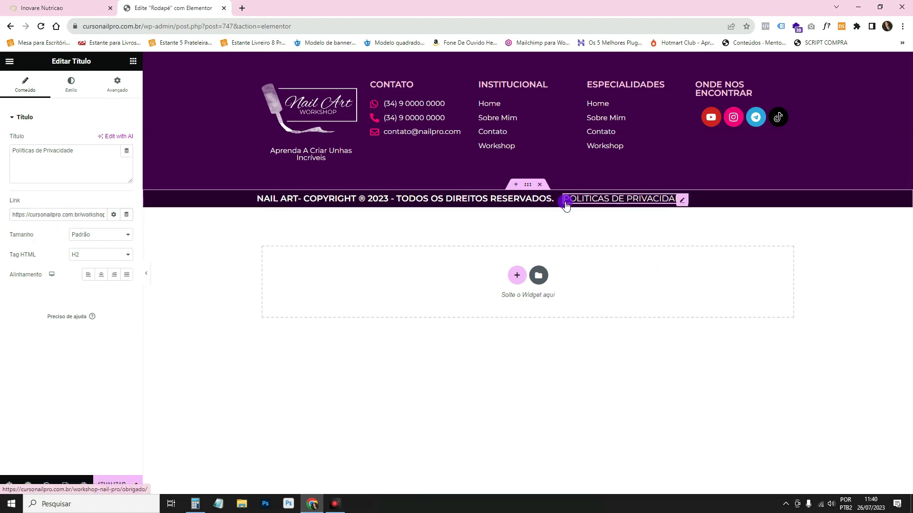
Apply global fonts: Texto to the copyright line, Secundário to the privacy heading.
left_click(542, 199)
left_click(71, 84)
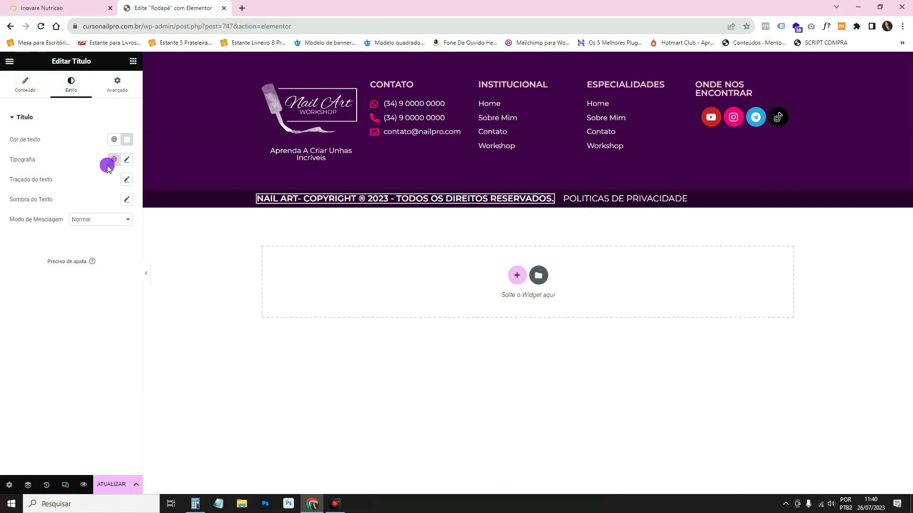
left_click(114, 160)
left_click(91, 245)
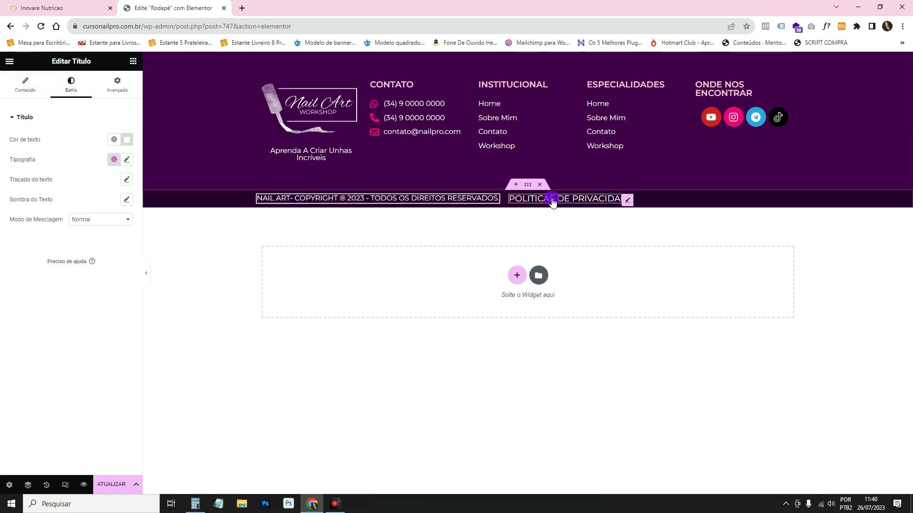
left_click(552, 201)
left_click(71, 87)
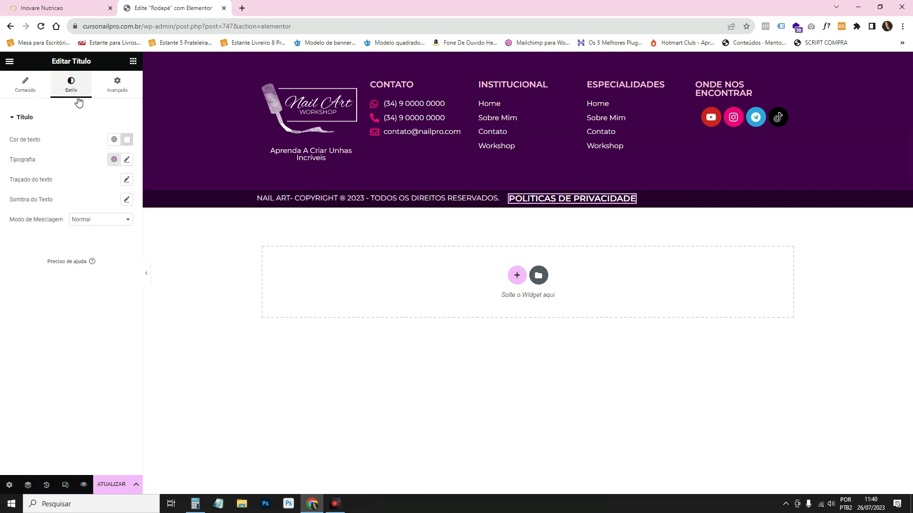
left_click(126, 160)
left_click(114, 159)
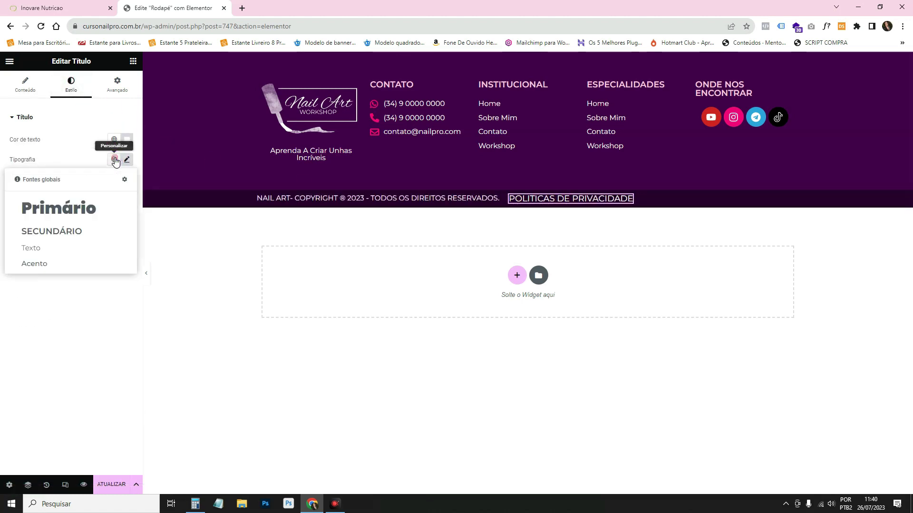
left_click(89, 233)
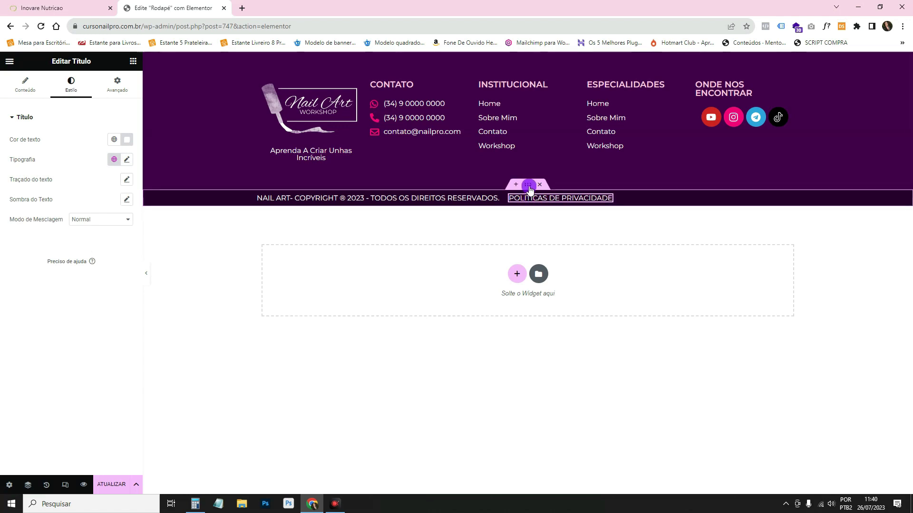
Set the bottom bar's content justification to space-between and save the footer.
left_click(529, 185)
left_click(116, 84)
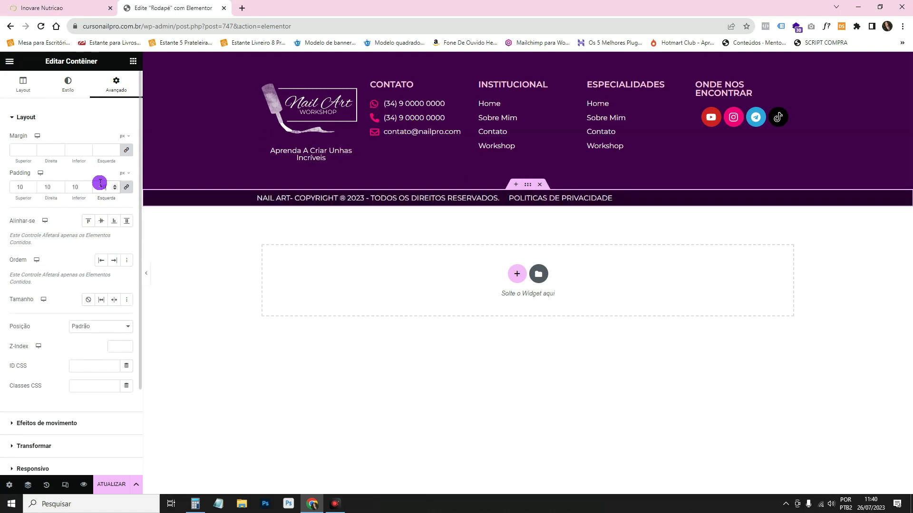
left_click(23, 85)
left_click(44, 309)
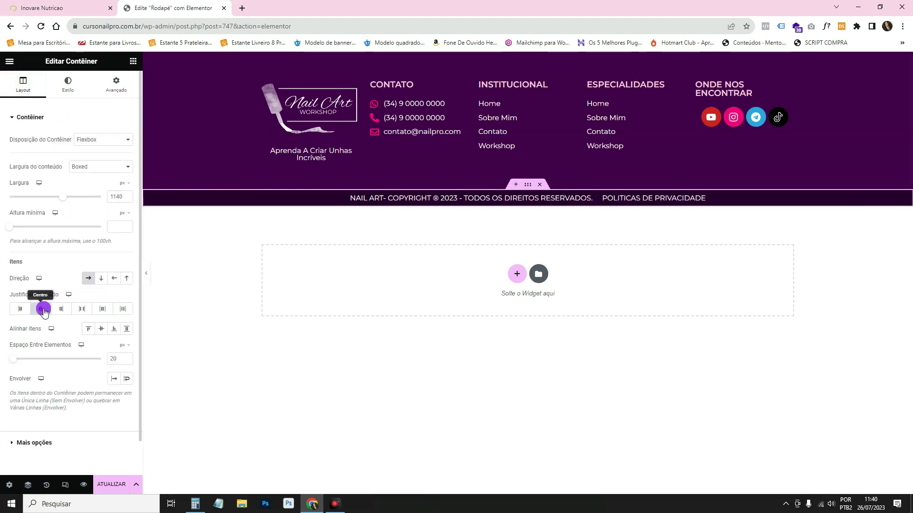
left_click(81, 309)
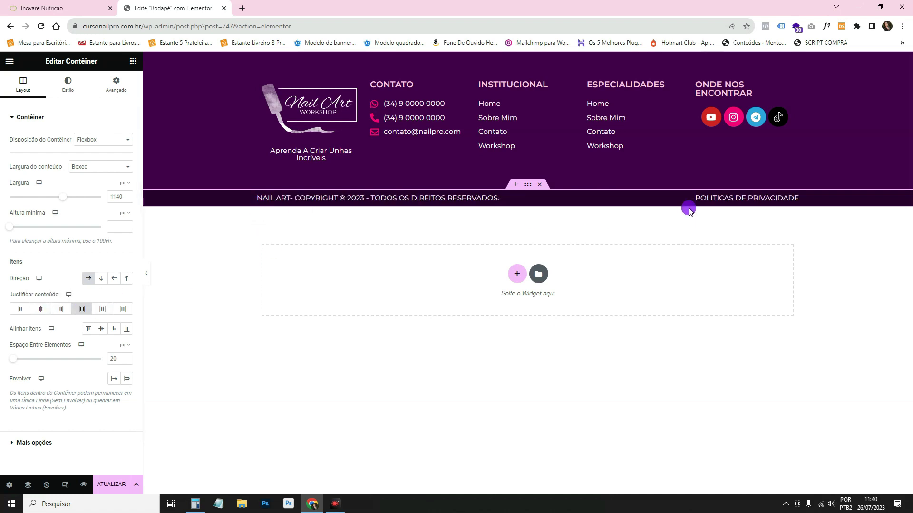
left_click(117, 485)
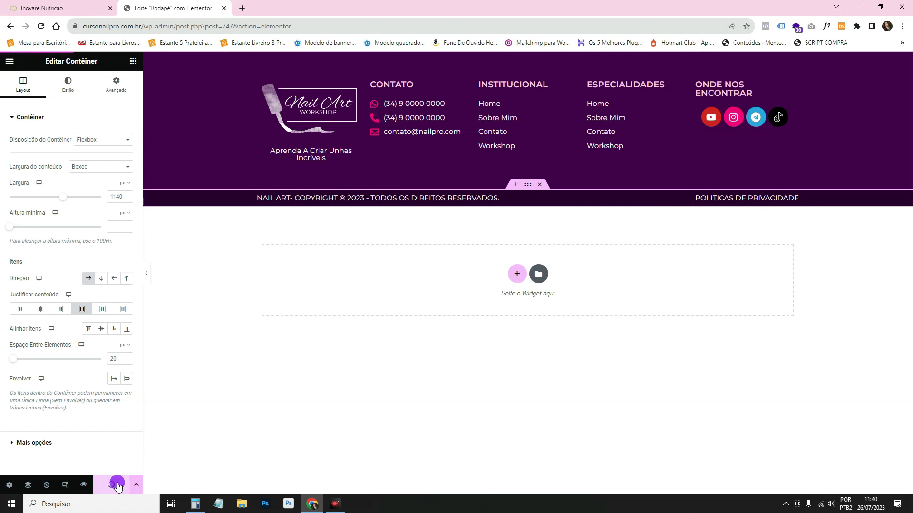
left_click(350, 101)
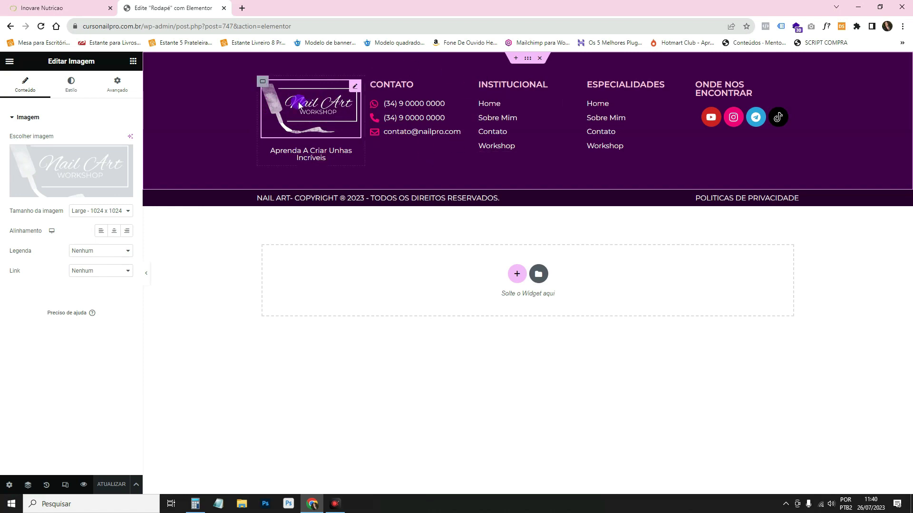
left_click(316, 97)
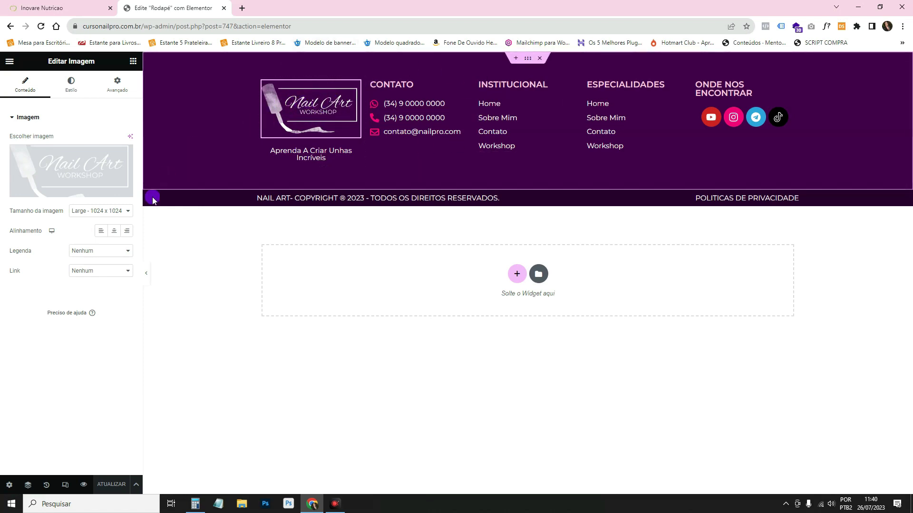
left_click(8, 271)
left_click(79, 273)
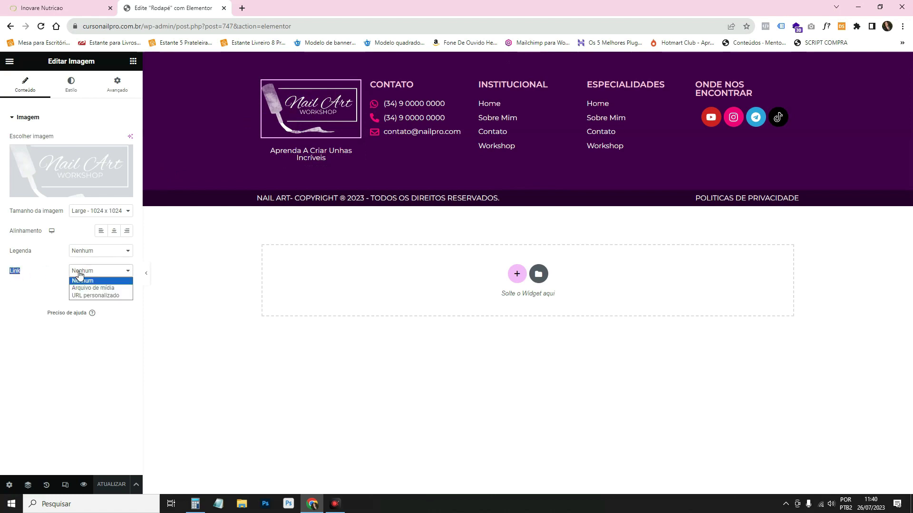
left_click(83, 293)
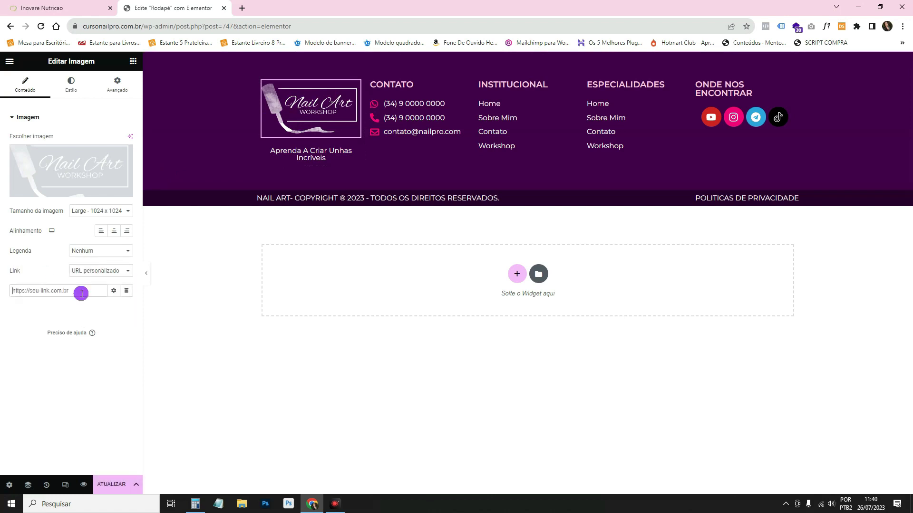
type("home")
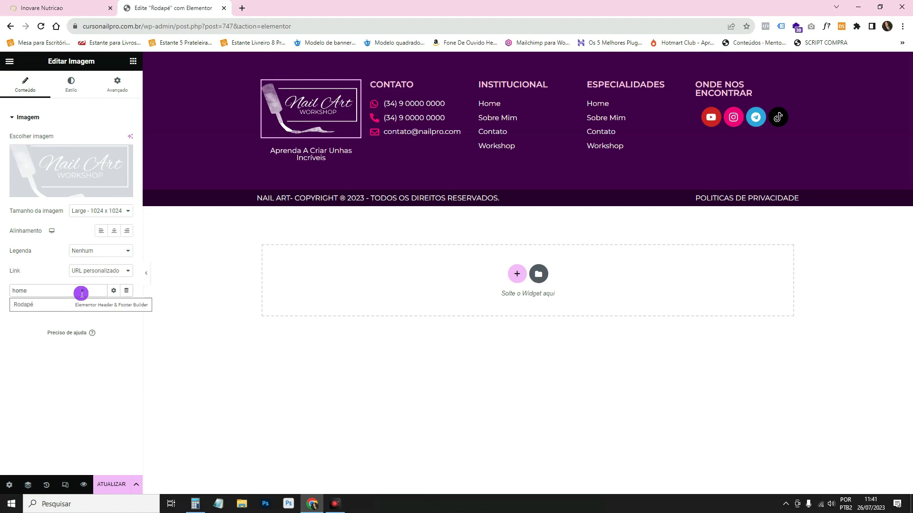
double_click(78, 290)
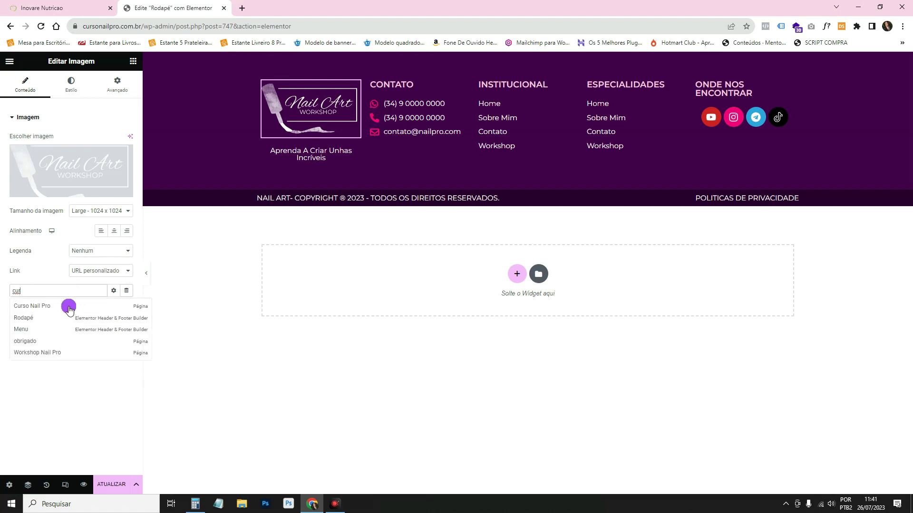
type("https://cursonailpro.com.br")
triple_click(85, 289)
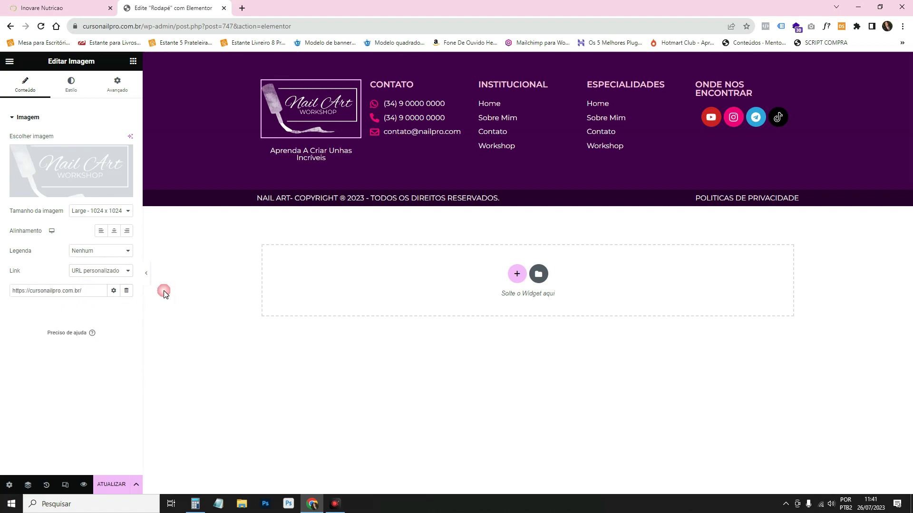
left_click(122, 485)
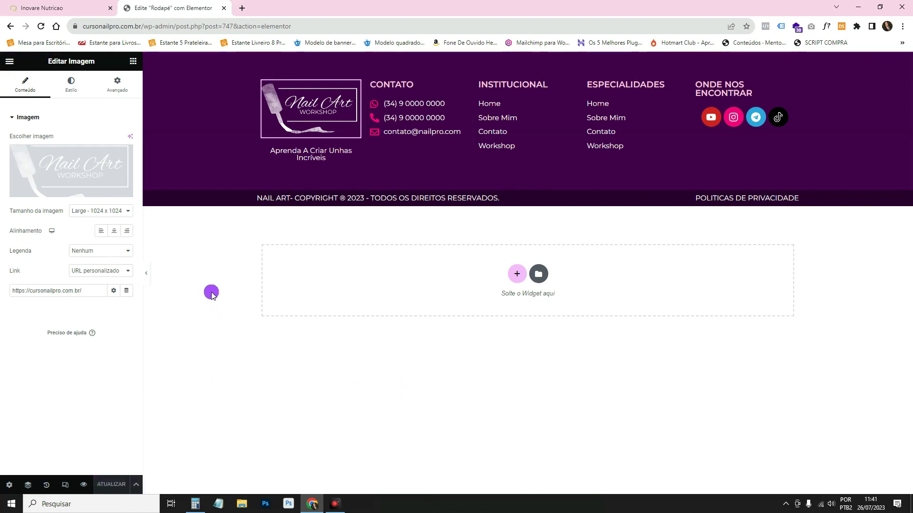
left_click(146, 274)
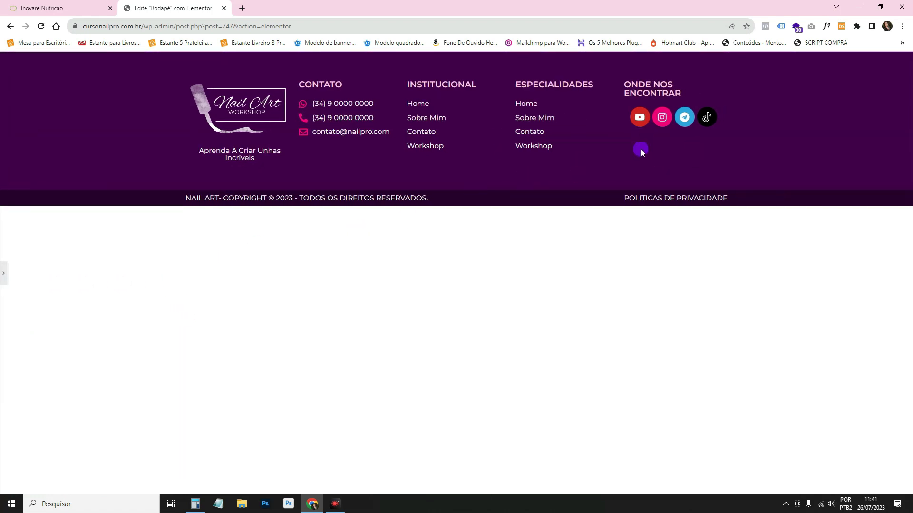
left_click(1, 272)
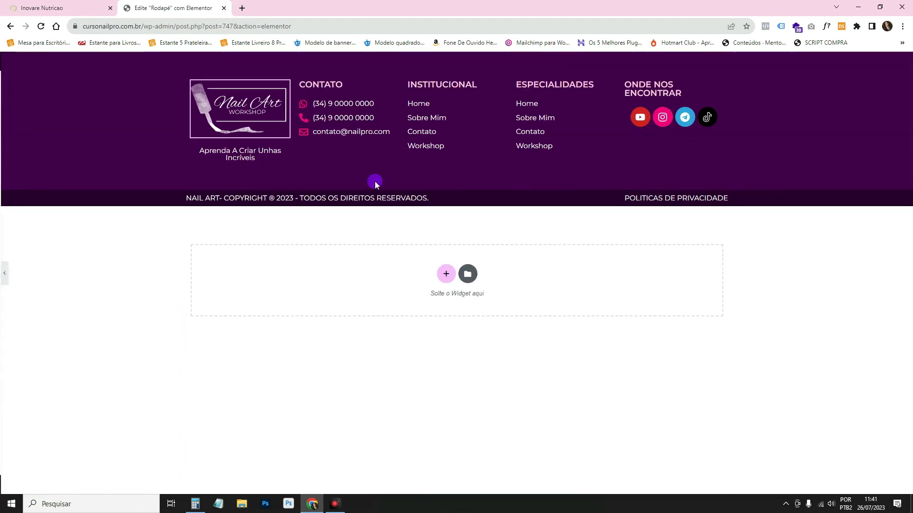
In mobile portrait view, set the footer's main container padding to 30.
left_click(66, 484)
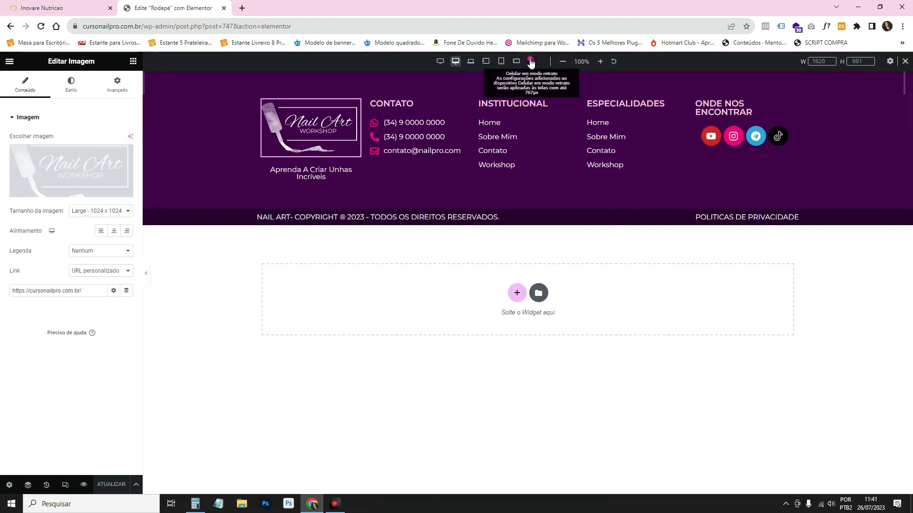
left_click(530, 62)
scroll(542, 245, "down", 4)
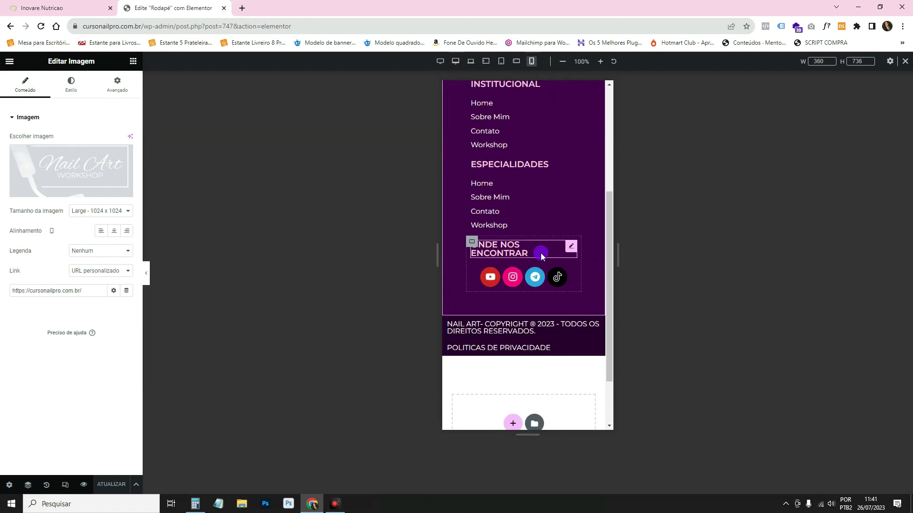
scroll(557, 283, "up", 4)
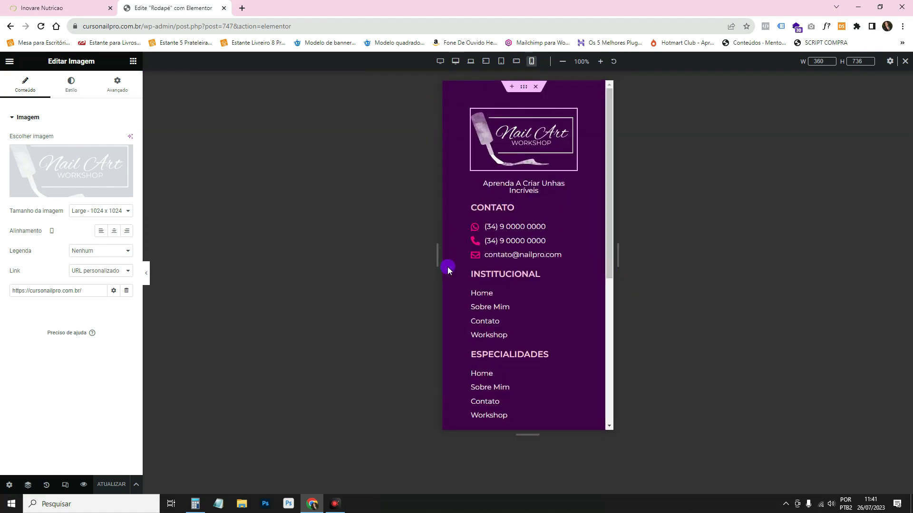
left_click(525, 89)
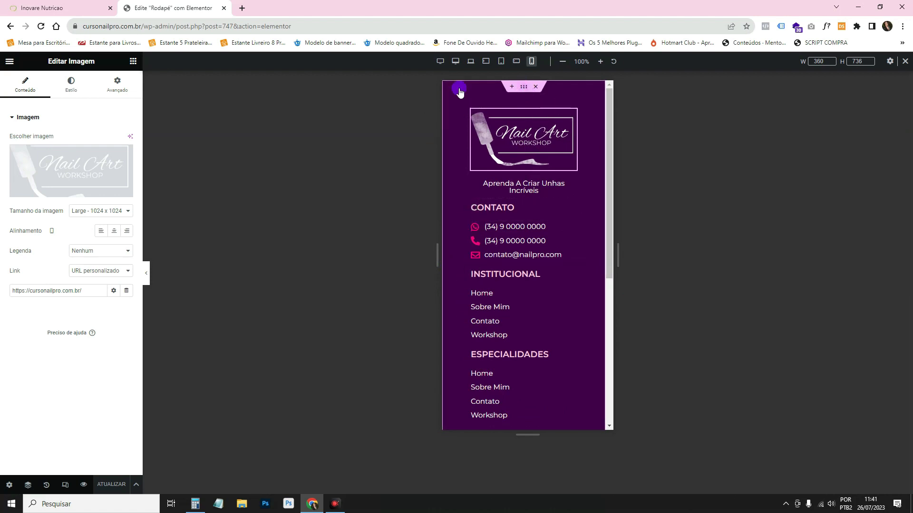
left_click(116, 83)
left_click(109, 186)
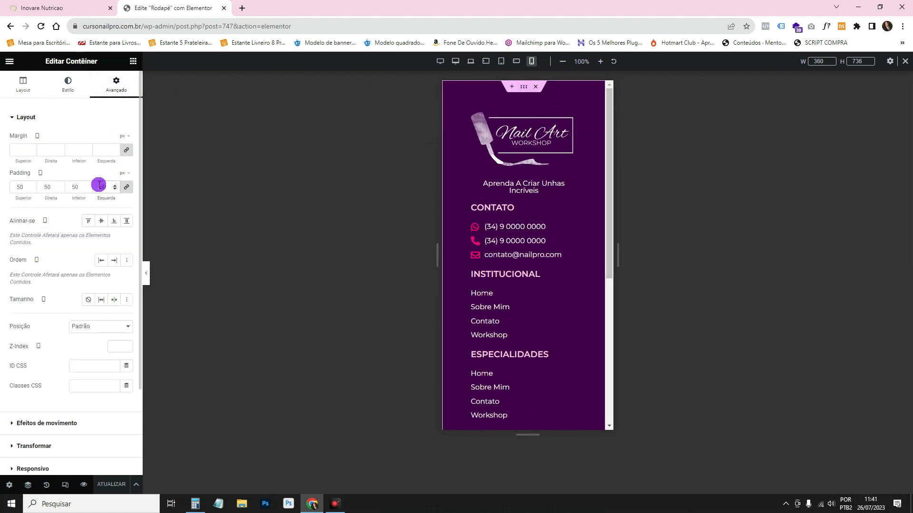
type("30")
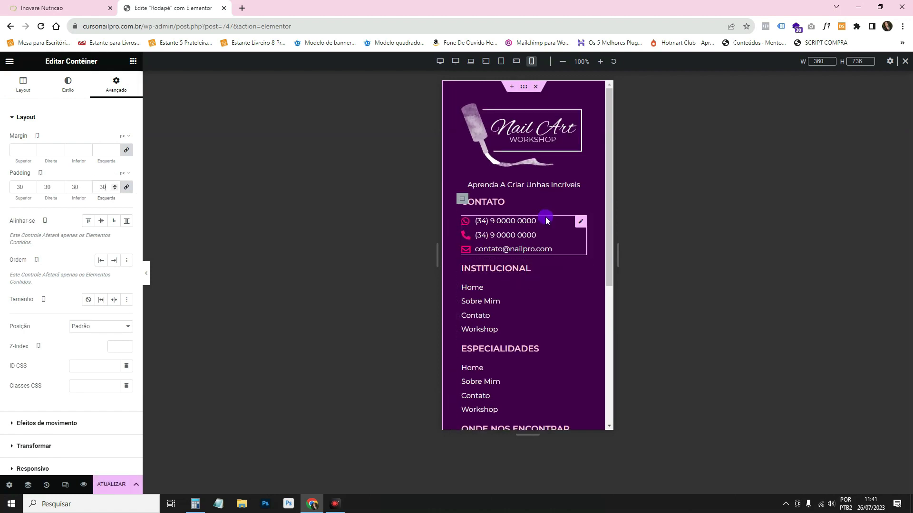
scroll(583, 332, "down", 3)
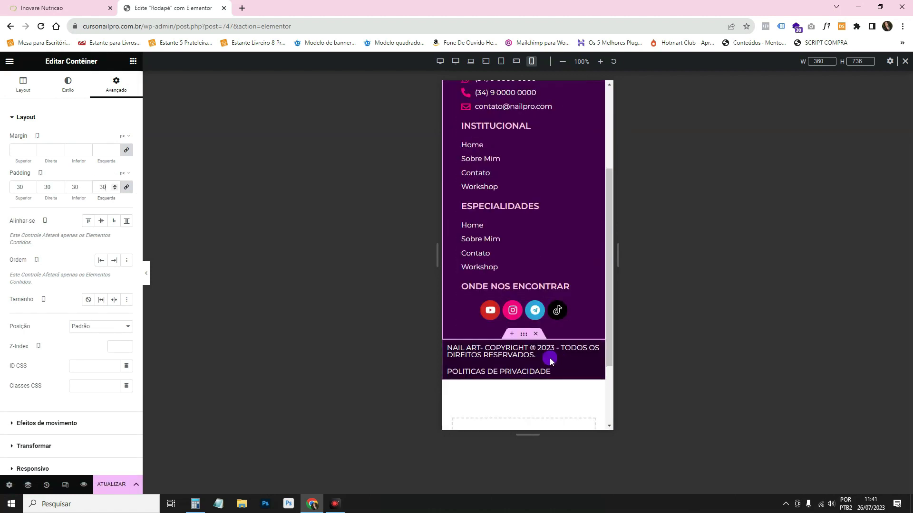
On mobile, give the copyright bar padding 20 and center its items both ways.
left_click(525, 334)
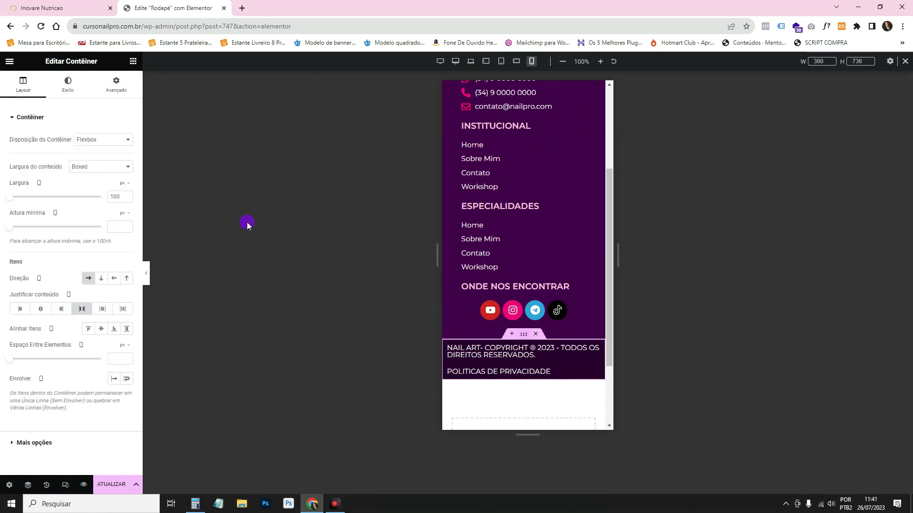
left_click(116, 85)
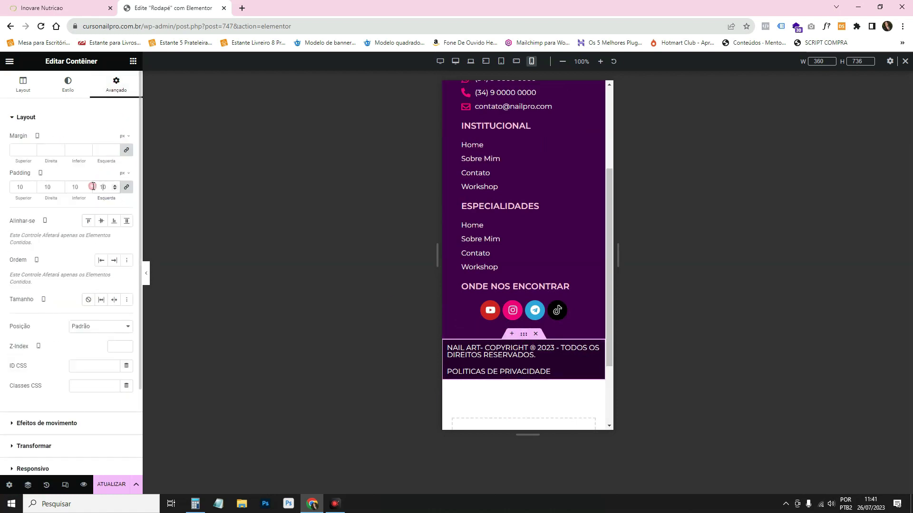
type("20")
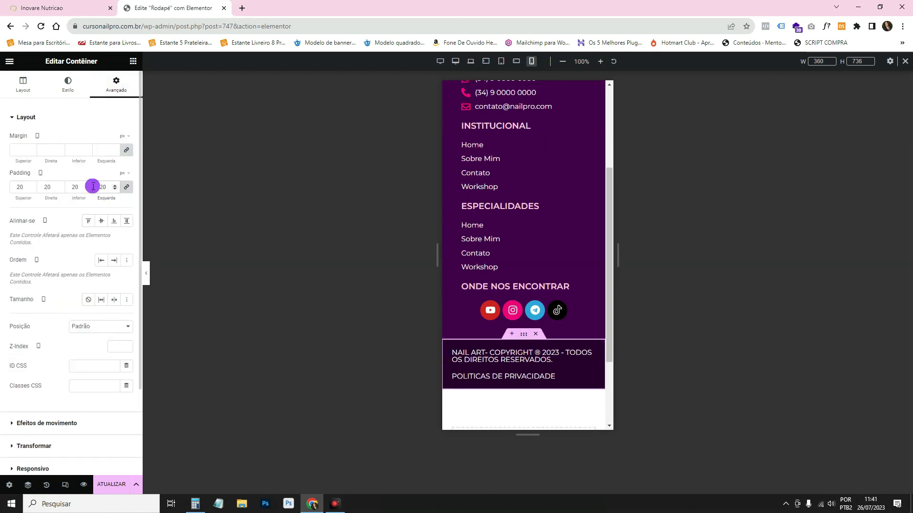
left_click(19, 86)
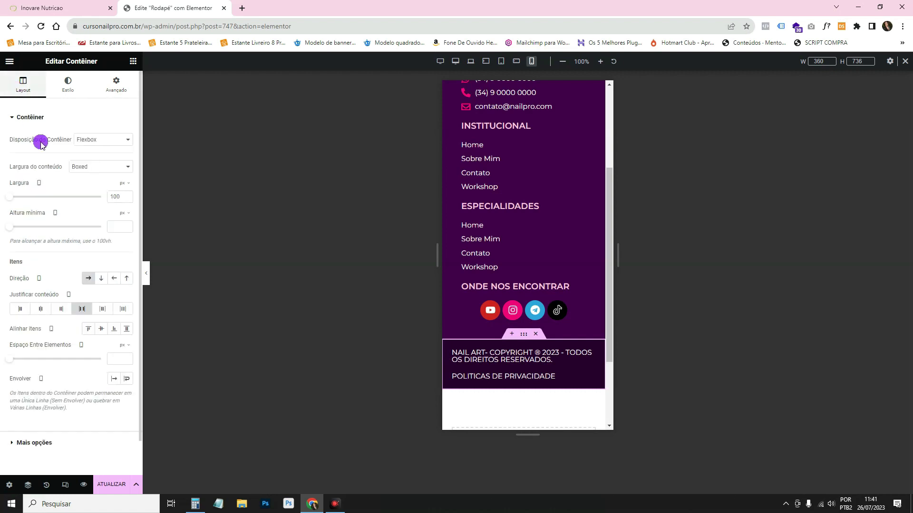
left_click(103, 329)
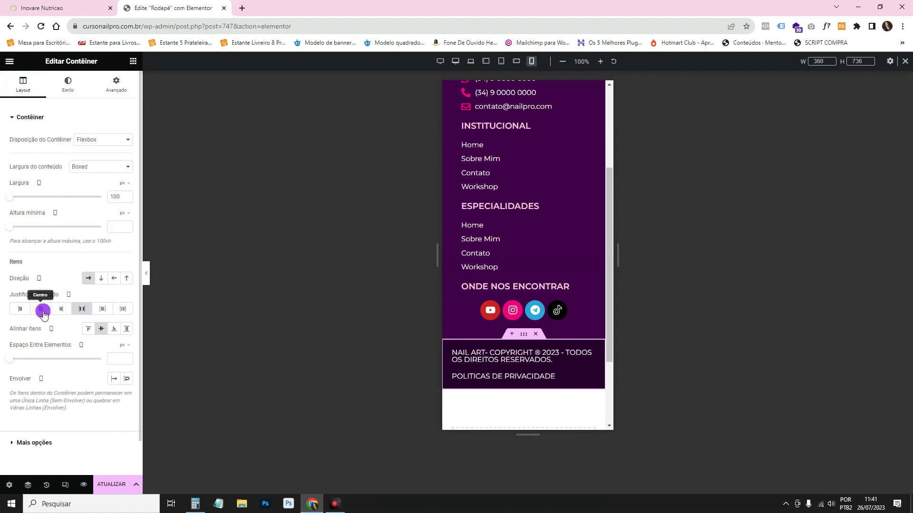
left_click(42, 310)
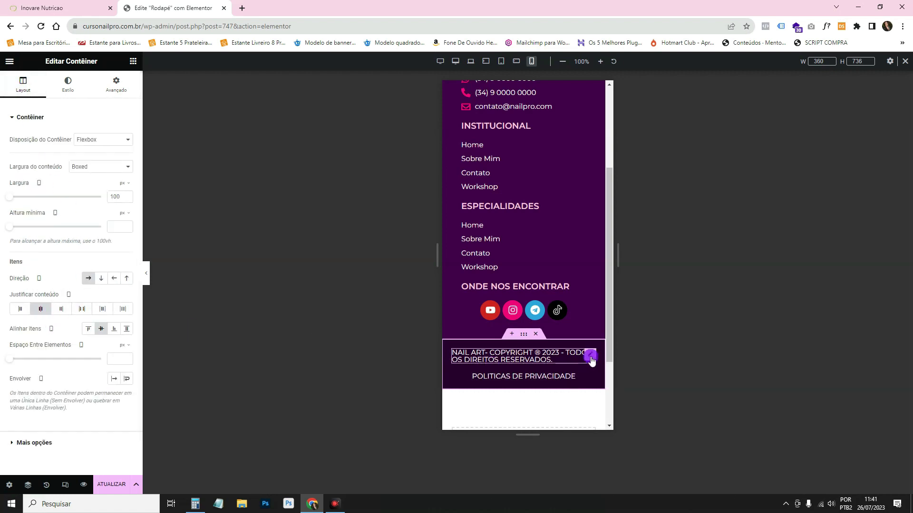
Center the copyright heading's alignment on mobile and preview the result.
left_click(589, 356)
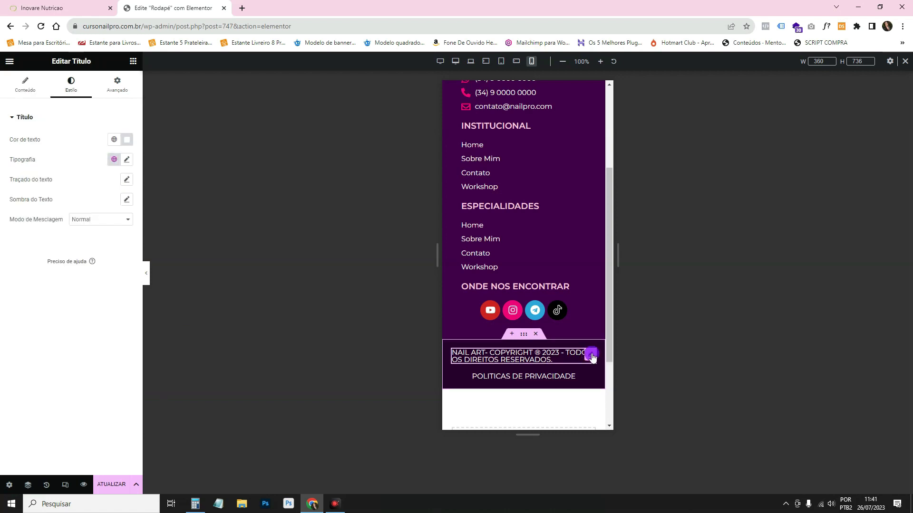
left_click(32, 94)
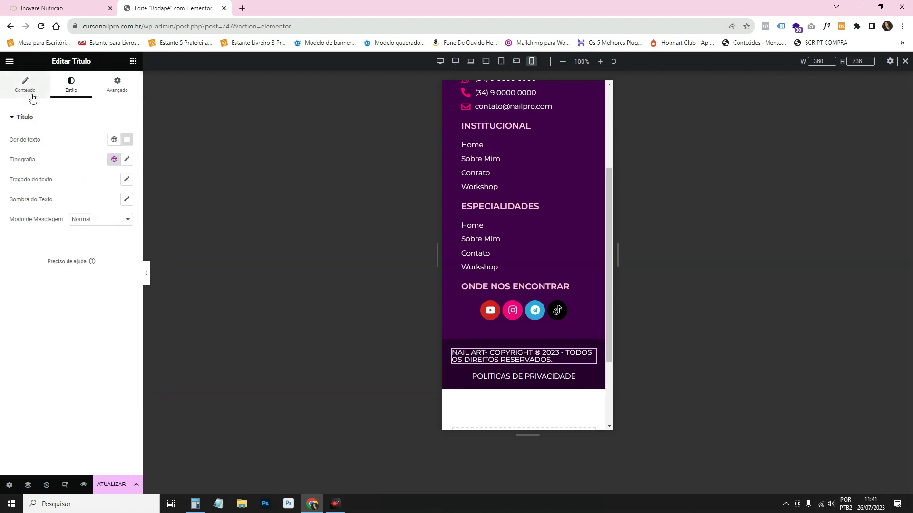
left_click(101, 275)
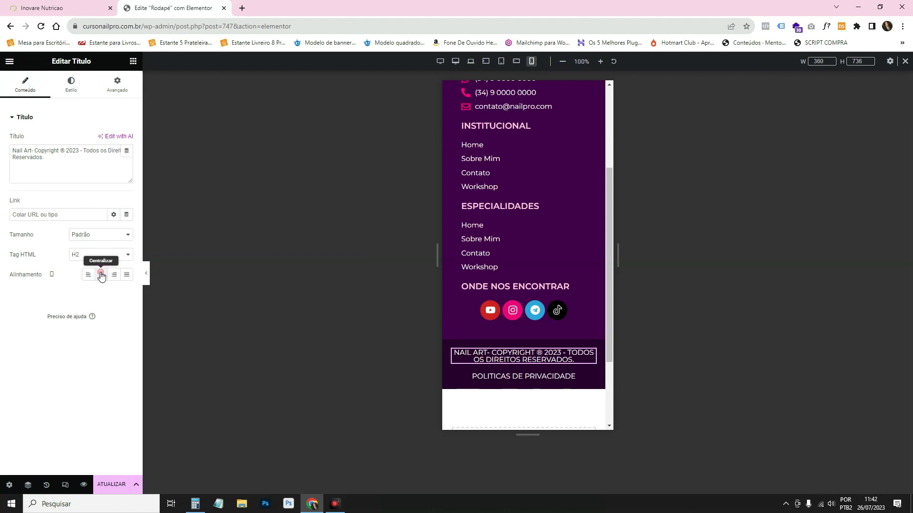
left_click(146, 269)
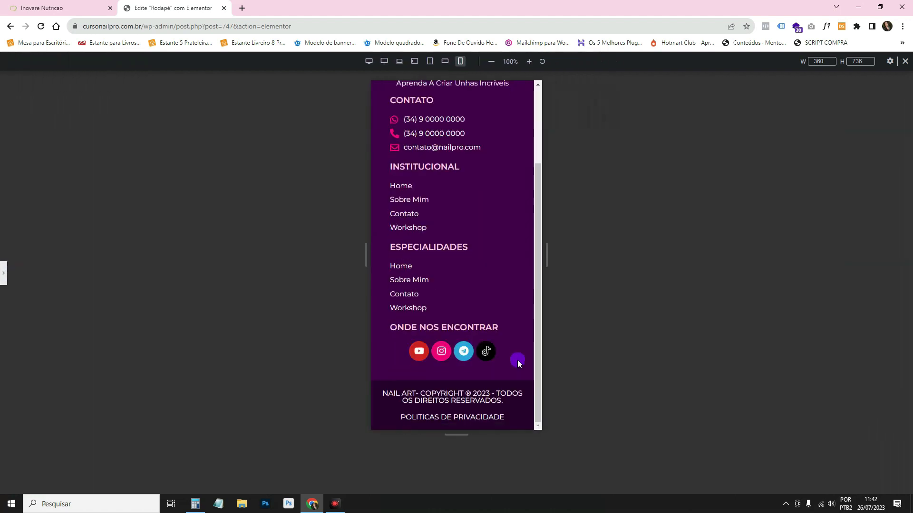
left_click(3, 269)
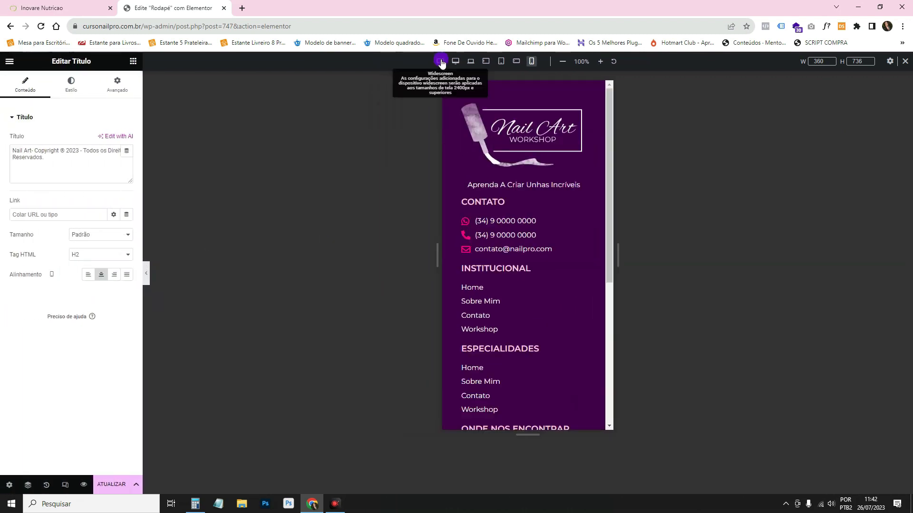
Return to desktop view, save the footer, and open the live site in a new tab.
left_click(67, 486)
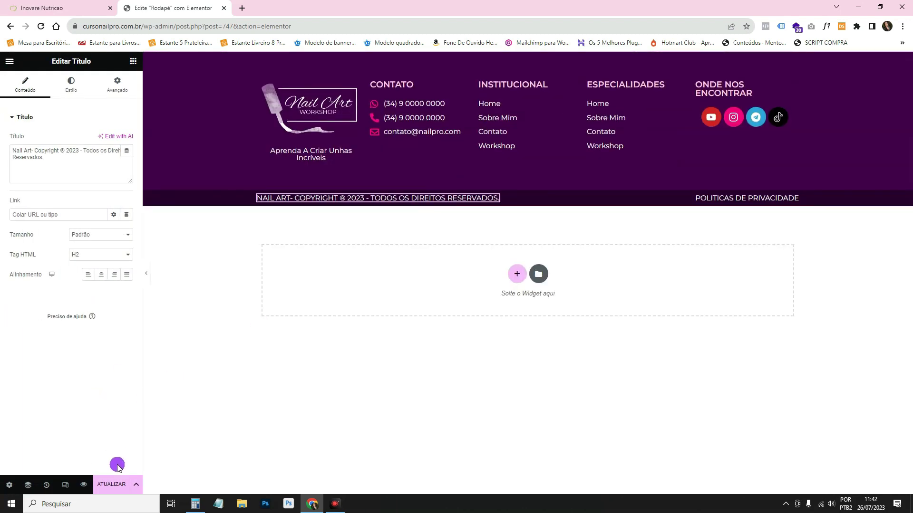
left_click(112, 483)
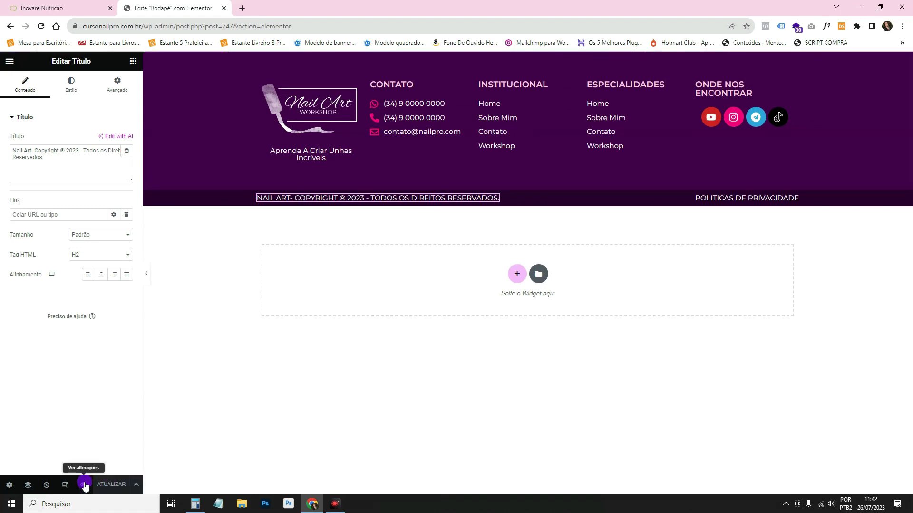
left_click(147, 274)
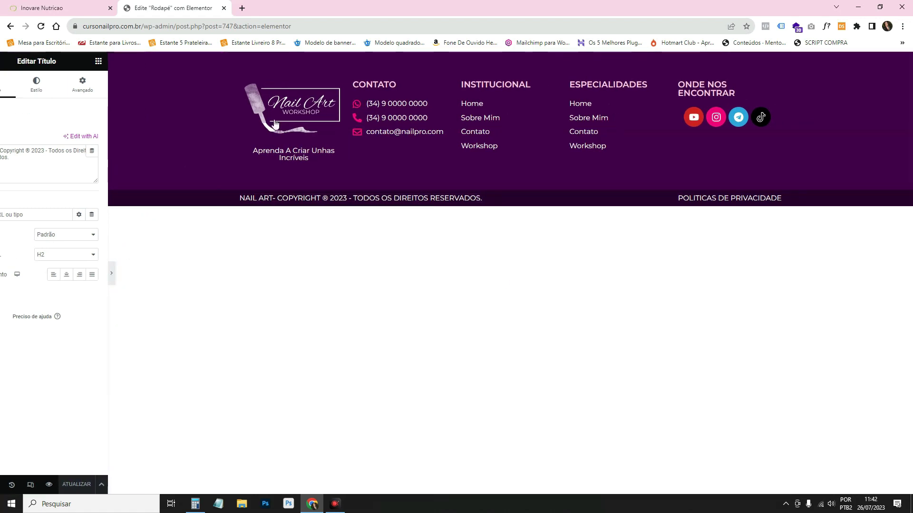
right_click(262, 100)
left_click(275, 103)
left_click(287, 10)
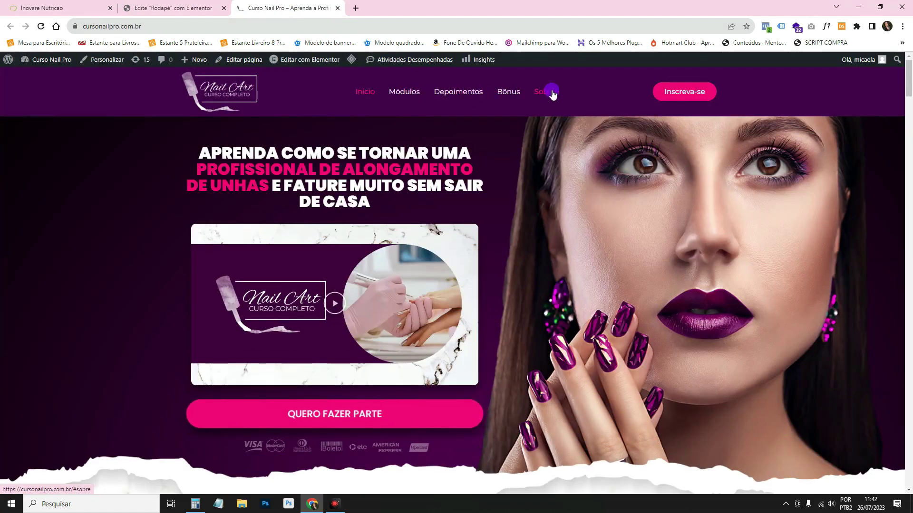
Scroll the home page to confirm the new footer appears at the bottom.
left_click(713, 92)
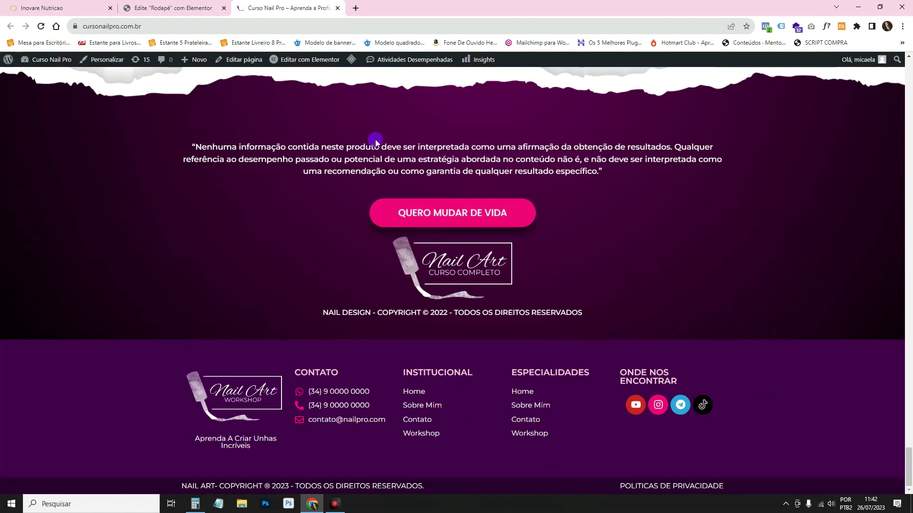
scroll(376, 141, "up", 3)
left_click_drag(134, 186, 718, 256)
left_click(718, 257)
scroll(740, 274, "down", 3)
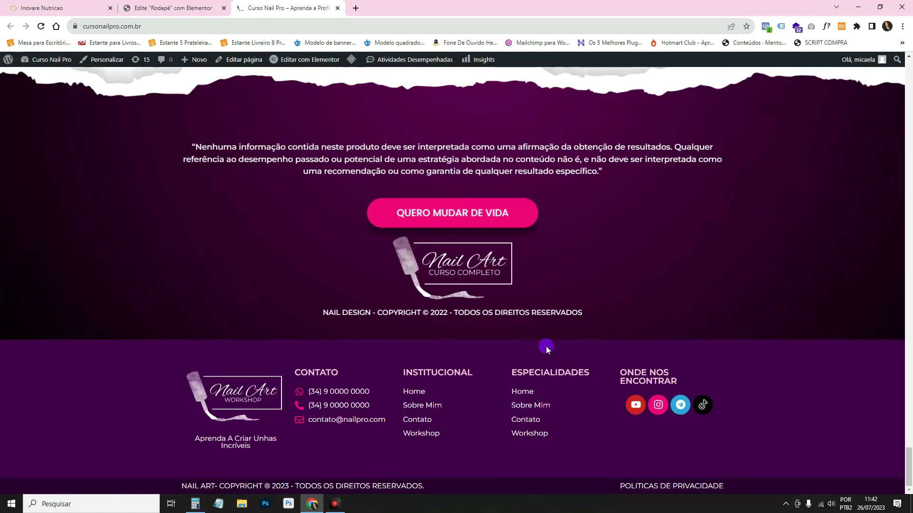
scroll(603, 350, "up", 20)
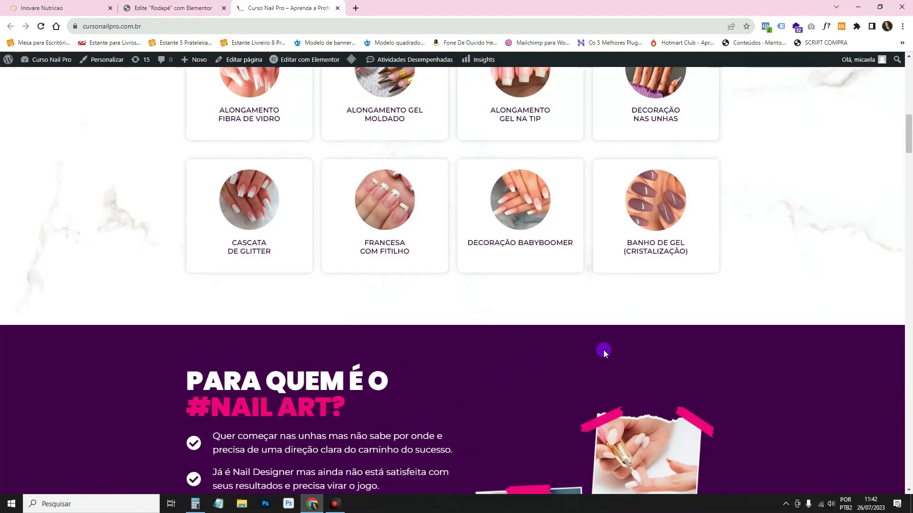
scroll(603, 350, "up", 15)
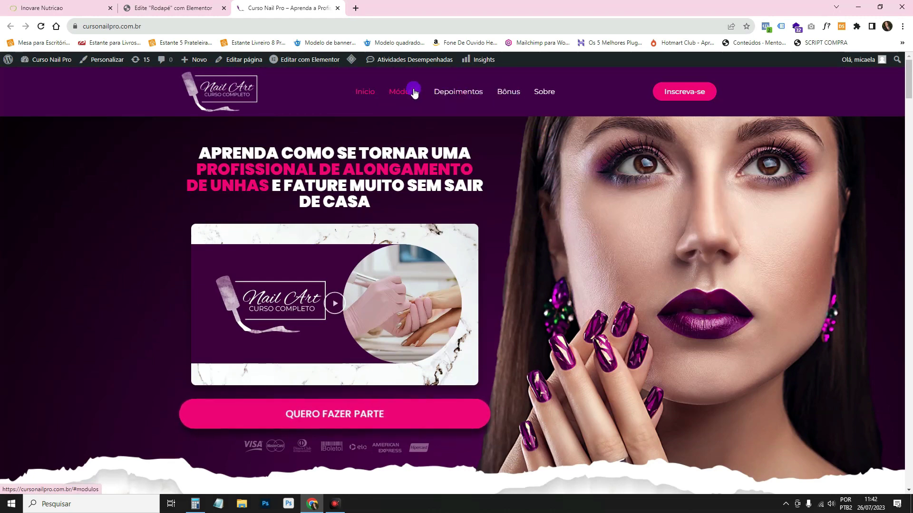
Go to /workshop-nail-pro/ and check its bottom, which still shows the old 2022 copyright bar.
left_click(199, 26)
type("/workshop-nail-pro/")
key("Return")
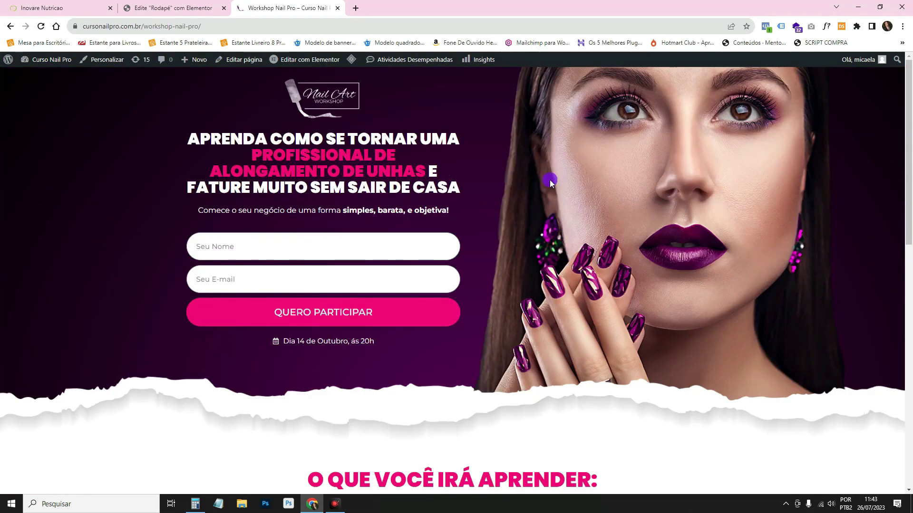
scroll(549, 181, "down", 5)
scroll(549, 181, "up", 5)
scroll(550, 183, "down", 10)
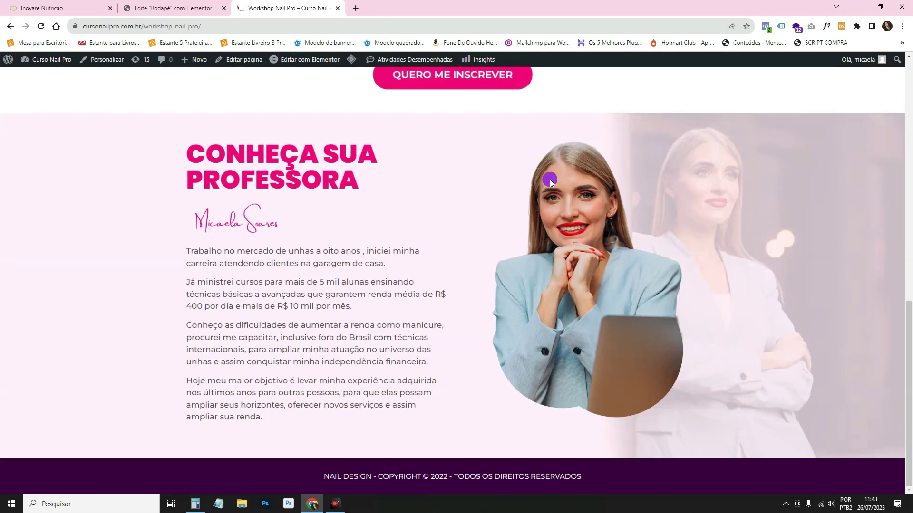
scroll(549, 183, "up", 10)
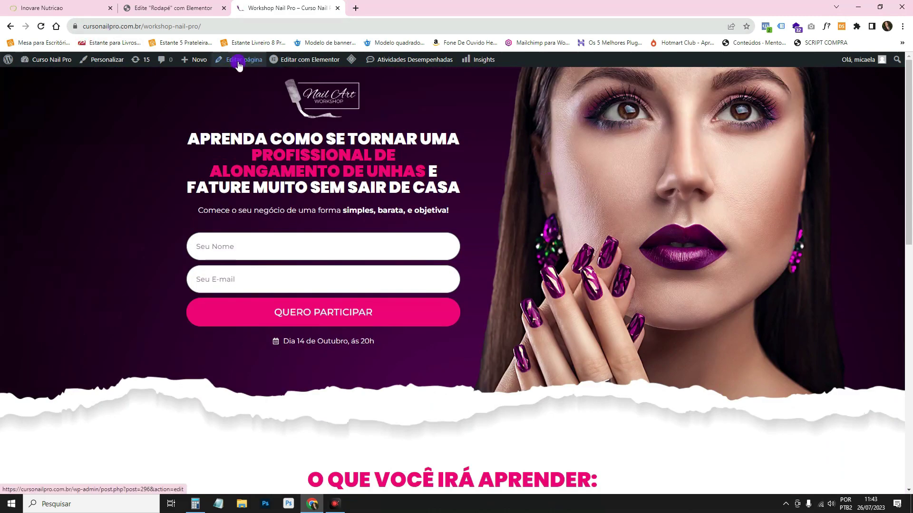
Edit the Workshop Nail Pro page and save its layout as Elementor largura total.
left_click(294, 62)
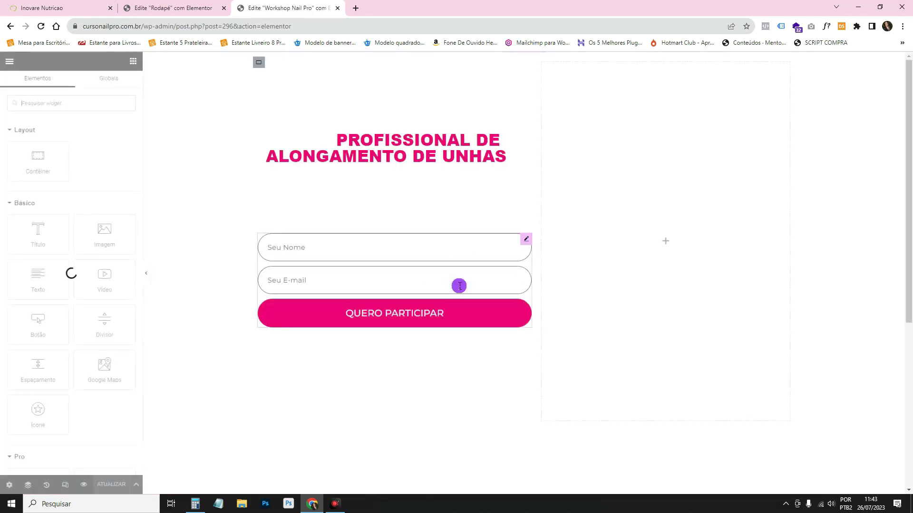
left_click(8, 485)
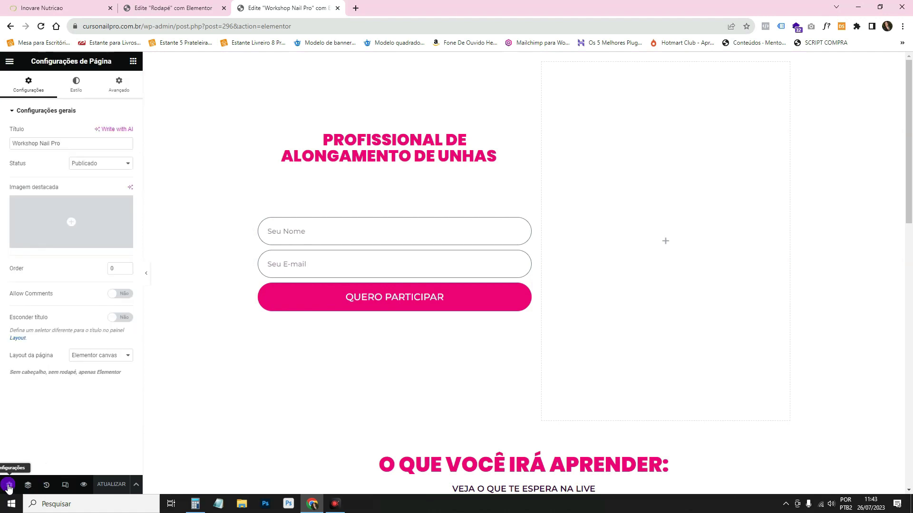
left_click(104, 356)
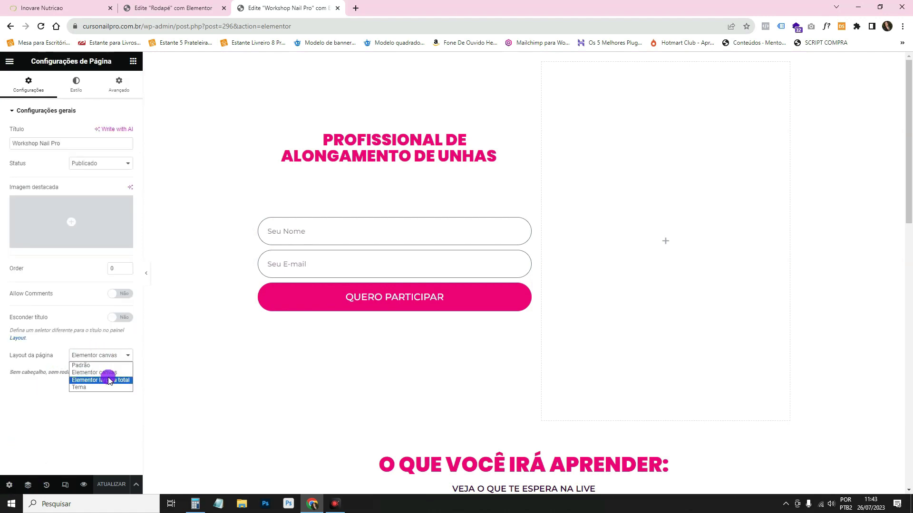
left_click(101, 381)
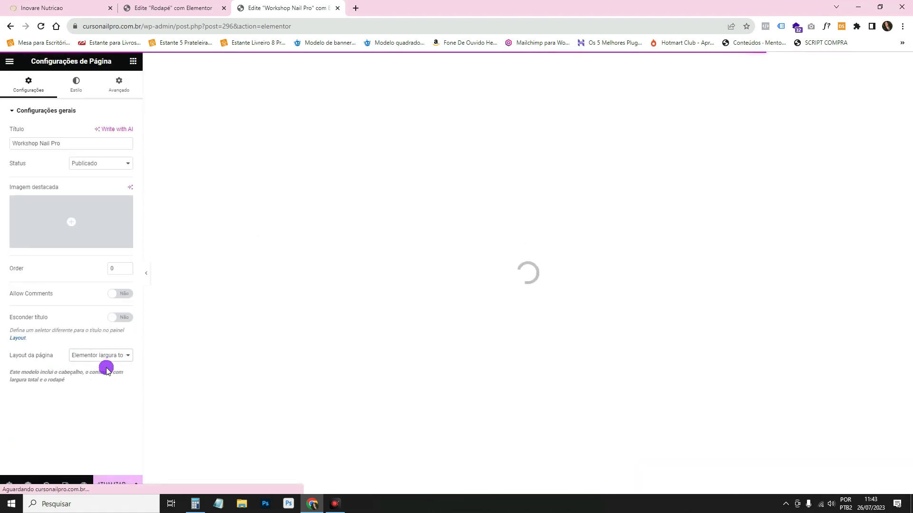
left_click(107, 481)
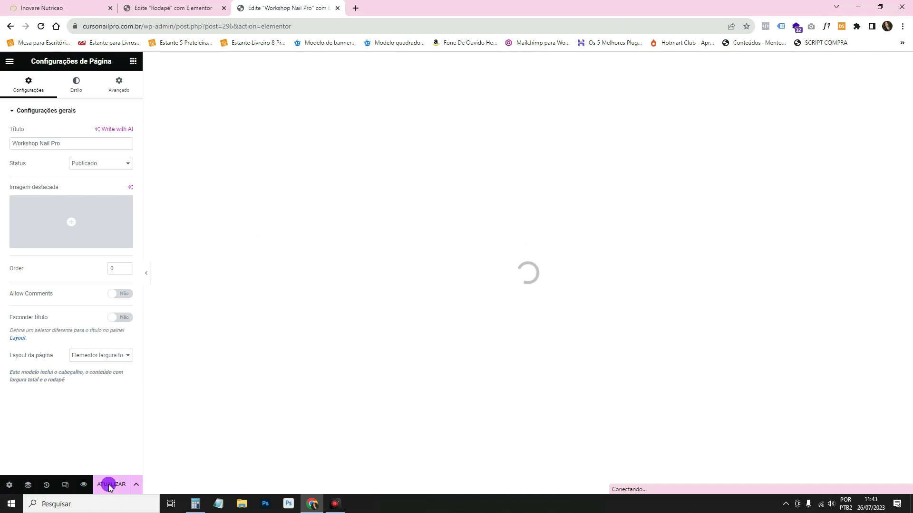
Check the full-width result, then set the page layout back to Elementor canvas.
left_click(463, 76)
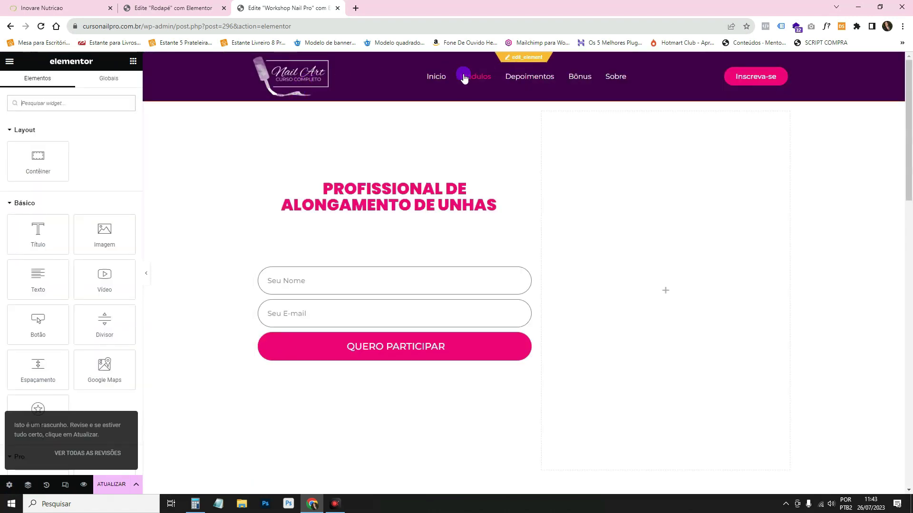
scroll(652, 95, "down", 20)
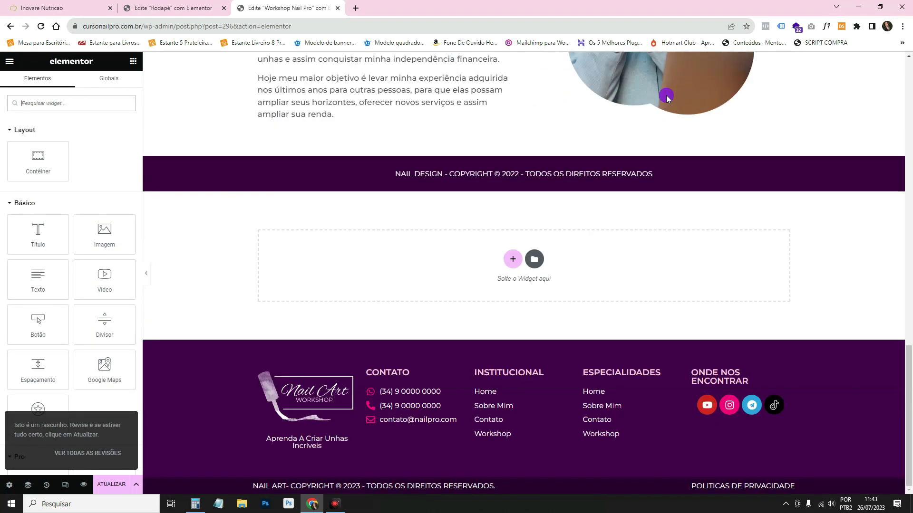
left_click(9, 485)
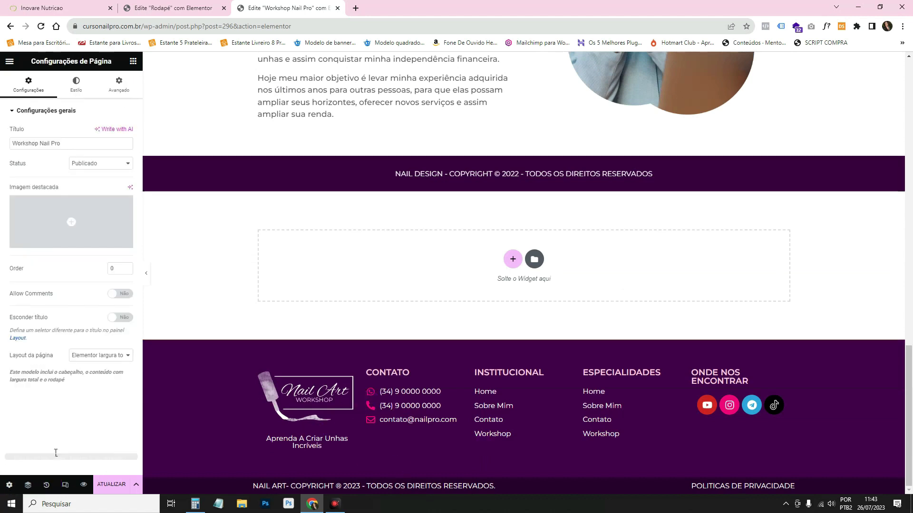
left_click(101, 355)
left_click(95, 373)
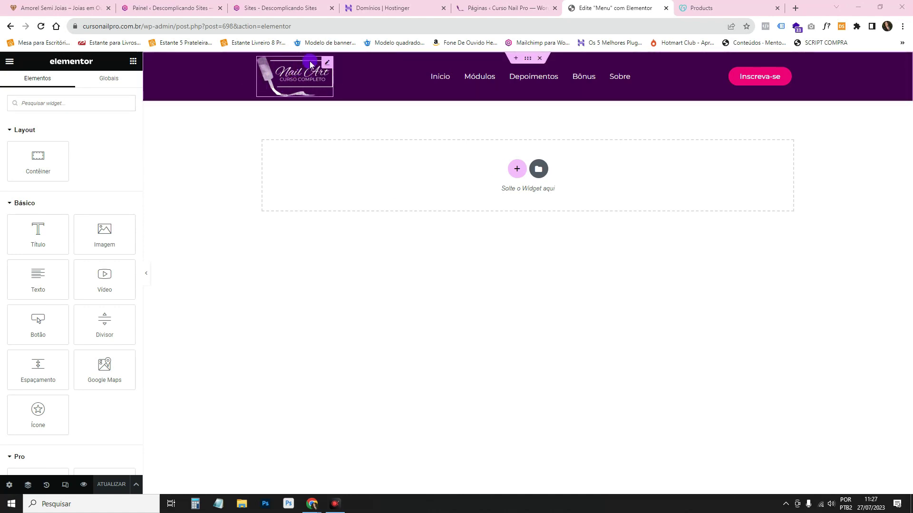
left_click(295, 79)
left_click(455, 105)
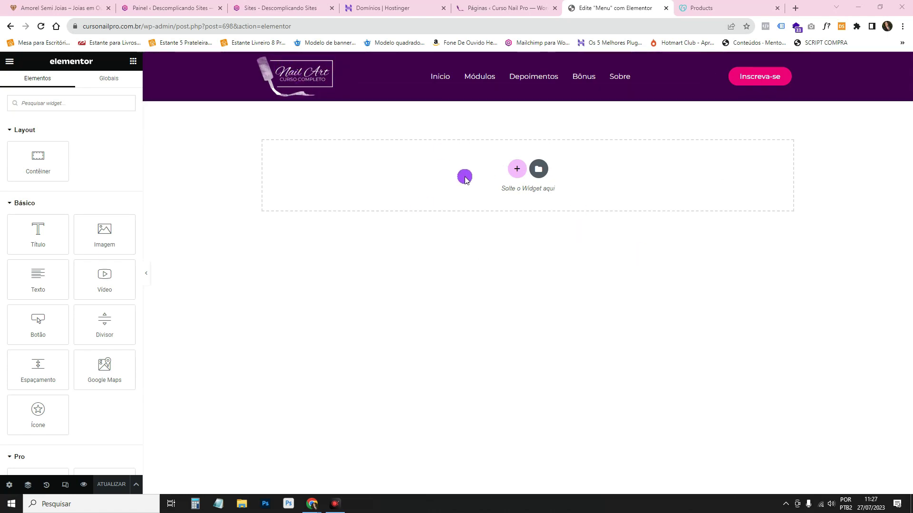
left_click(327, 64)
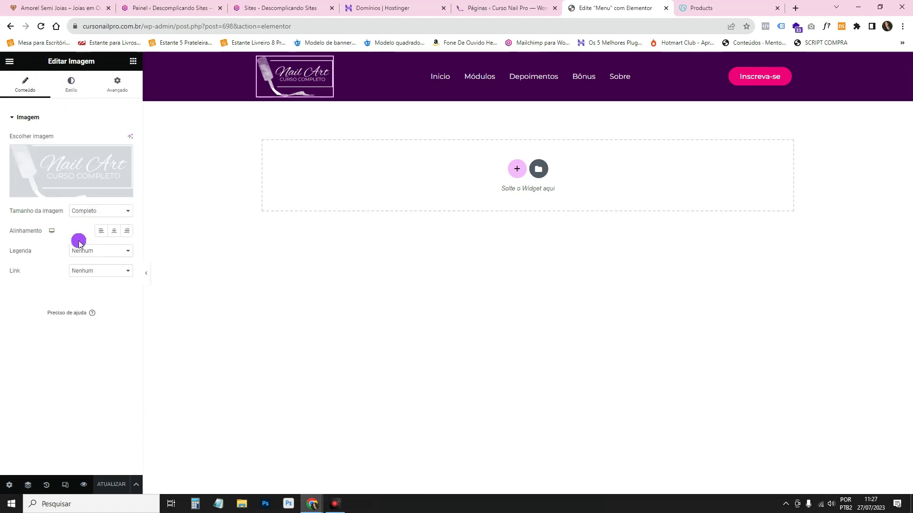
left_click(94, 274)
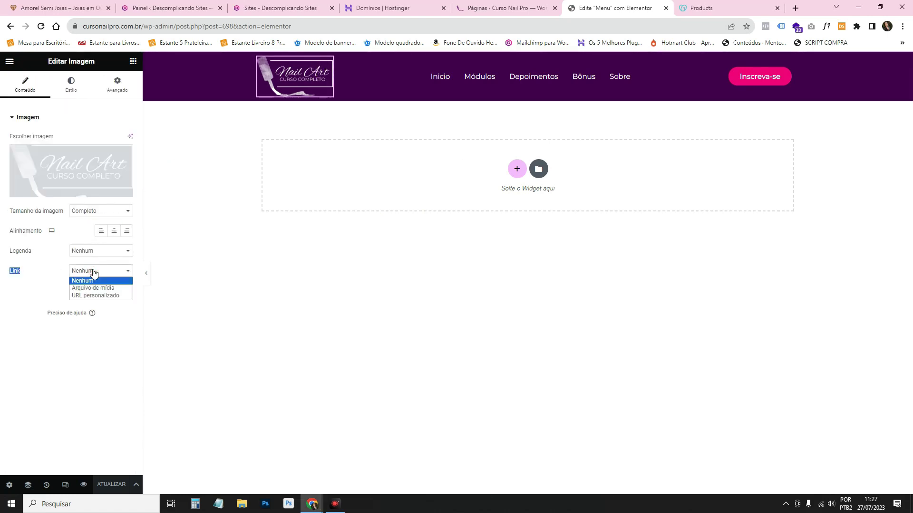
left_click(94, 295)
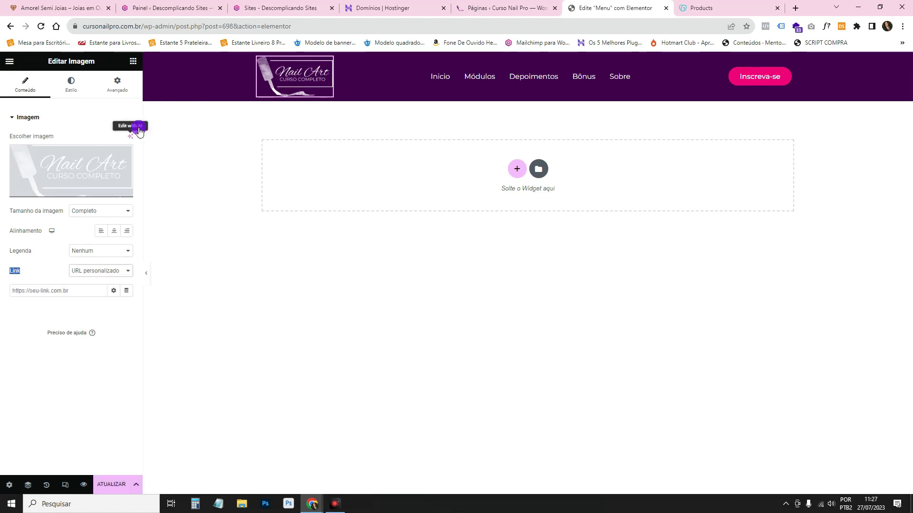
left_click(154, 22)
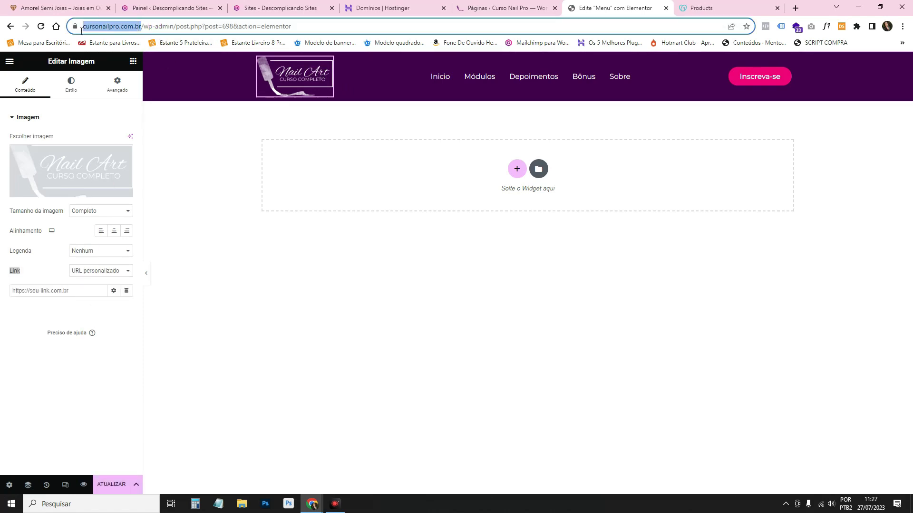
left_click(135, 236)
left_click(74, 290)
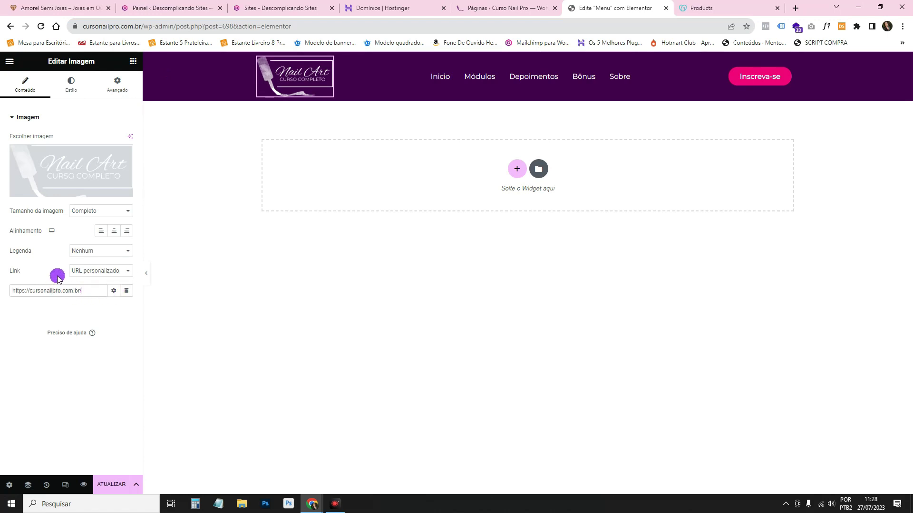
type("/")
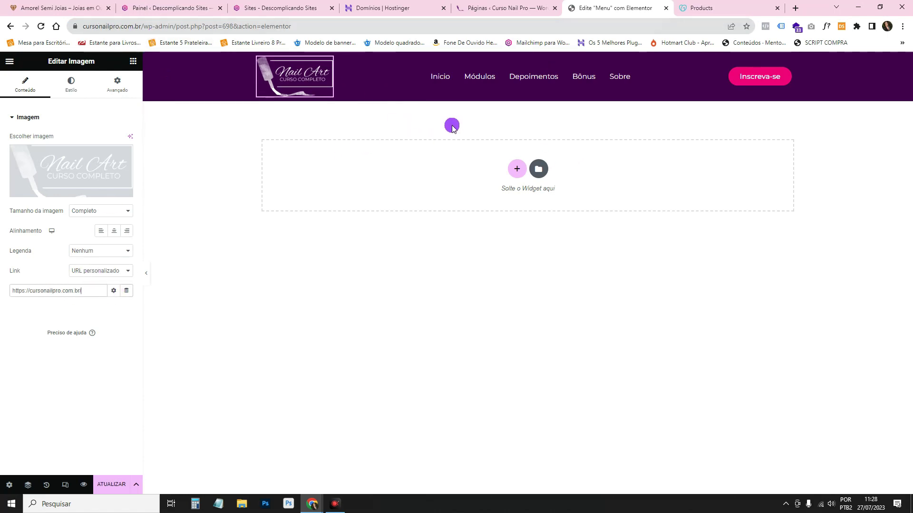